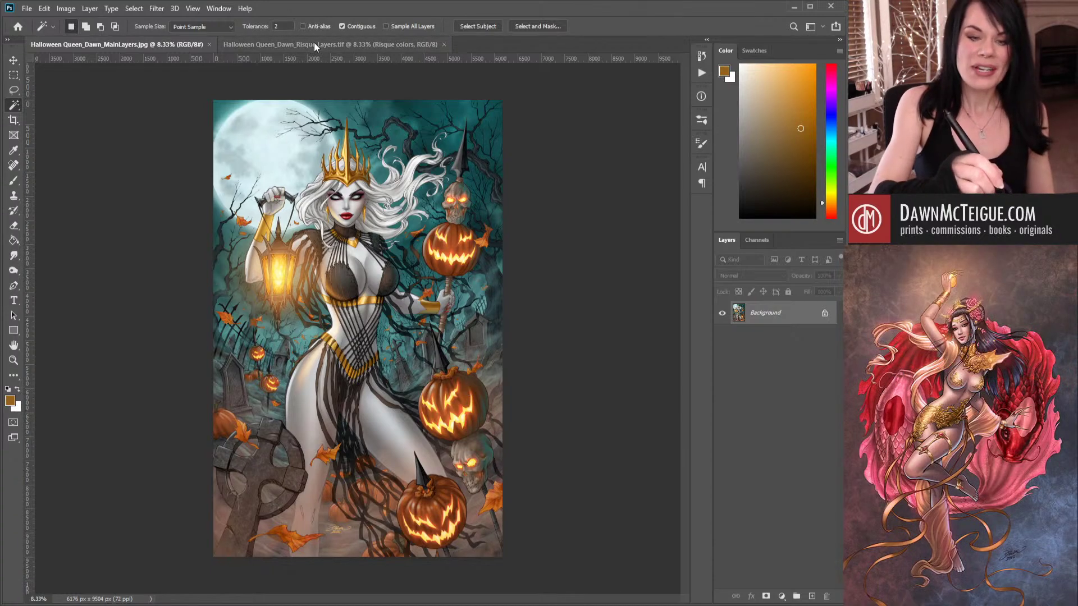
In the Risque Layers document, preview the red background on Layer 16 copy in place of Layer 16 copy 2, and restore the blue one.
left_click(320, 42)
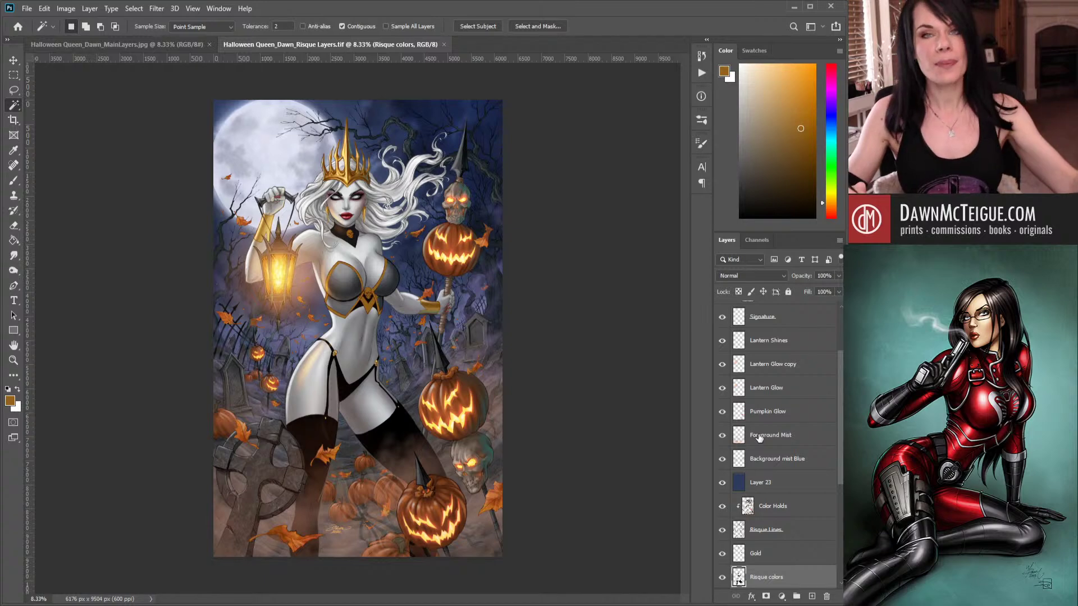
left_click_drag(840, 396, 832, 511)
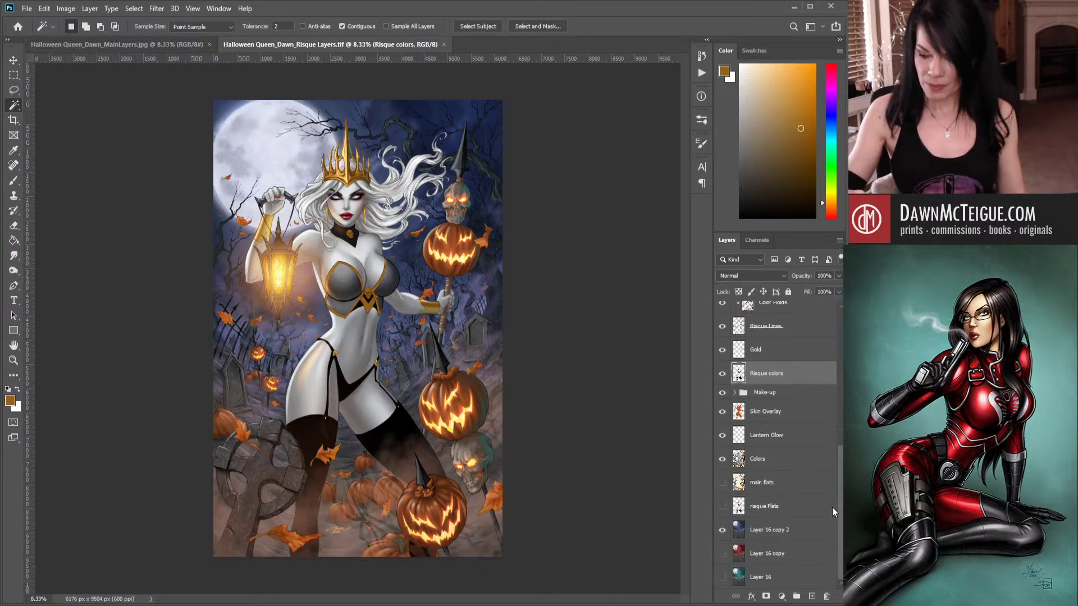
left_click(722, 530)
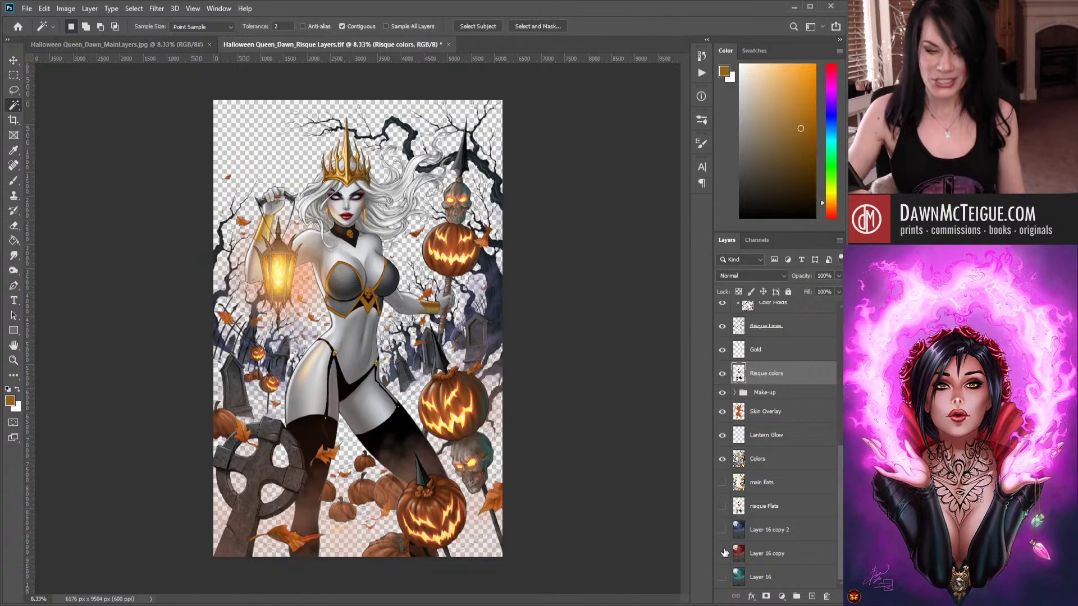
left_click(722, 553)
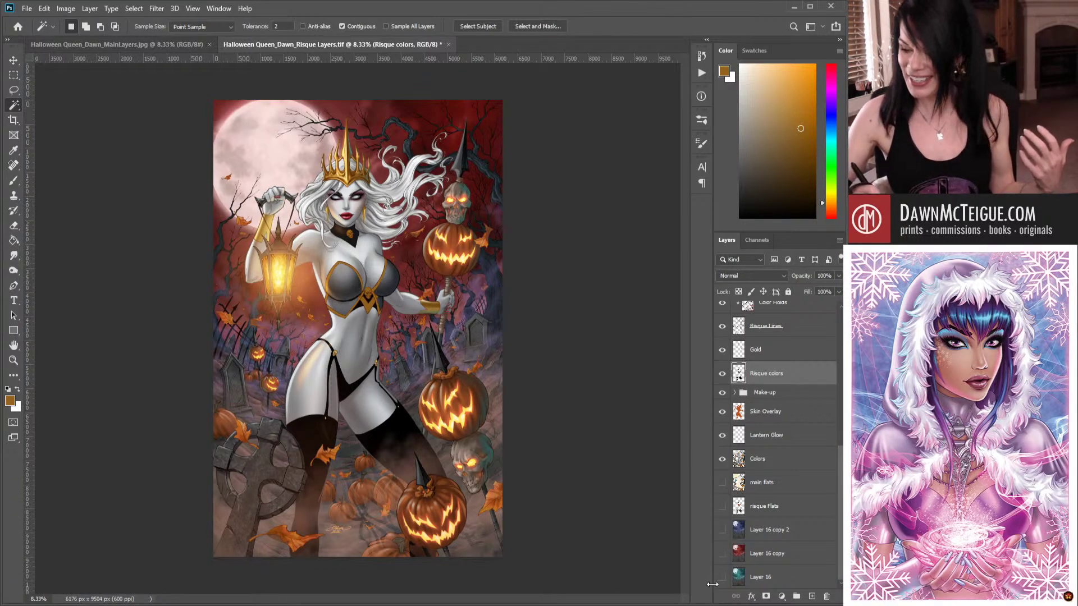
left_click(723, 554)
left_click(722, 530)
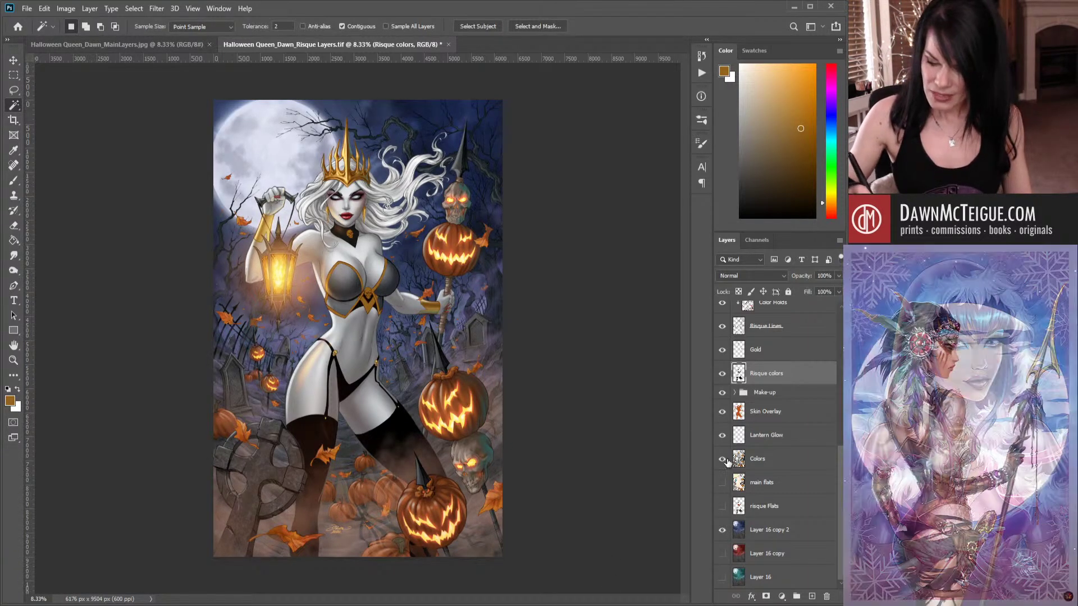
Hide the Skin Overlay, Lantern Glow, Make-up and Risque colors layers to inspect the base colors, restoring all but Lantern Glow.
left_click(722, 411)
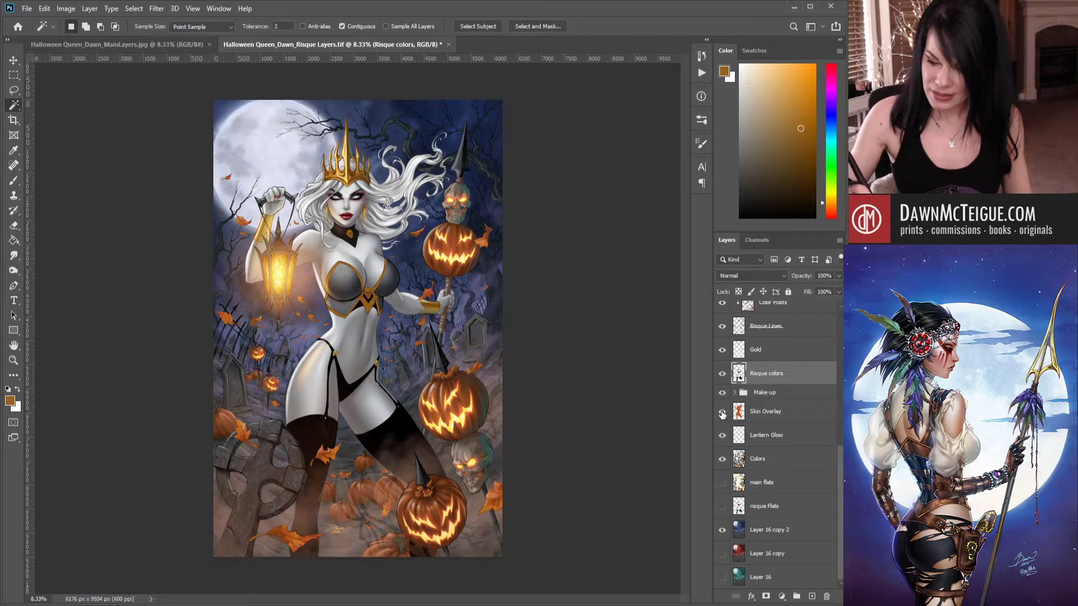
left_click(722, 435)
left_click(723, 393)
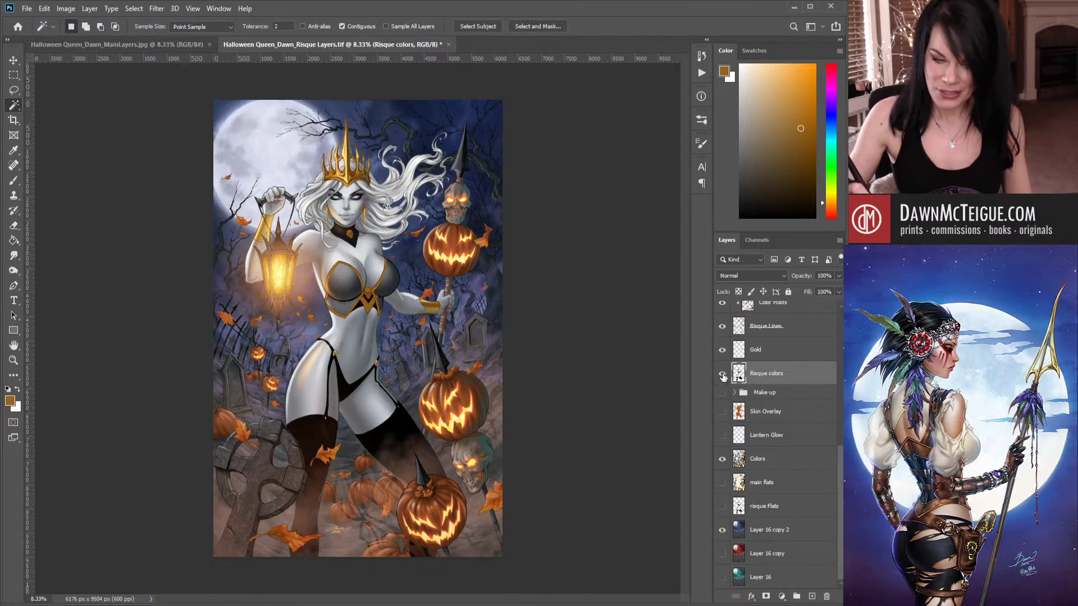
left_click(723, 373)
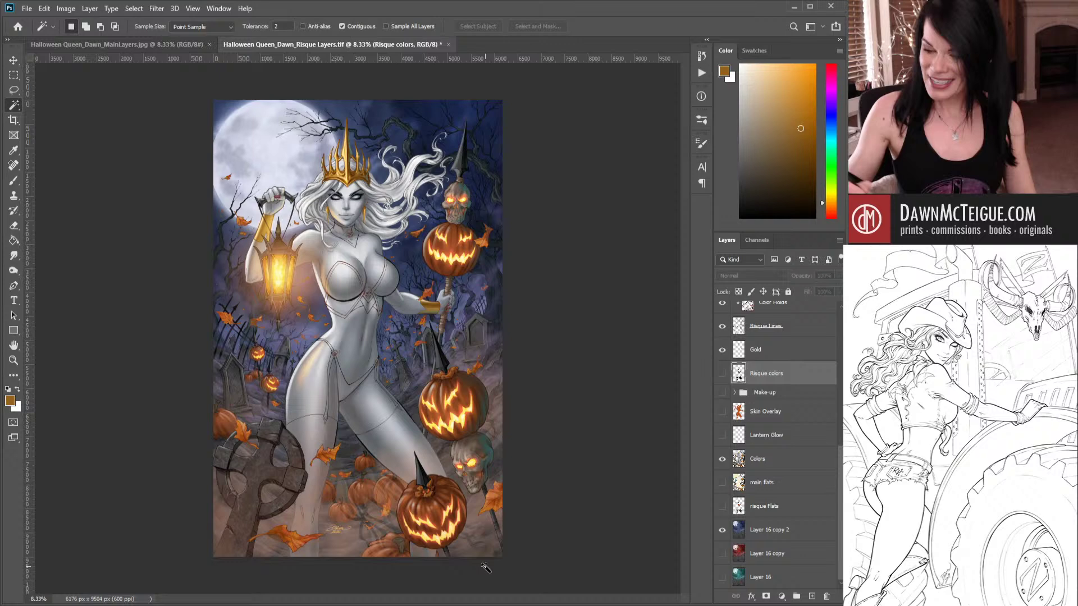
left_click(723, 373)
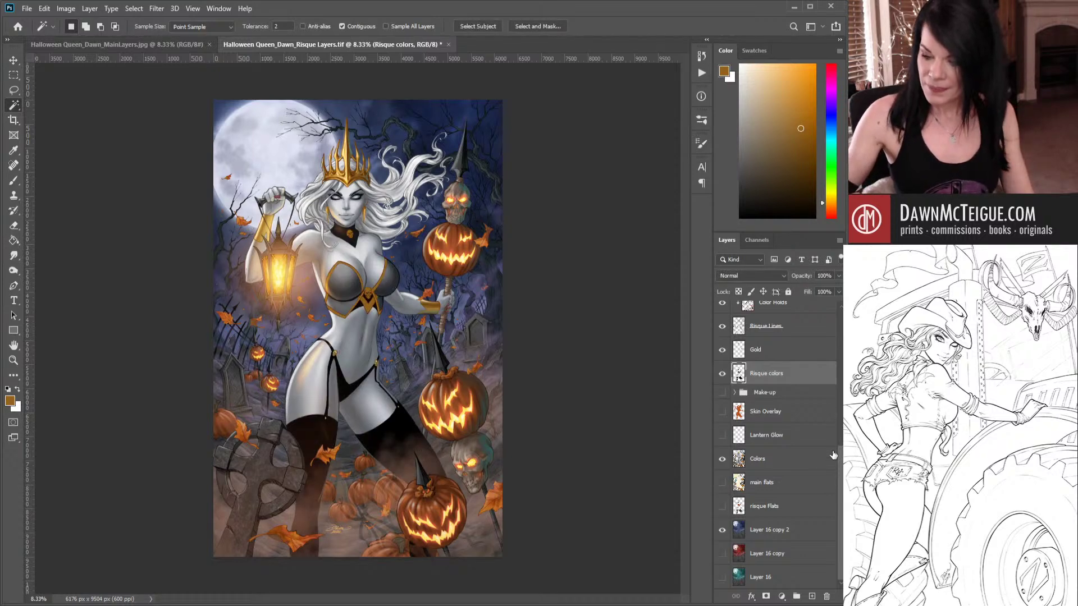
scroll(724, 476, "up", 3)
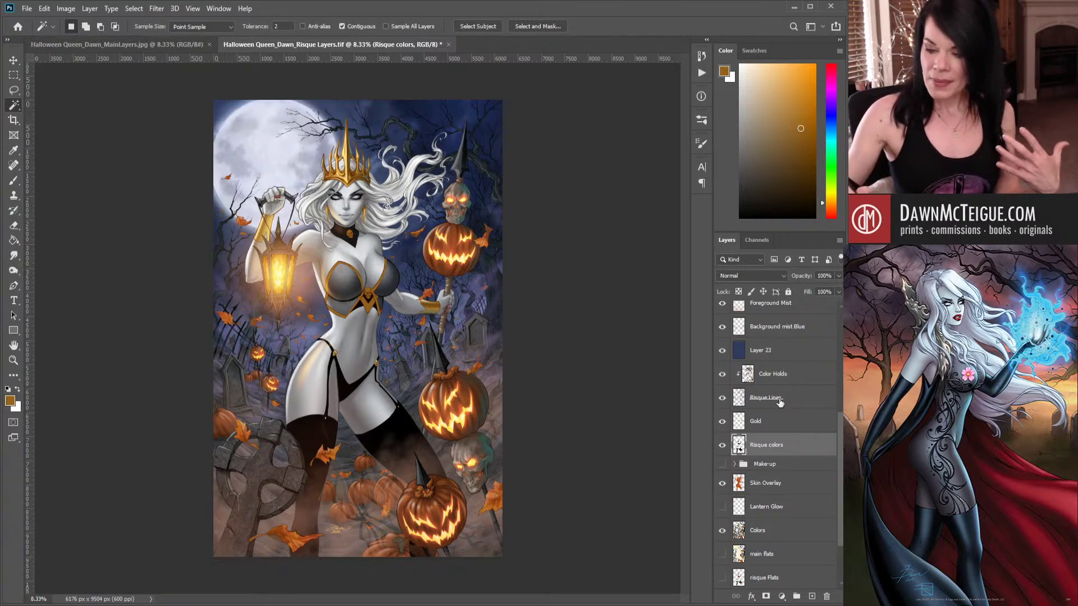
left_click(722, 465)
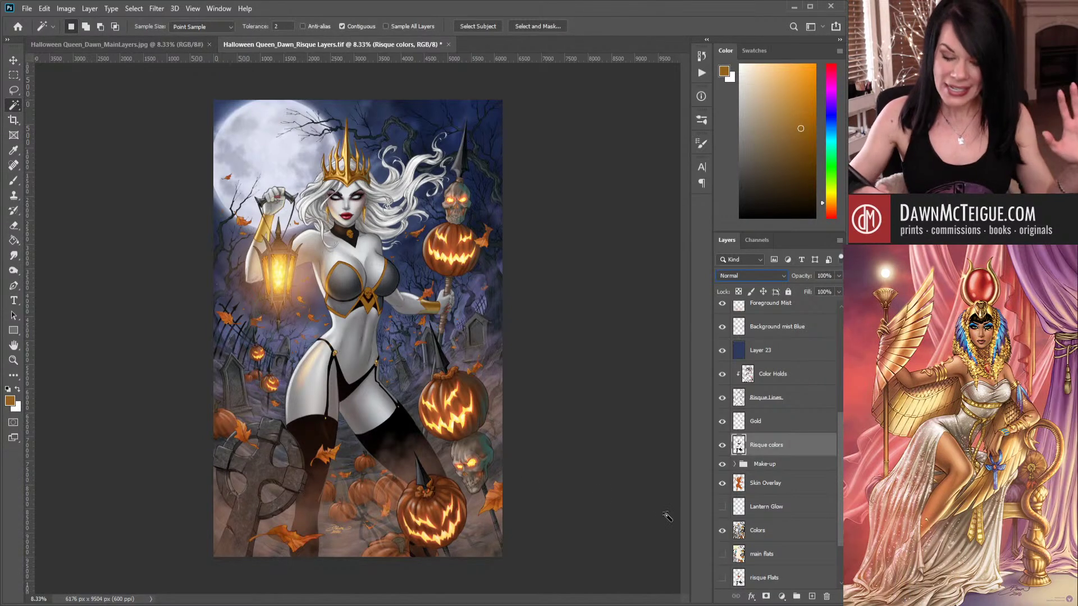
Compare the legs and foreground mist at close range between the Risque Layers and MainLayers documents.
left_click(455, 474, "ctrl")
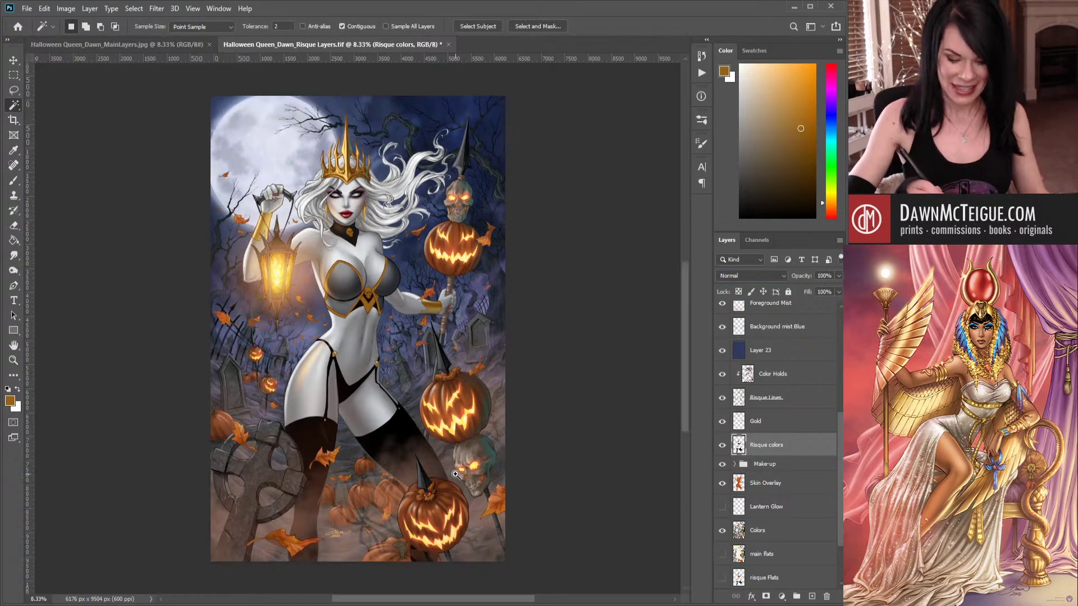
left_click(459, 485, "ctrl")
left_click_drag(441, 492, 548, 387)
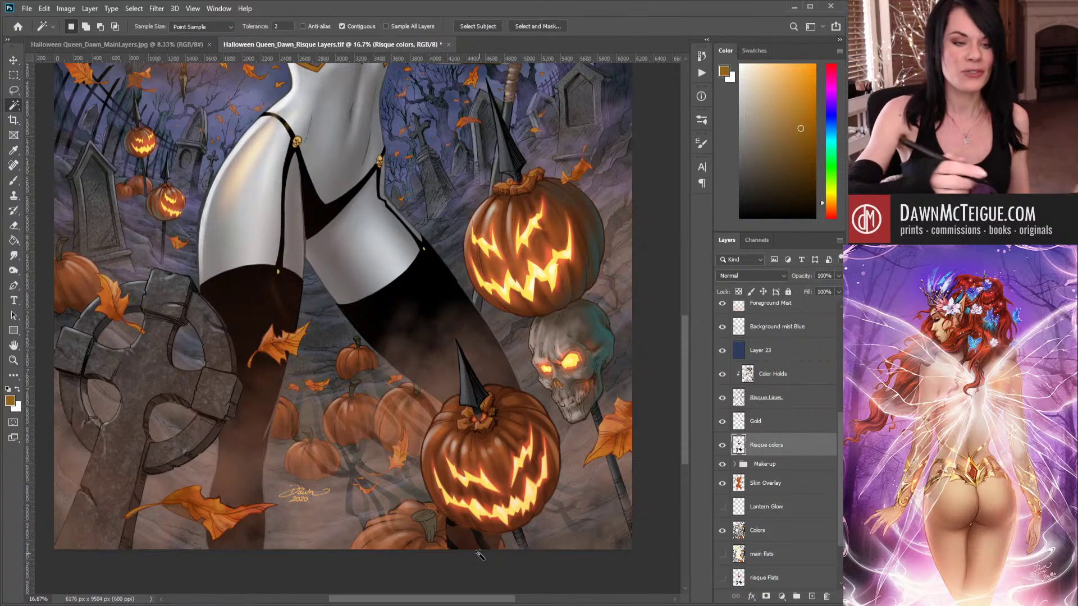
left_click(177, 43)
scroll(401, 470, "up", 2)
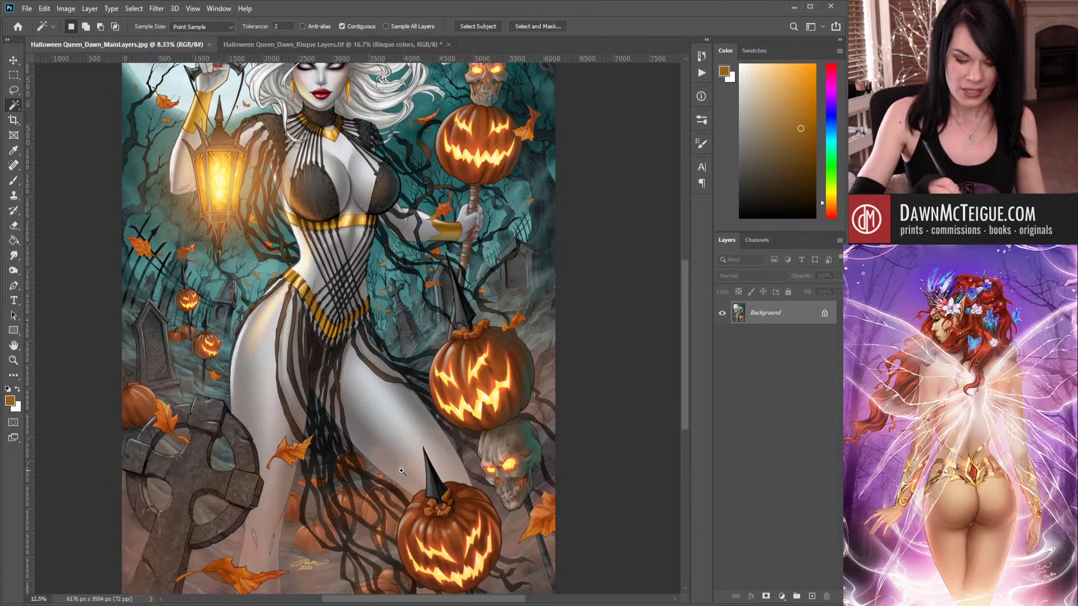
scroll(425, 499, "down", 3)
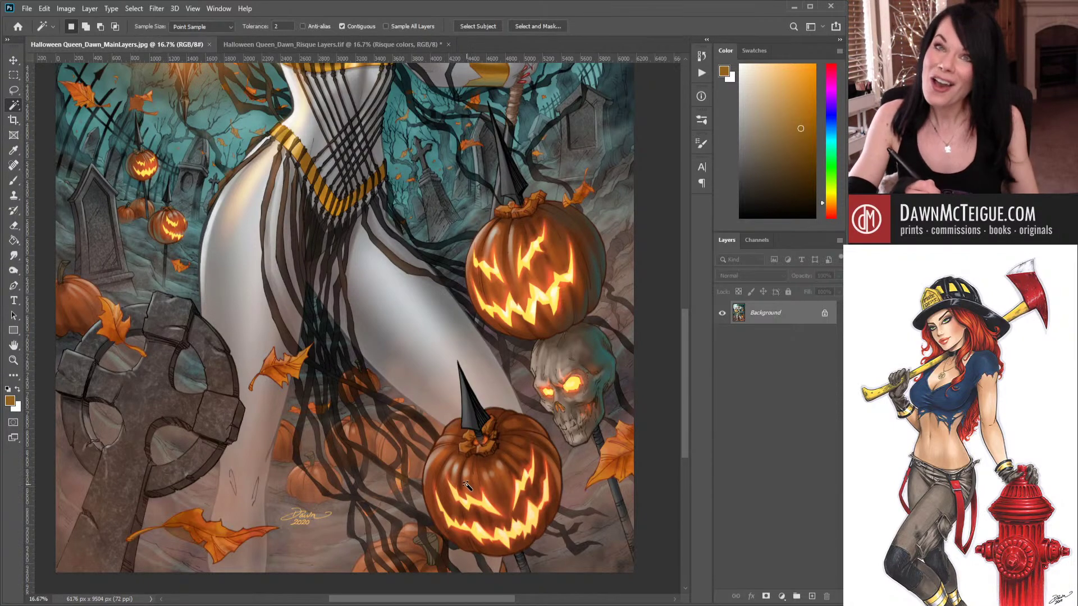
left_click(291, 44)
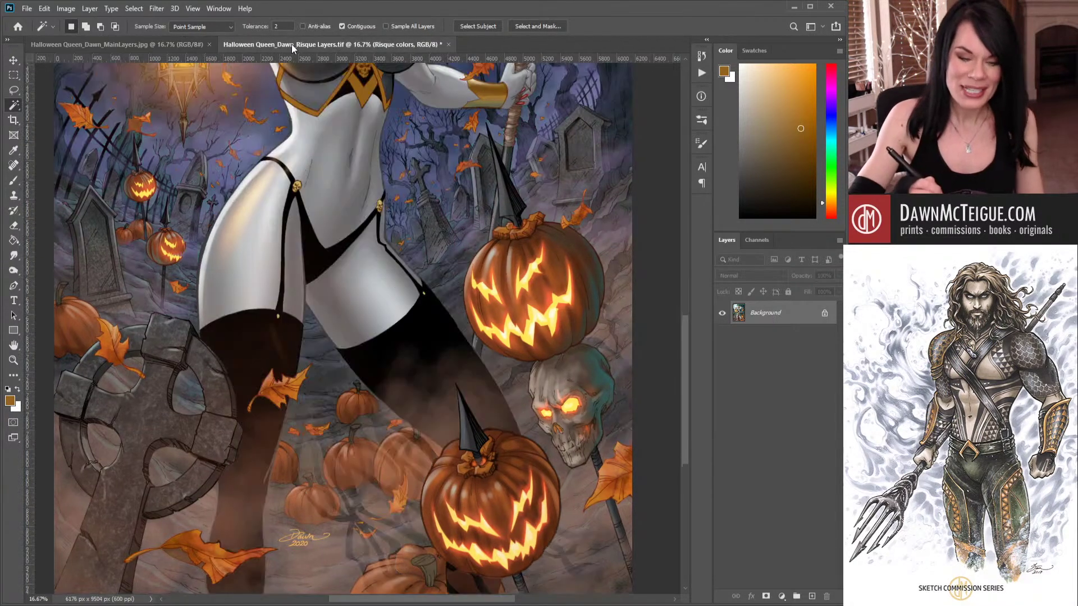
scroll(454, 483, "down", 2)
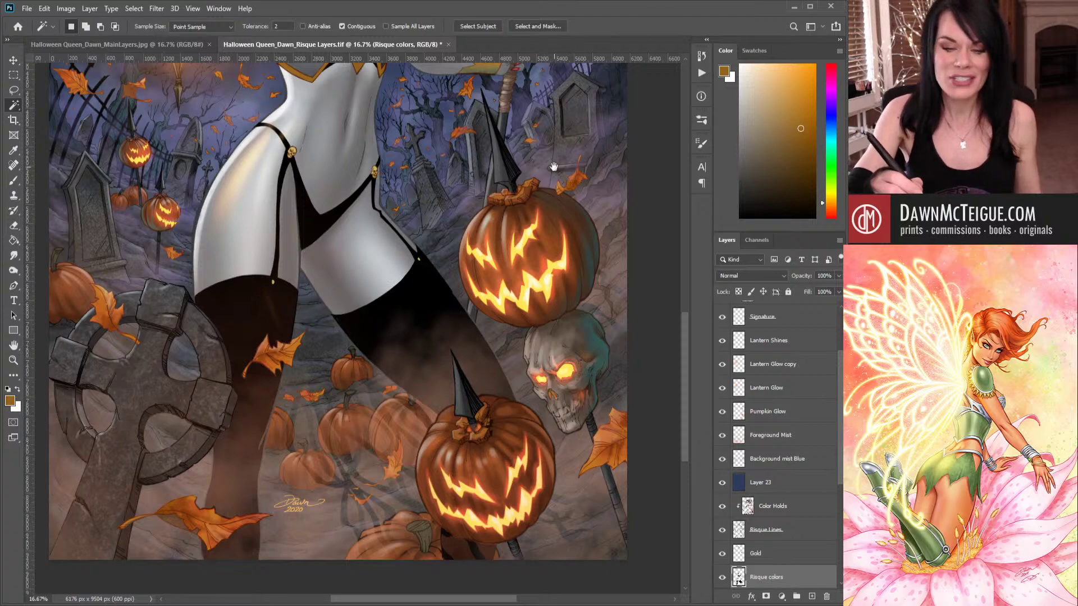
Inspect the contribution of the Background mist Blue layer around the figure by hiding and reshowing it.
left_click_drag(544, 212, 537, 326)
left_click_drag(551, 249, 543, 323)
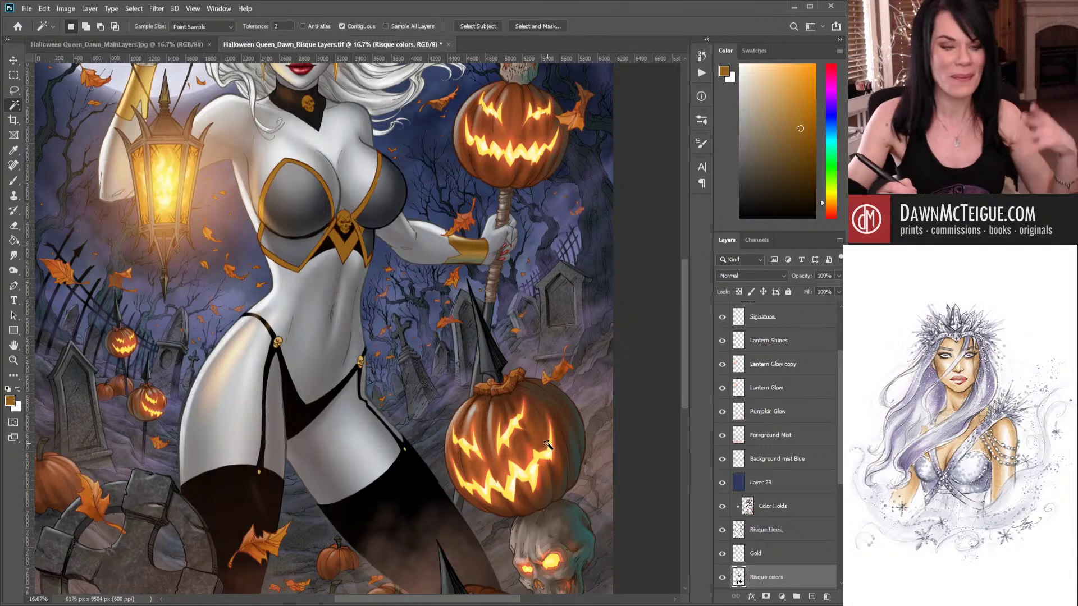
left_click_drag(480, 342, 484, 443)
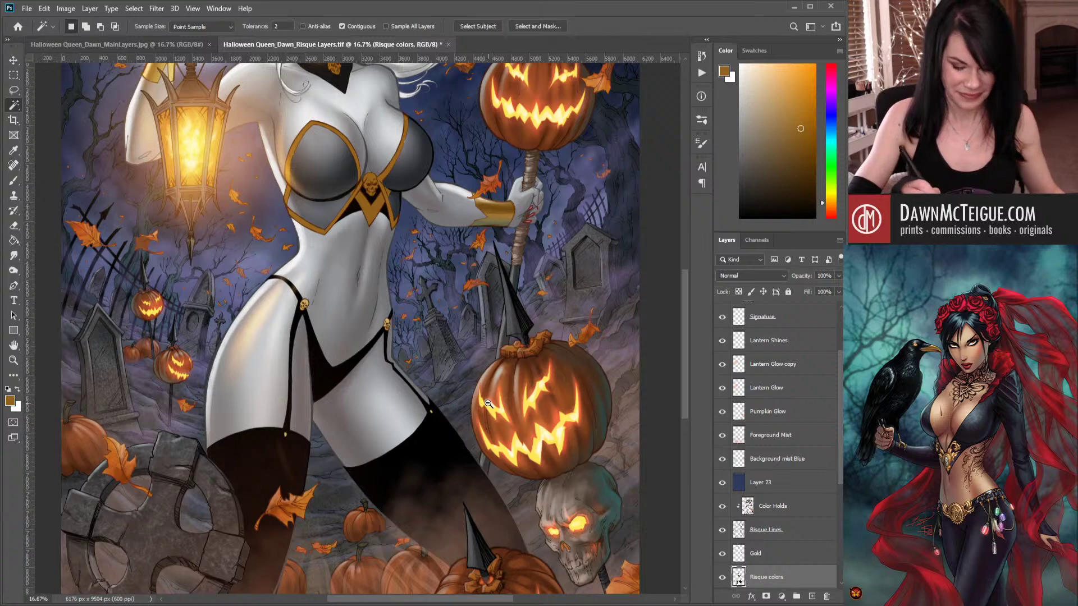
left_click(486, 404, "alt")
left_click_drag(529, 484, 526, 449)
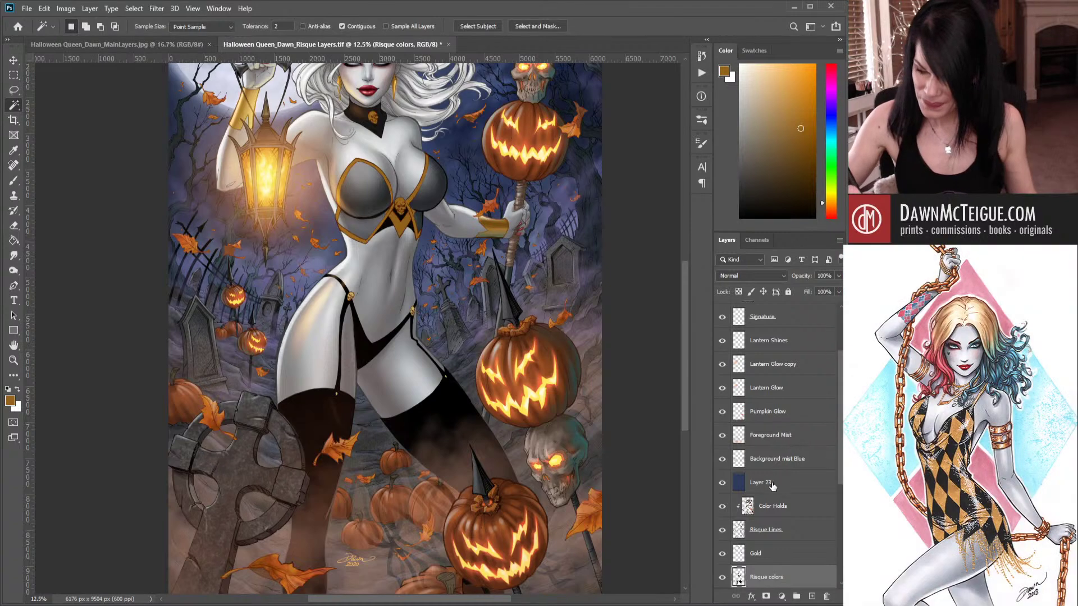
left_click(722, 460)
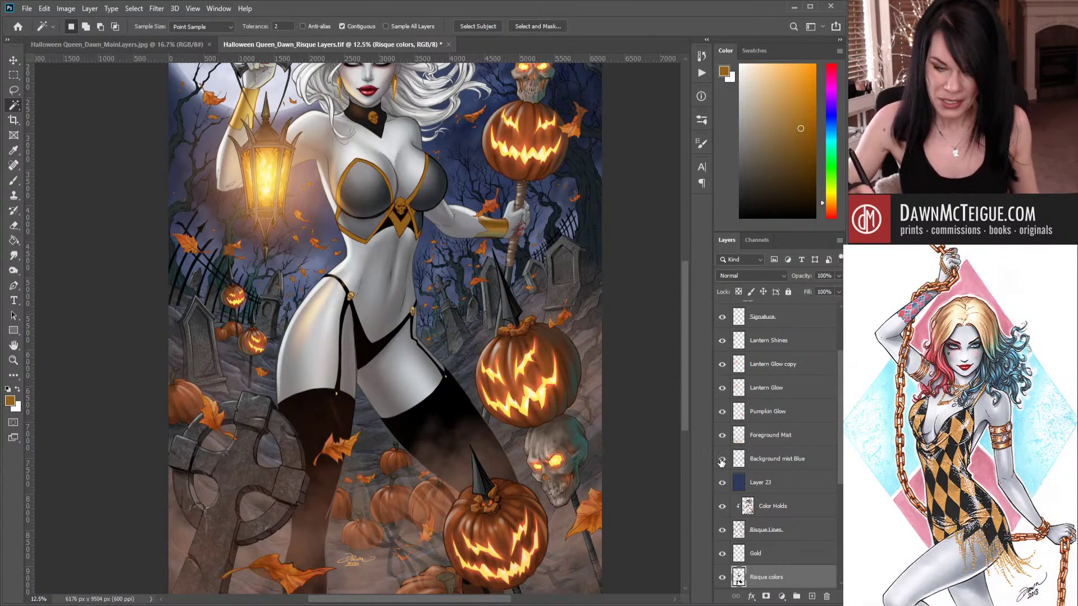
left_click(722, 460)
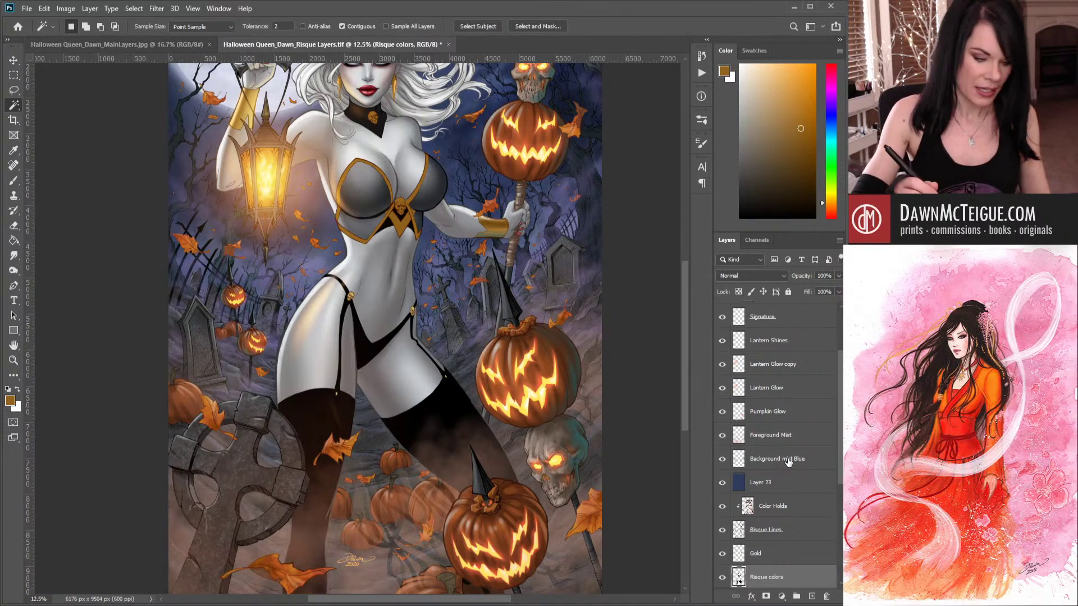
Select the Background mist Blue layer and set up the Smudge tool with a brush size of 291.
left_click(789, 461)
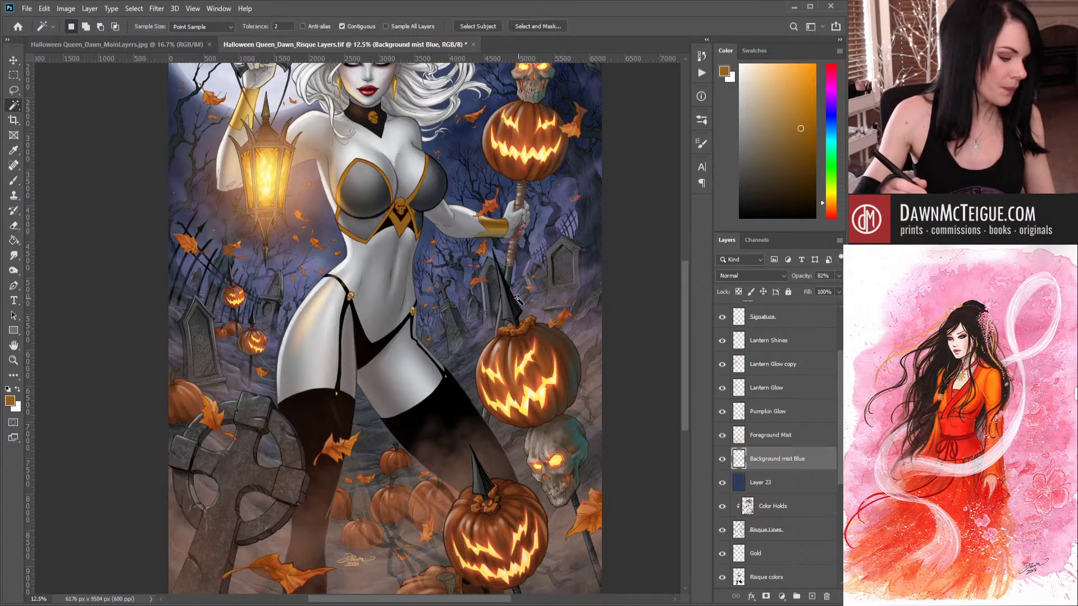
key("b")
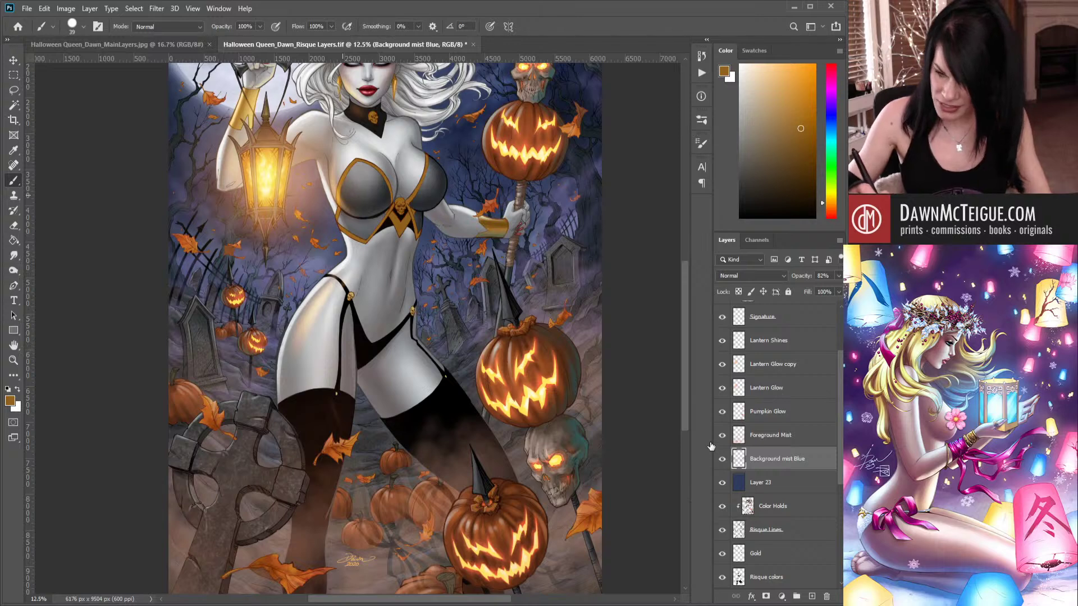
key("r")
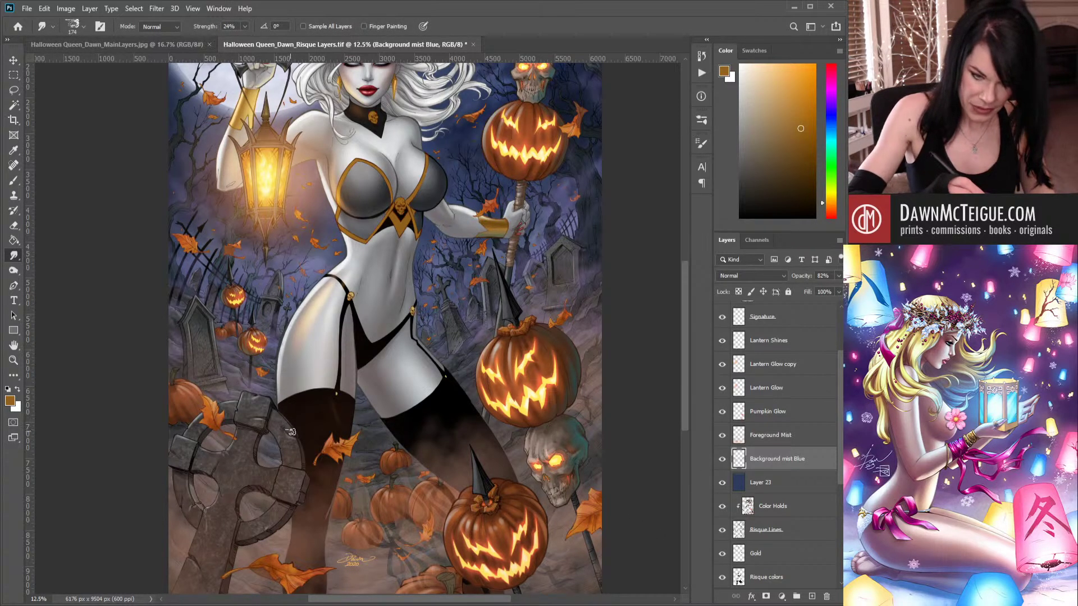
key("bracketright")
key("bracketright")
key("bracketright")
key("bracketright")
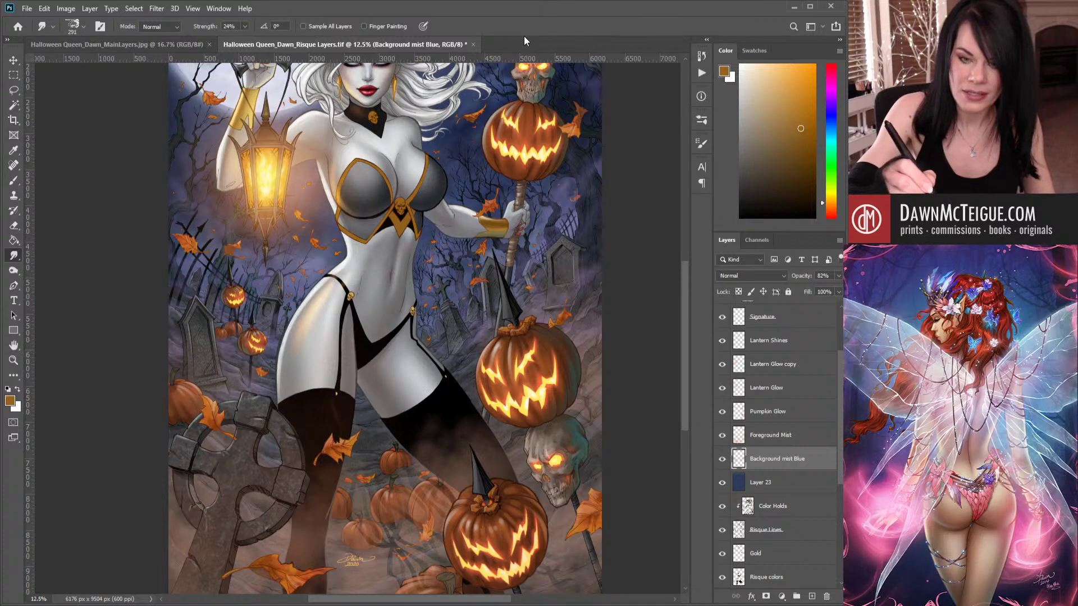
Review the whole MainLayers artwork and return to the lower part of the Risque Layers document for comparison.
left_click(174, 41)
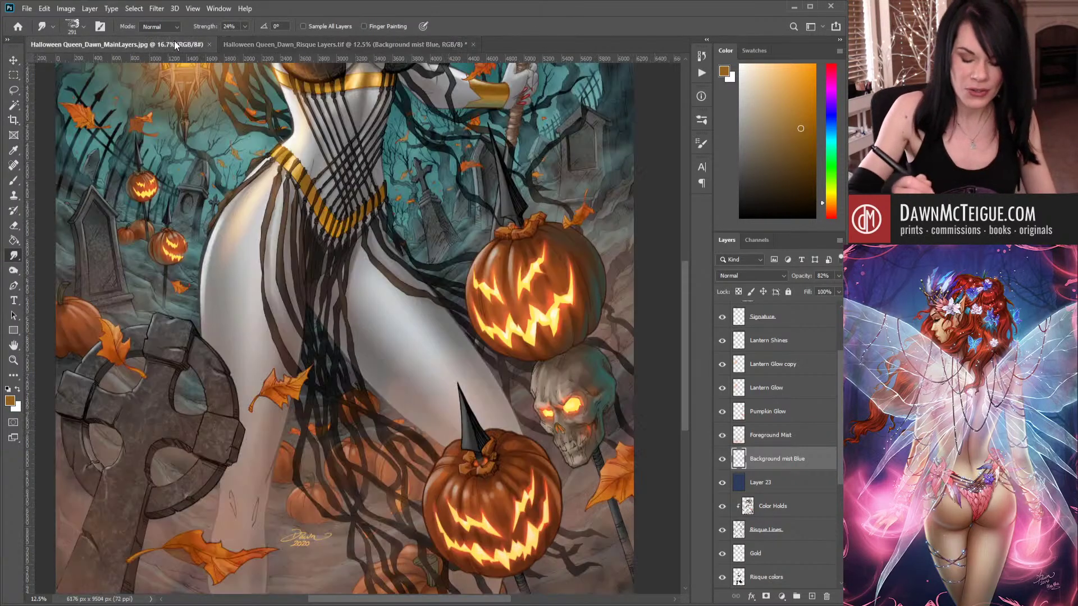
left_click(545, 358, "ctrl+alt")
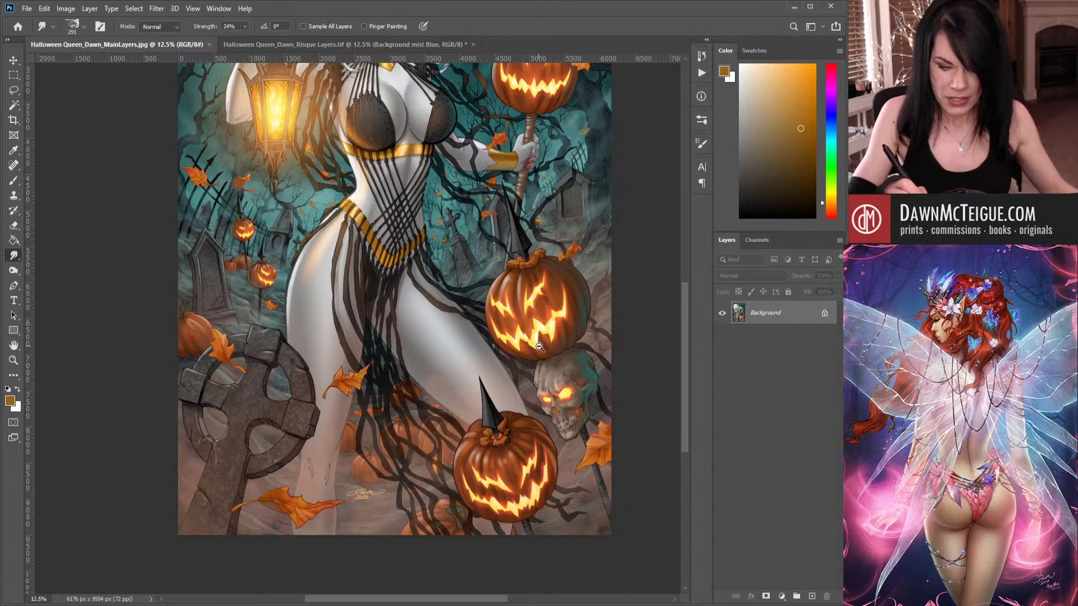
left_click(537, 349, "ctrl+alt")
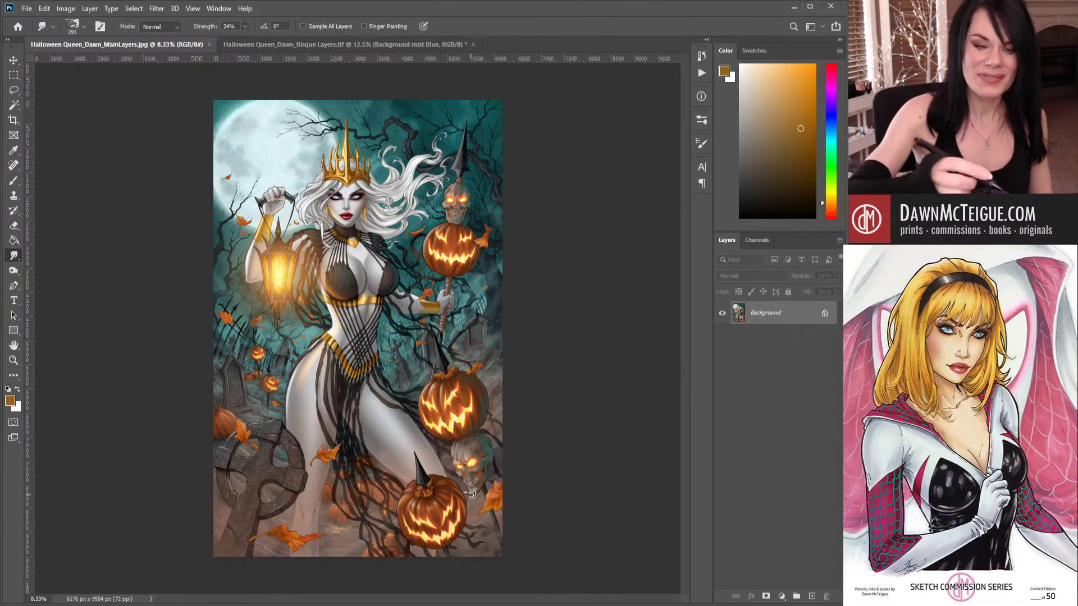
left_click(398, 48)
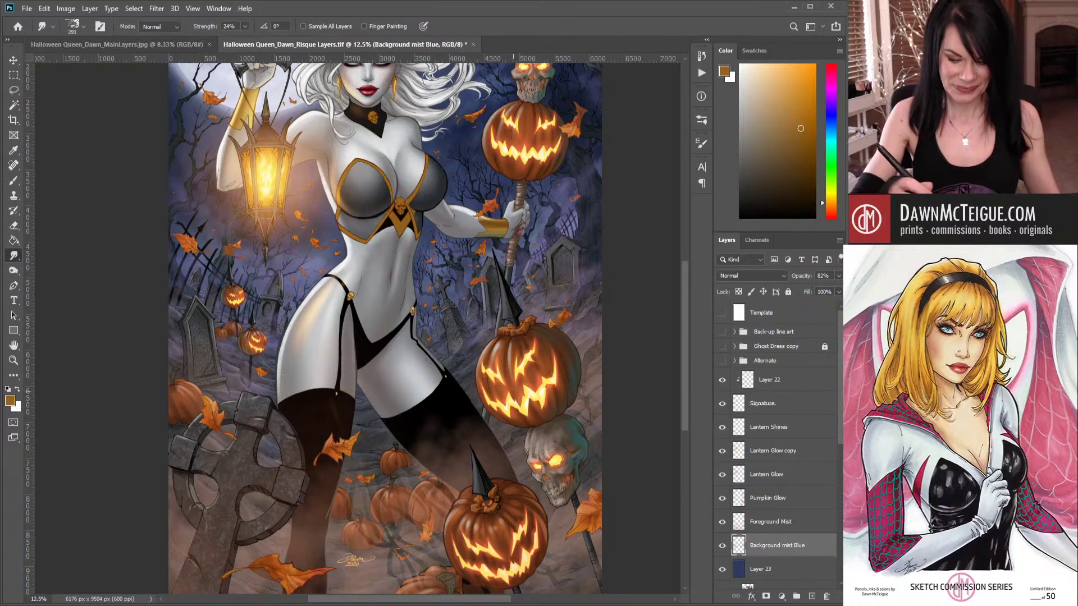
left_click_drag(483, 452, 469, 354)
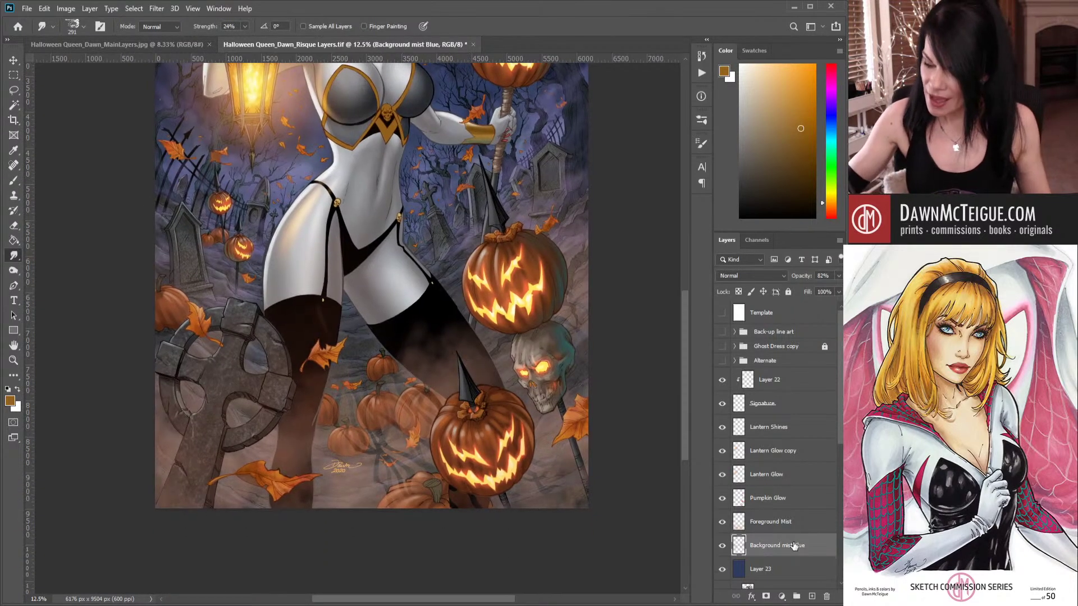
Select the Foreground Mist layer and enlarge the Smudge brush to 511 for the area around the lower pumpkins.
left_click(768, 522)
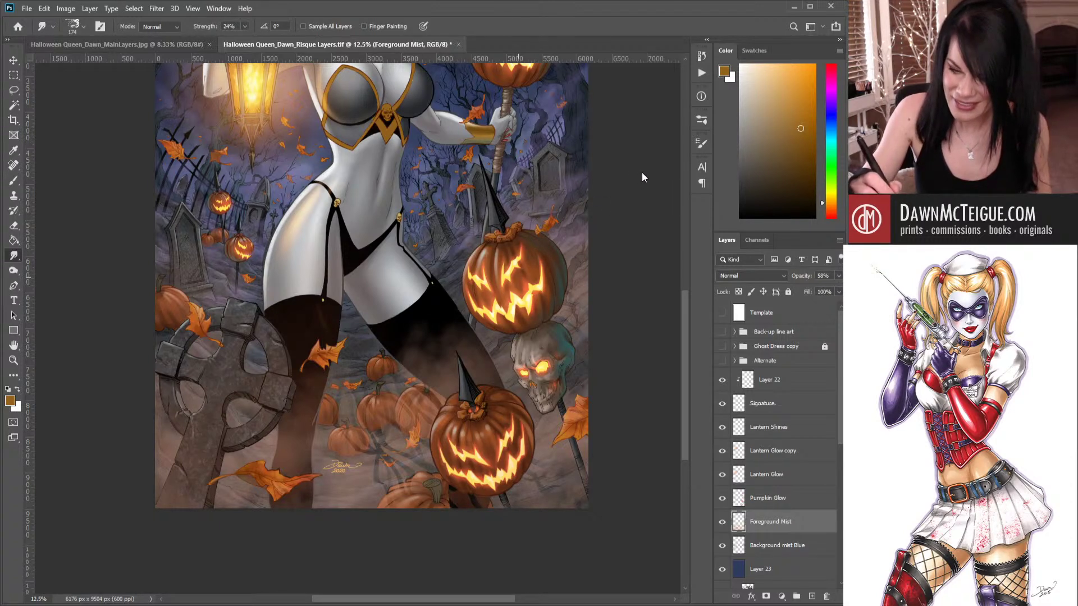
key("bracketright")
key("bracketright")
key("bracketright")
key("bracketright")
key("bracketright")
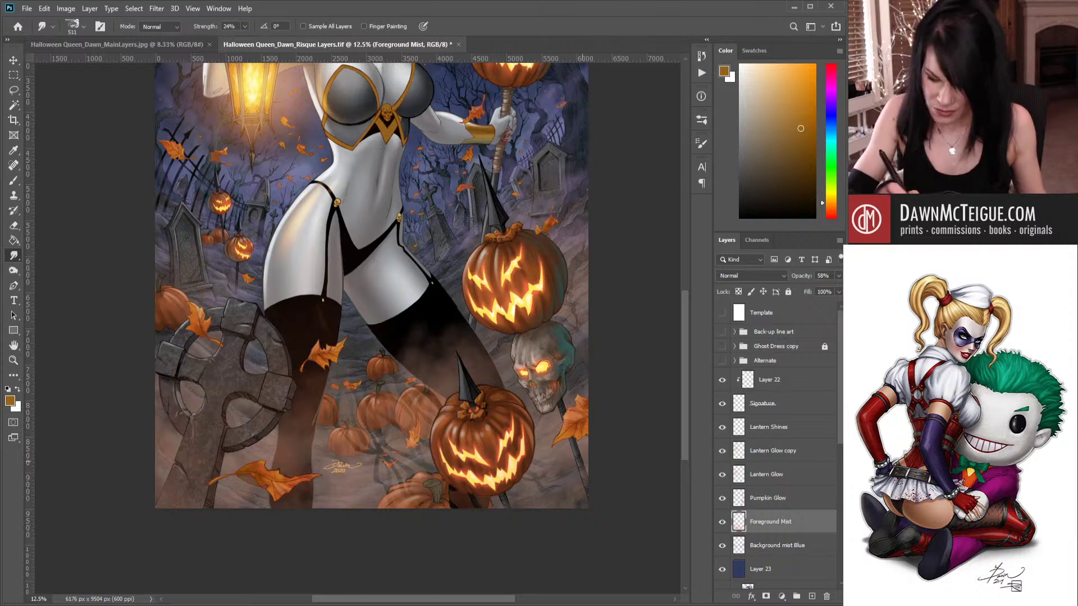
left_click(559, 464, "ctrl")
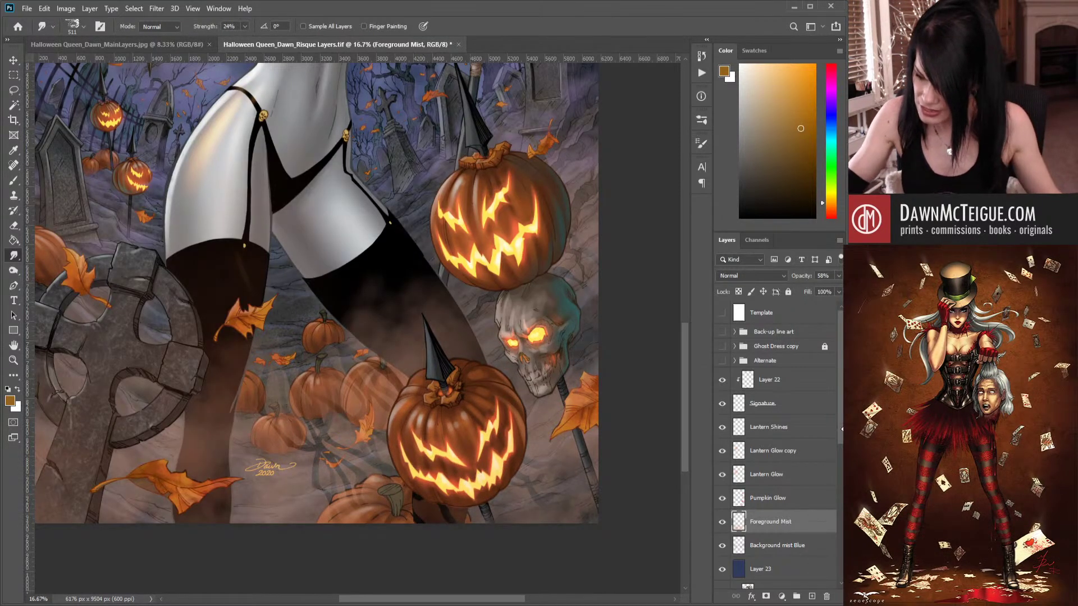
left_click_drag(842, 436, 837, 565)
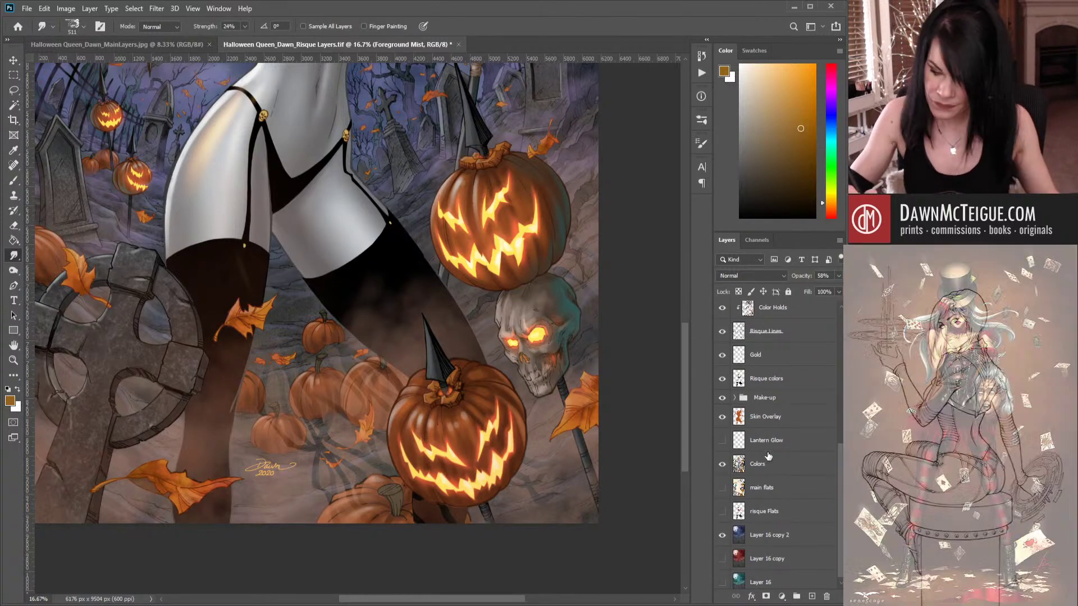
Use the Magic Wand on the main flats layer to select the ground areas around the right-hand pumpkins, skull and background pumpkins.
left_click(784, 493)
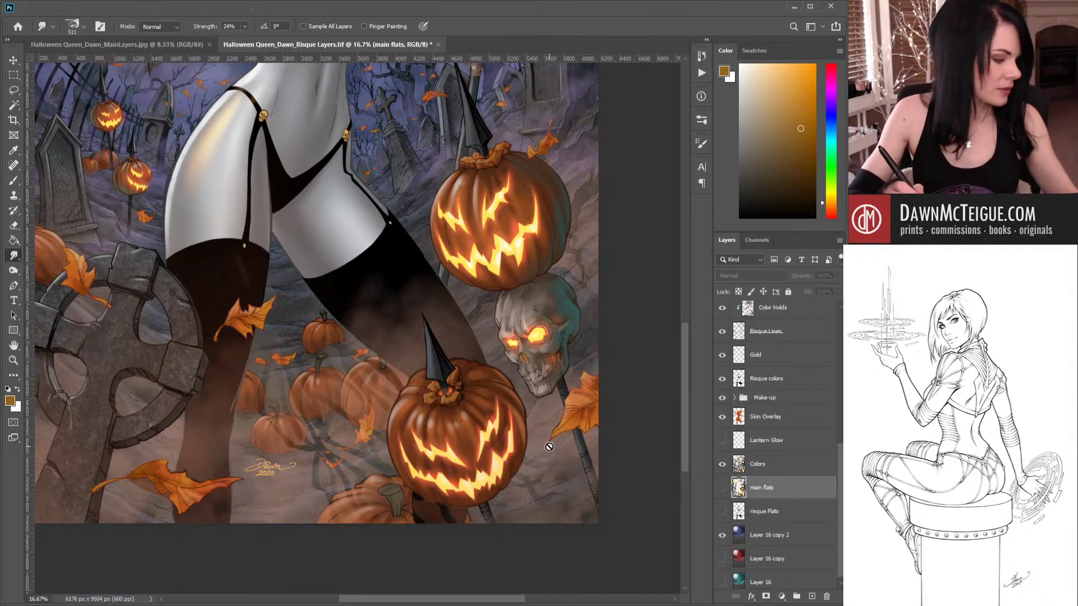
key("w")
left_click(555, 464)
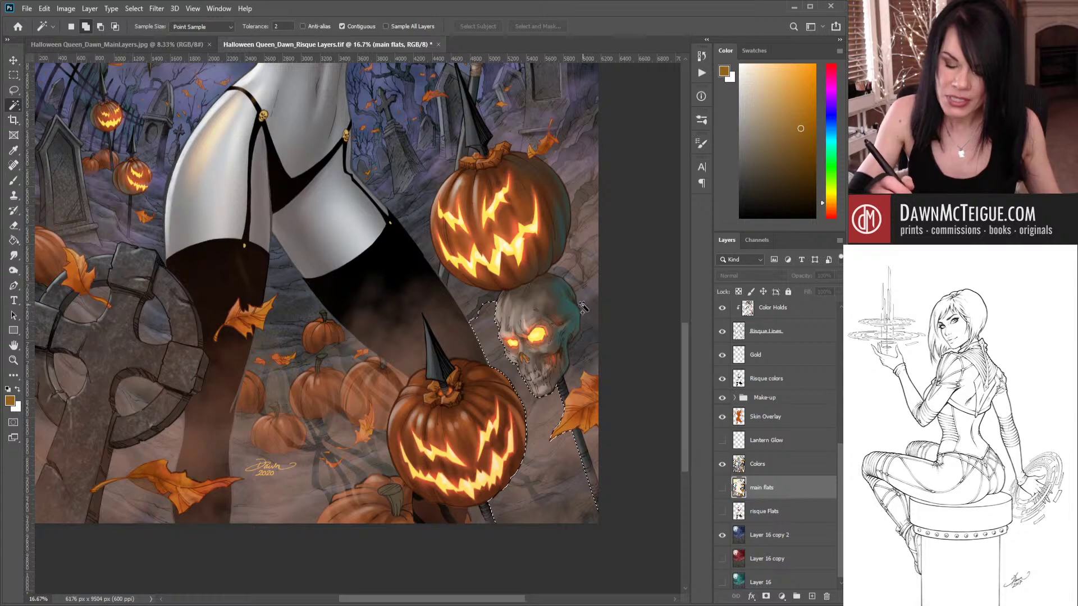
left_click(583, 283)
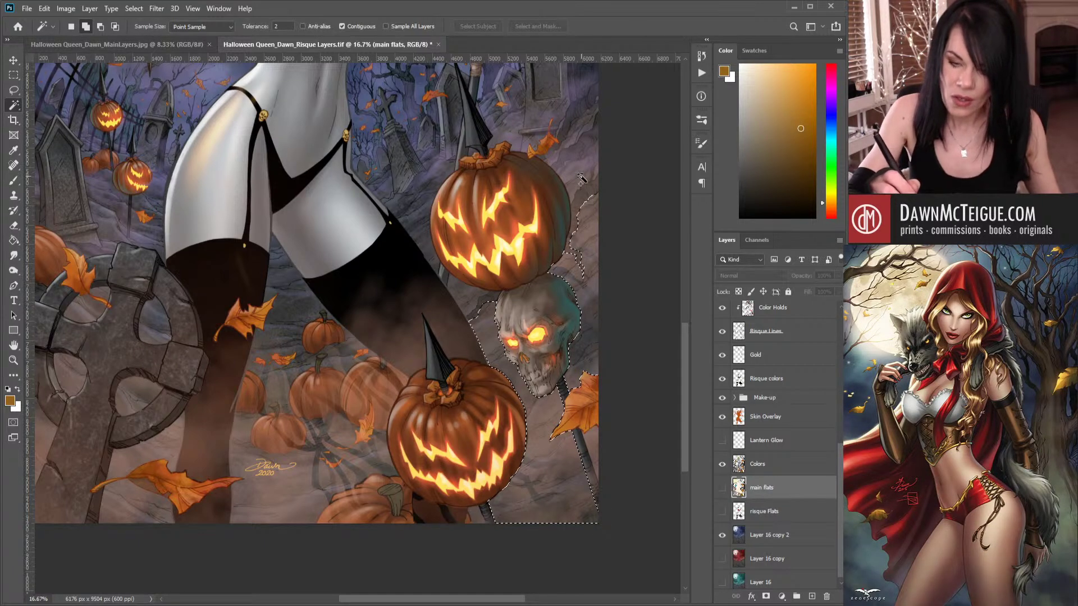
left_click(578, 215)
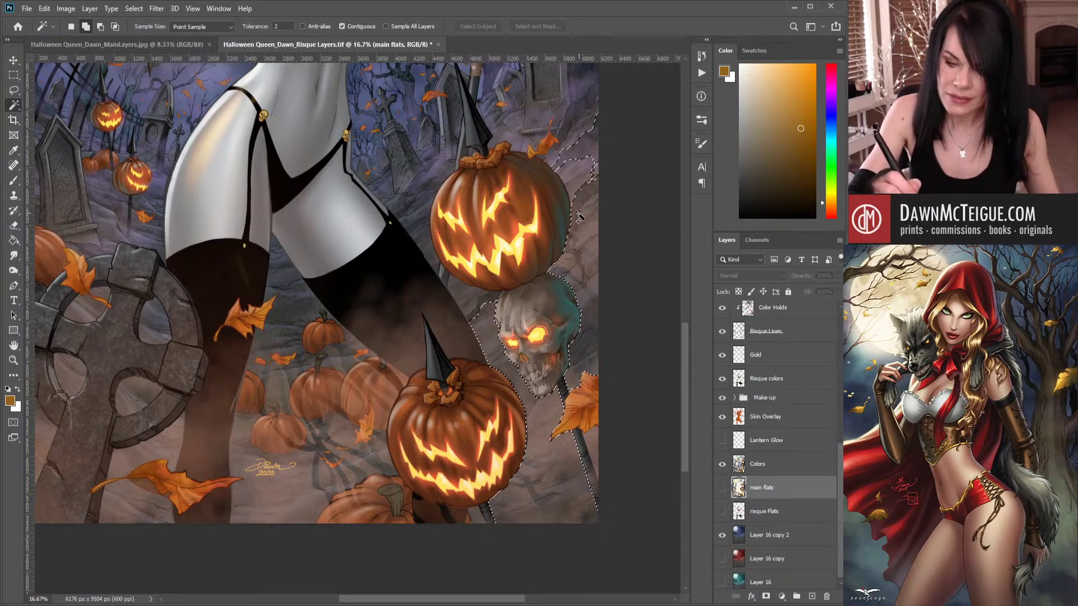
left_click(555, 160)
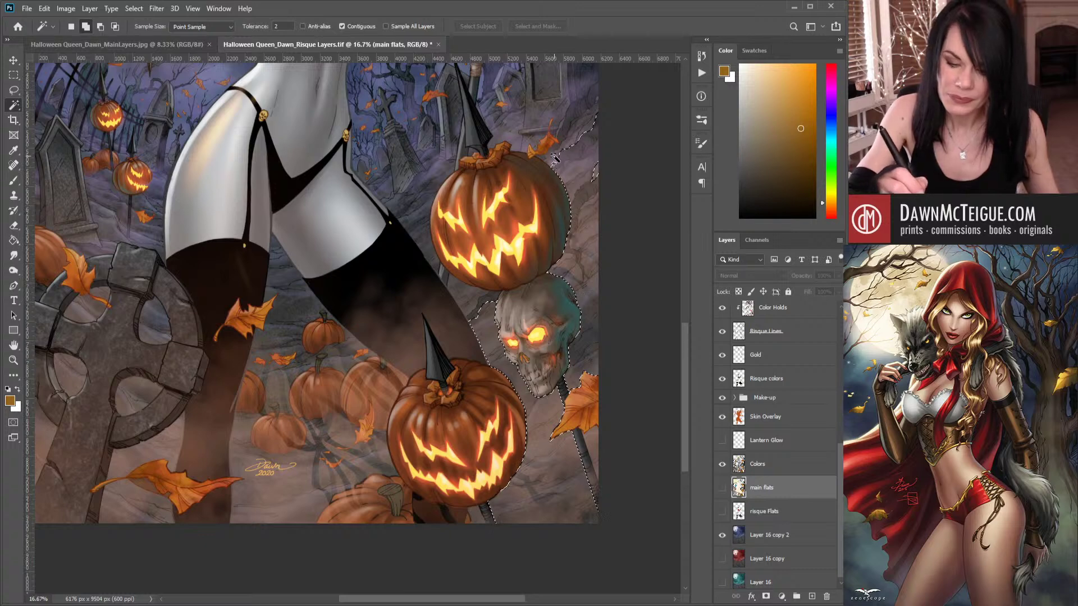
left_click(490, 301)
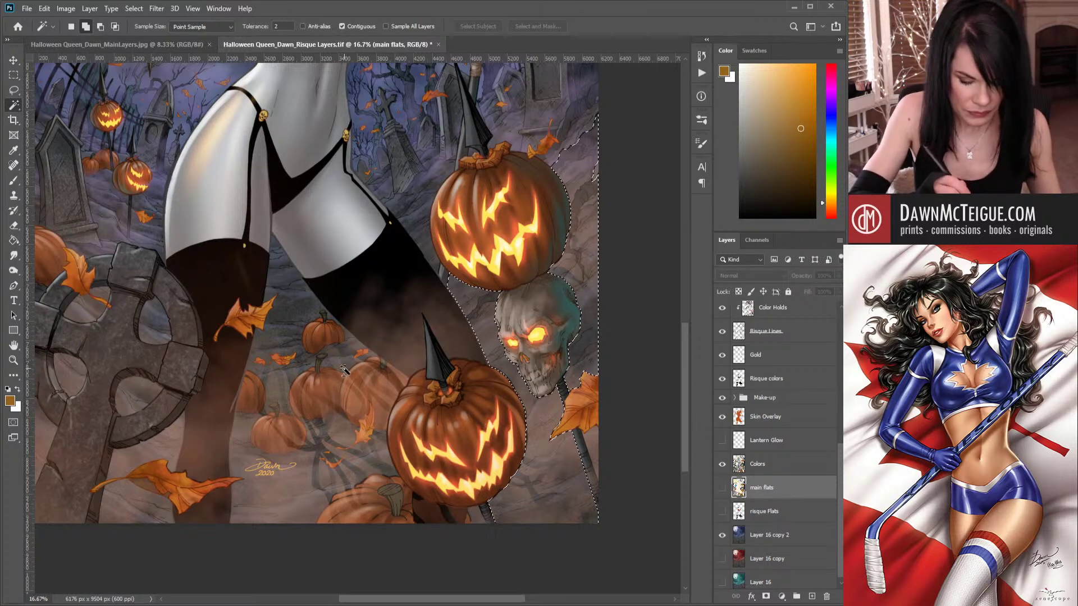
left_click(362, 422)
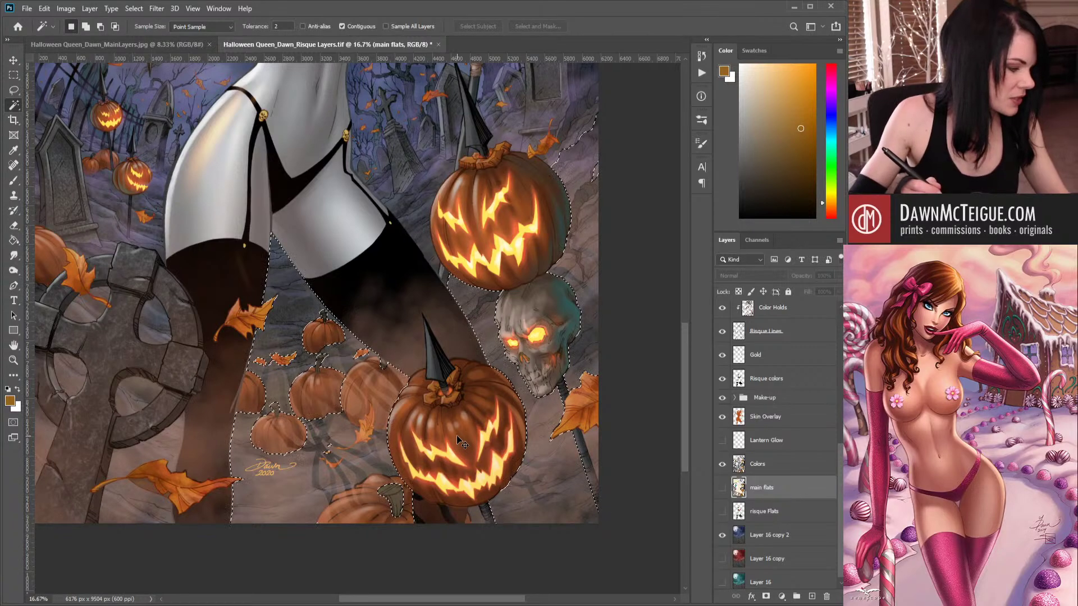
Select the whole canvas, subtract the carved pumpkins, skull and lower-left leaf with the Magic Wand, and clear the selection.
key("ctrl+a")
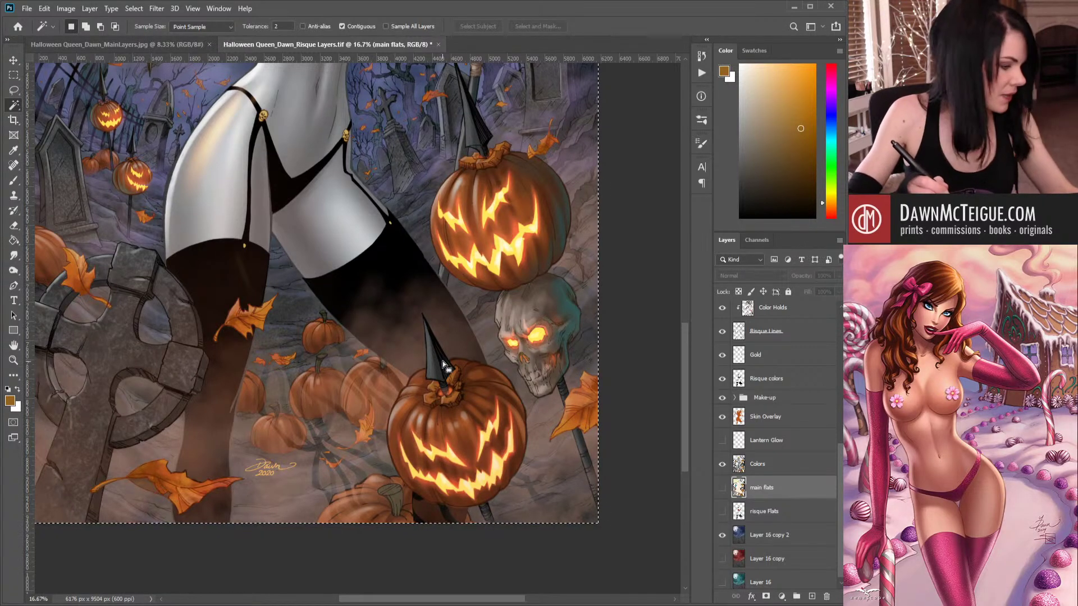
key("shift")
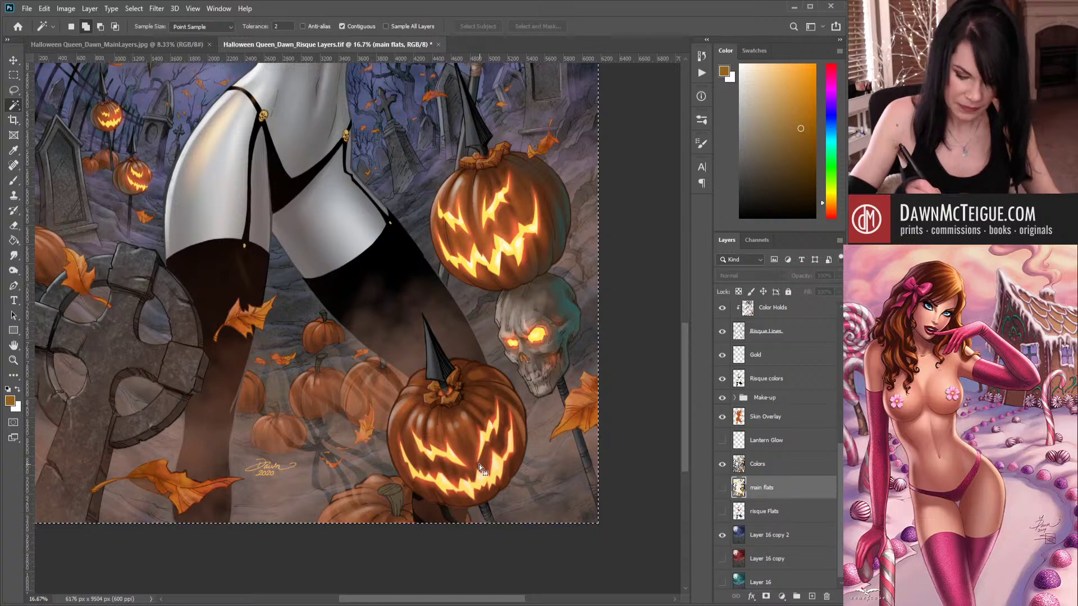
key("alt")
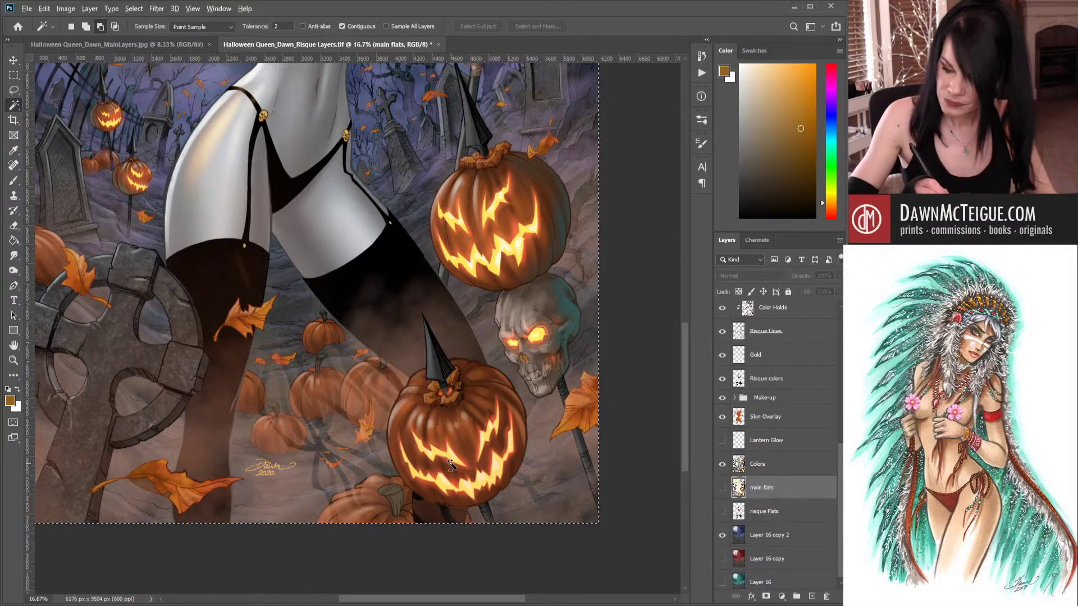
left_click(484, 453, "alt")
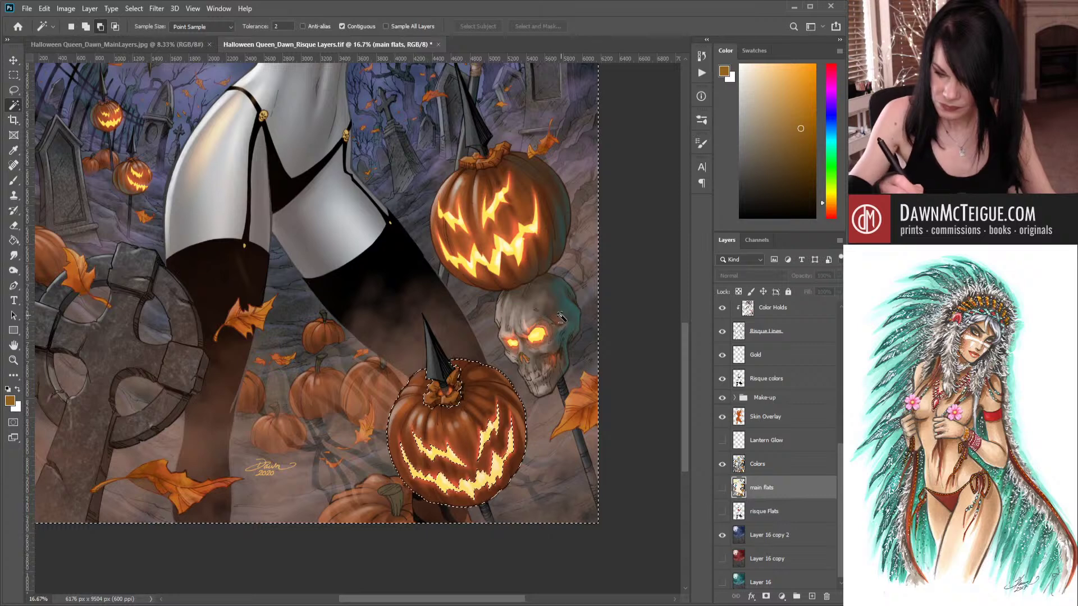
left_click(509, 370, "alt")
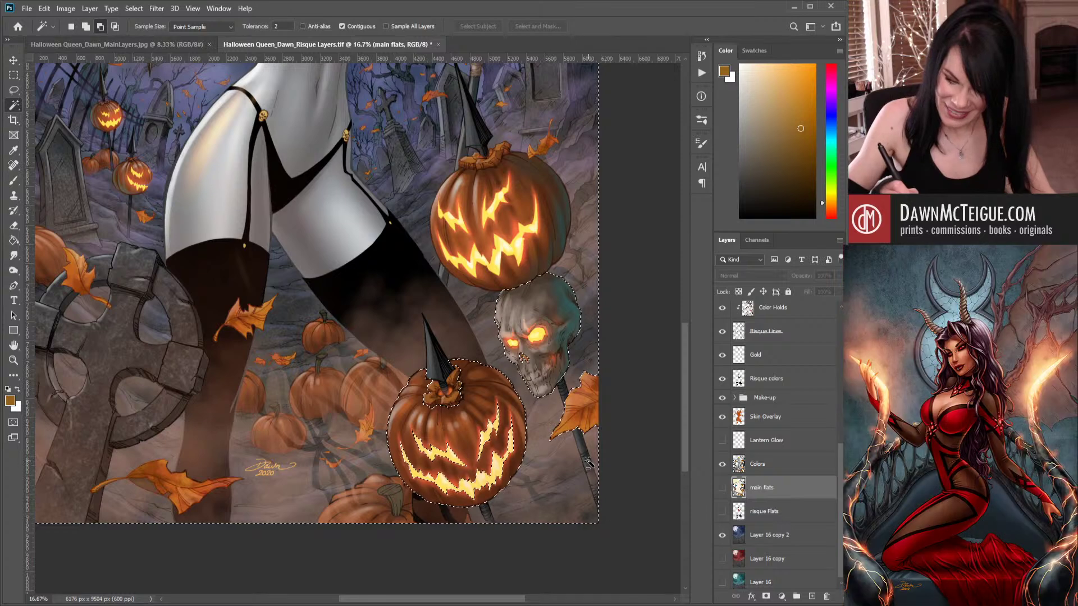
left_click(553, 275, "shift")
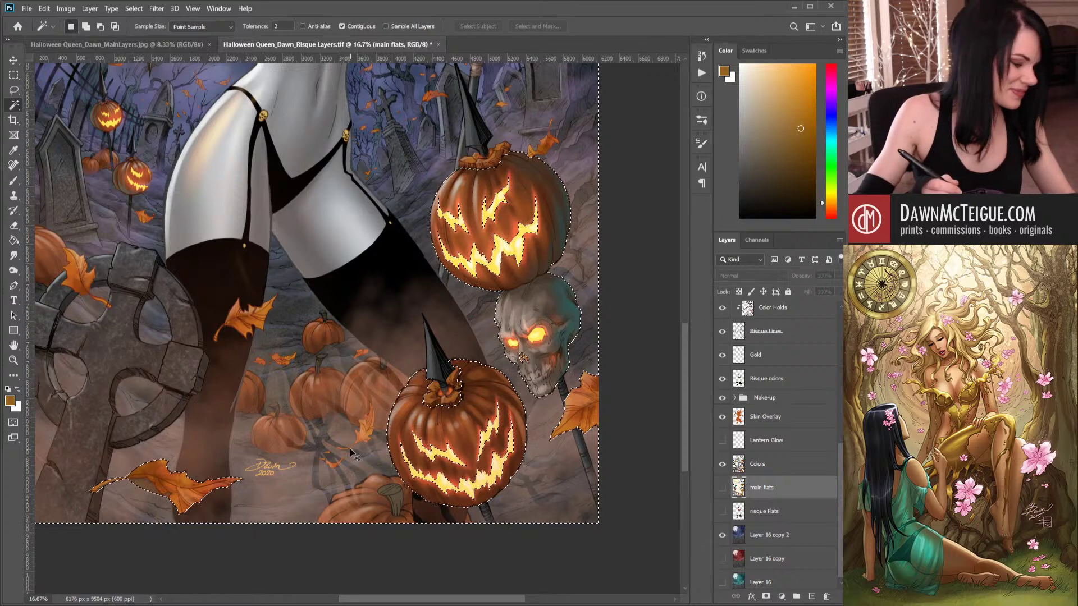
key("ctrl+d")
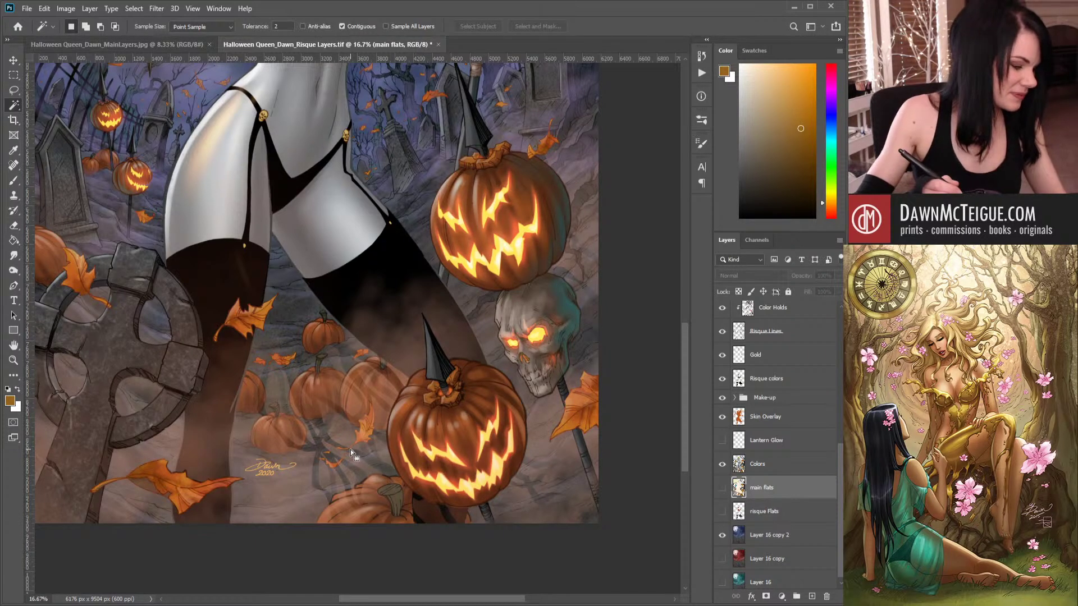
Smudge the mist on the Foreground Mist layer over the background pumpkins beside the lower carved pumpkin.
left_click(16, 256)
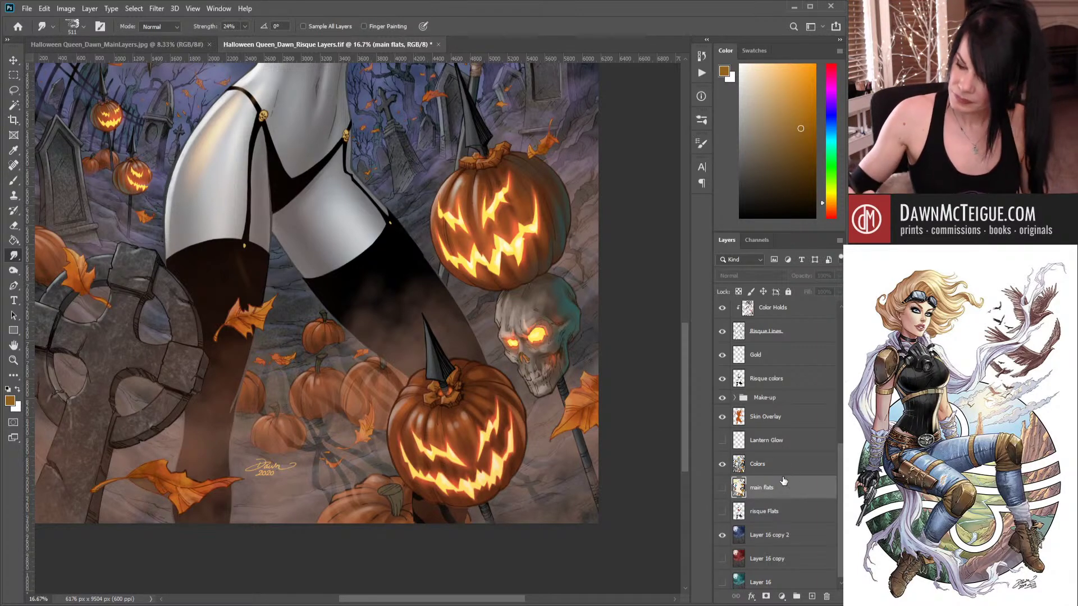
left_click_drag(841, 458, 837, 377)
left_click(769, 399)
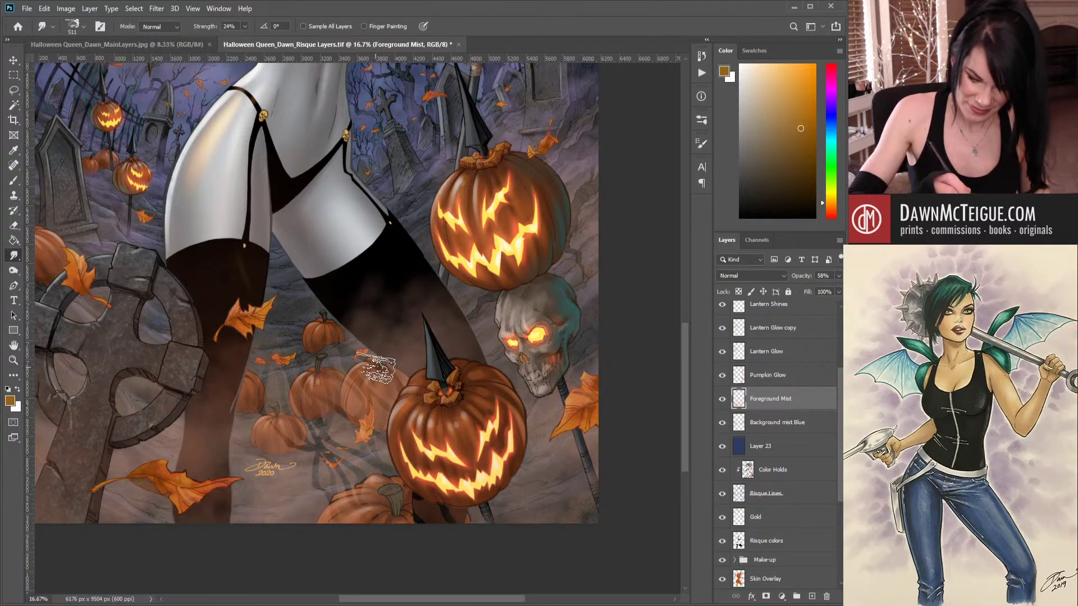
mouse_move(355, 387)
left_mouse_down()
mouse_move(376, 425)
mouse_move(369, 418)
left_mouse_up()
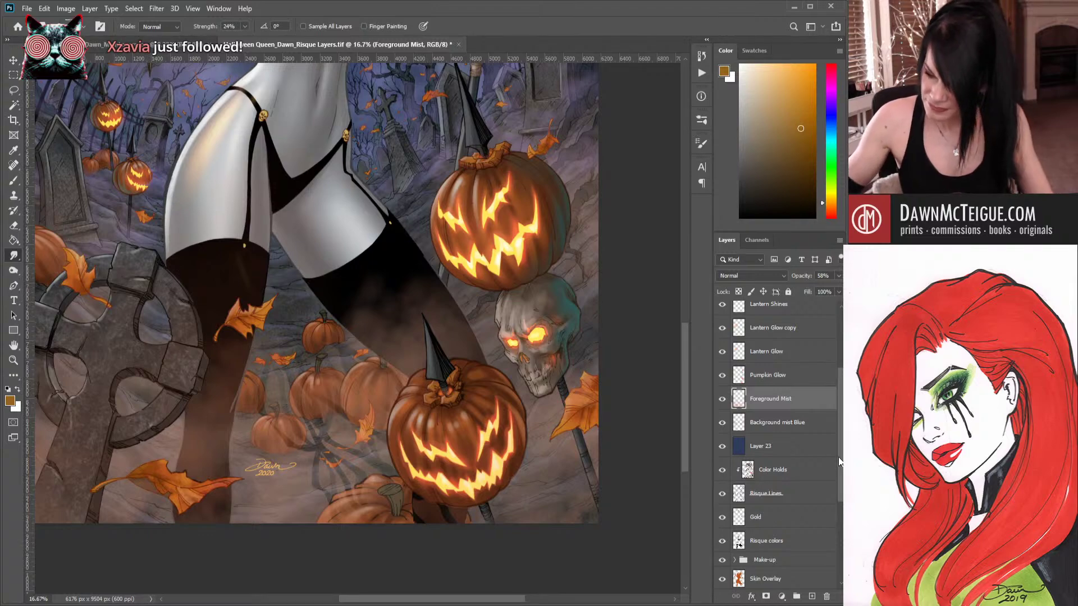
Inspect the mist over the line art by hiding the Colors layer, toggling Layer 16 copy 2 and showing both again.
scroll(834, 511, "down", 5)
left_click(721, 497)
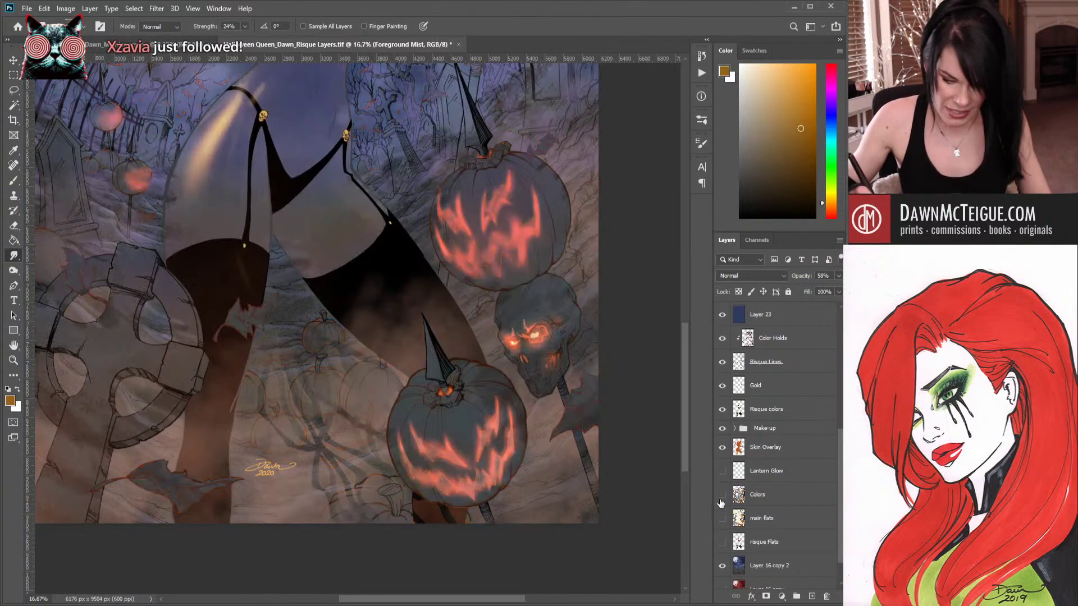
left_click(723, 567)
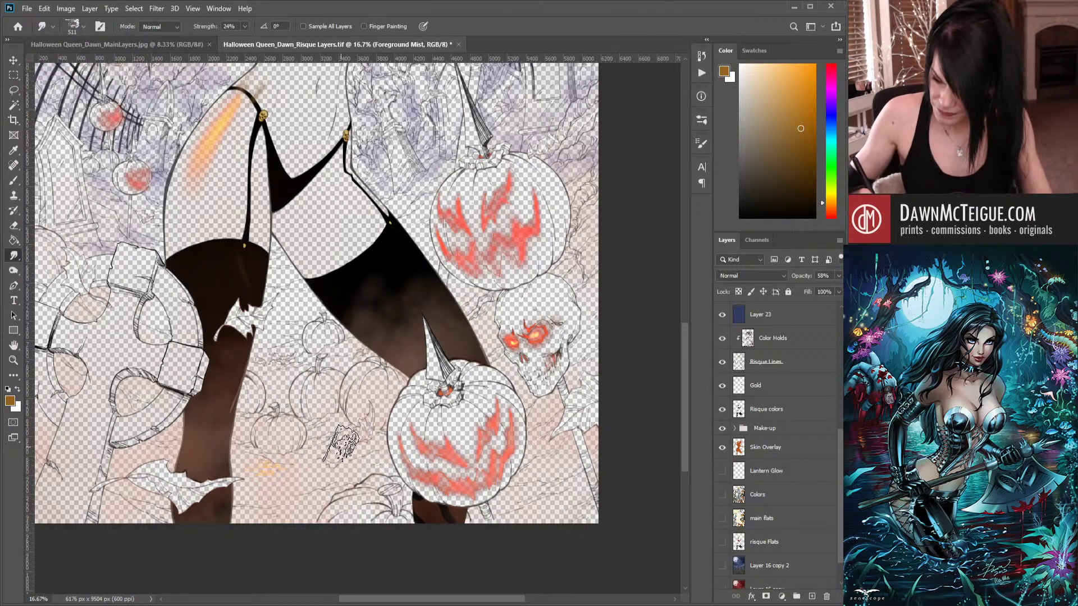
left_click(722, 567)
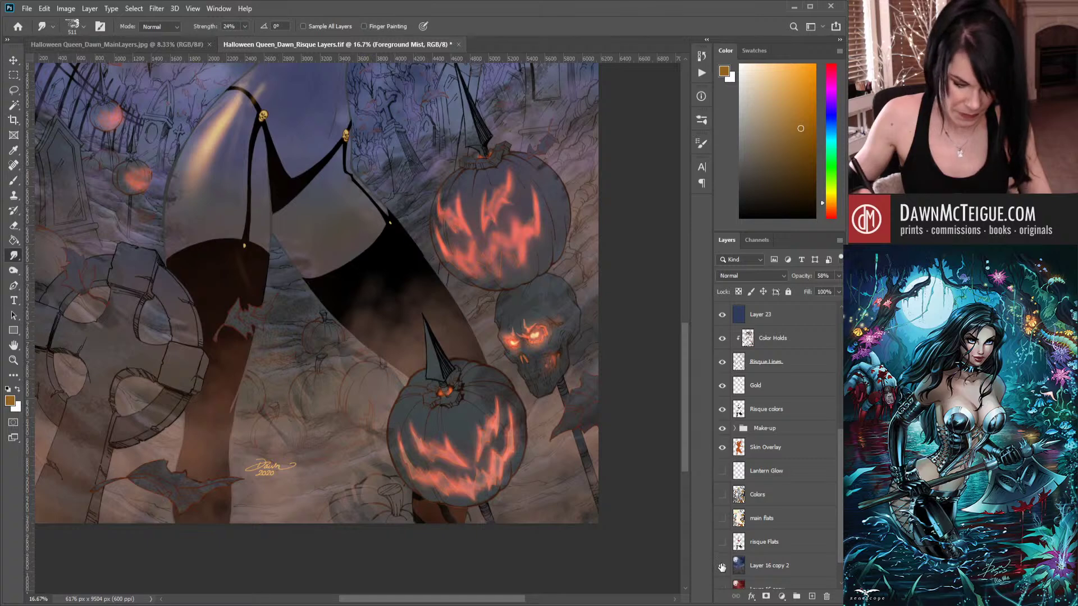
left_click(722, 567)
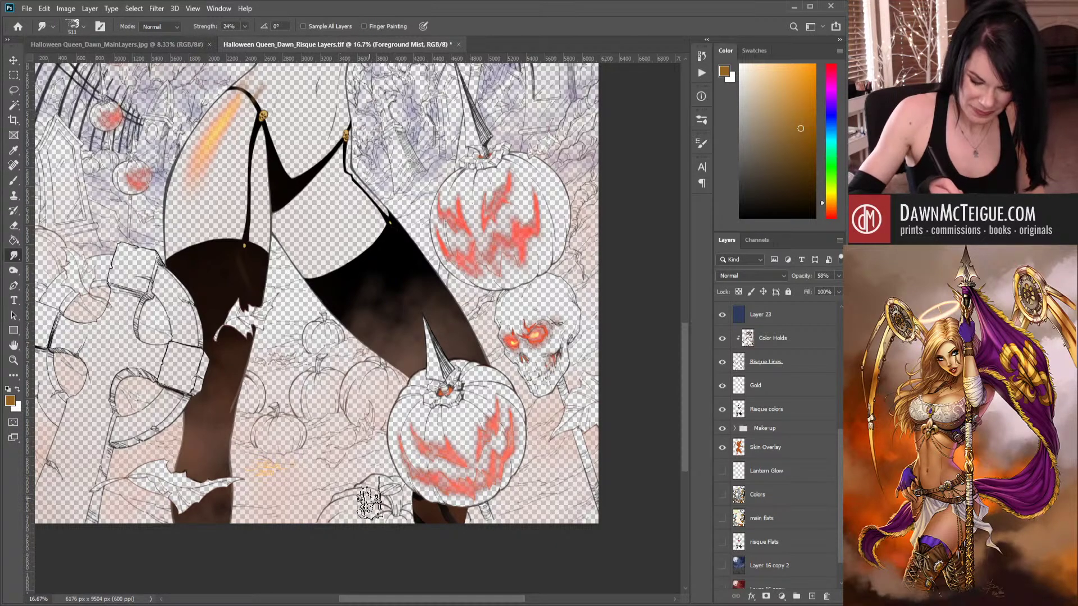
left_click(722, 566)
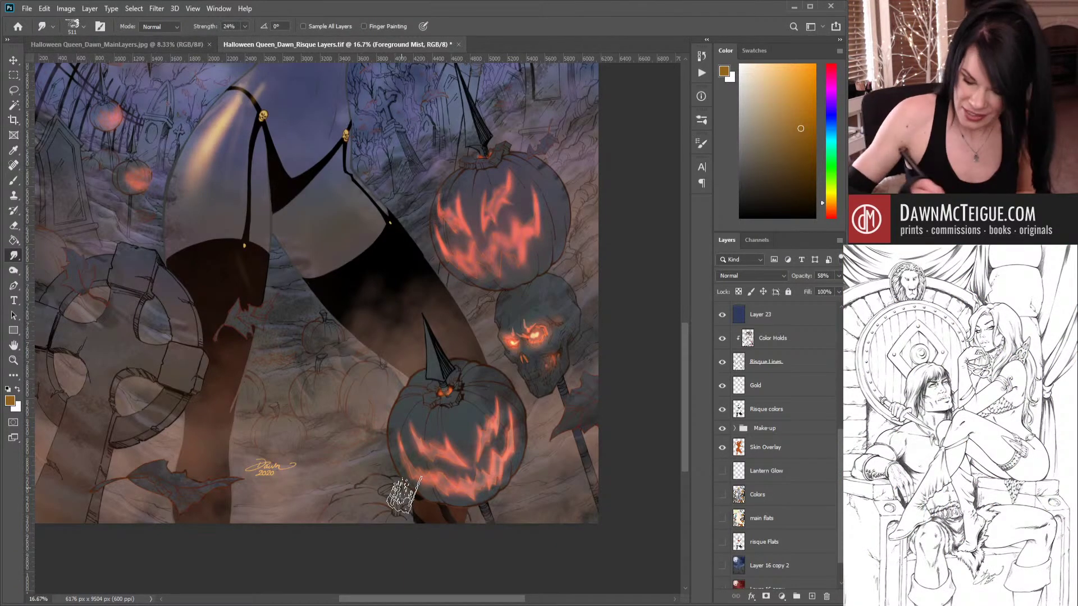
left_click(722, 566)
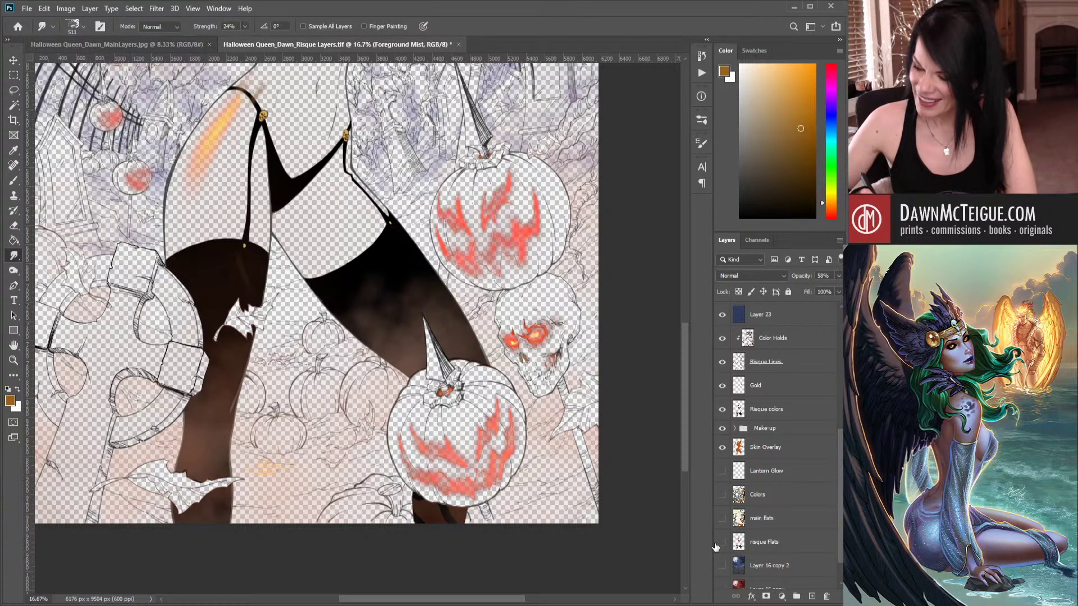
left_click(723, 567)
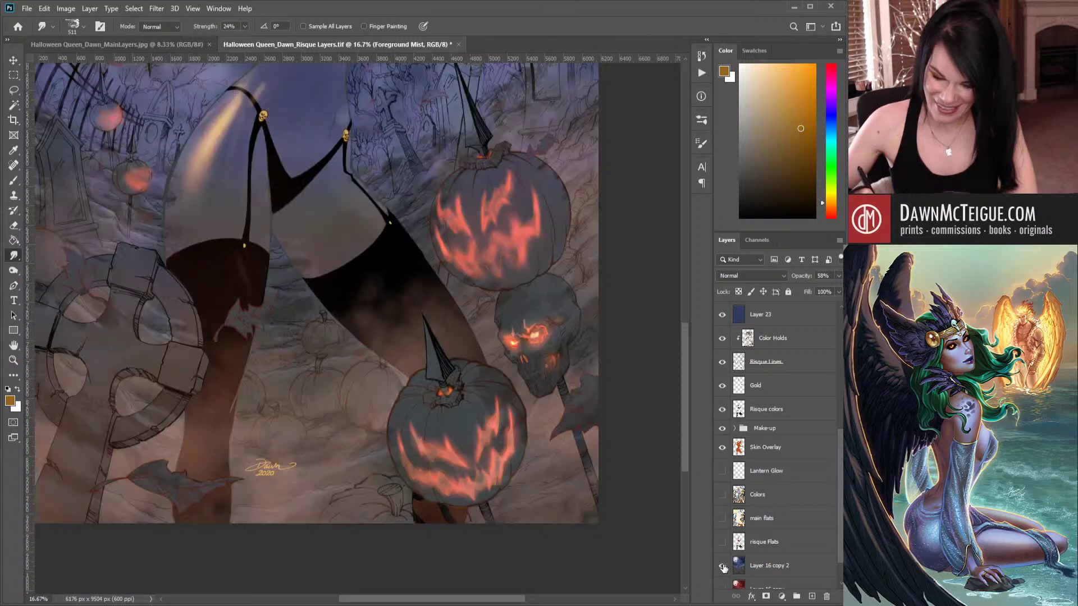
left_click(723, 565)
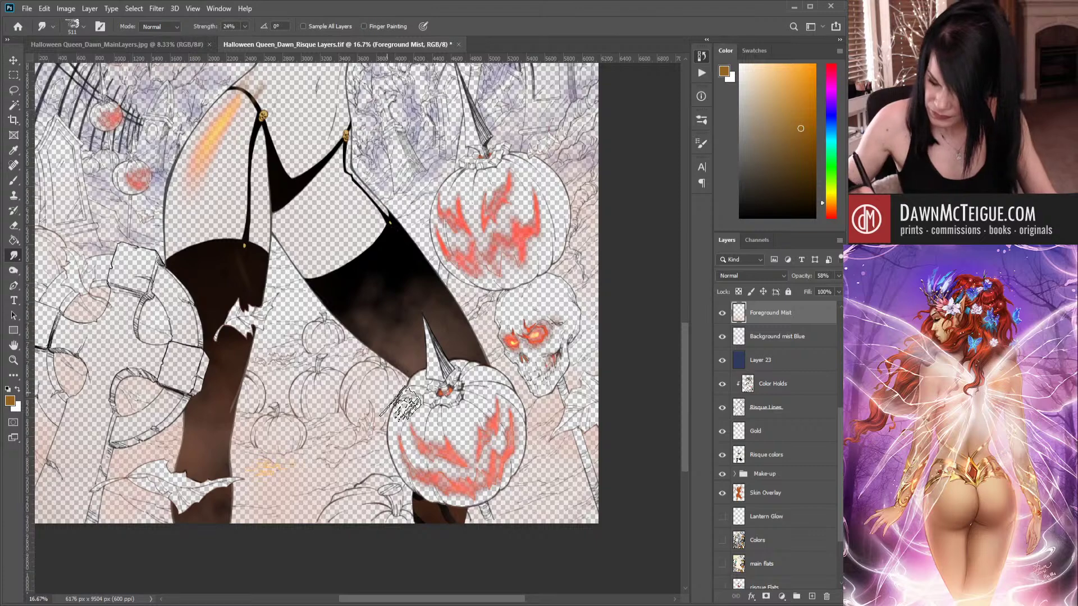
scroll(841, 523, "down", 3)
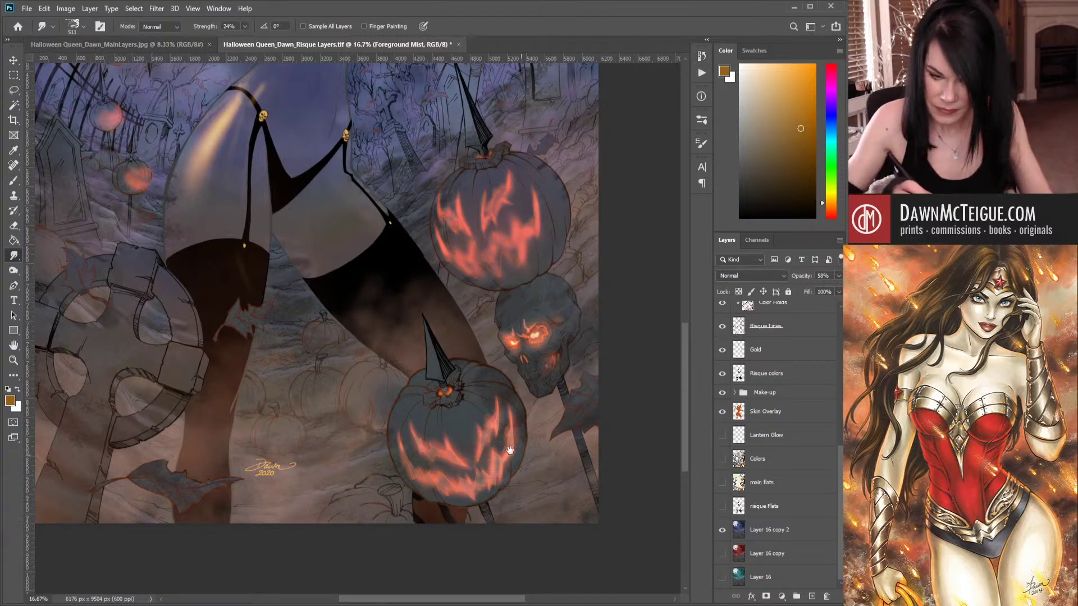
left_click_drag(510, 450, 544, 526)
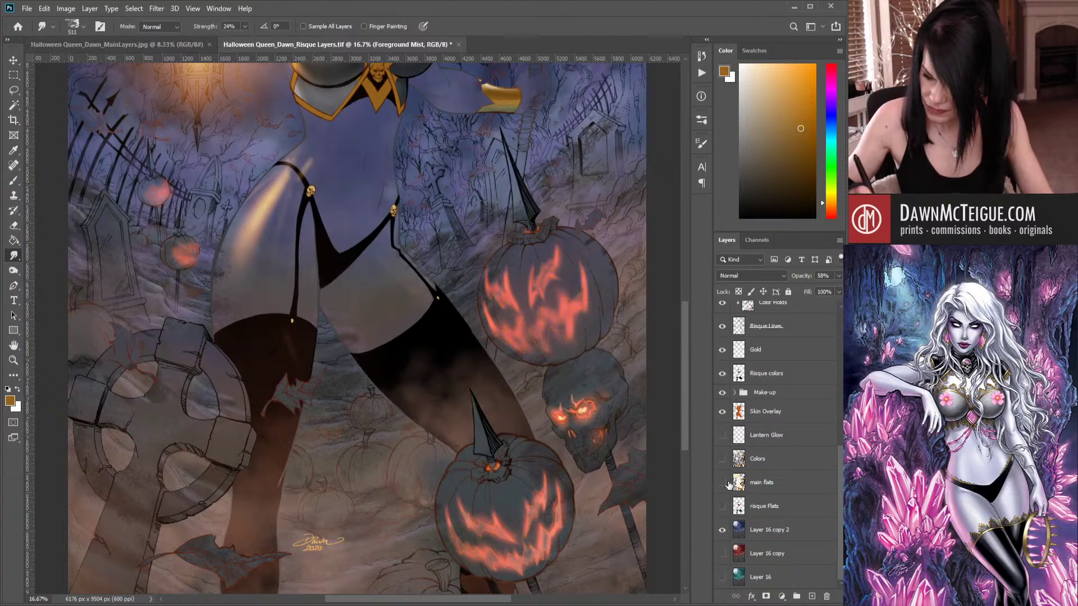
left_click(722, 459)
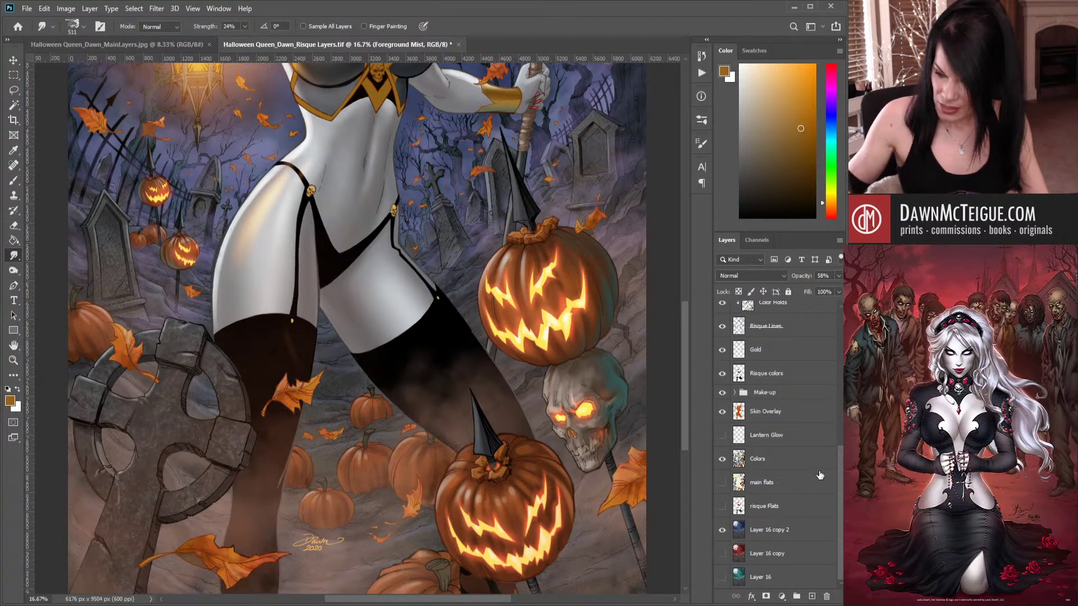
Set up a large textured Brush for the Foreground Mist layer and sample orange from the upper carved pumpkin.
scroll(835, 464, "up", 5)
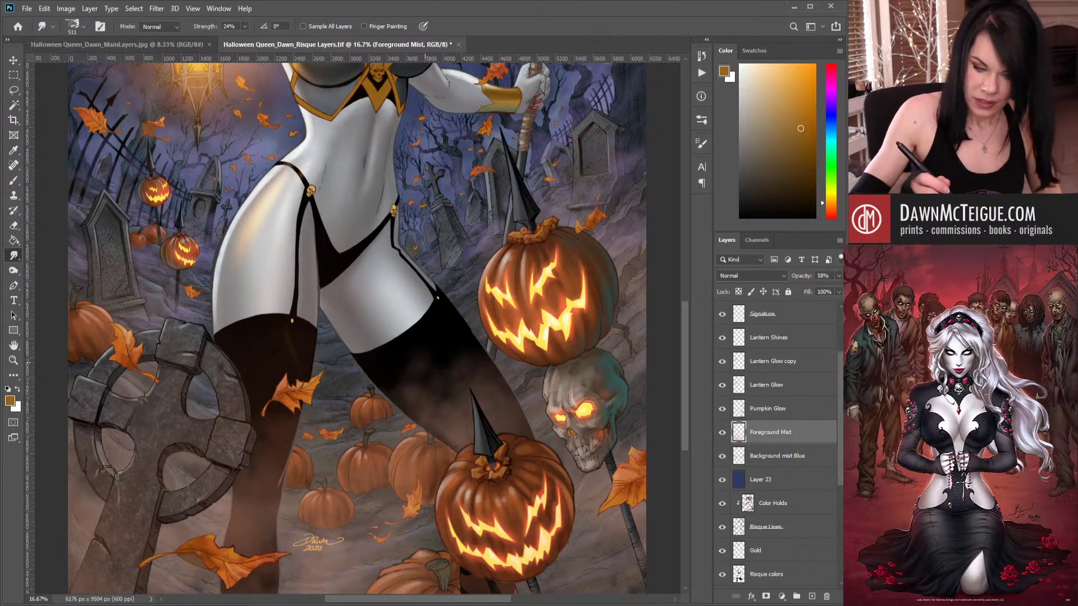
key("b")
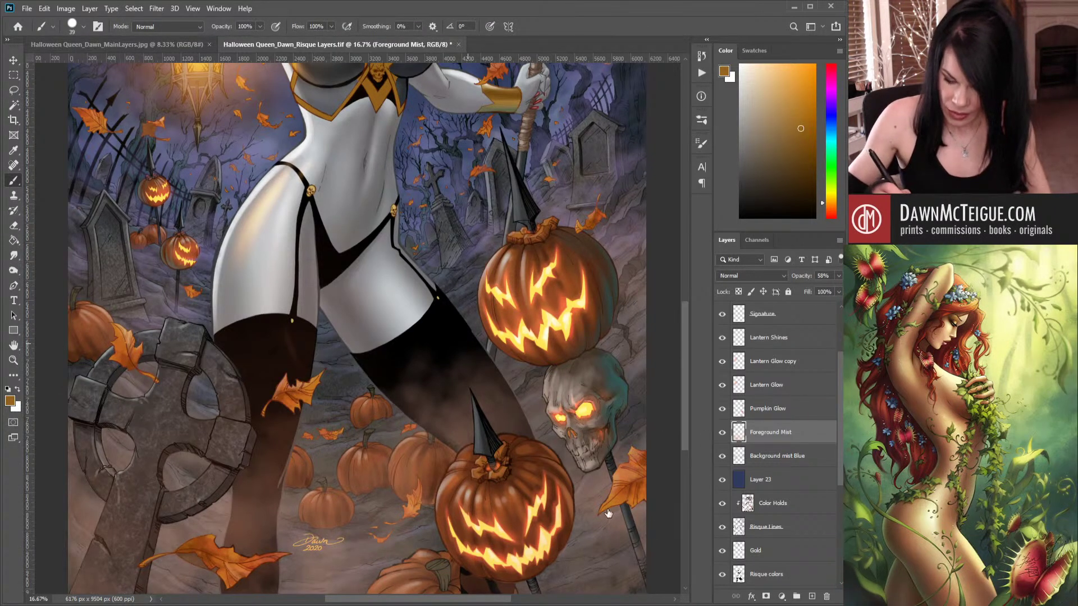
left_click(679, 551)
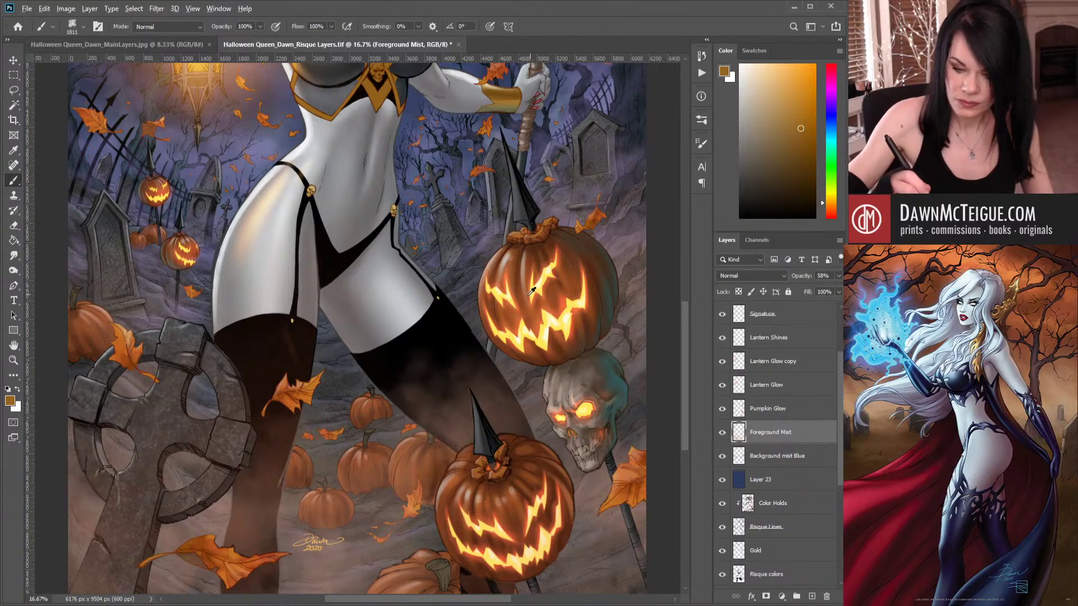
left_click(517, 279, "alt")
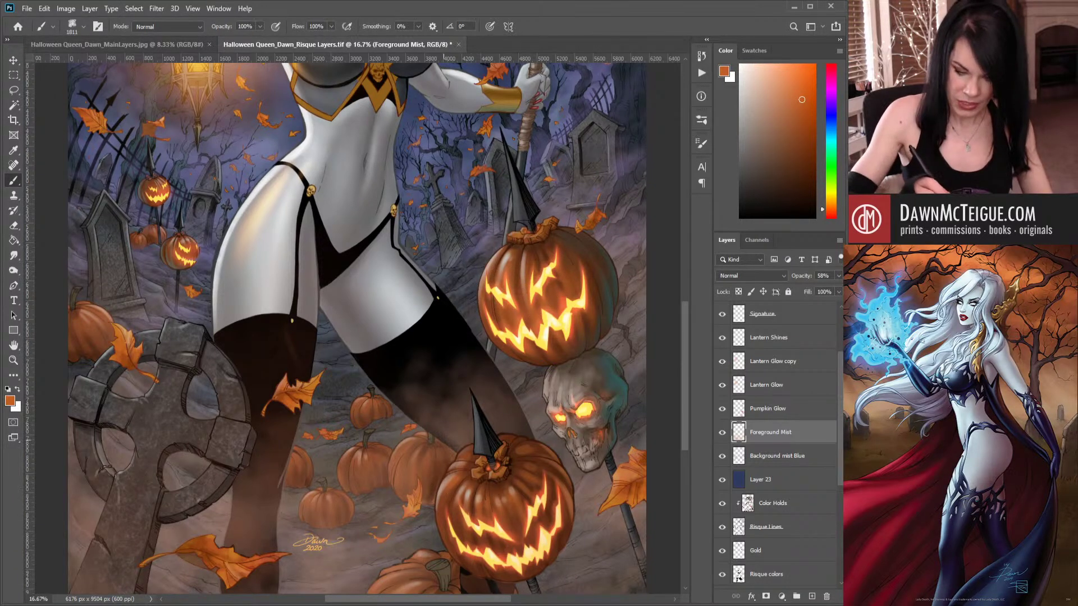
Undo a test stroke of orange mist over the background pumpkins and switch to a size 417 brush with 48% opacity and 49% flow.
left_click_drag(446, 404, 463, 484)
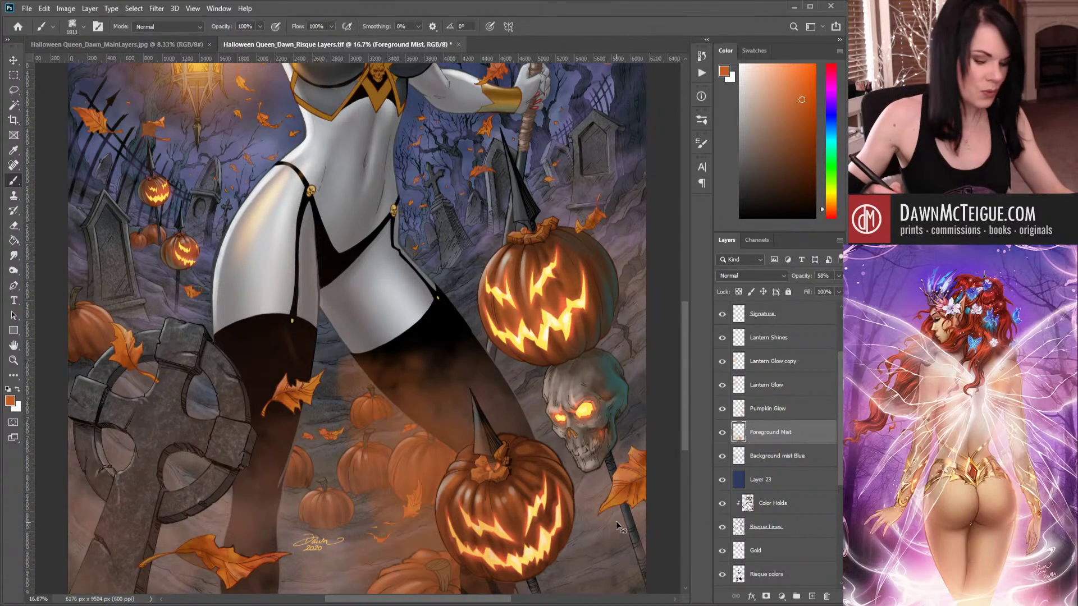
key("ctrl+z")
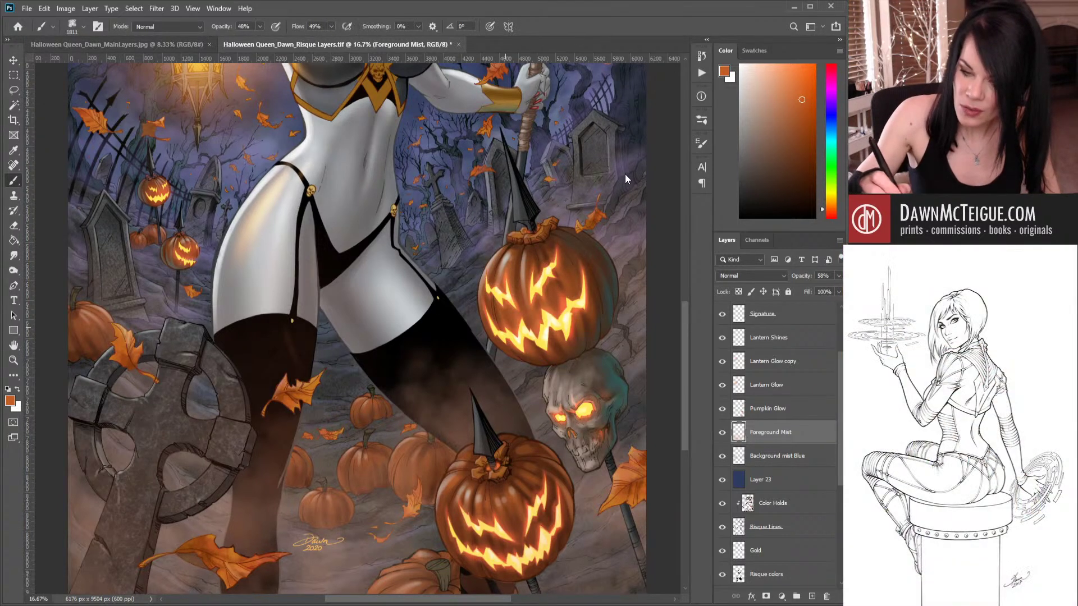
left_click(625, 172)
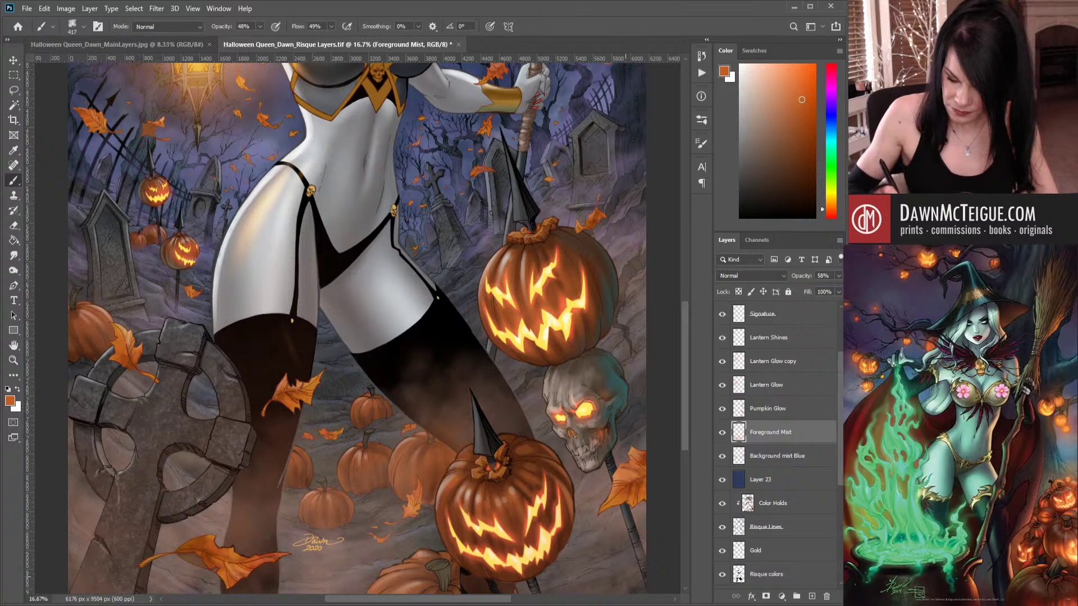
Isolate the foreground mist over the line art by hiding Layer 16 copy 2, Colors and Risque colors, and activate the Smudge tool.
left_click_drag(571, 485, 522, 419)
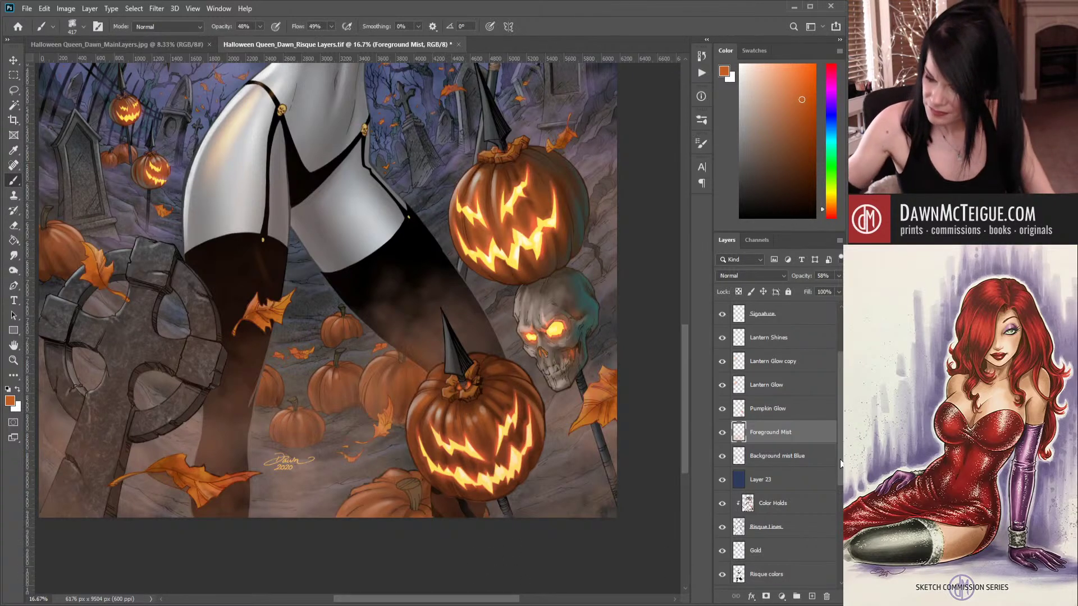
scroll(840, 463, "down", 5)
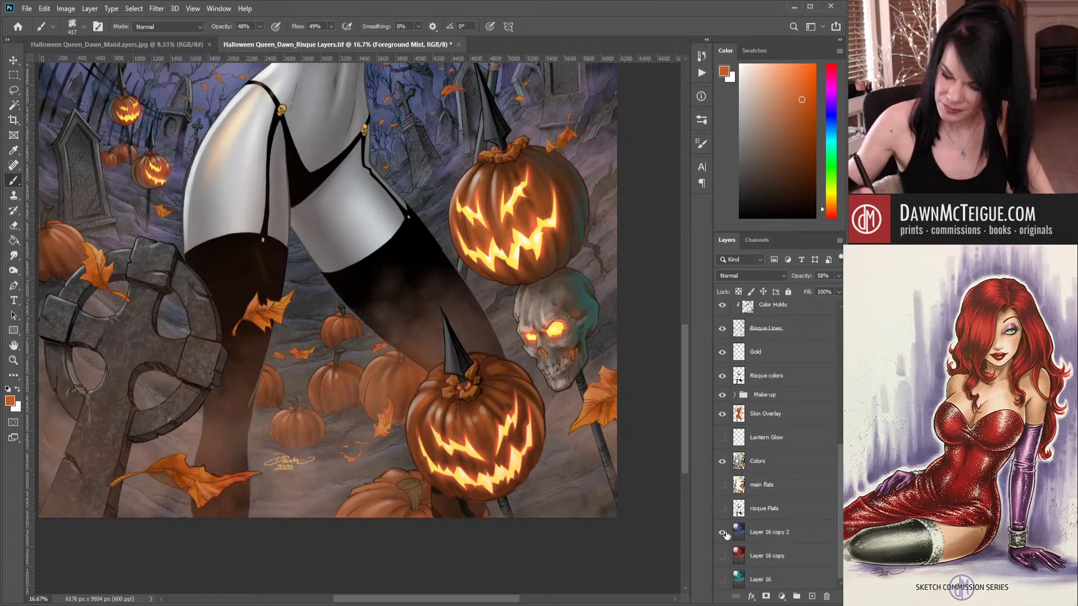
left_click(723, 532)
left_click(723, 460)
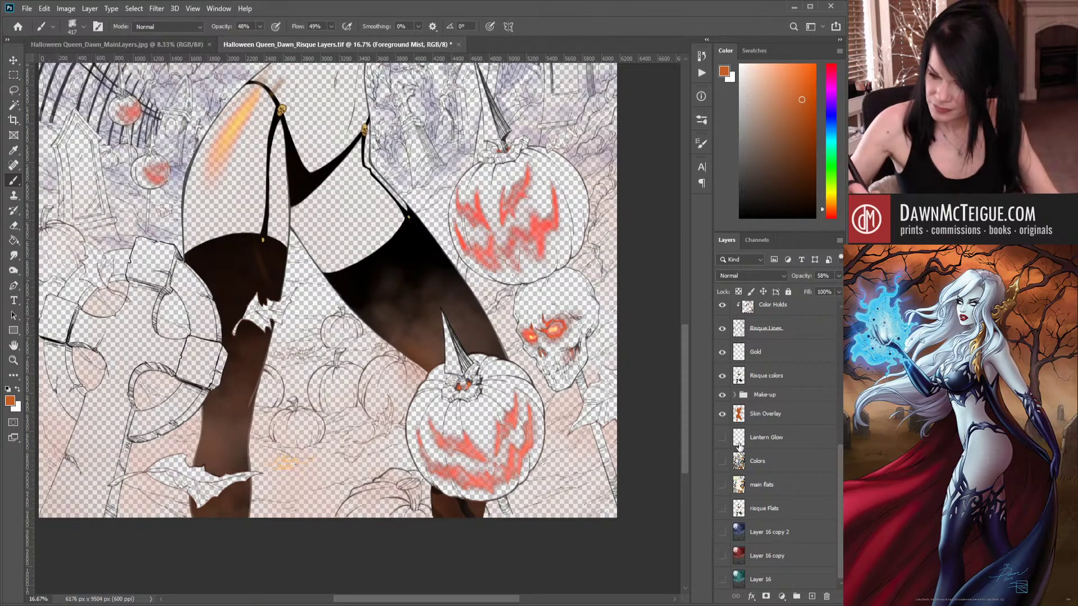
left_click(723, 376)
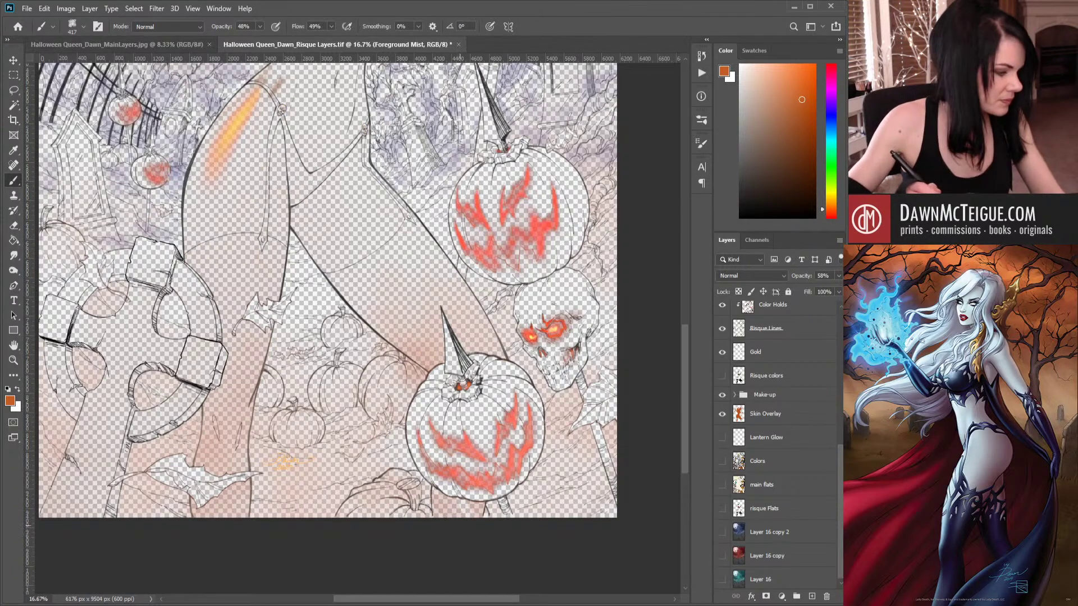
key("r")
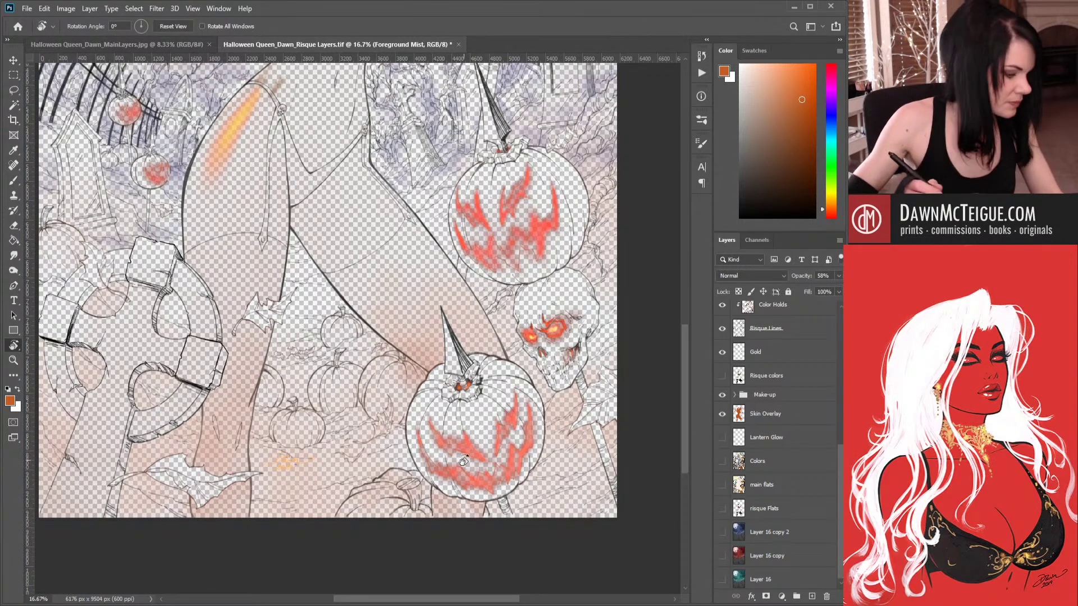
left_click(14, 255)
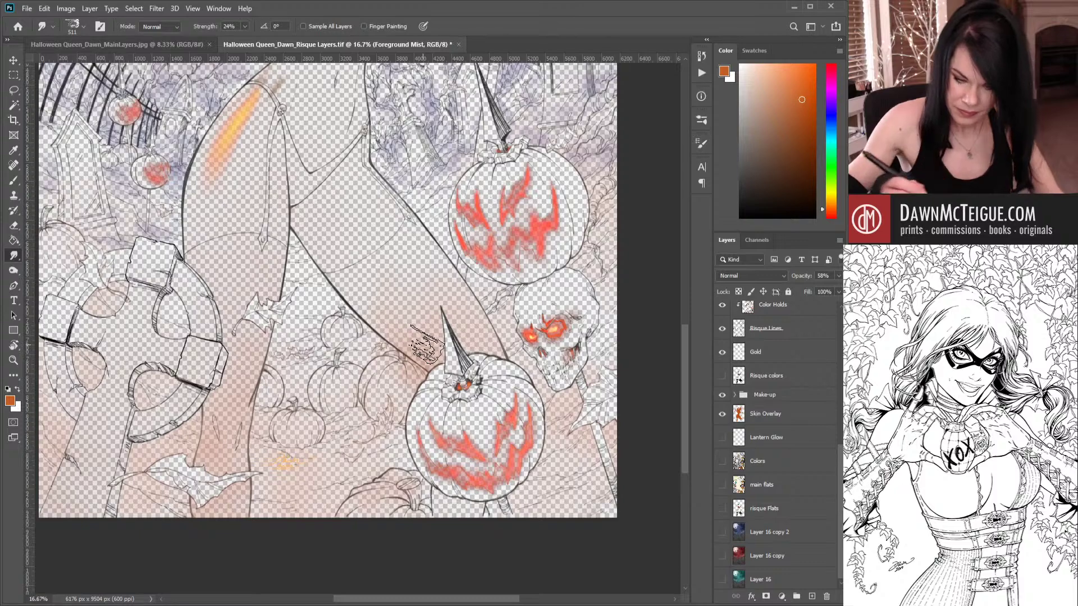
Show the Risque colors and Colors layers again, toggling Risque colors to compare the mist with and without the stockings.
left_click(722, 375)
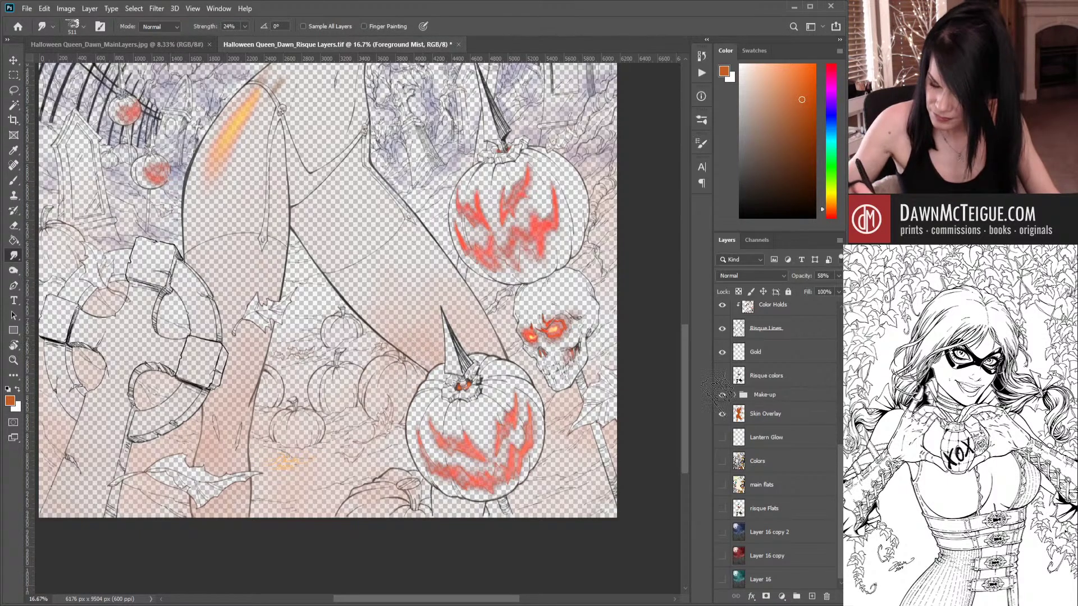
left_click(723, 376)
left_click(722, 375)
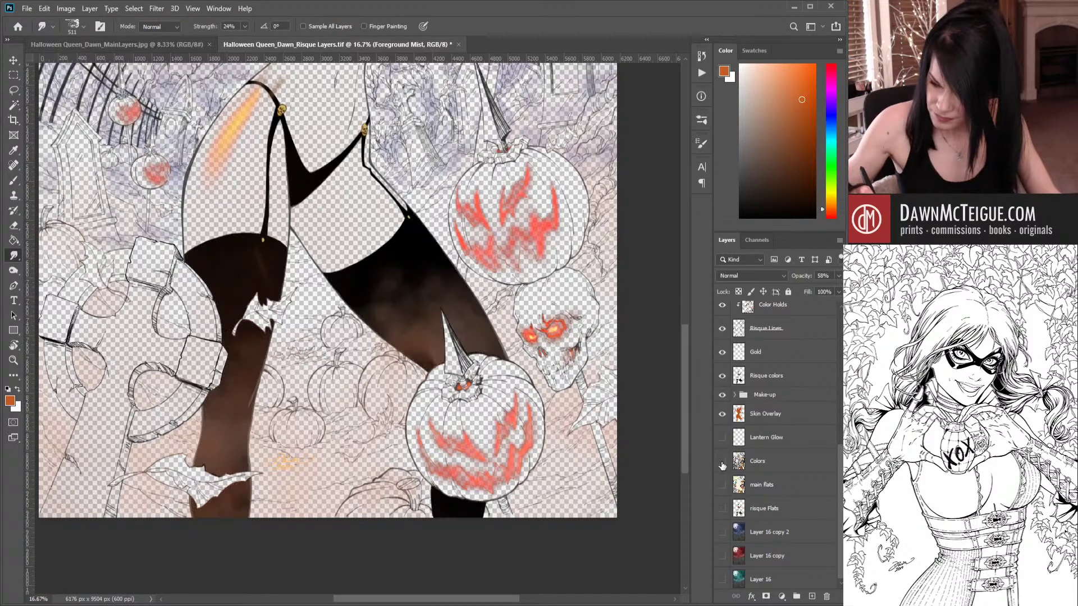
left_click(722, 461)
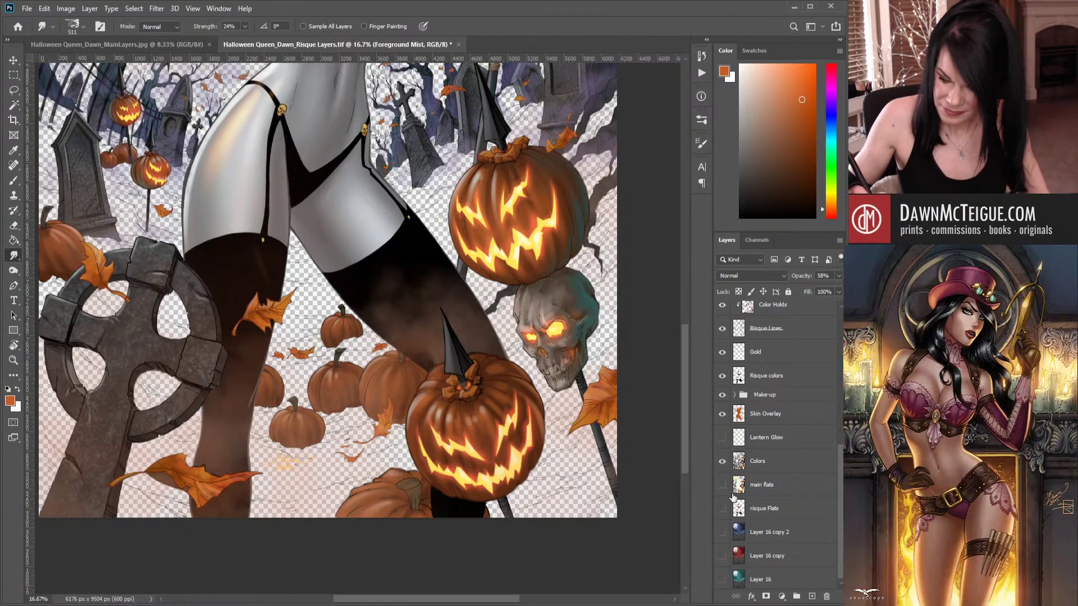
left_click(722, 376)
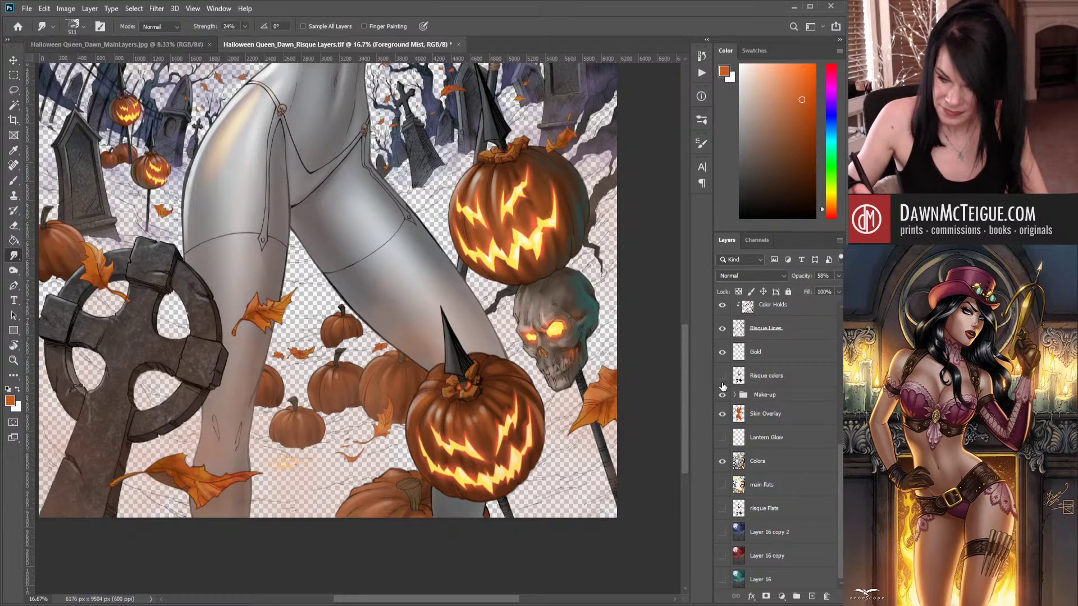
left_click(722, 376)
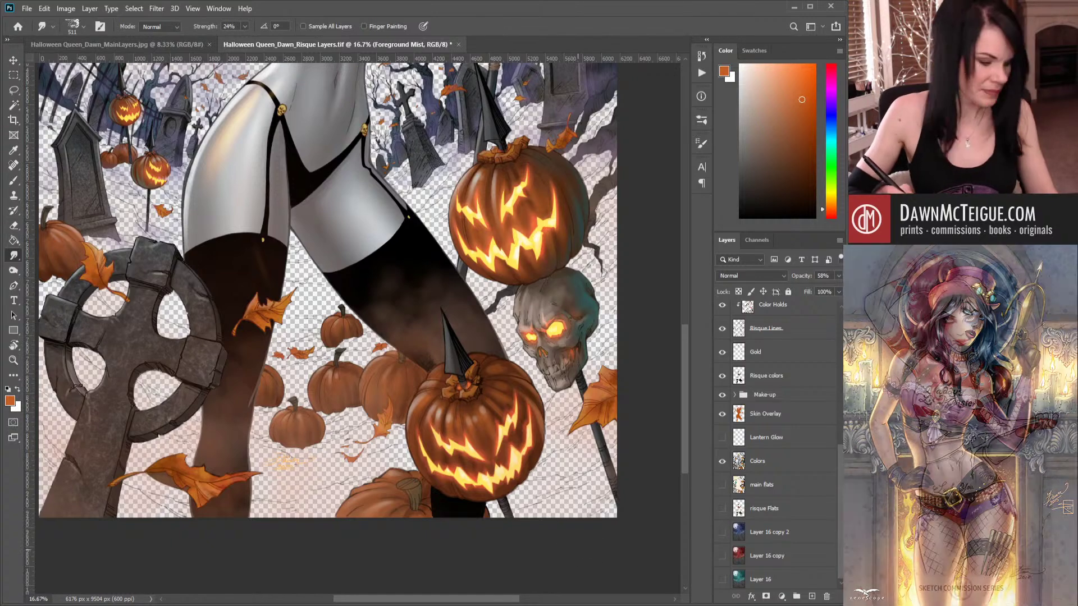
Brush orange mist over the stocking behind the lower carved pumpkin on the Foreground Mist layer.
key("b")
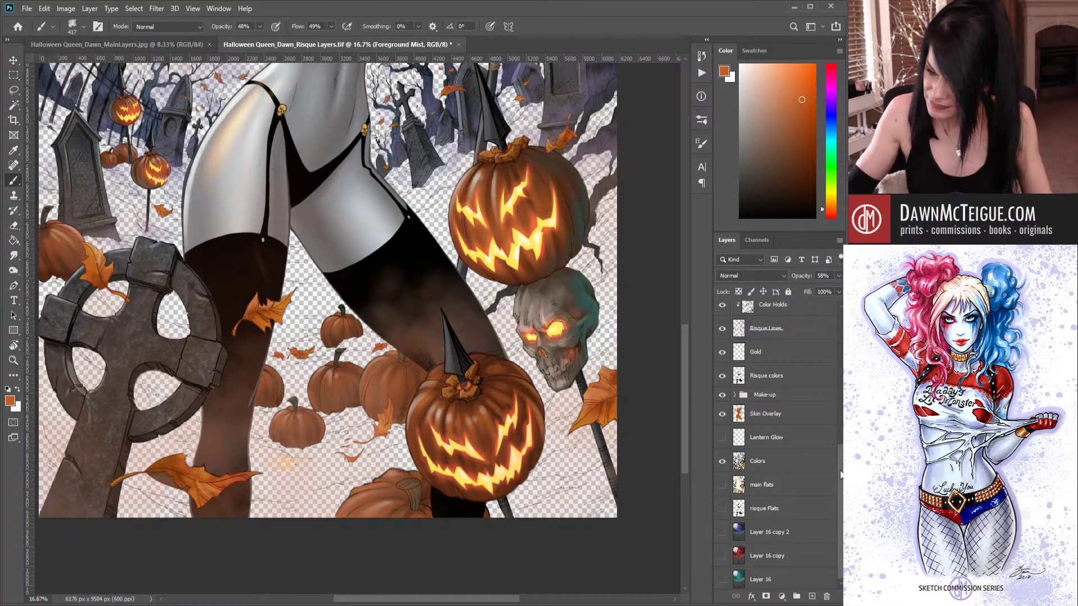
left_click_drag(840, 475, 834, 425)
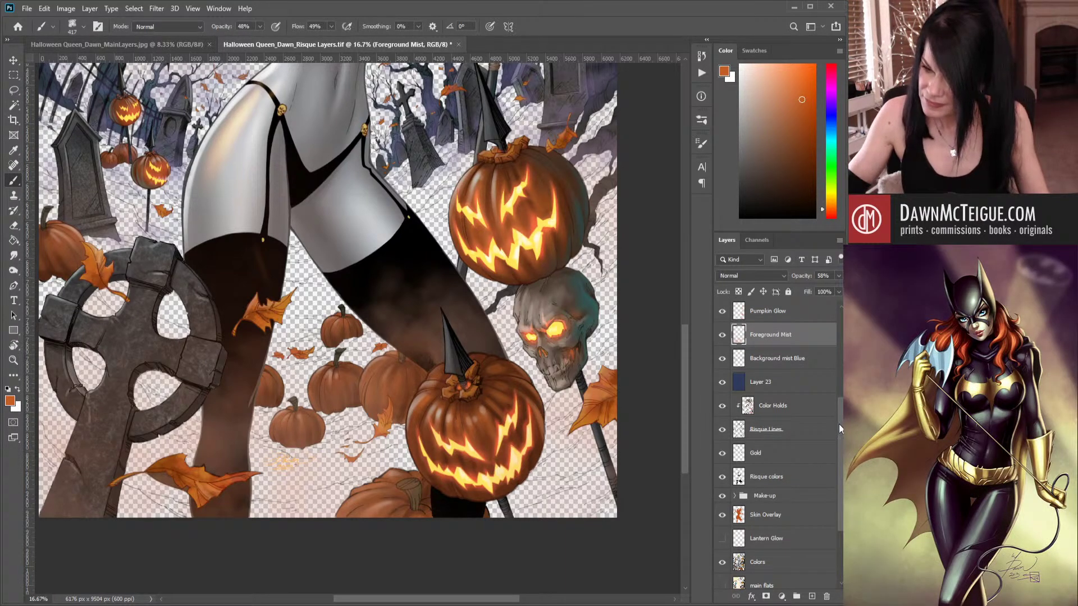
left_click_drag(839, 424, 841, 350)
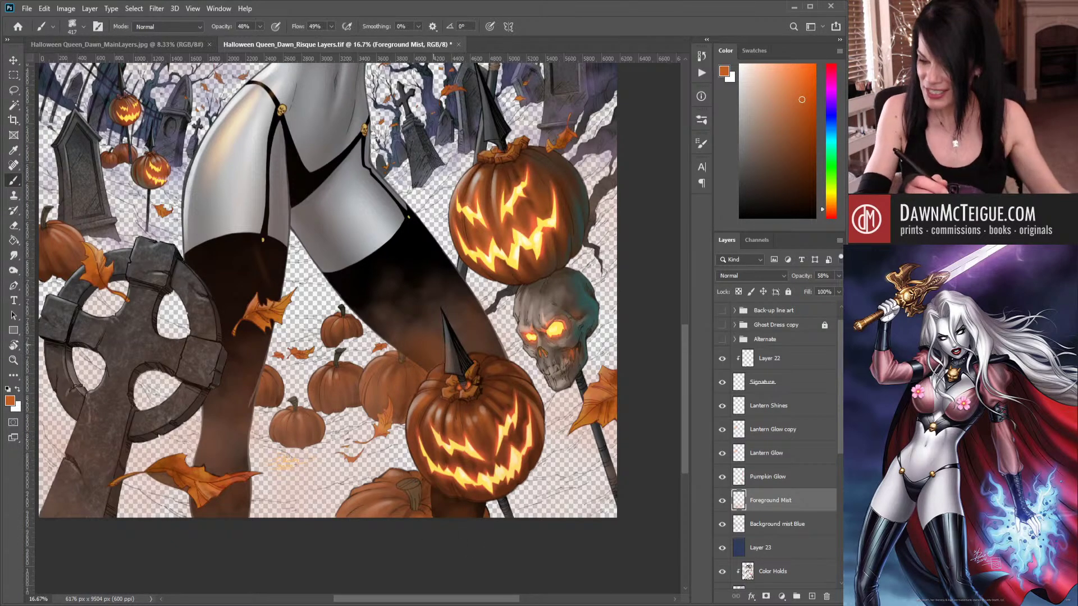
key("ctrl+minus")
key("ctrl+minus")
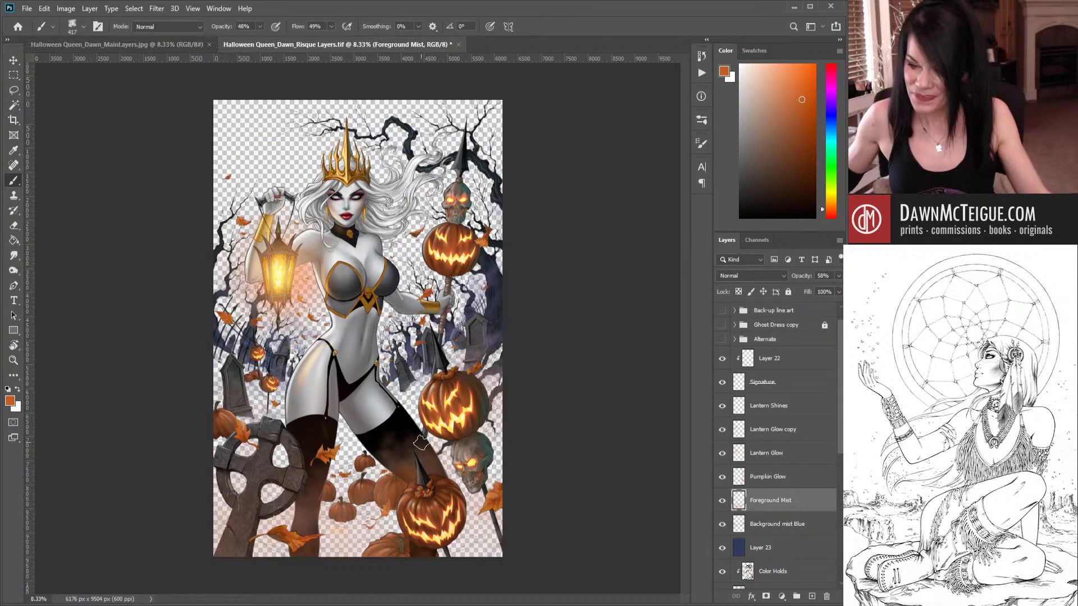
scroll(552, 458, "down", 1)
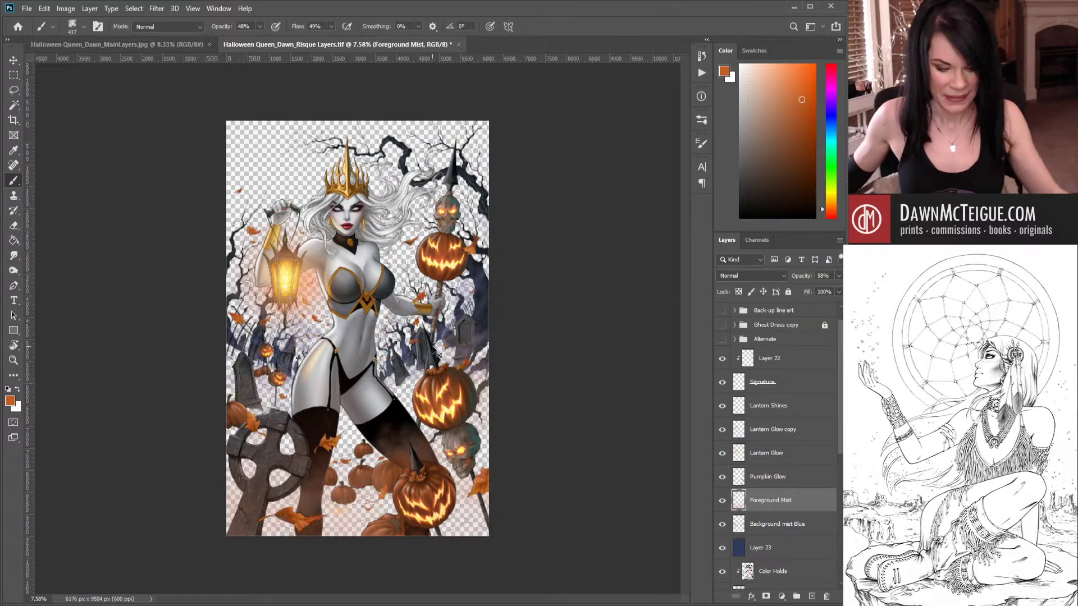
key("ctrl+plus")
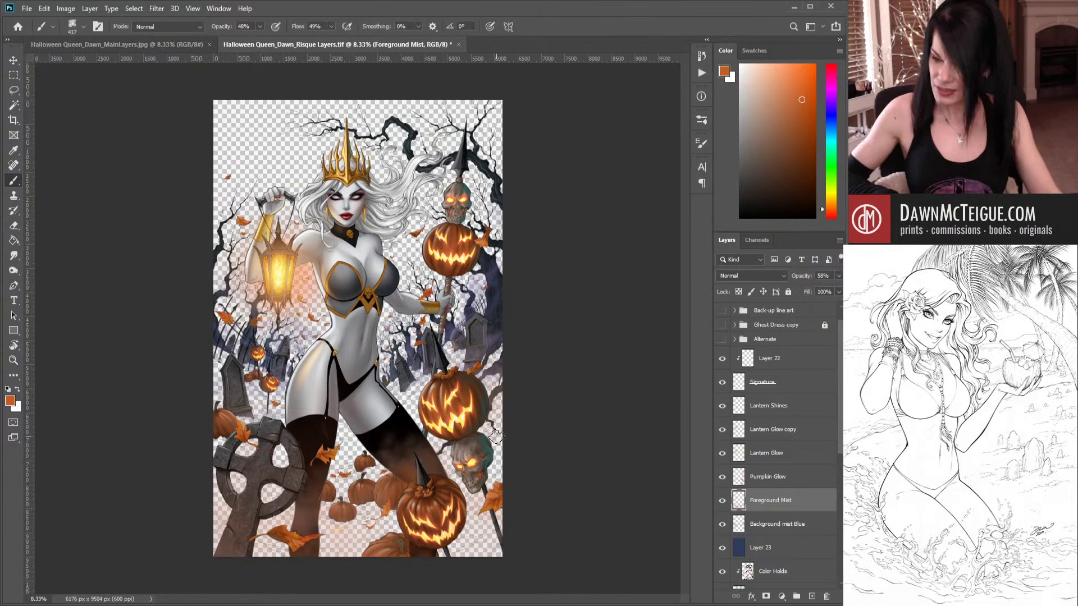
Soften the mist around the stockings and background pumpkins with a size 1457 Eraser at 60% opacity and 31% flow.
key("e")
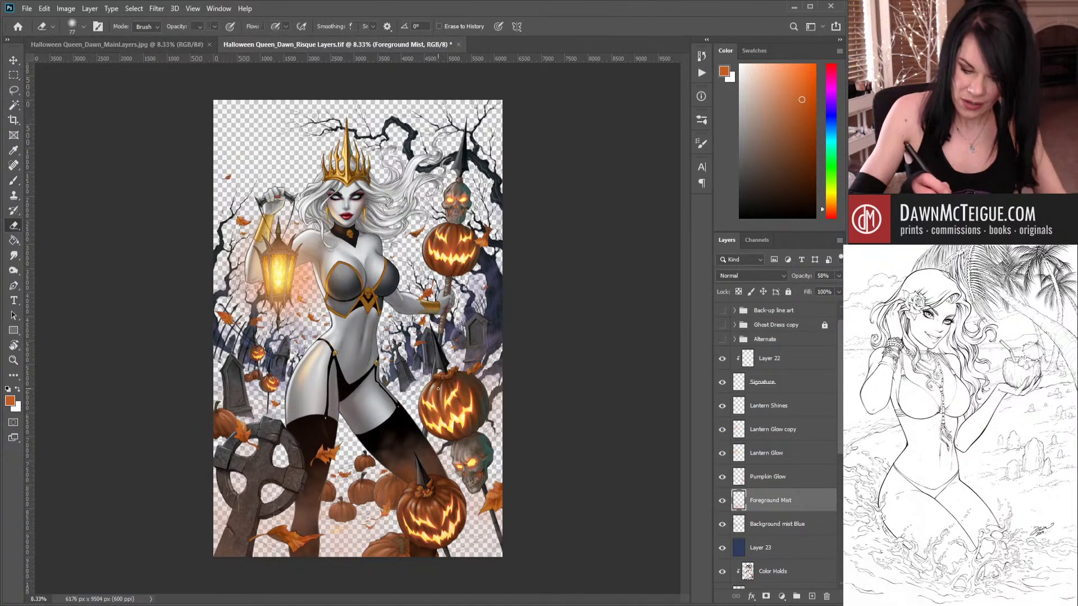
key("bracketright")
key("bracketright")
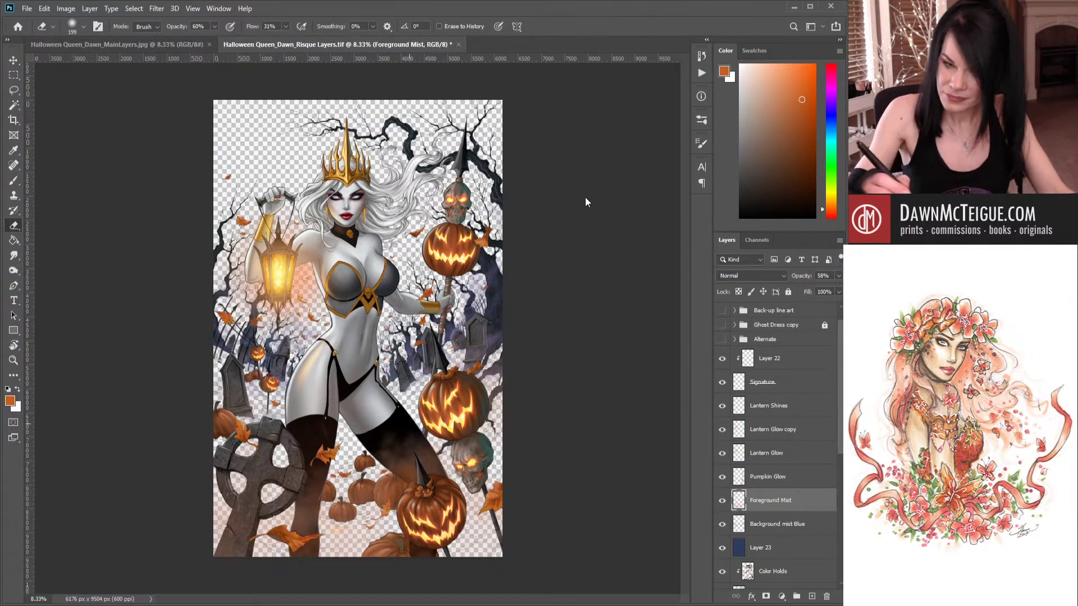
key("bracketright")
key("bracketright")
key("bracketright")
key("bracketright")
key("bracketright")
key("bracketright")
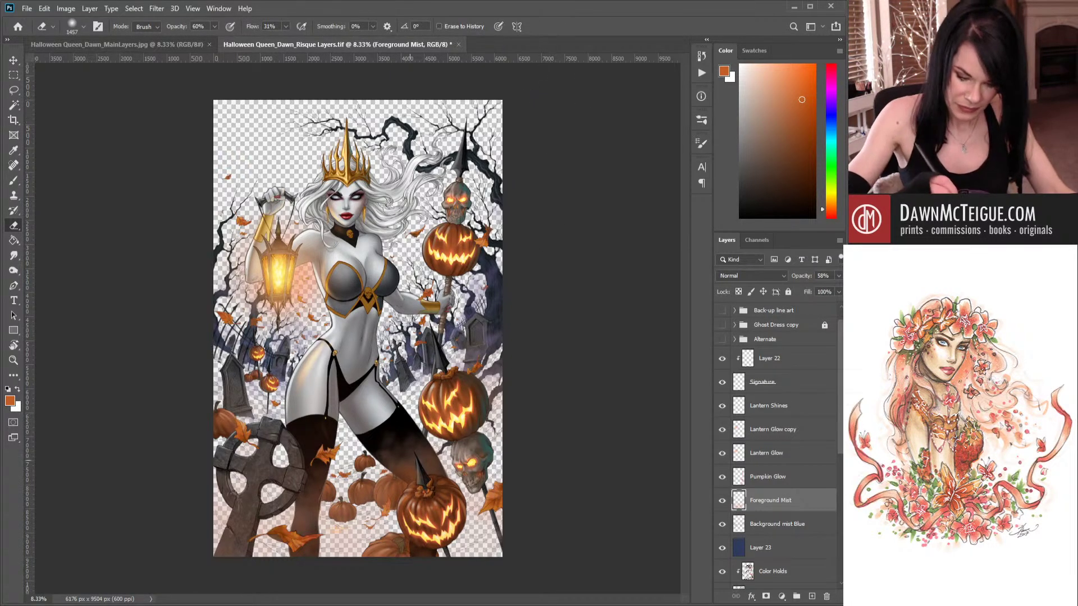
mouse_move(400, 452)
left_mouse_down()
mouse_move(420, 474)
mouse_move(404, 460)
mouse_move(422, 484)
mouse_move(406, 492)
mouse_move(408, 469)
mouse_move(414, 495)
mouse_move(362, 520)
mouse_move(337, 509)
mouse_move(353, 493)
left_mouse_up()
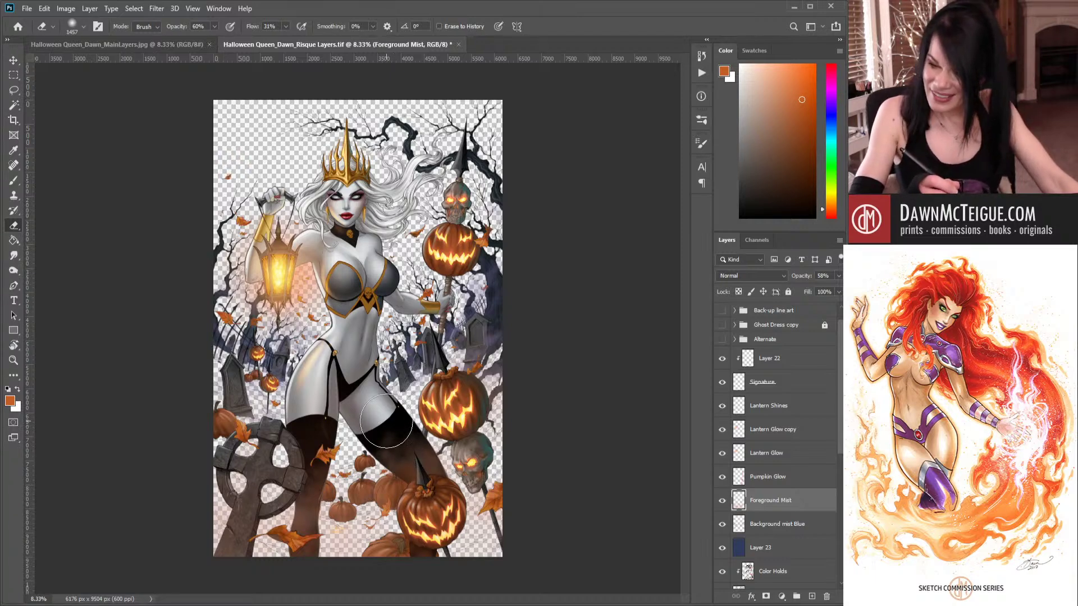
Reduce the Eraser to size 369 and show the Layer 16 copy 2 background again.
key("bracketleft")
key("bracketleft")
key("bracketleft")
key("bracketleft")
key("bracketleft")
key("bracketleft")
key("bracketleft")
key("bracketleft")
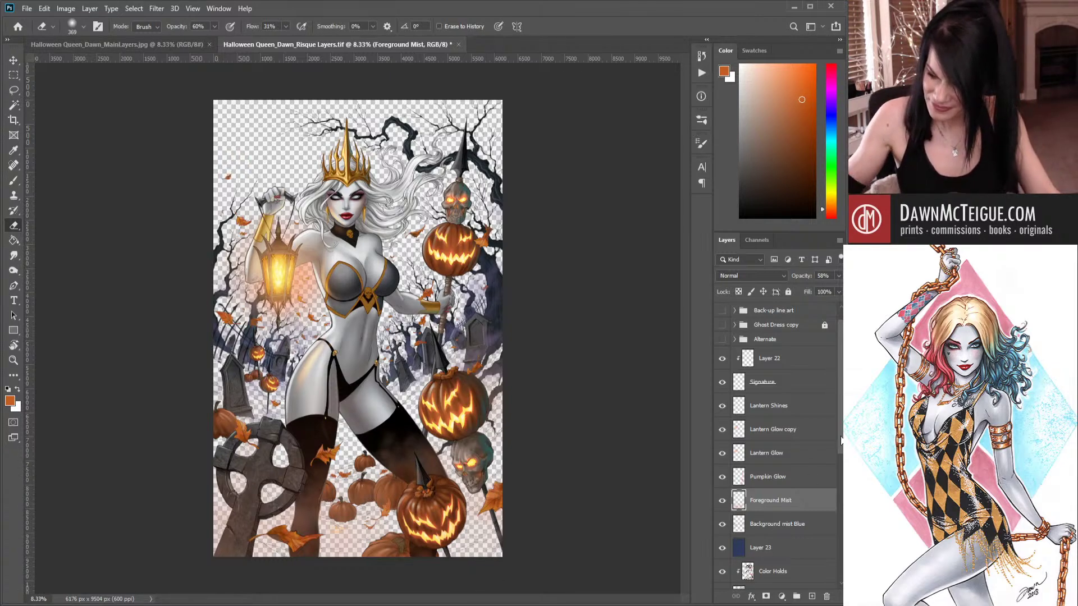
left_click_drag(841, 441, 840, 458)
scroll(837, 491, "down", 8)
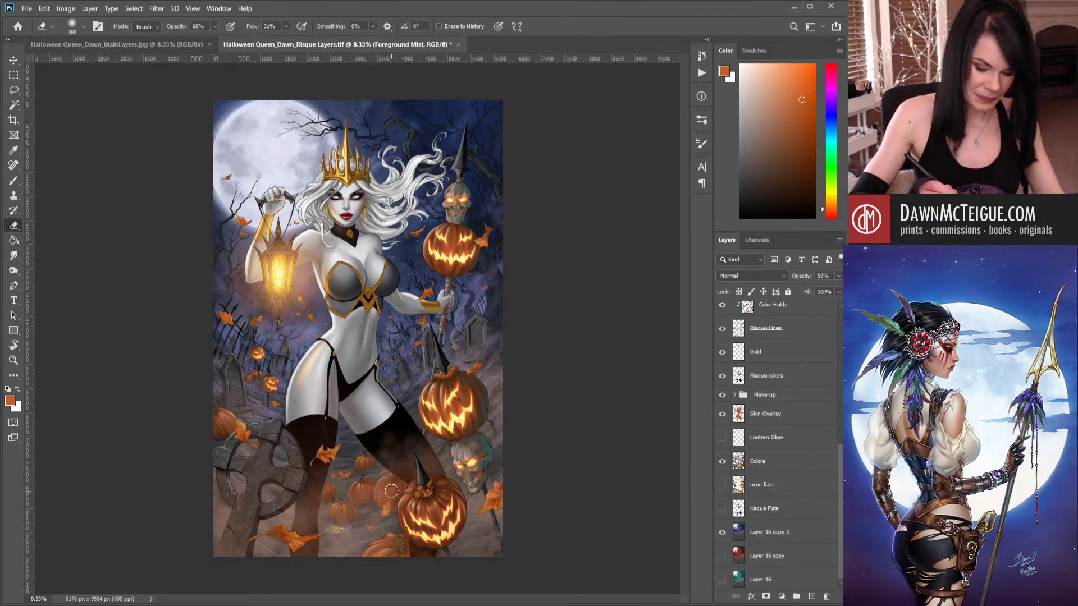
Return to the Brush on the Foreground Mist layer and enlarge it to size 1457.
key("b")
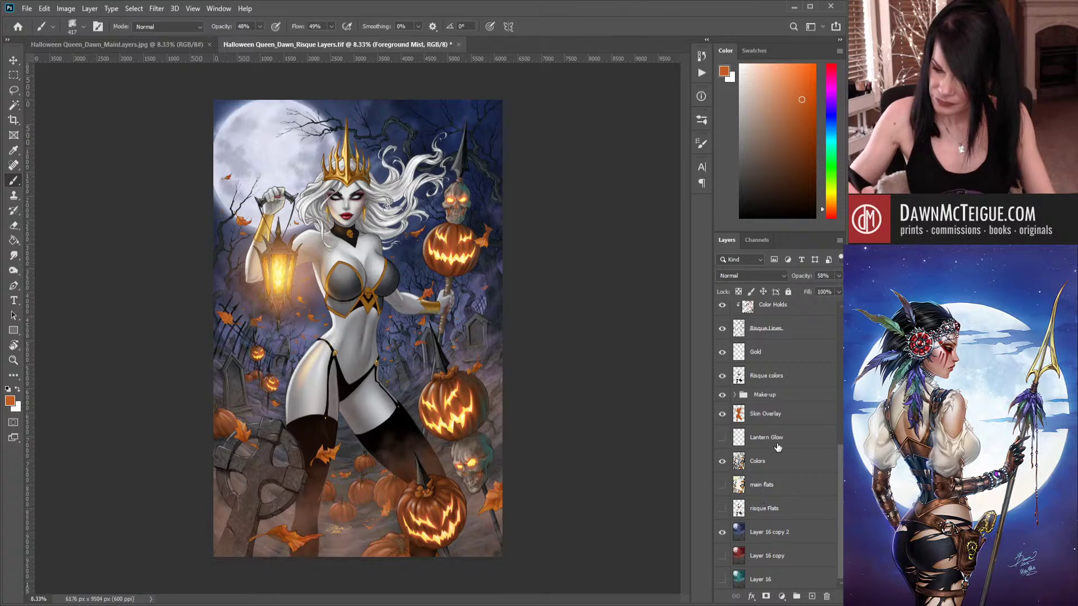
left_click_drag(840, 460, 837, 391)
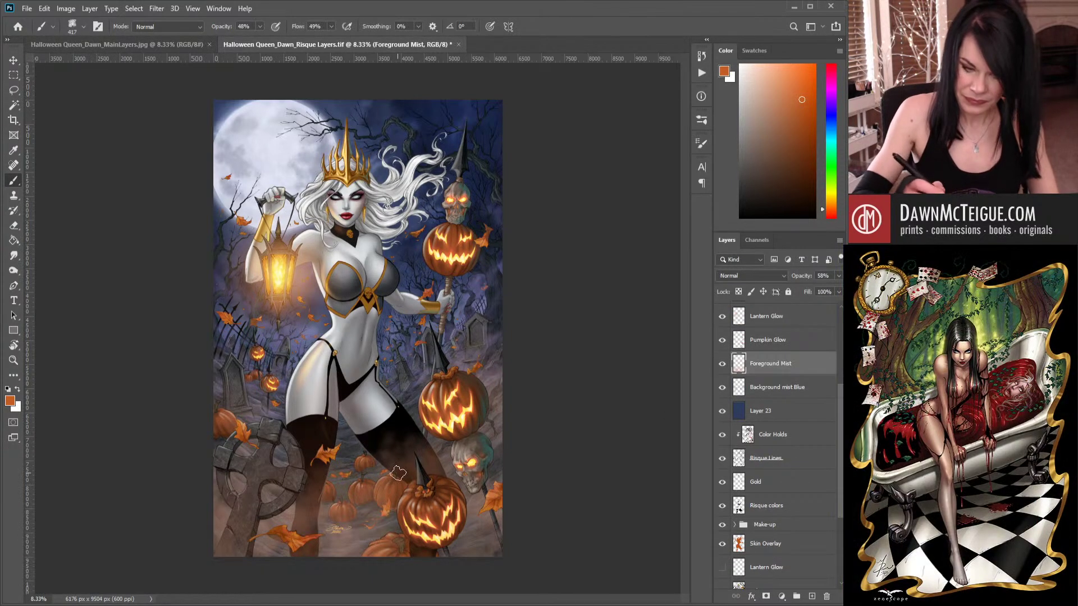
key("]")
key("]")
key("]")
key("]")
key("]")
key("]")
key("]")
key("]")
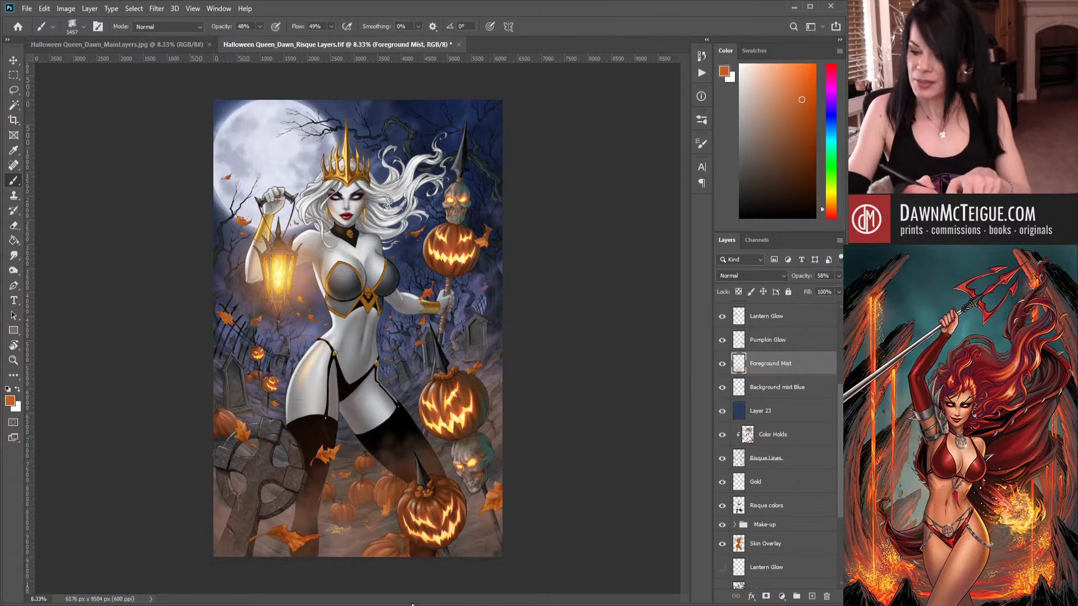
Compare the flattened Halloween Queen_Dawn_MainLayers.jpg with the layered Risque version, ending on the layered file.
left_click(153, 45)
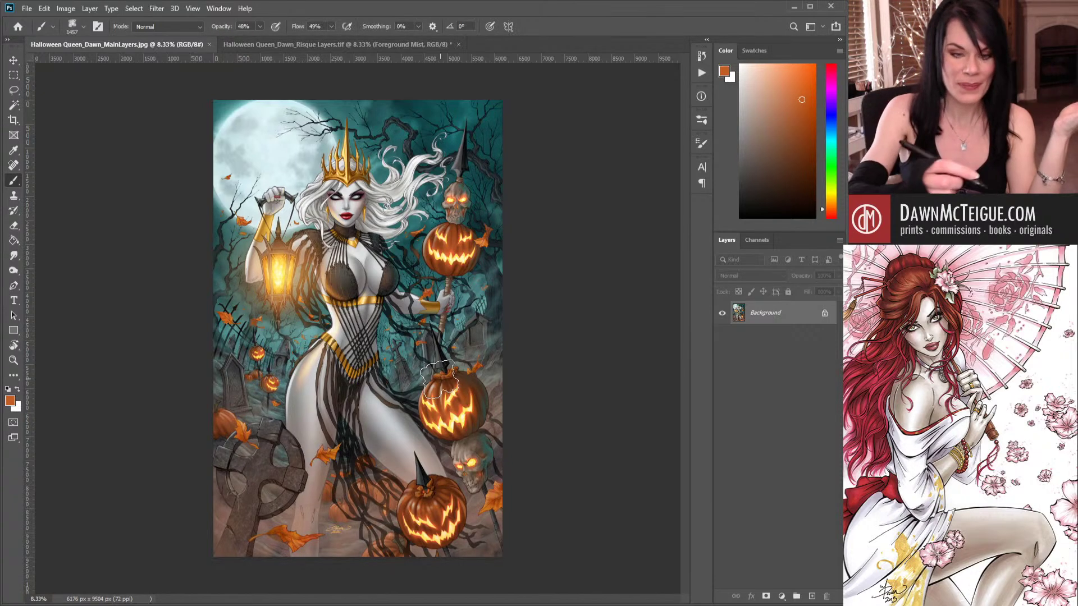
left_click(338, 44)
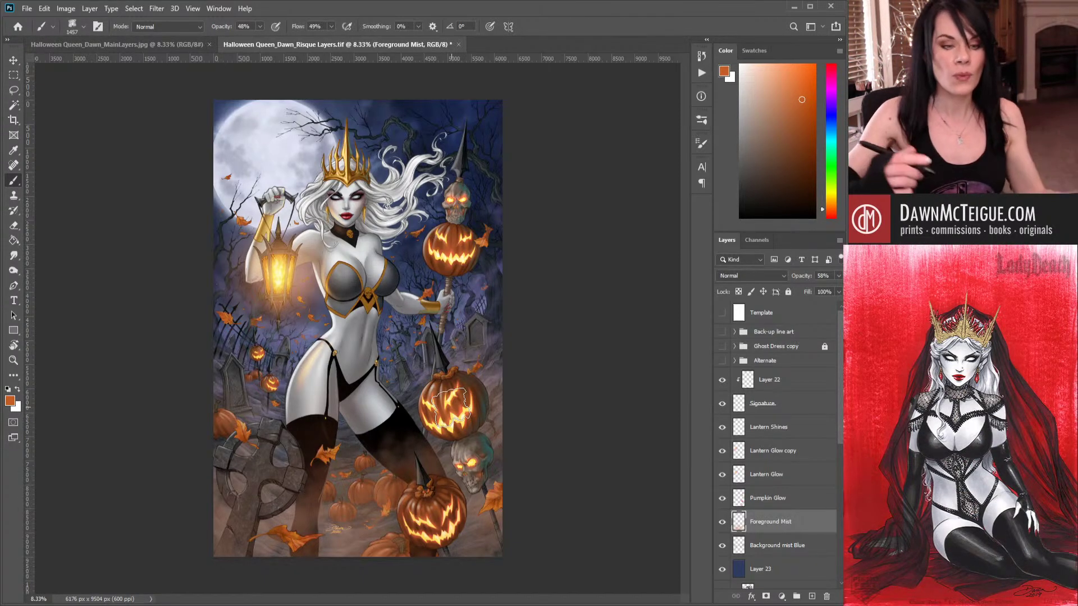
left_click(174, 42)
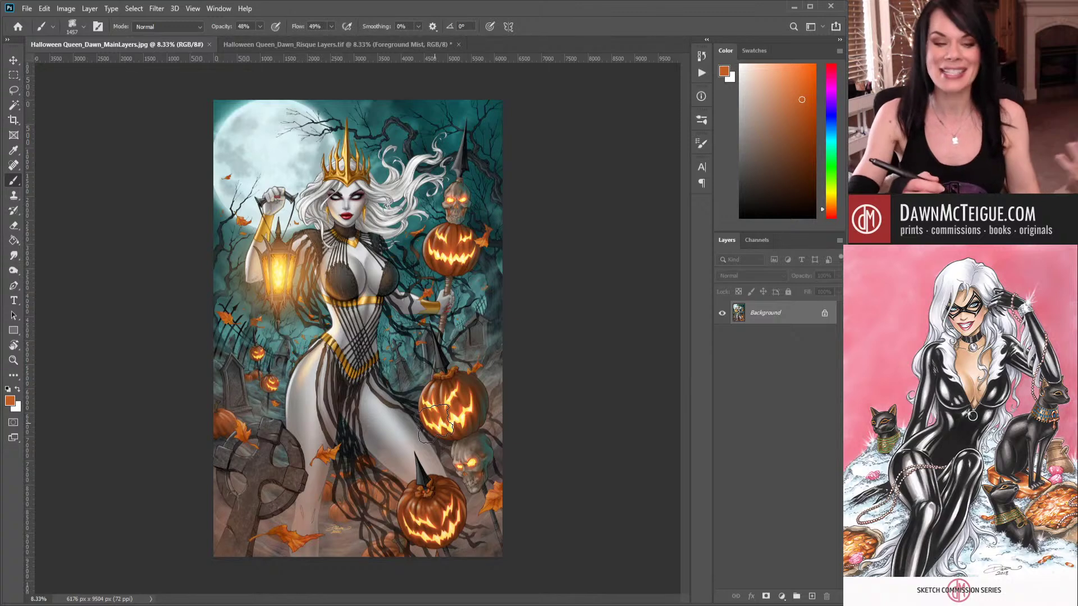
left_click(293, 43)
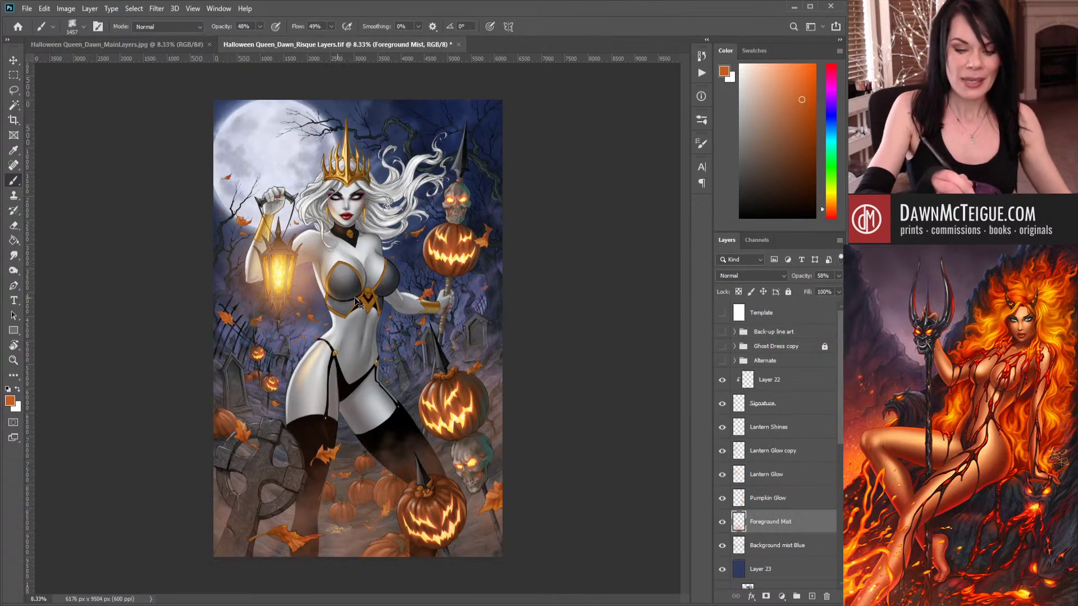
Examine the figure, lantern glow and misty background around the carved pumpkins up close.
left_click(338, 316)
left_click(338, 316)
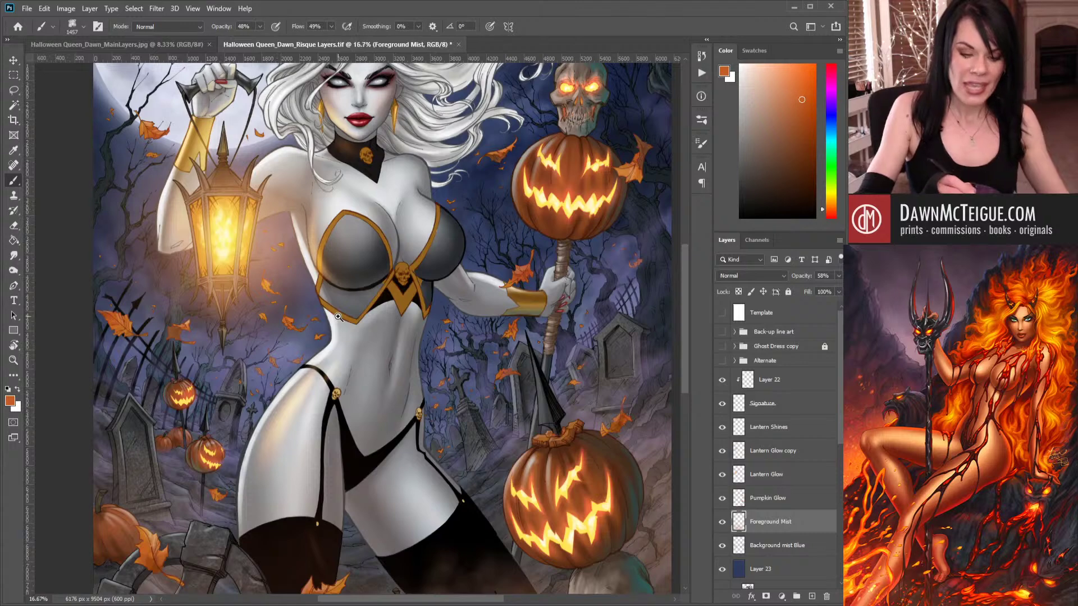
left_click_drag(299, 385, 266, 441)
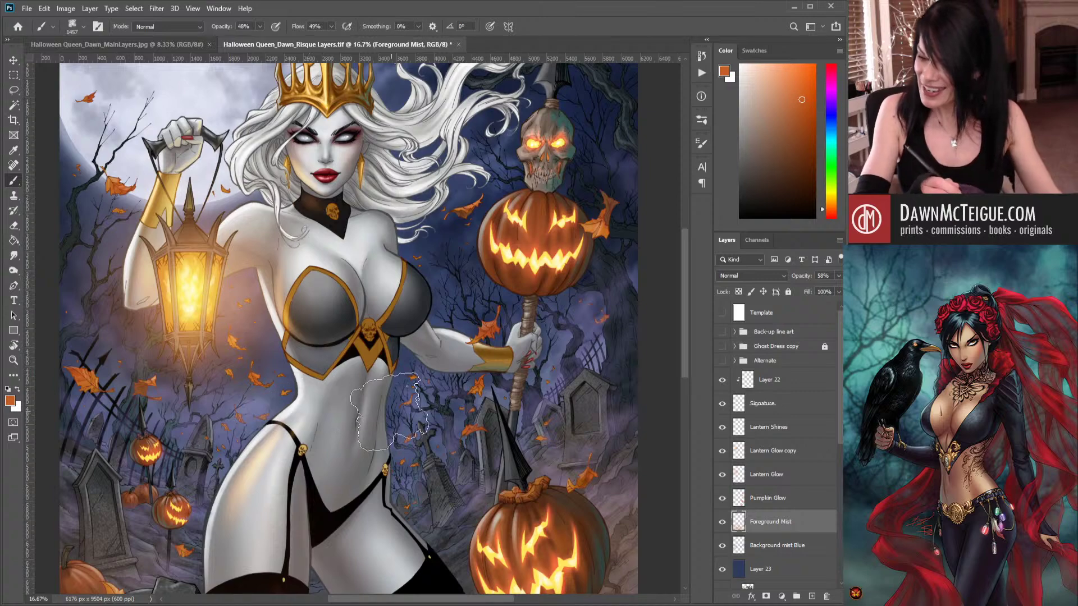
left_click(496, 305, "ctrl+alt")
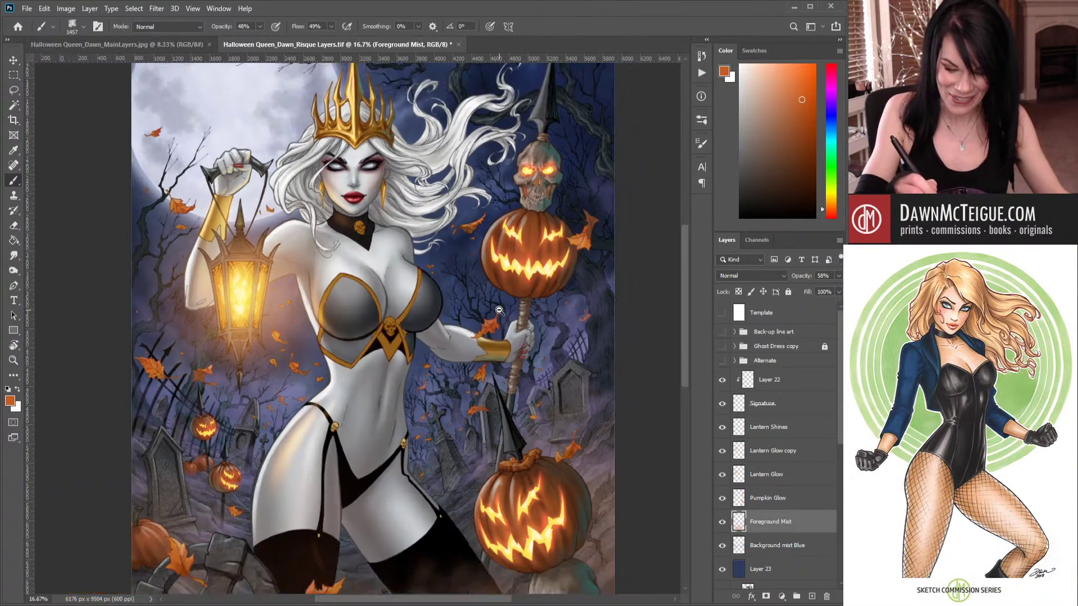
left_click(544, 386, "ctrl+alt")
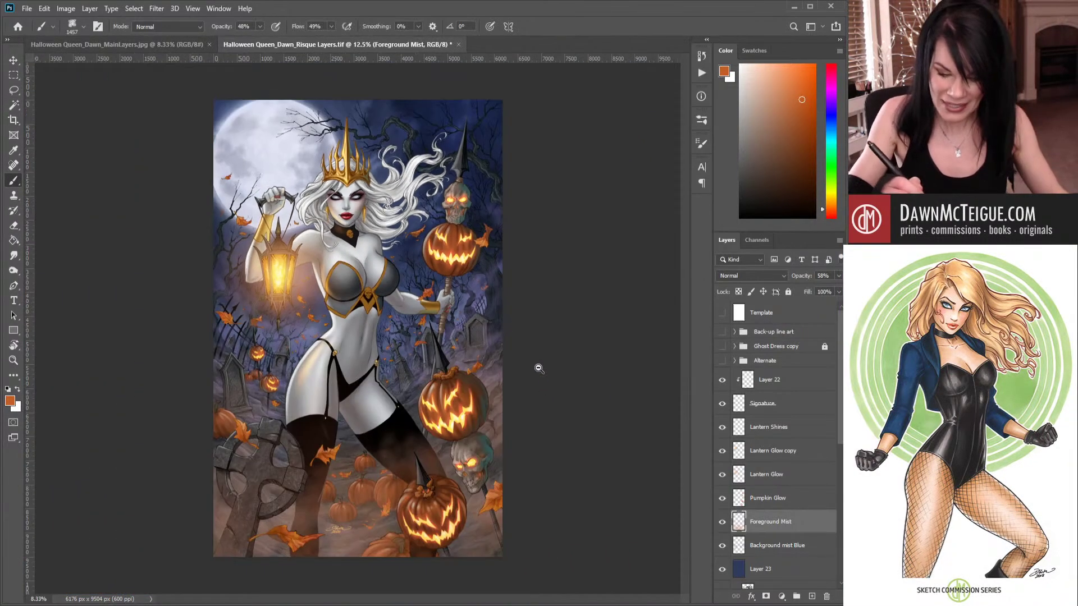
left_click(462, 309, "ctrl")
left_click(463, 309, "ctrl")
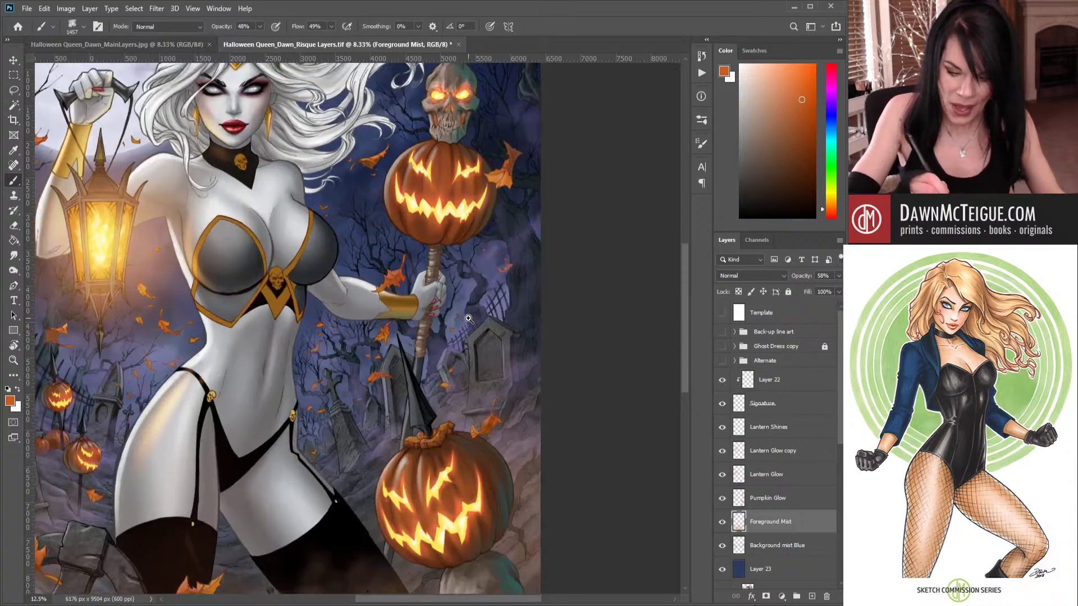
Compare the graveyard behind the staff up close in the Risque file and Halloween Queen_Dawn_MainLayers.jpg, ending on the Risque file.
left_click(472, 337, "ctrl")
left_click(474, 342, "ctrl")
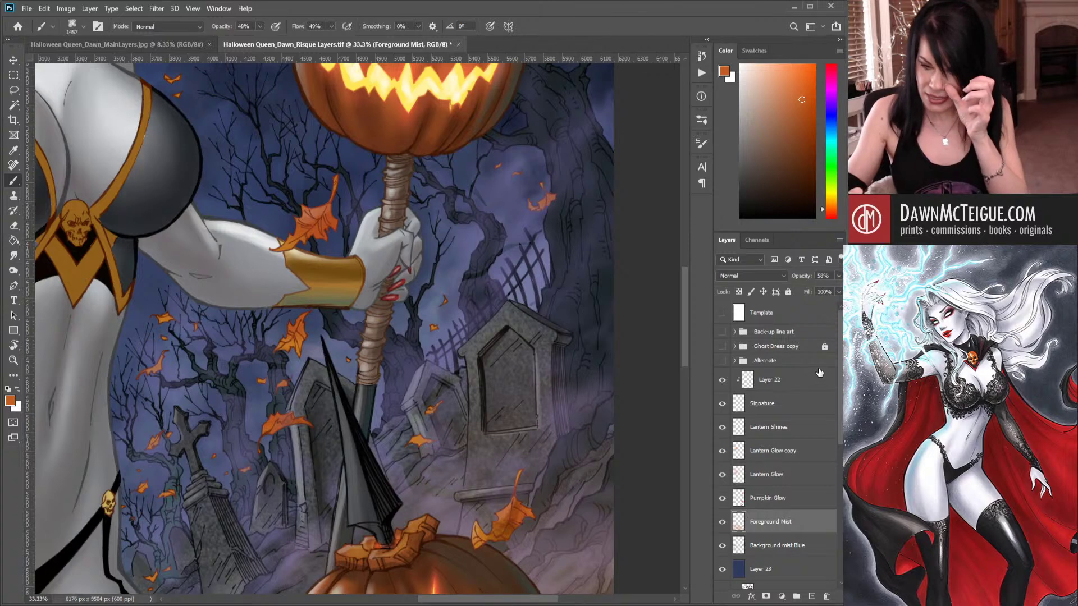
scroll(841, 371, "down", 1)
scroll(842, 370, "down", 2)
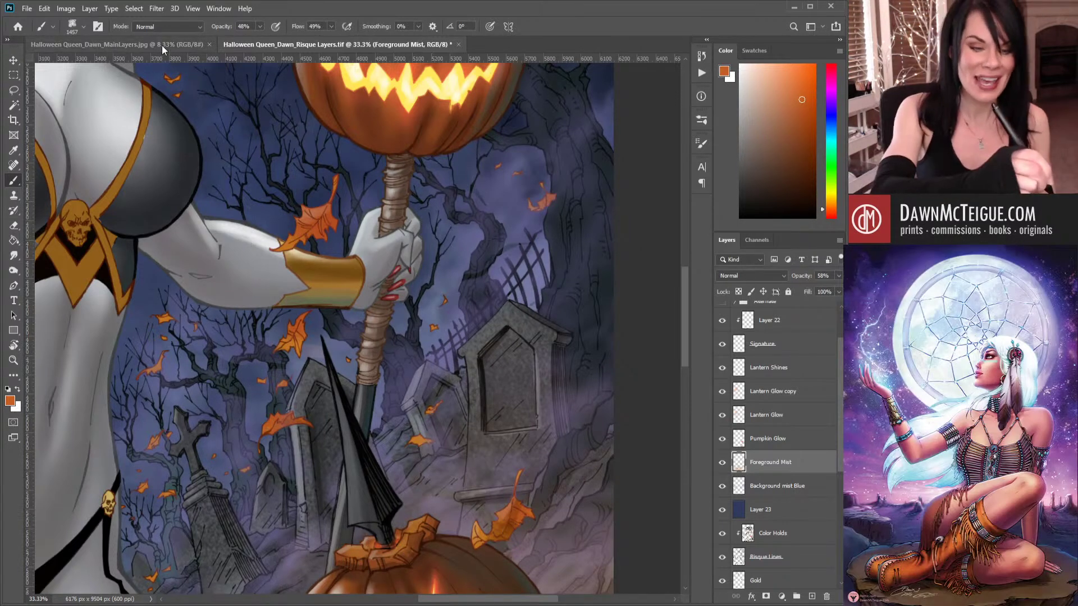
left_click(162, 44)
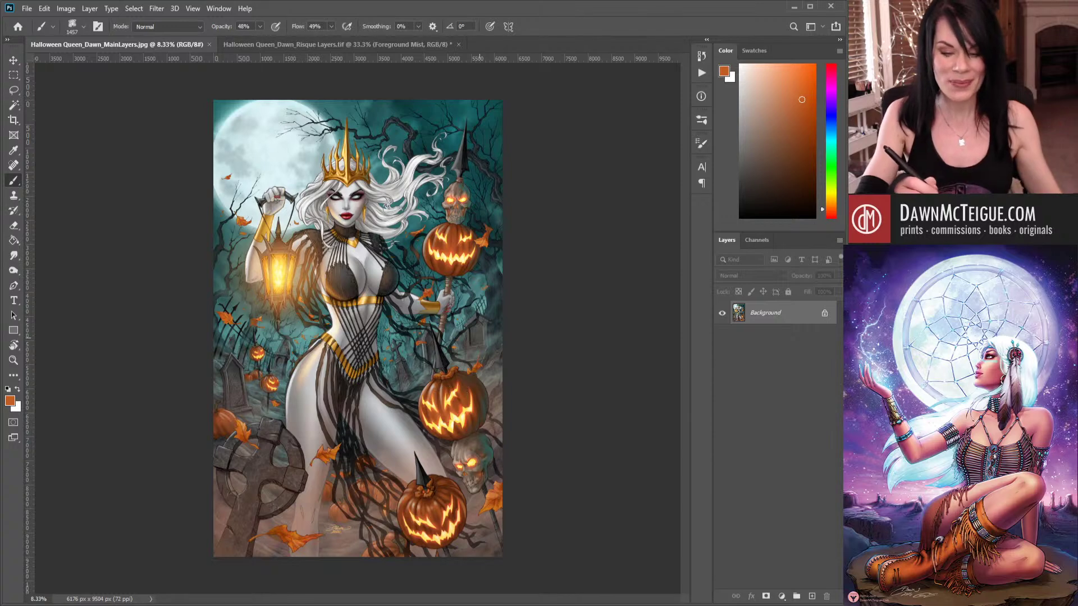
left_click(482, 334, "ctrl")
left_click(481, 339, "ctrl")
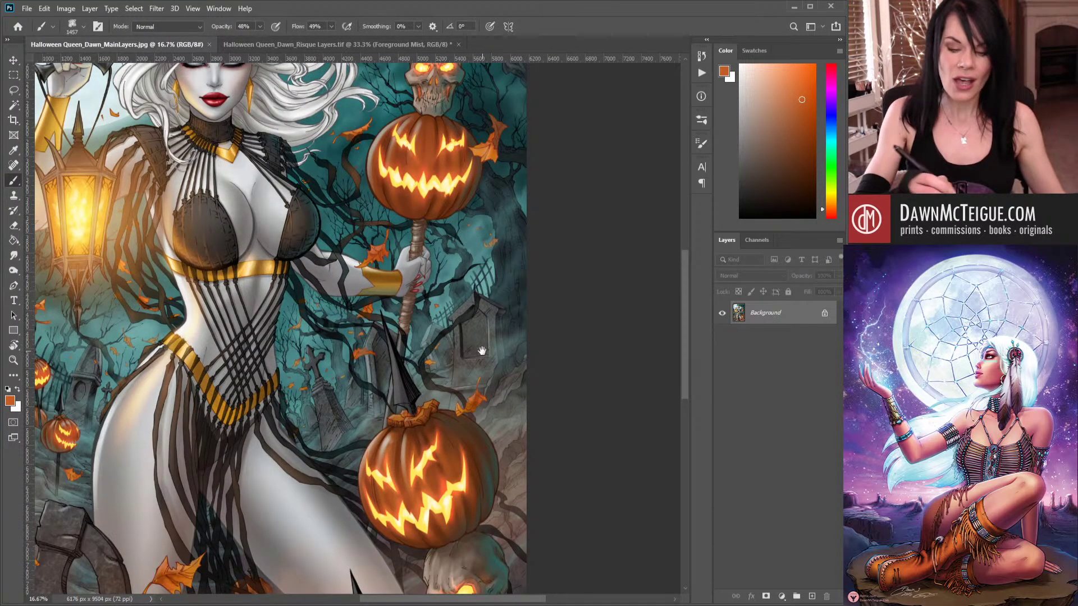
left_click(467, 375)
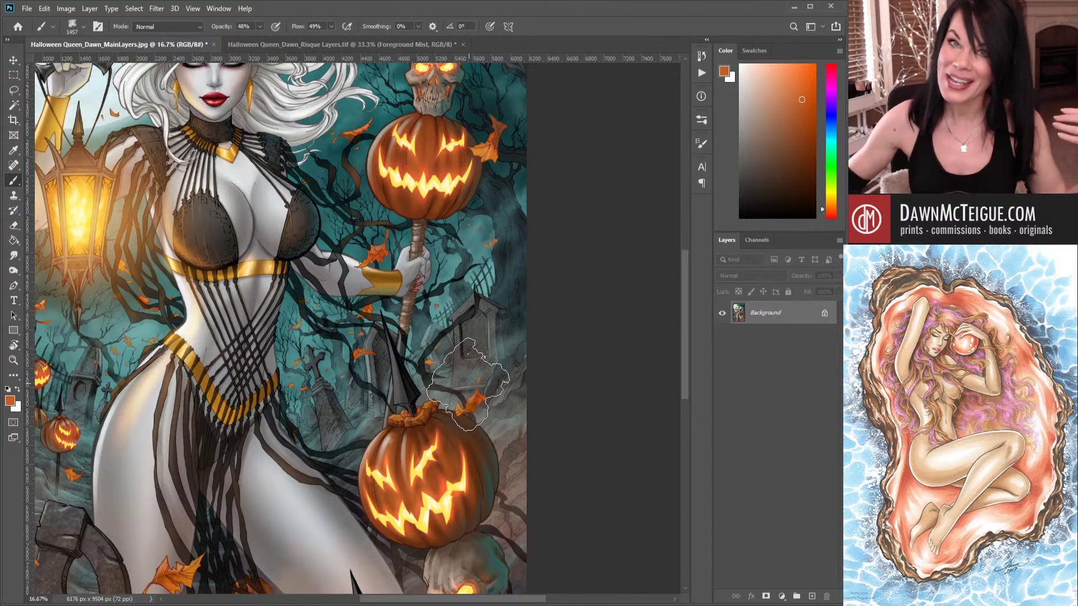
left_click(374, 45)
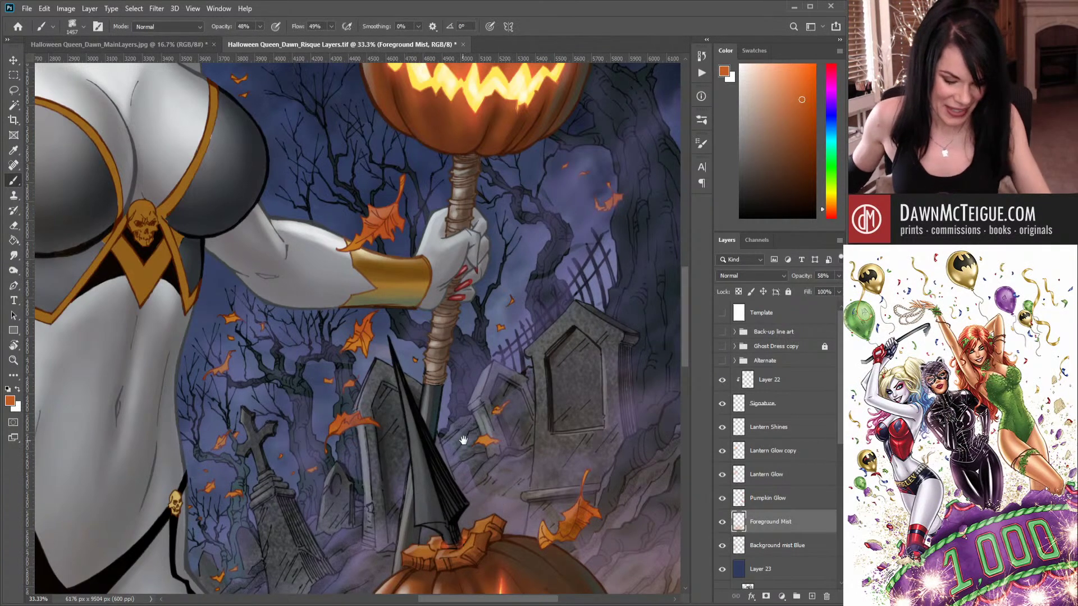
Hide the Layer 16 copy 2, Colors and Risque colors layers, and switch to the Smudge tool.
left_click_drag(461, 443, 540, 301)
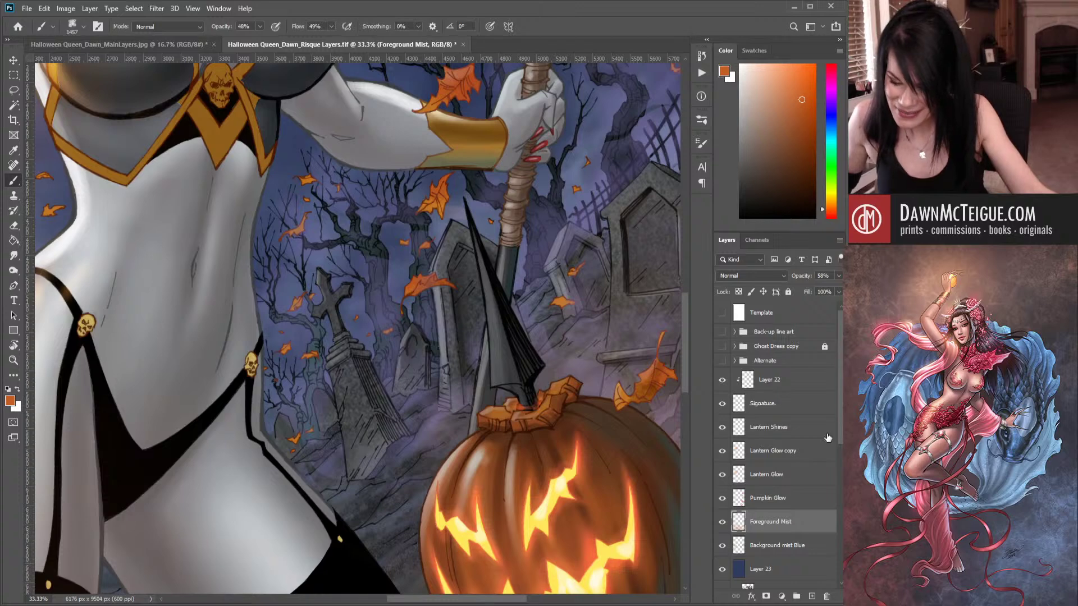
left_click_drag(842, 422, 828, 502)
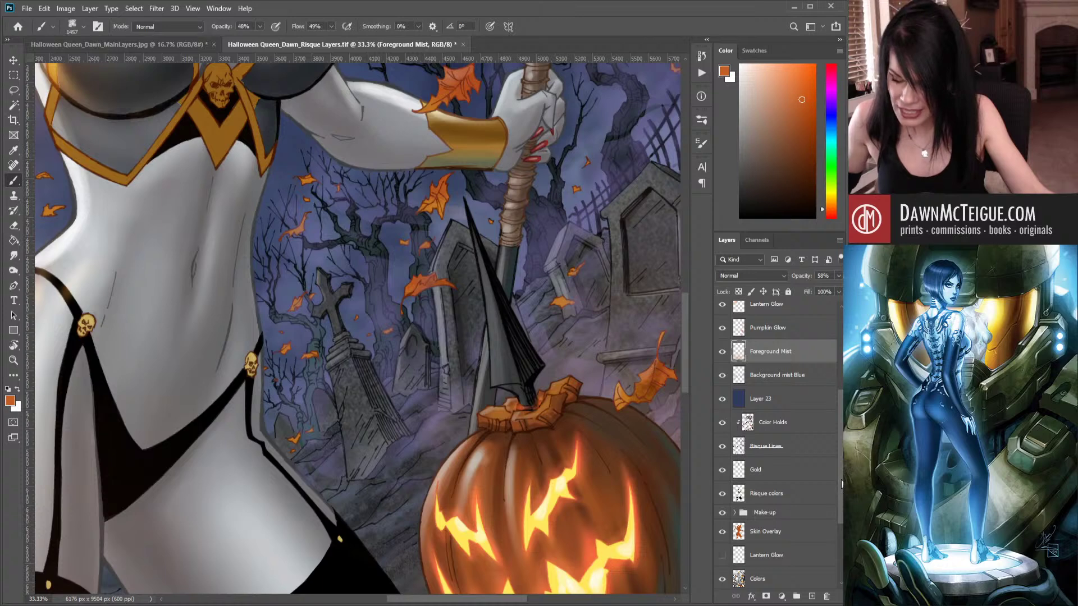
left_click_drag(840, 495, 841, 525)
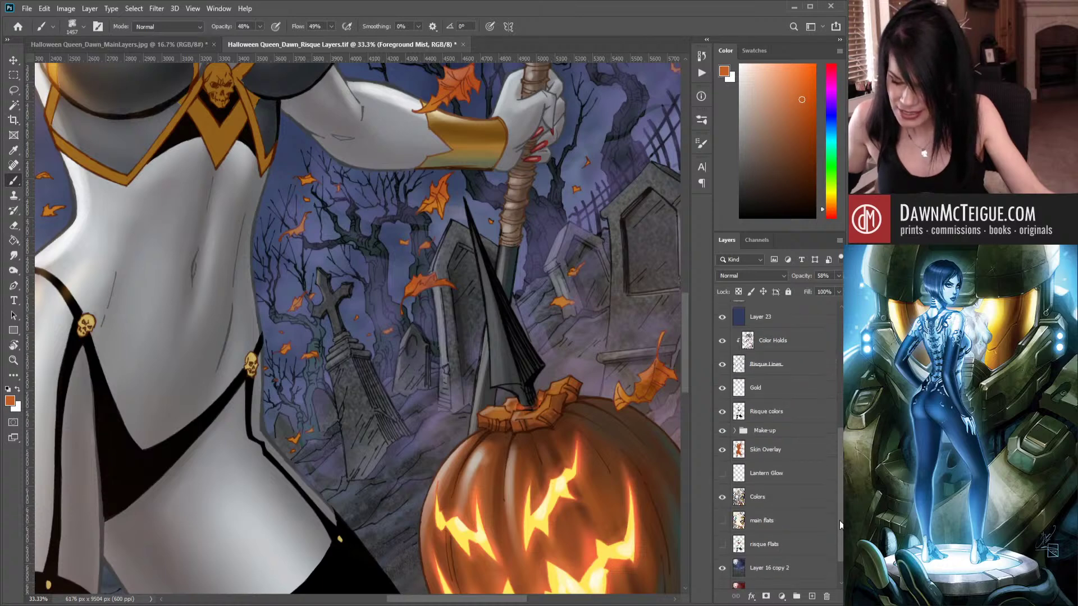
left_click(725, 573)
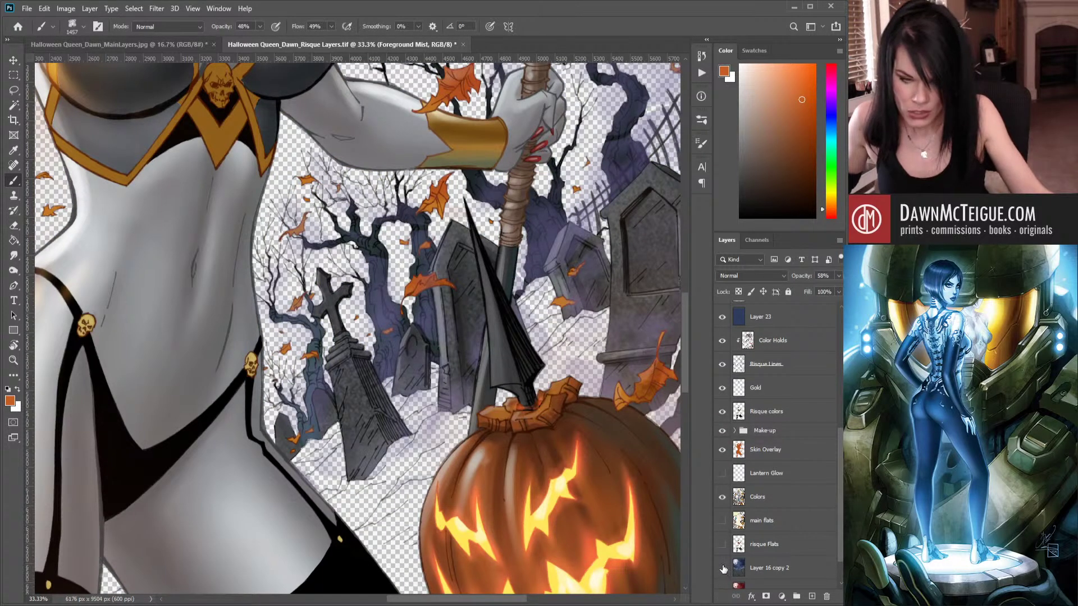
left_click(724, 501)
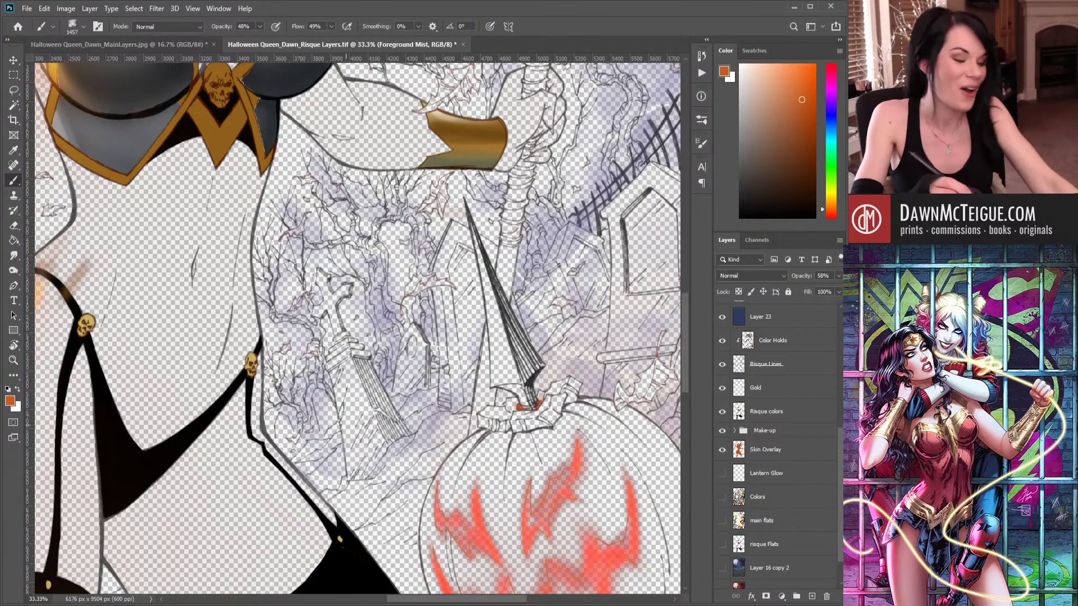
left_click(15, 256)
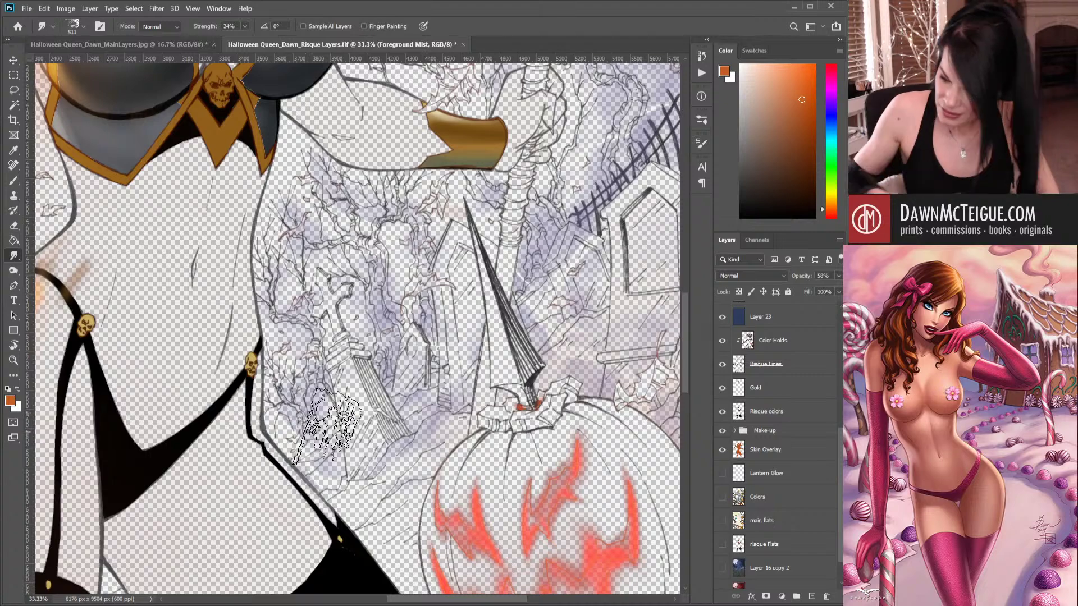
left_click(722, 413)
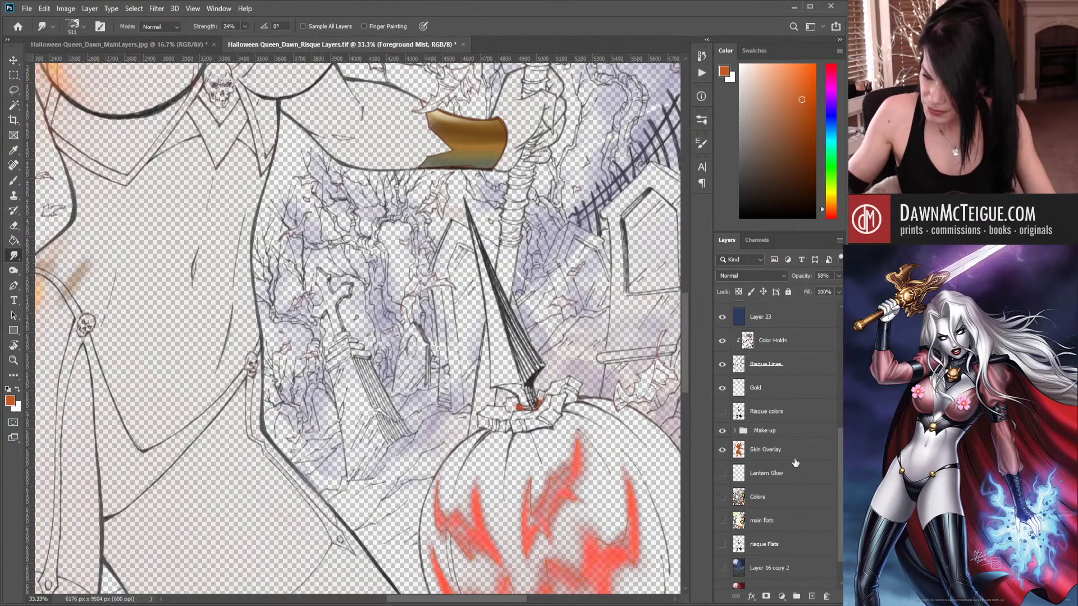
Smudge the mist on the Background mist Blue layer around the gravestones and fence, lowering the Smudge strength to 12%.
left_click_drag(841, 443, 837, 385)
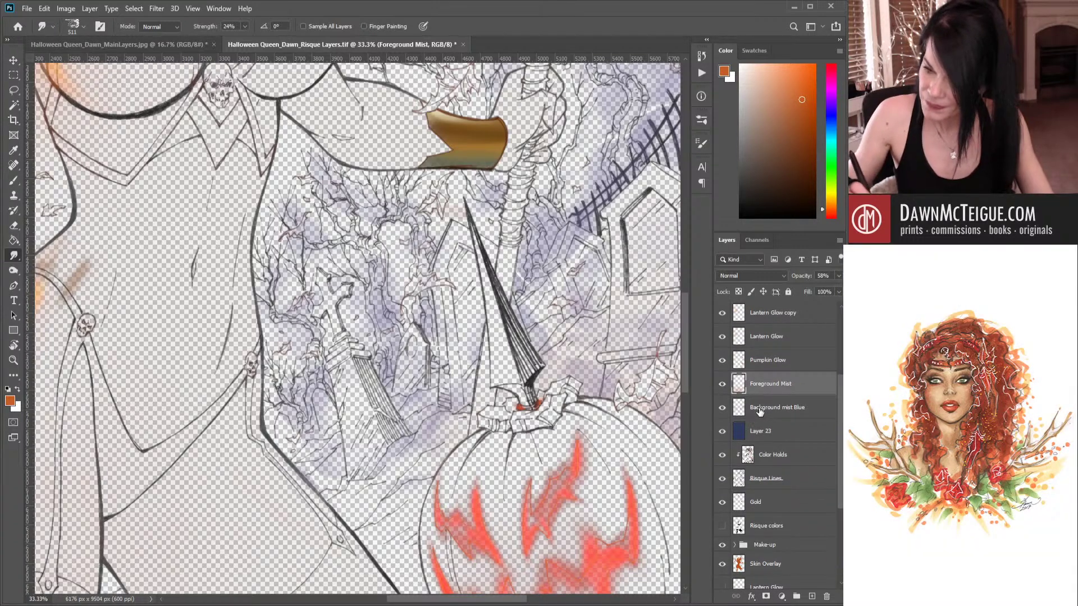
left_click(759, 408)
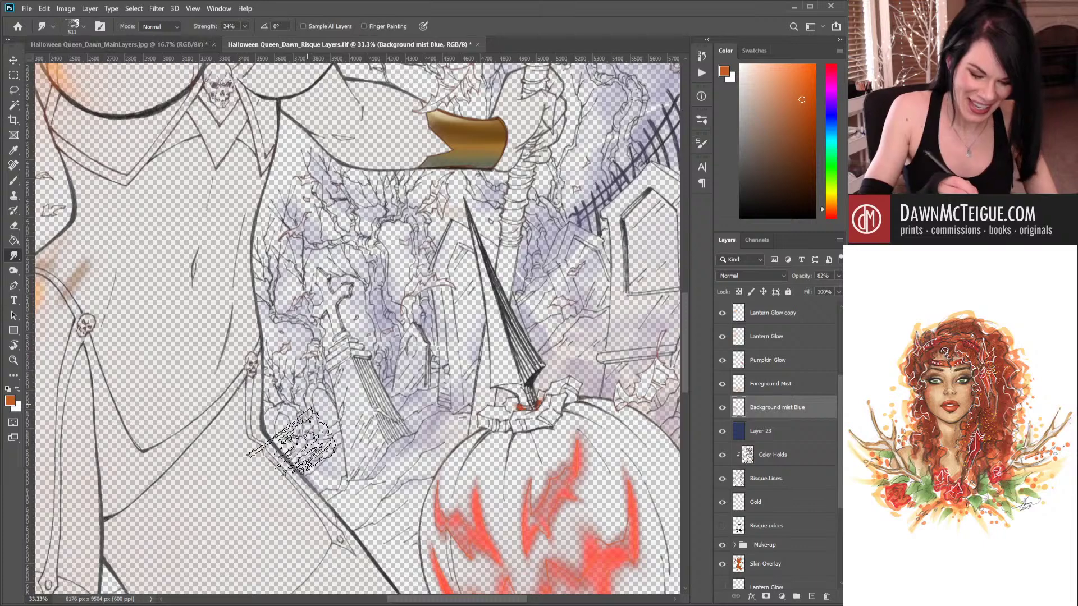
mouse_move(292, 442)
left_mouse_down()
mouse_move(354, 441)
mouse_move(400, 376)
left_mouse_up()
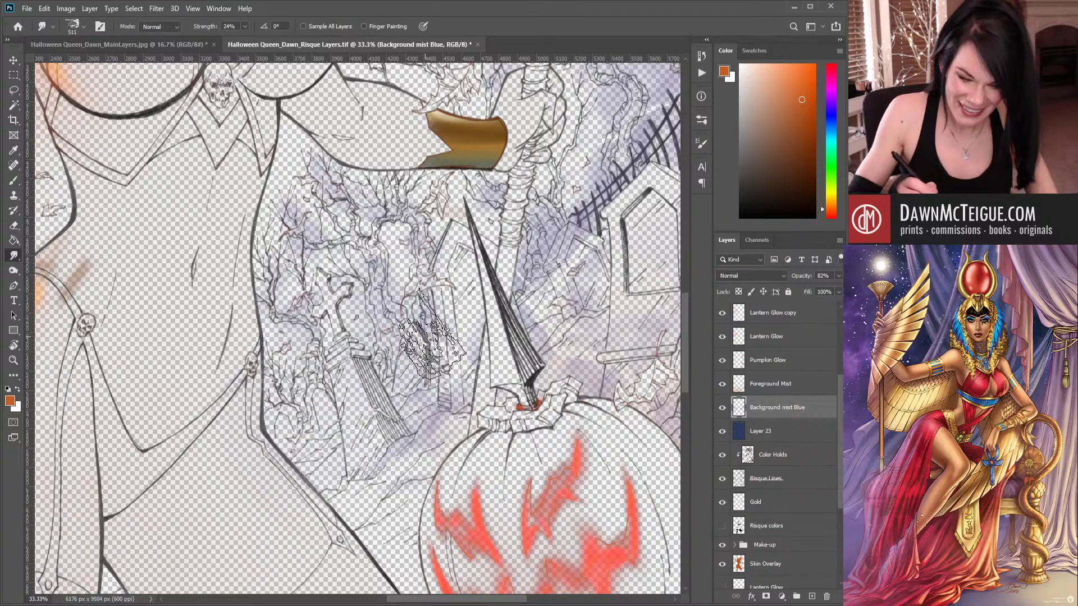
left_click_drag(427, 298, 389, 376)
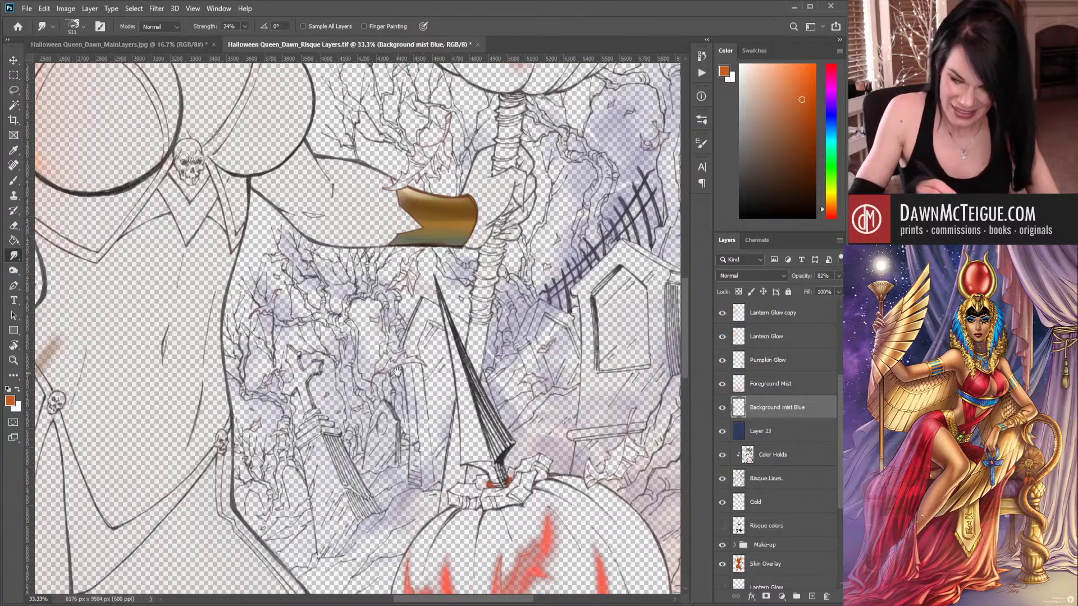
mouse_move(533, 366)
left_mouse_down()
mouse_move(516, 385)
mouse_move(480, 387)
mouse_move(487, 379)
left_mouse_up()
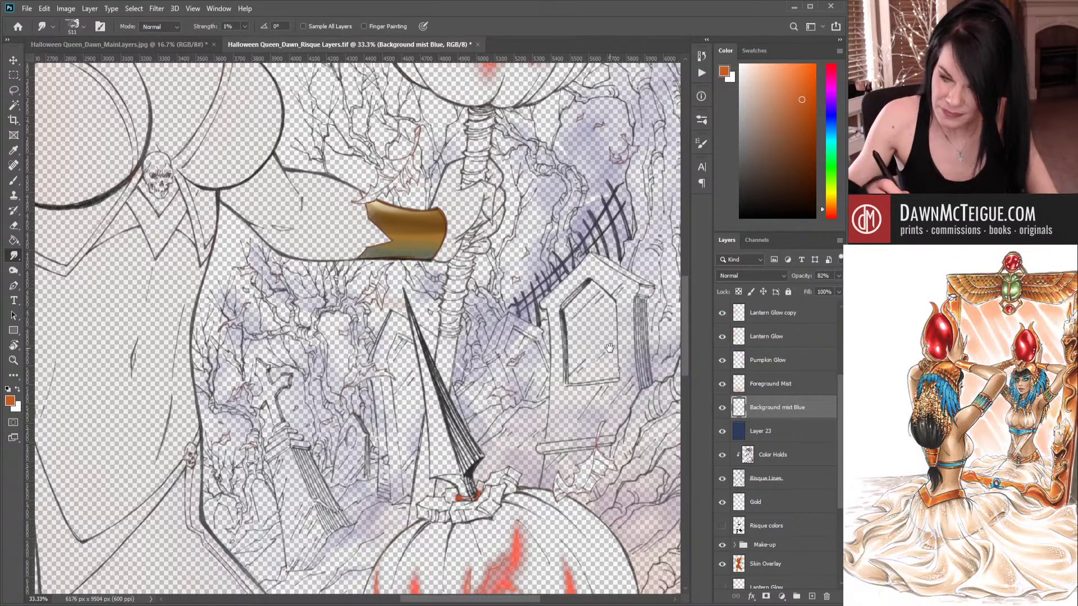
left_click_drag(610, 348, 565, 441)
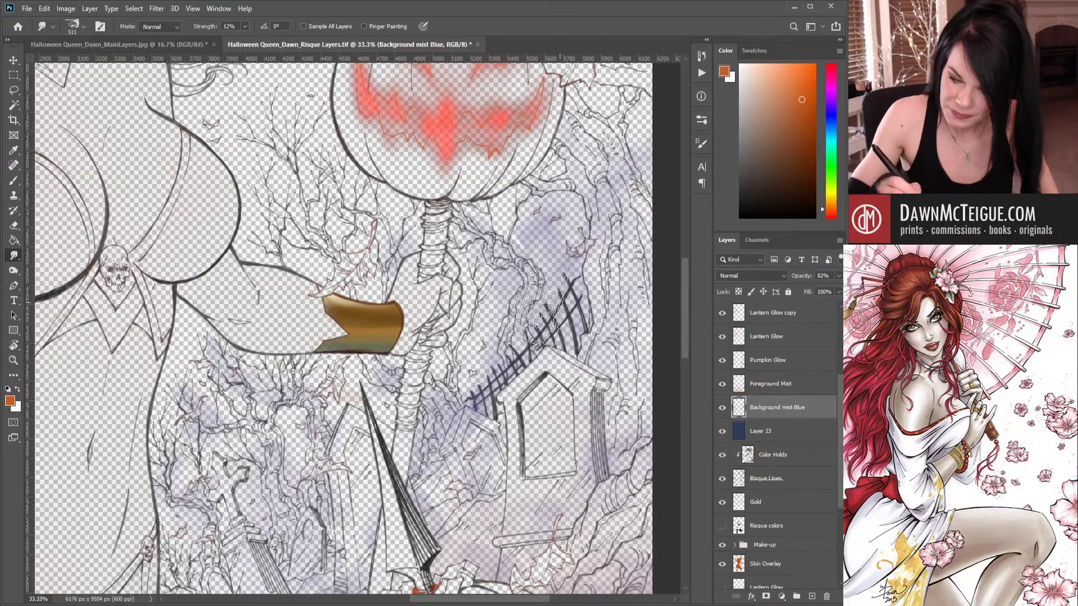
mouse_move(526, 241)
left_mouse_down()
mouse_move(501, 229)
mouse_move(520, 221)
mouse_move(500, 243)
left_mouse_up()
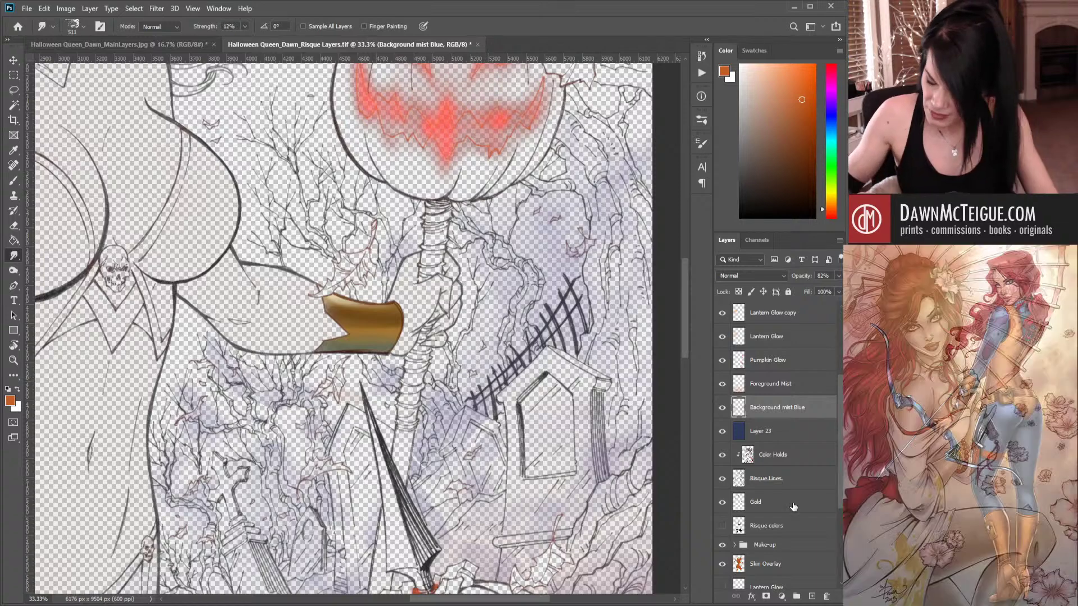
Smudge the blue mist over the cross gravestone further, previewing it with the Layer 16 copy 2 background toggled on and off.
scroll(837, 485, "down", 3)
scroll(837, 485, "down", 4)
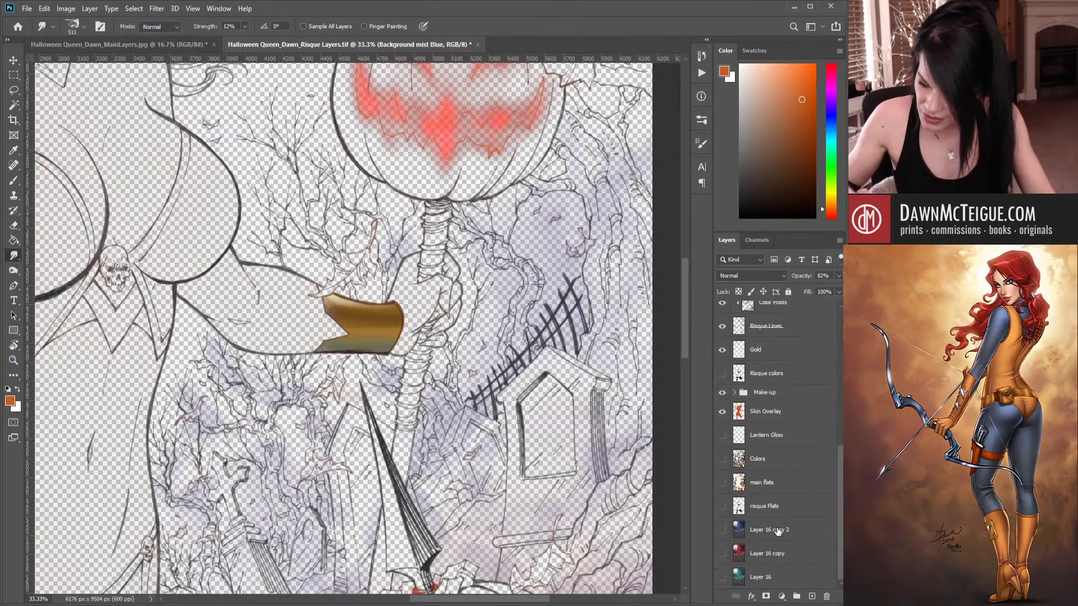
left_click(723, 530)
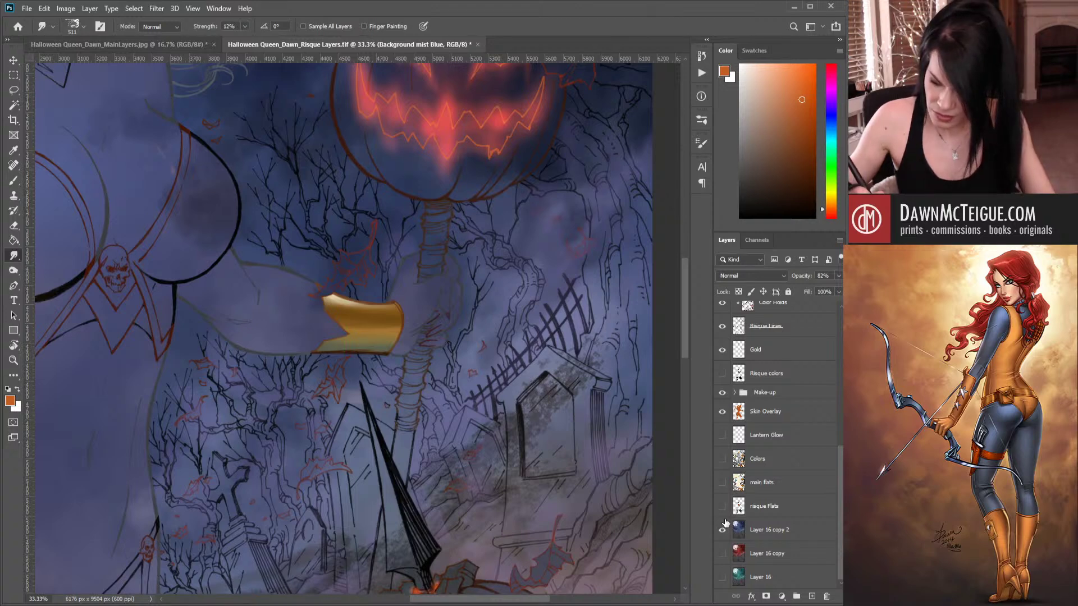
left_click(723, 530)
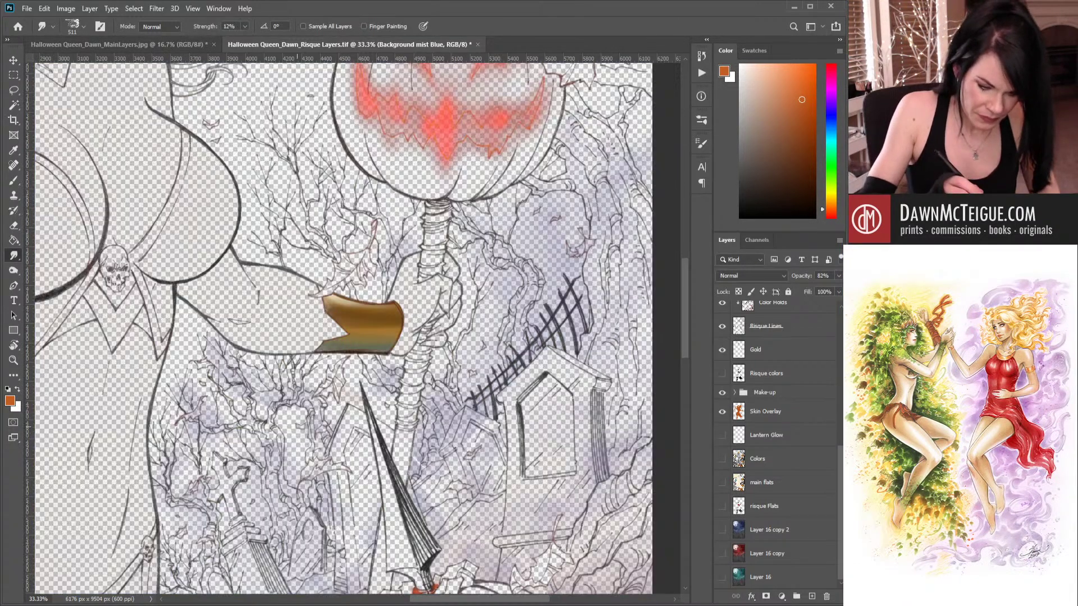
mouse_move(269, 431)
left_mouse_down()
mouse_move(230, 424)
mouse_move(300, 407)
left_mouse_up()
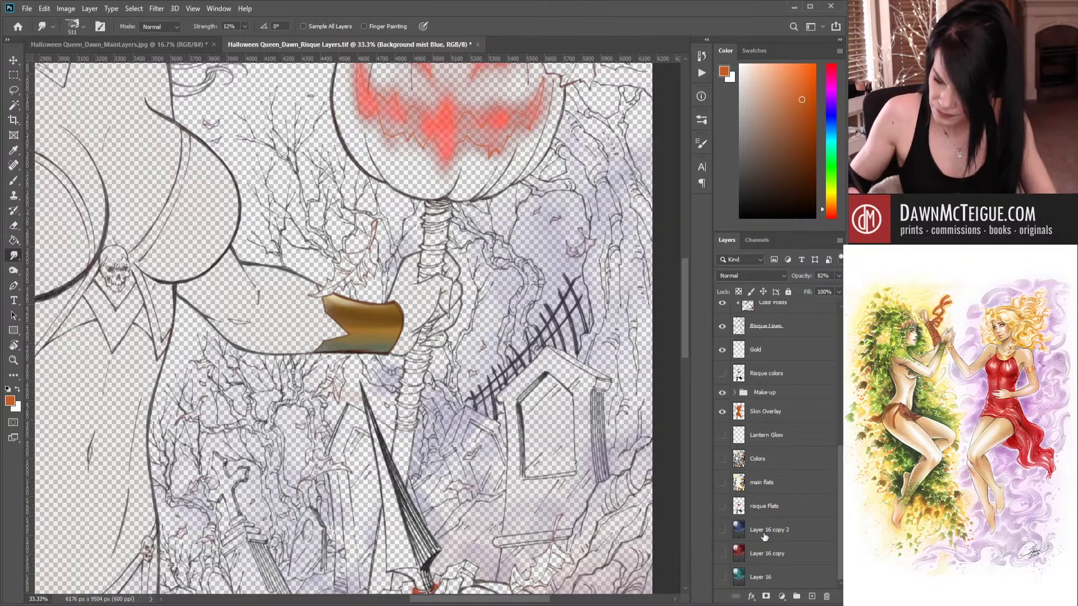
left_click(722, 531)
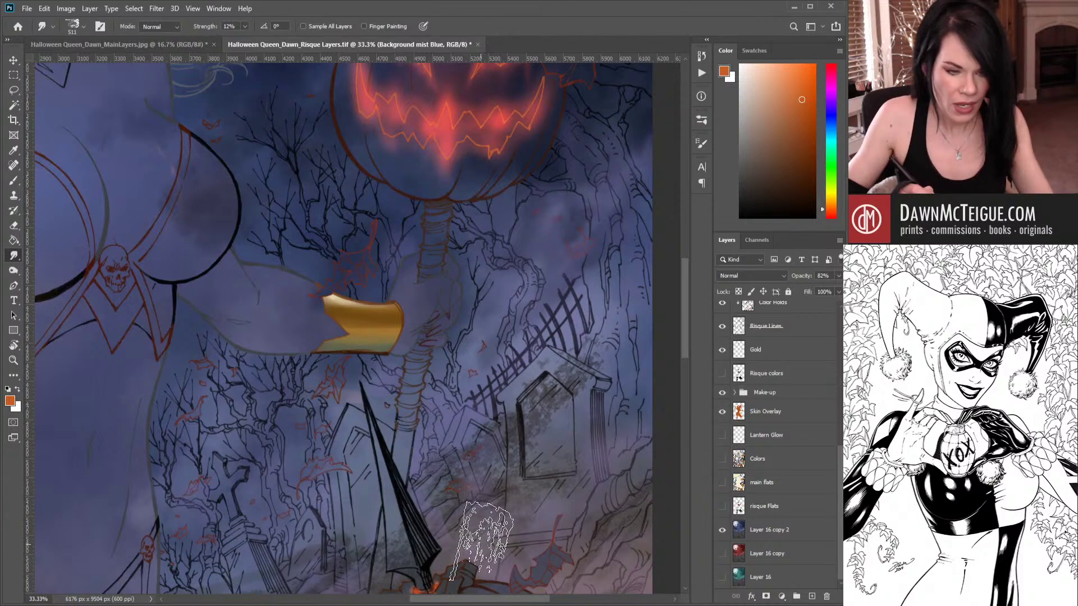
Examine the mist around the figure, lantern and fence with the Layer 16 copy 2 background shown and hidden.
left_click_drag(335, 445, 373, 349)
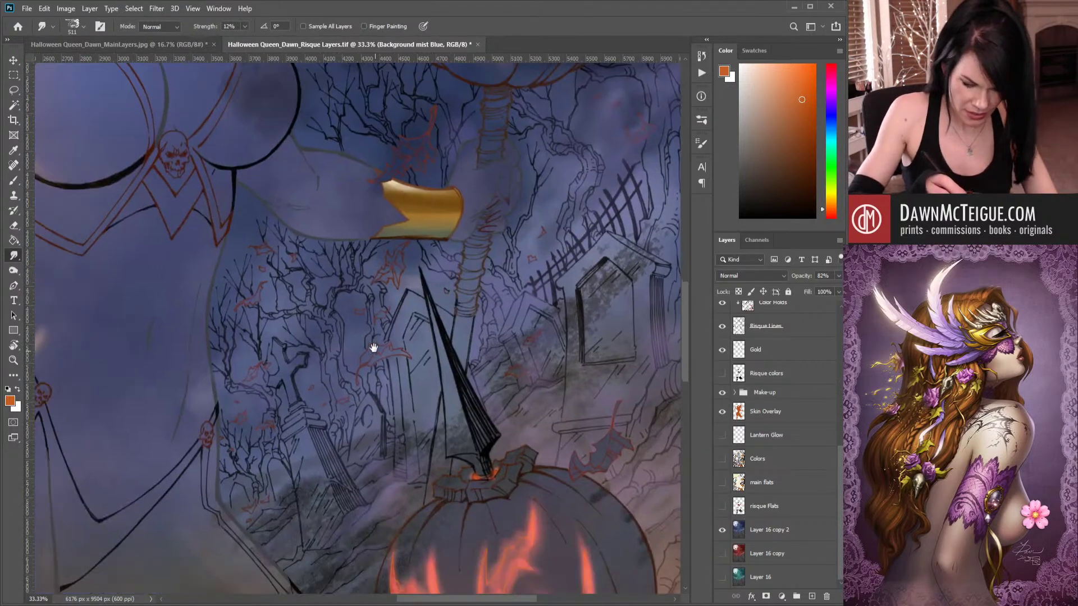
left_click_drag(279, 369, 486, 386)
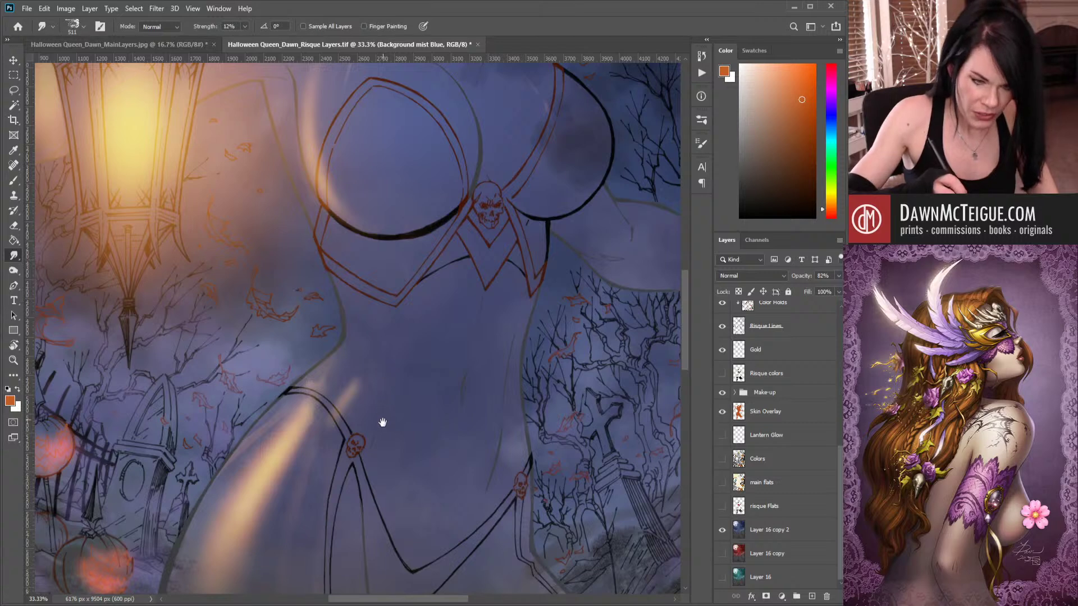
left_click_drag(226, 204, 404, 267)
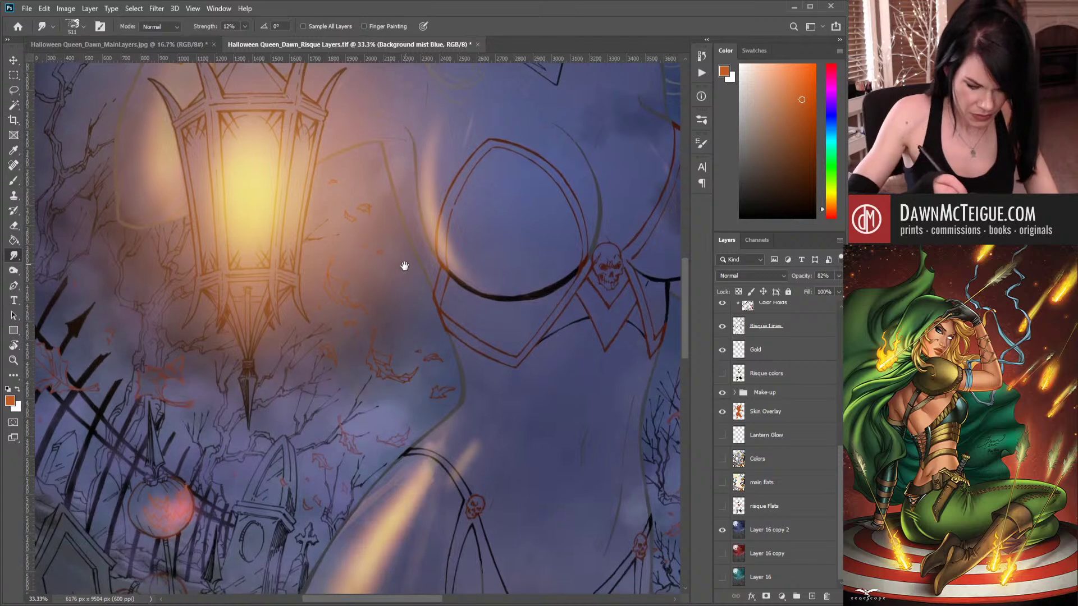
left_click_drag(377, 431, 375, 405)
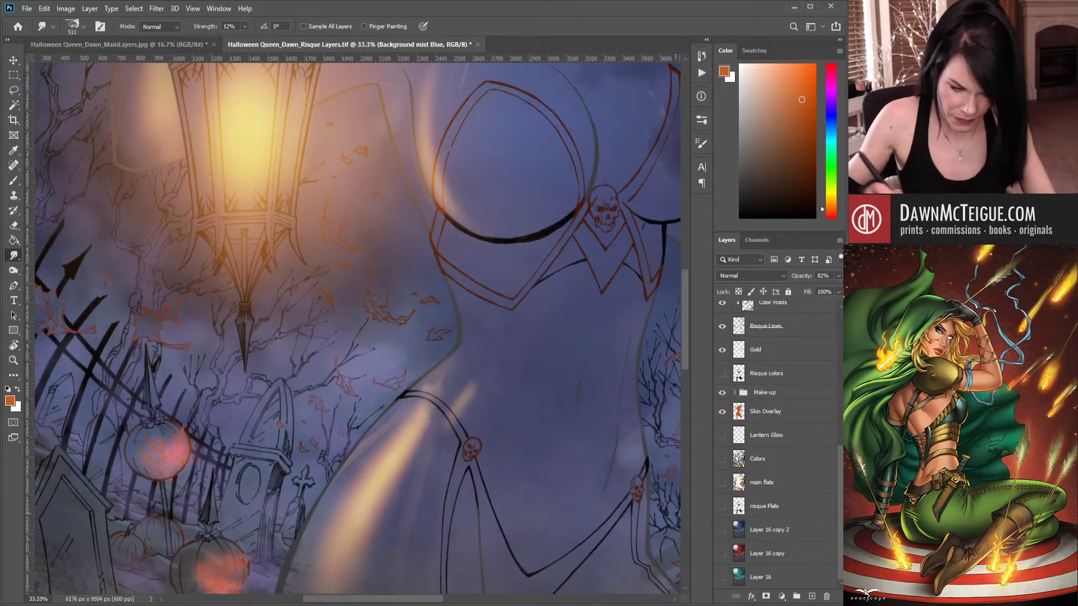
key("ctrl+comma")
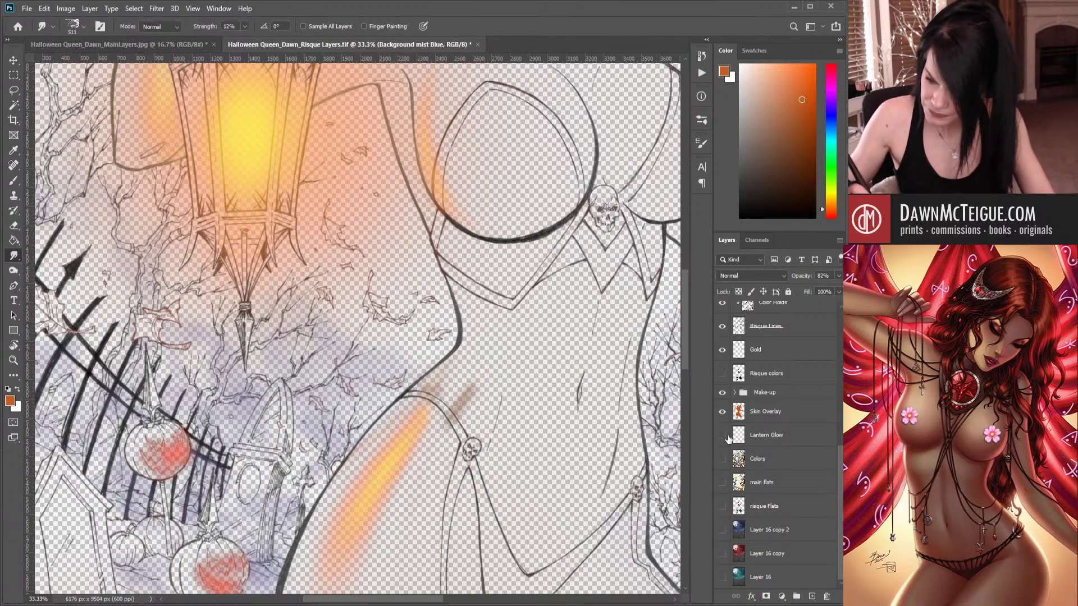
Show the Layer 16 copy 2, Colors, lower Lantern Glow and Risque colors layers.
left_click(722, 529)
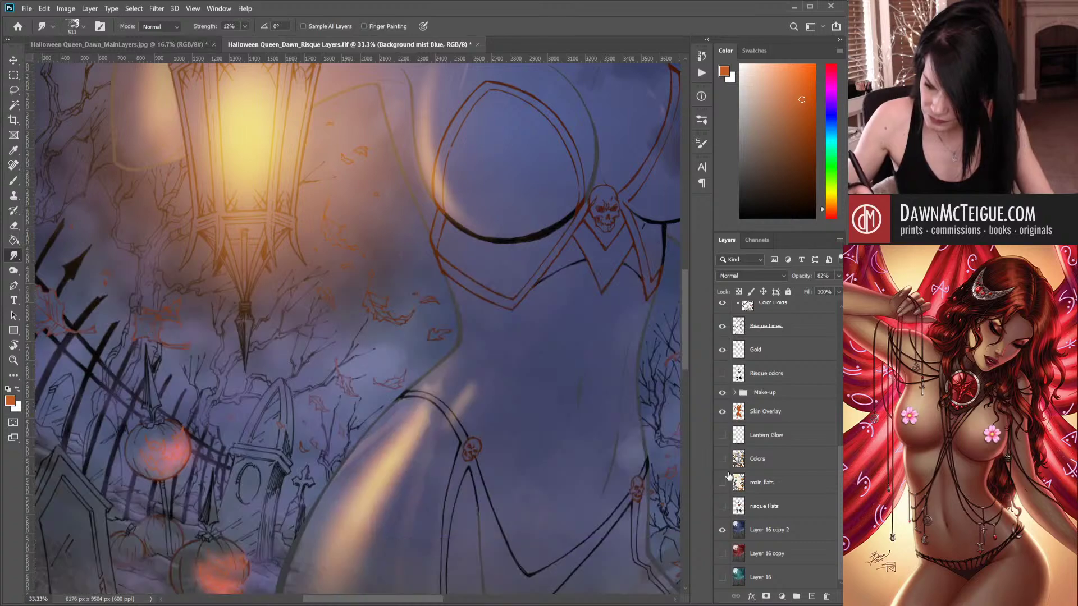
left_click(722, 459)
left_click(722, 435)
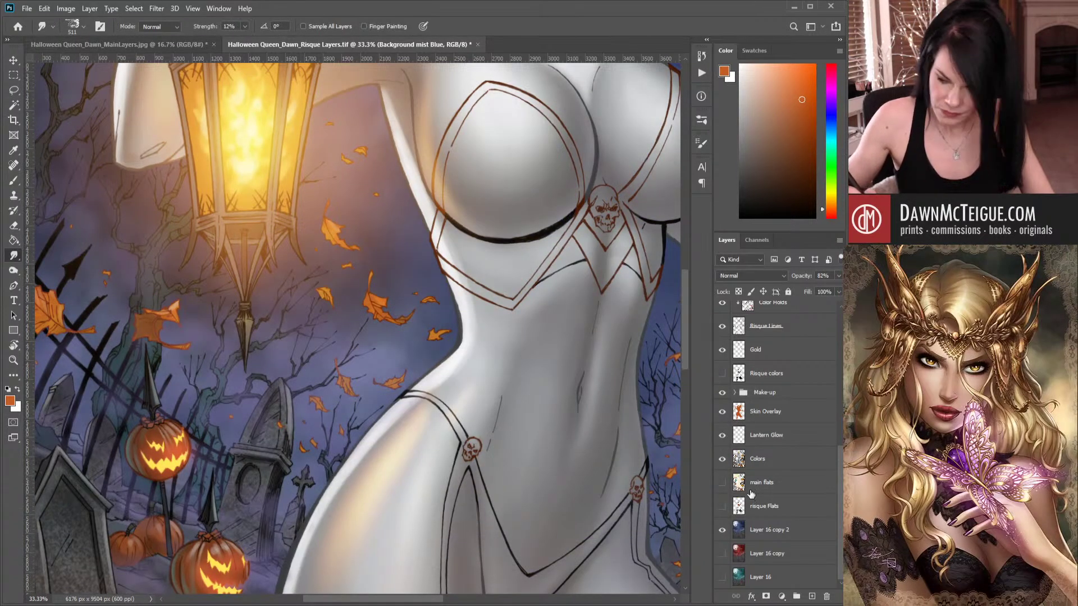
scroll(729, 463, "up", 4)
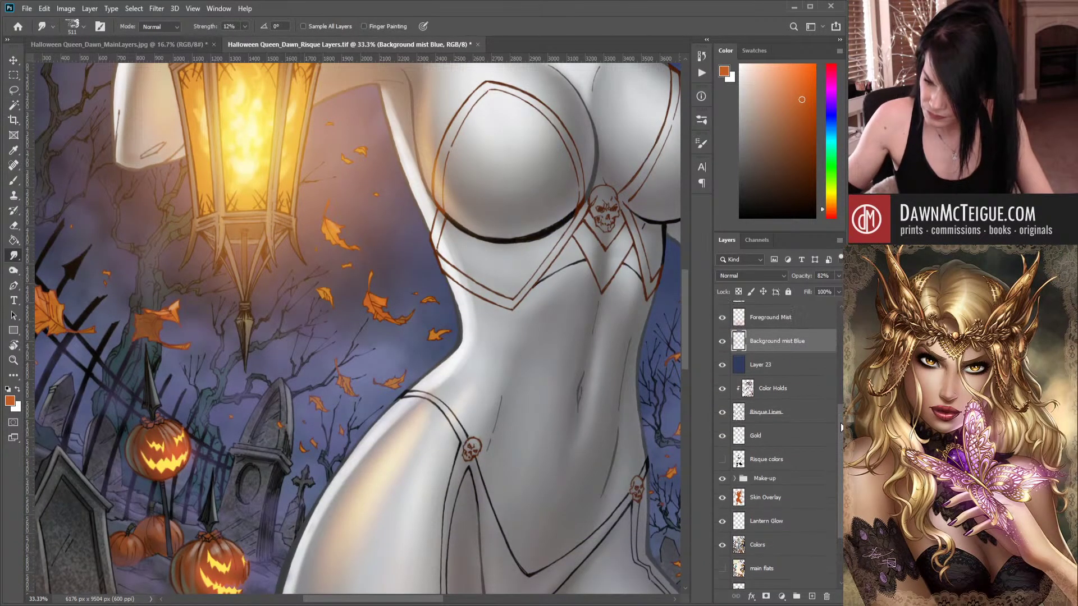
left_click(723, 464)
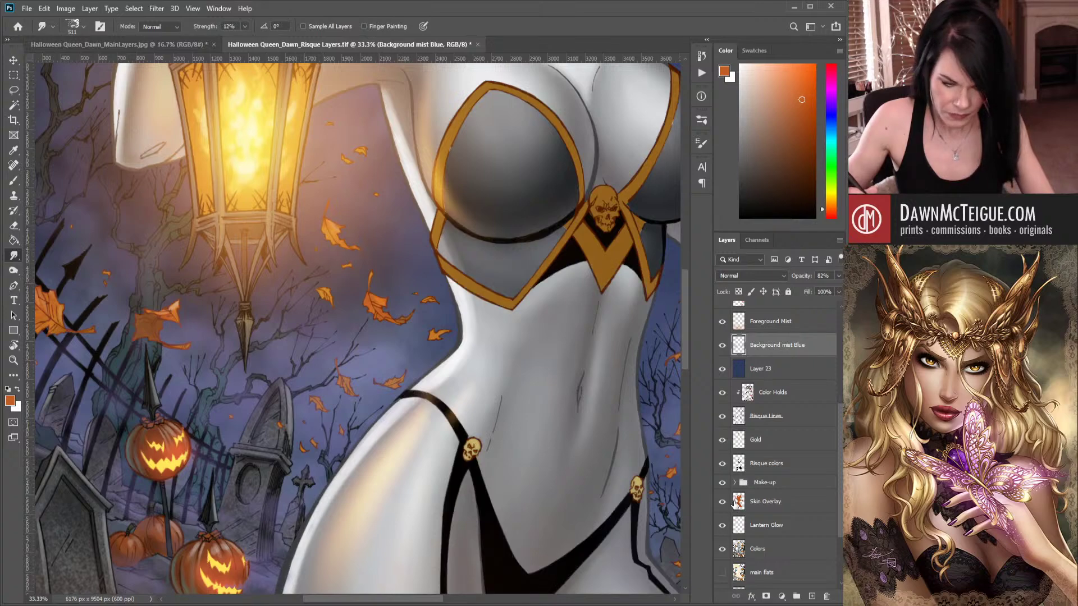
scroll(831, 428, "up", 4)
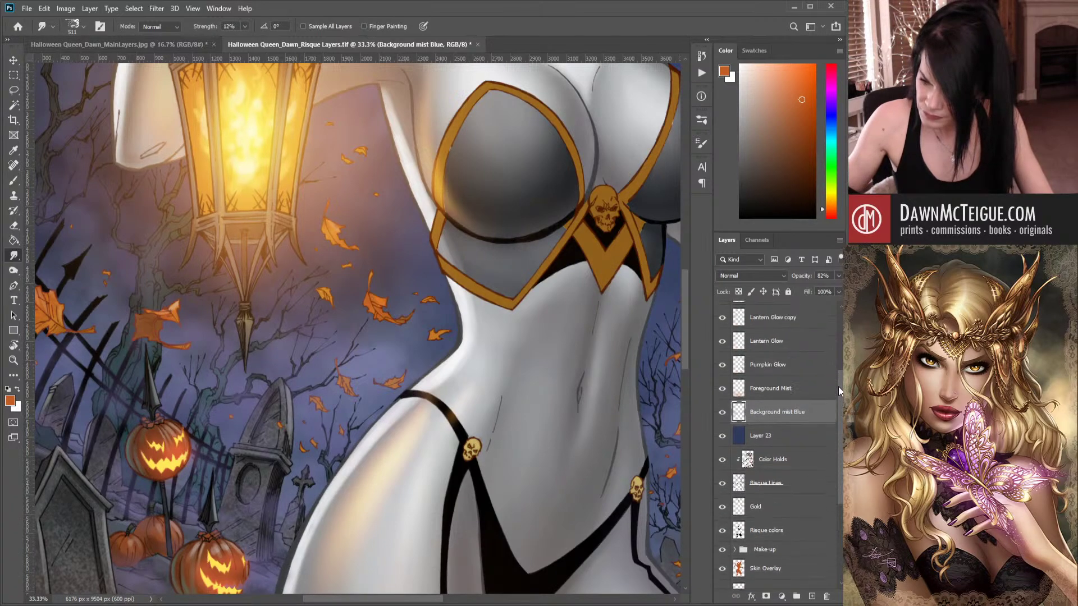
With the Brush tool, sample a dark blue from the background mist, raise the brush opacity to 86%, and choose a lighter violet-blue.
left_click(515, 316, "ctrl+alt")
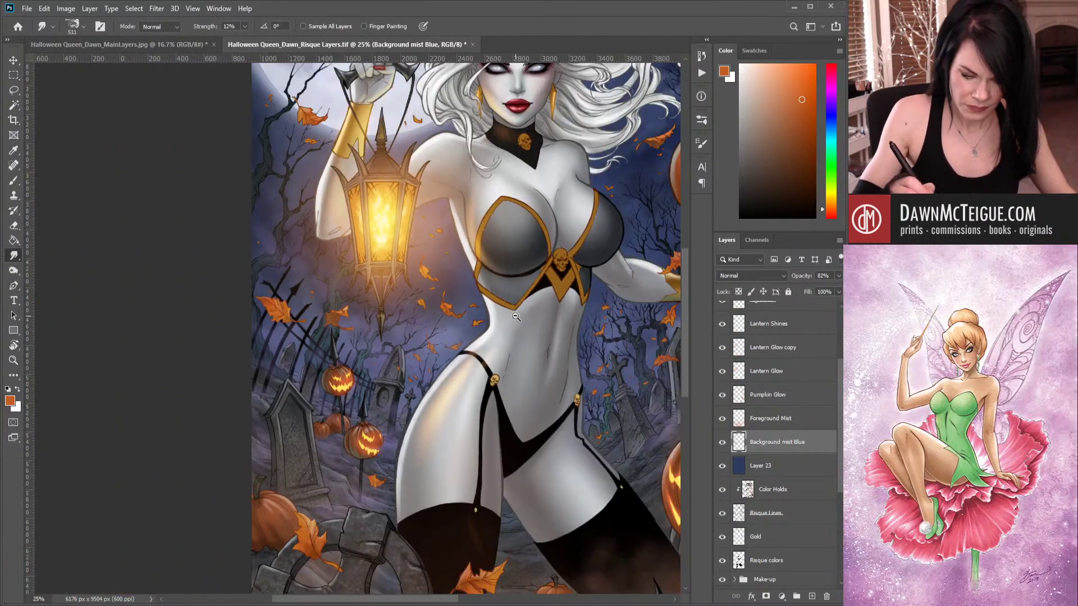
left_click(516, 366, "ctrl+alt")
left_click(516, 366, "ctrl+alt")
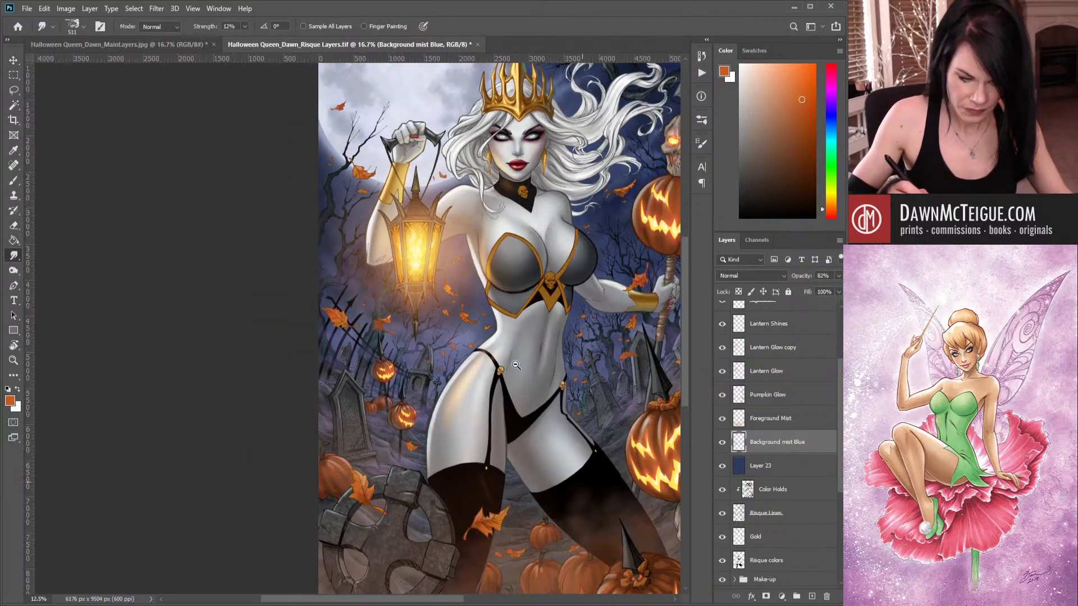
left_click_drag(556, 433, 350, 441)
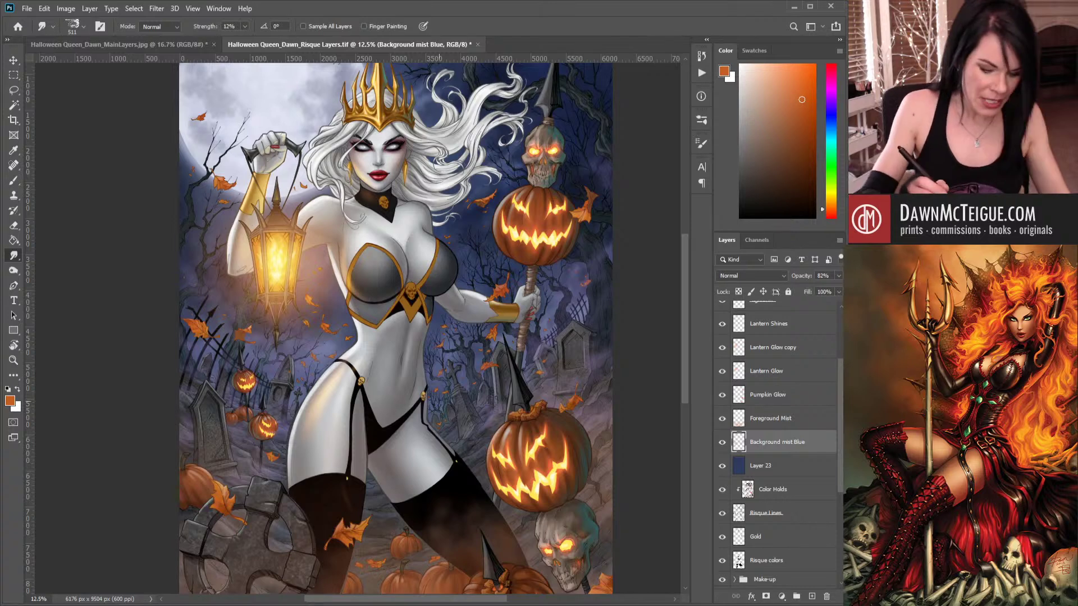
key("b")
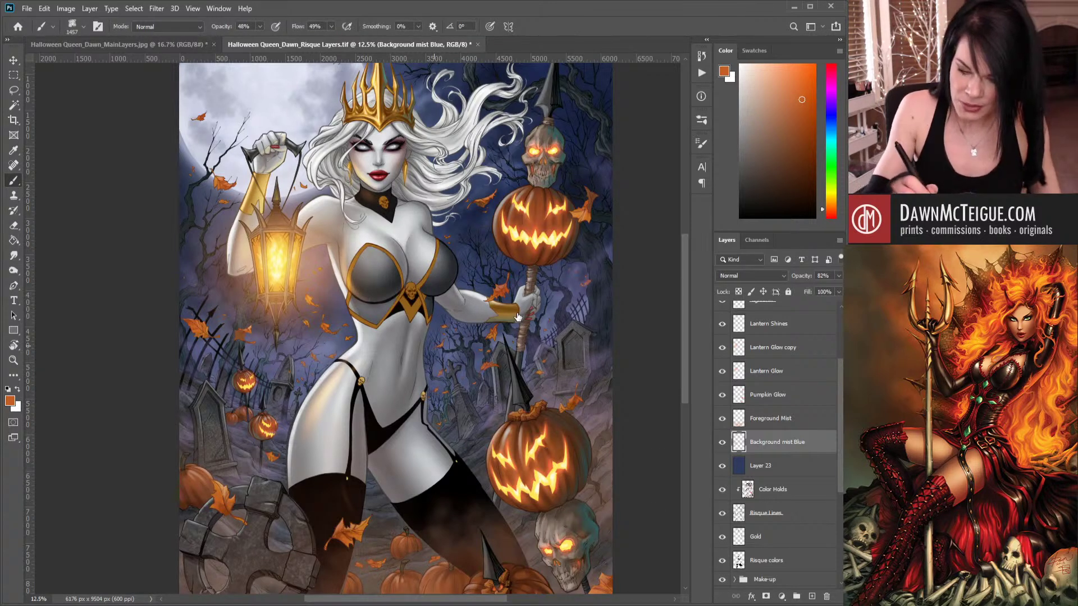
mouse_move(563, 177)
left_mouse_down()
mouse_move(512, 179)
mouse_move(541, 180)
left_mouse_up()
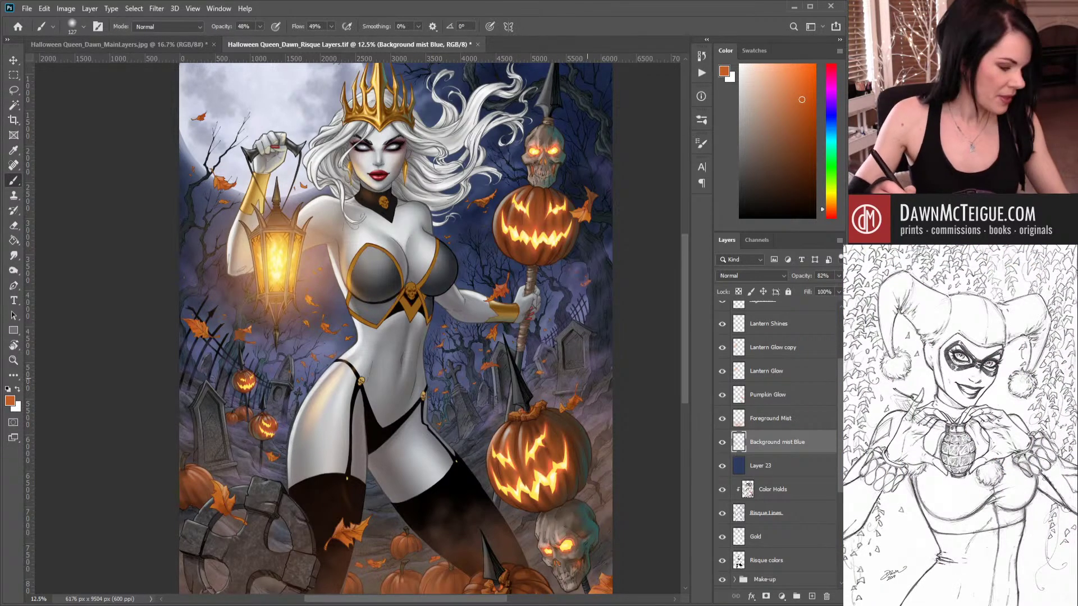
left_click(291, 403, "alt")
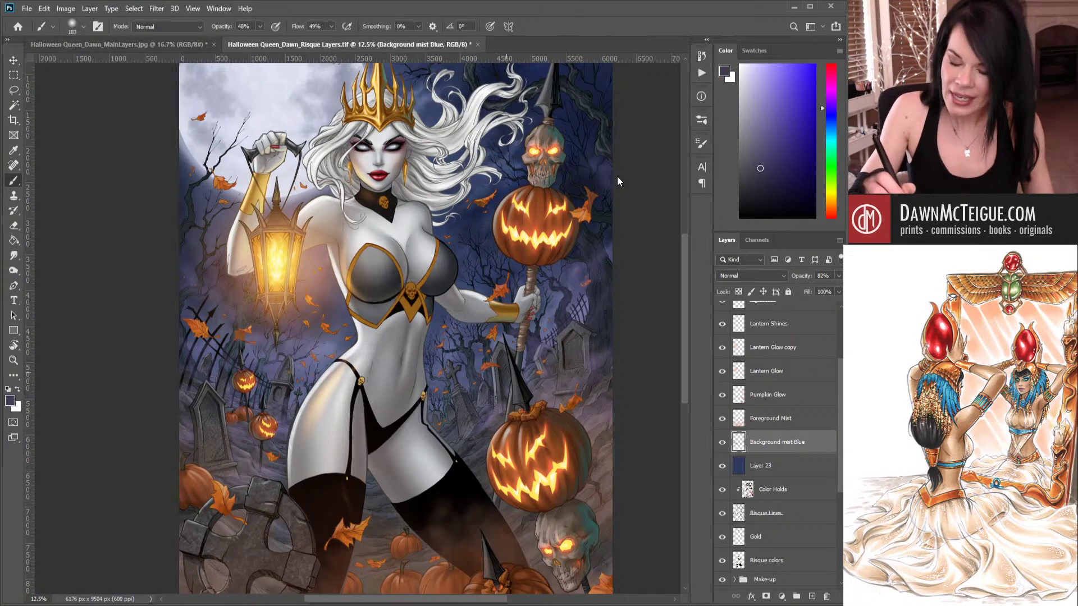
key("bracketleft")
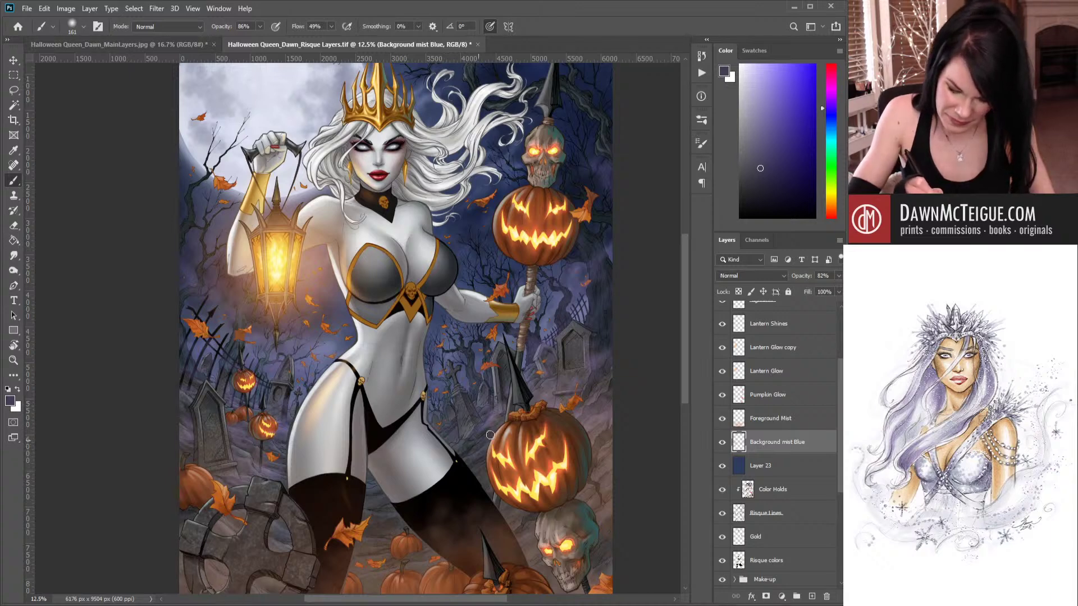
left_click_drag(762, 164, 773, 119)
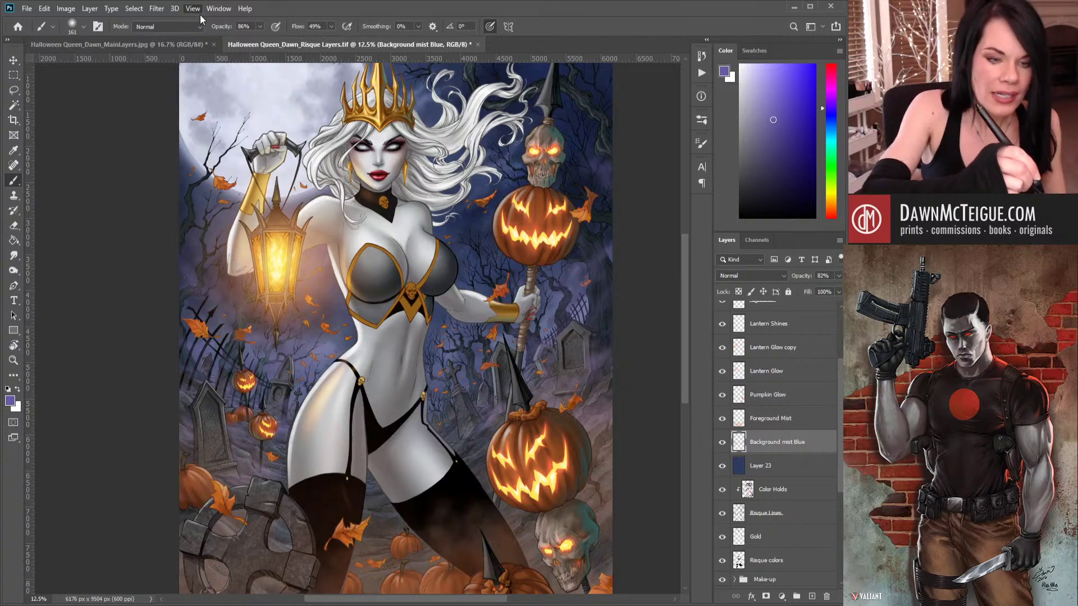
Preview the Risque artwork in CMYK proof colors, switching the proof off and on to compare with RGB.
key("ctrl+y")
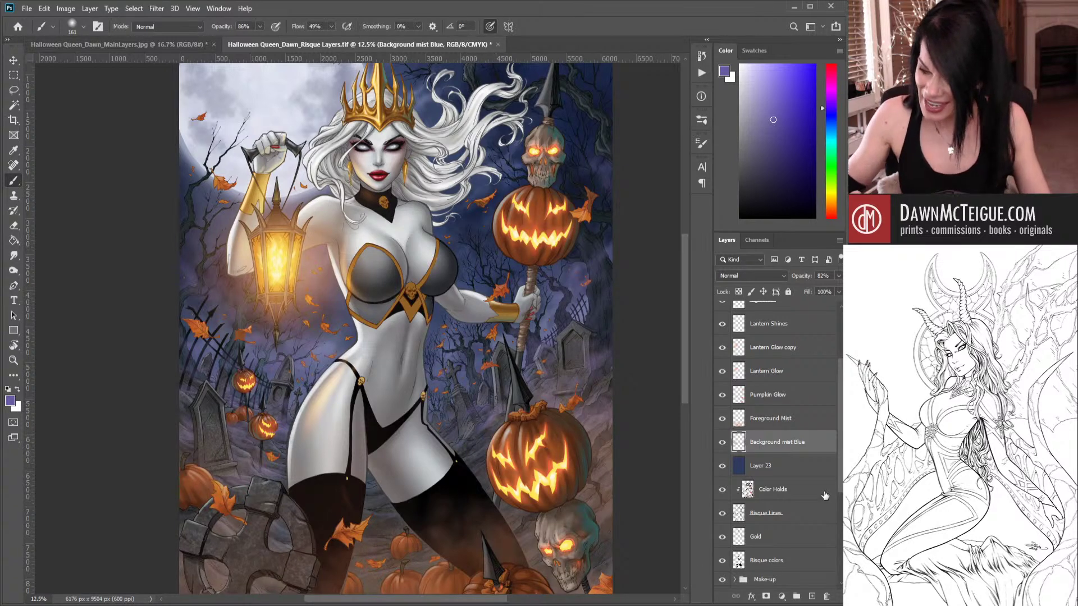
scroll(837, 491, "down", 3)
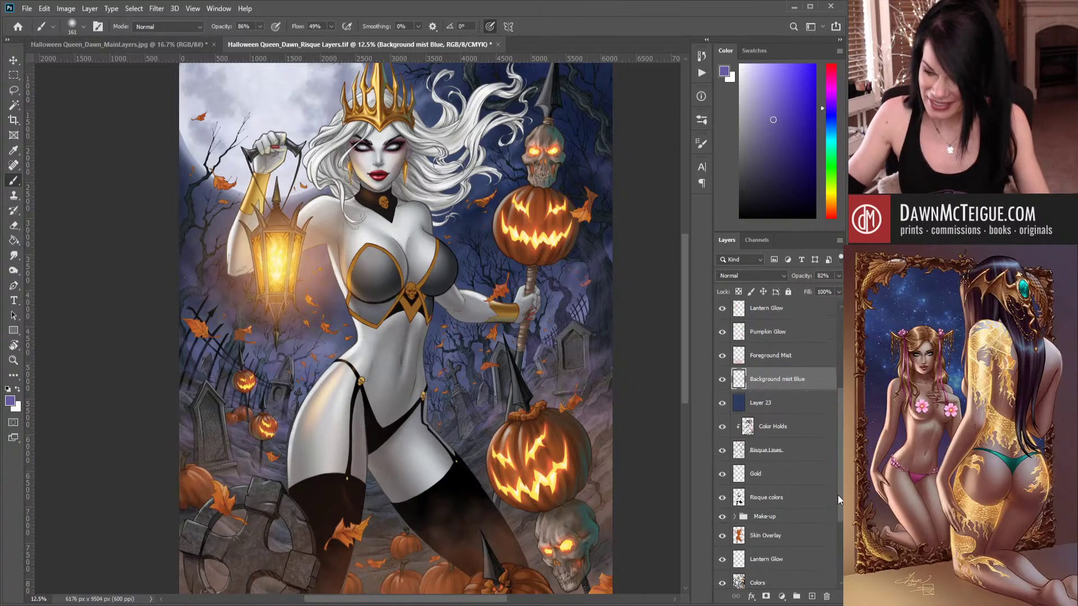
scroll(837, 501, "down", 1)
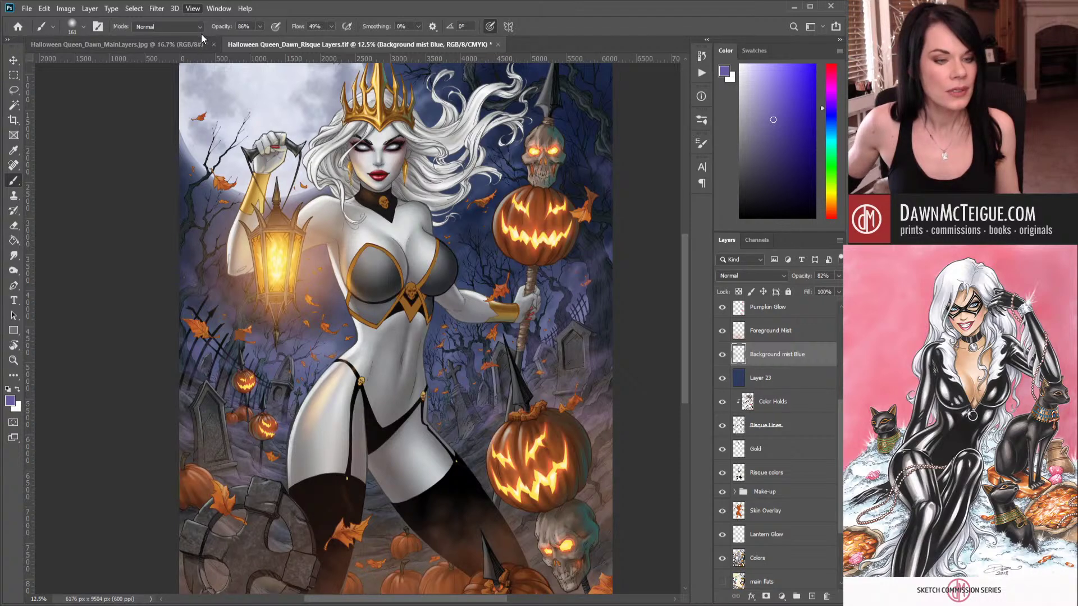
key("ctrl+y")
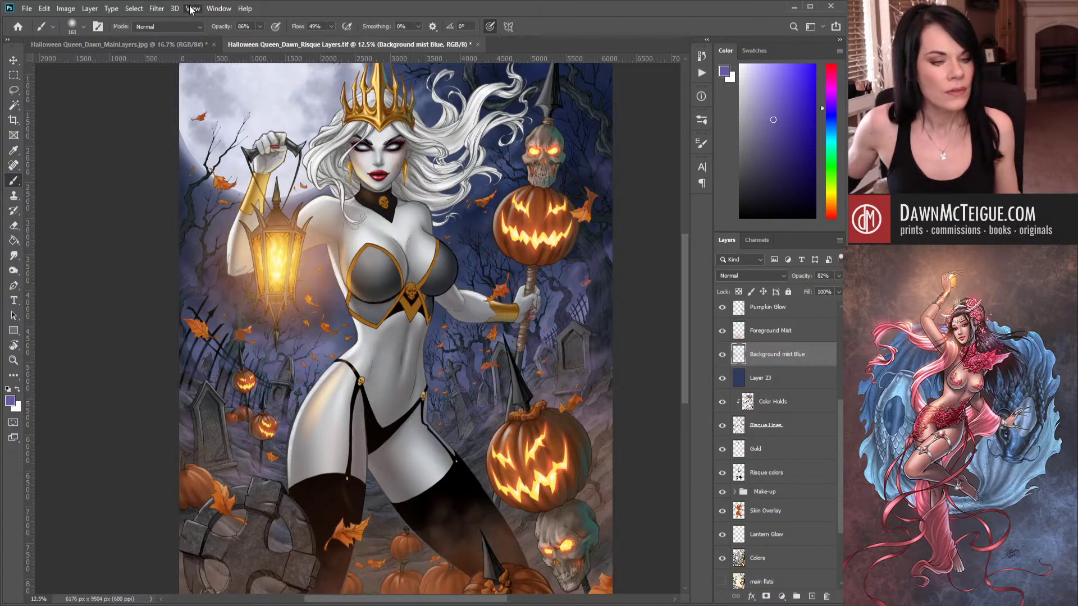
key("ctrl+y")
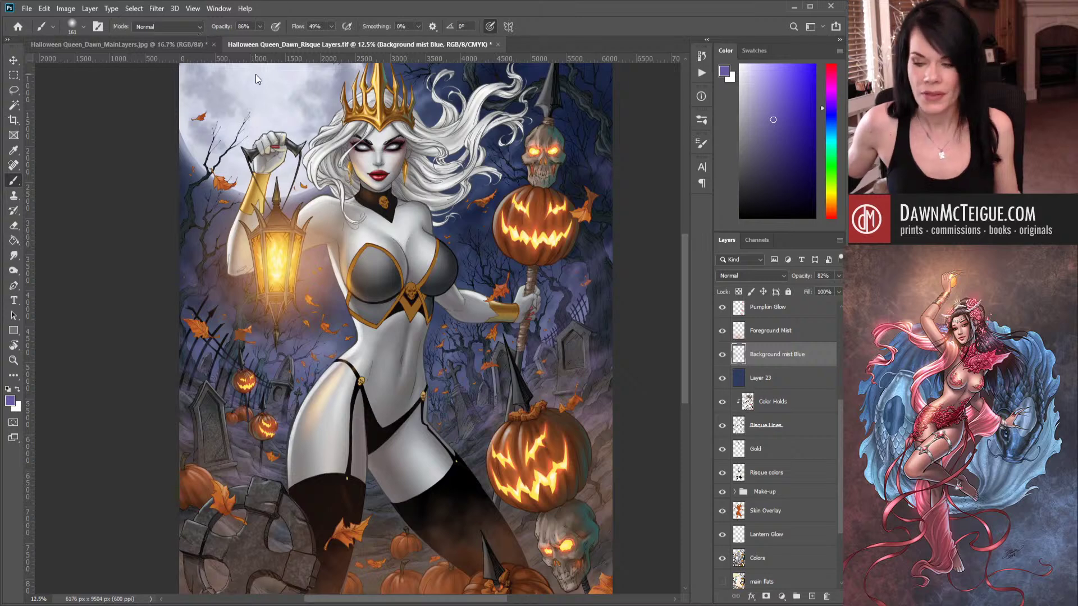
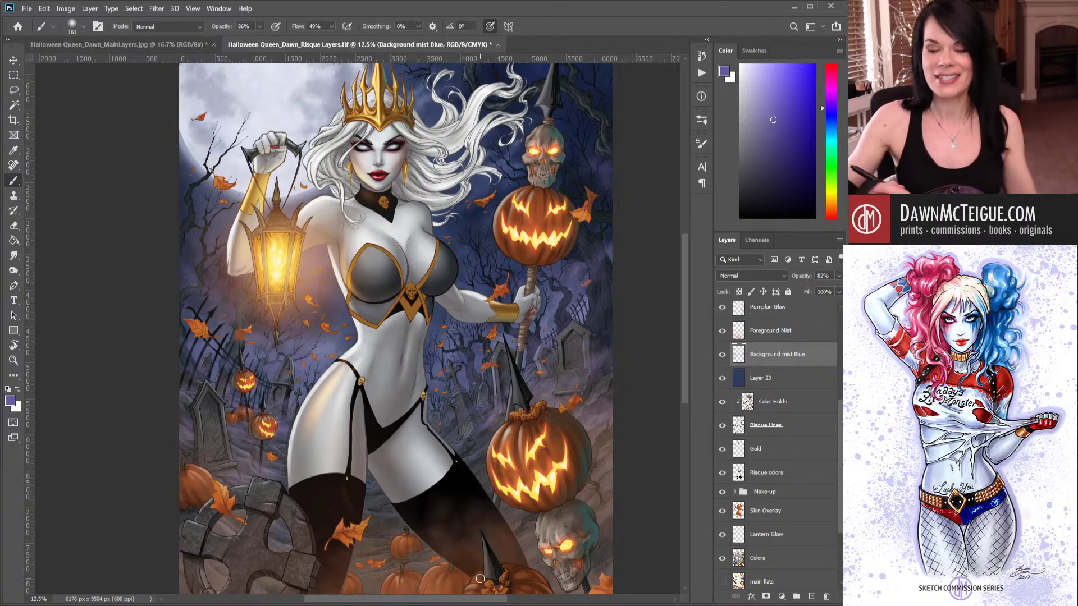
Select the background area between the legs with the Magic Wand on the main flats layer, and return to the Background mist Blue layer.
left_click_drag(841, 433, 837, 473)
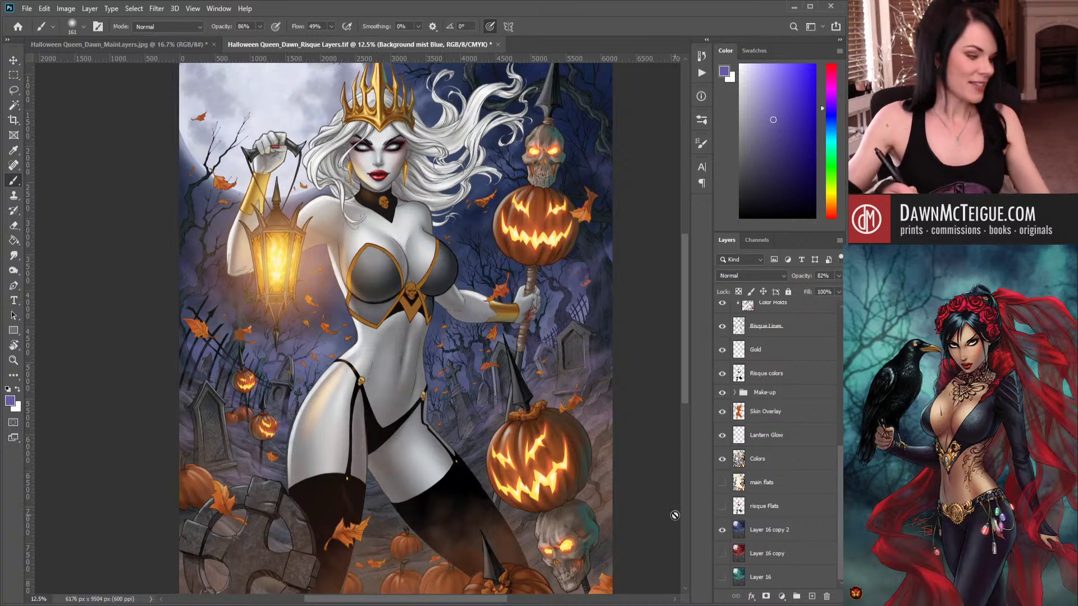
left_click(763, 482)
key("w")
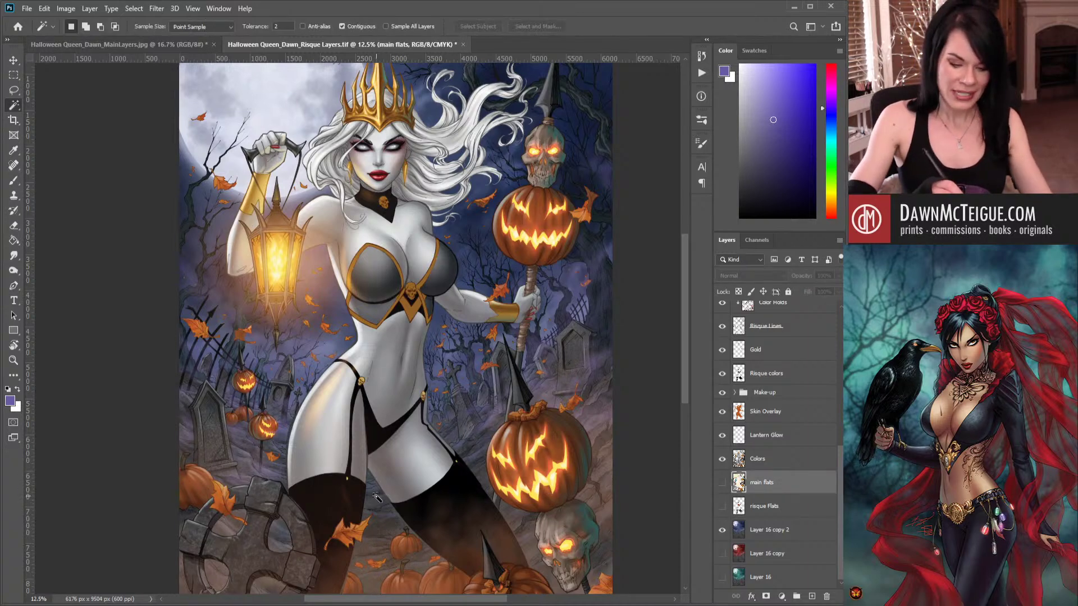
left_click(442, 572)
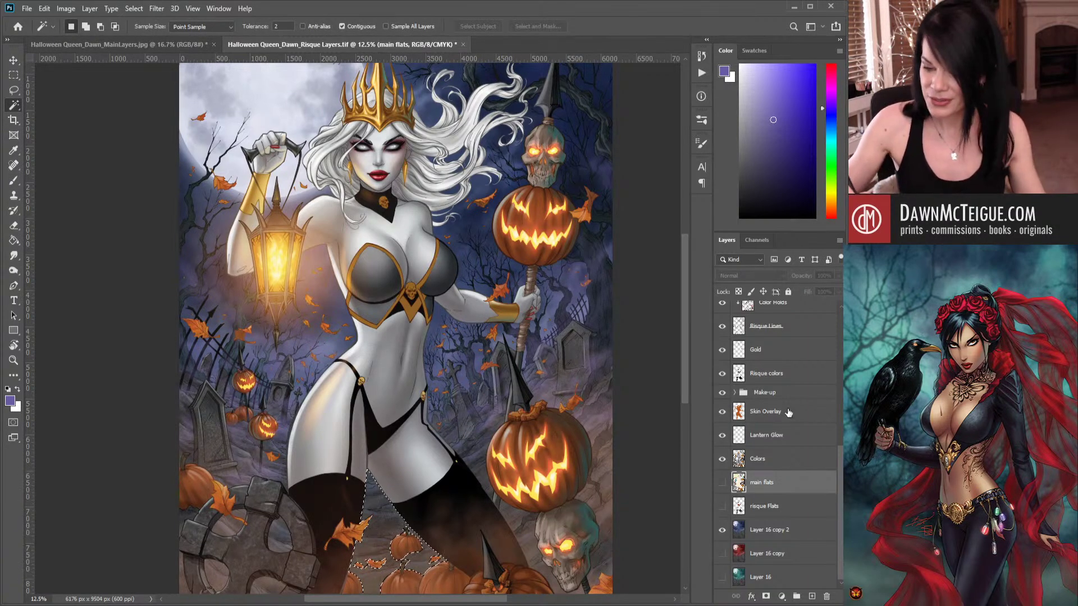
scroll(836, 430, "up", 5)
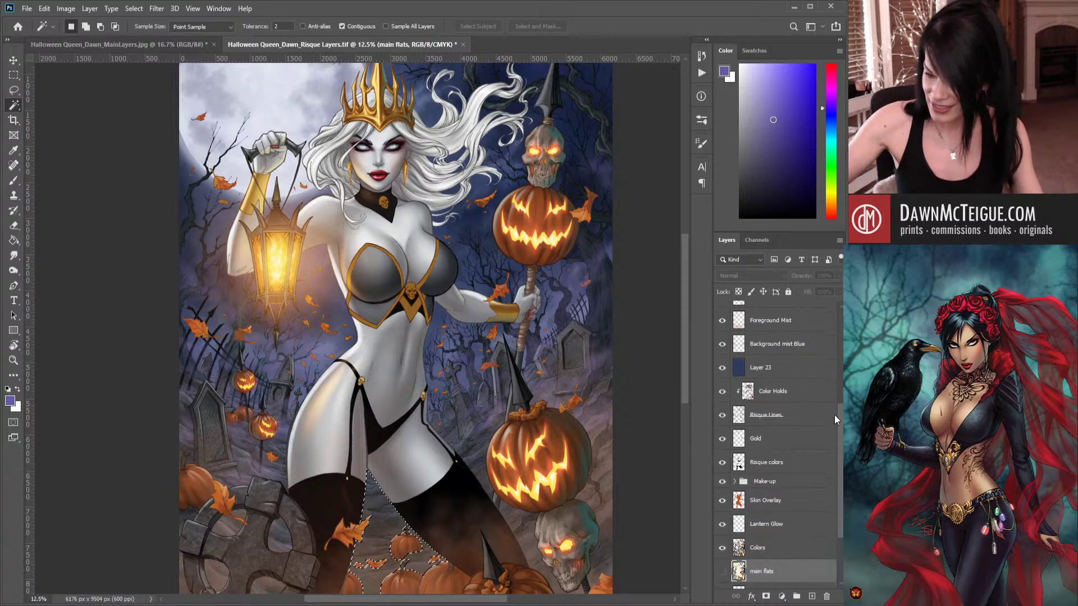
scroll(835, 404, "up", 1)
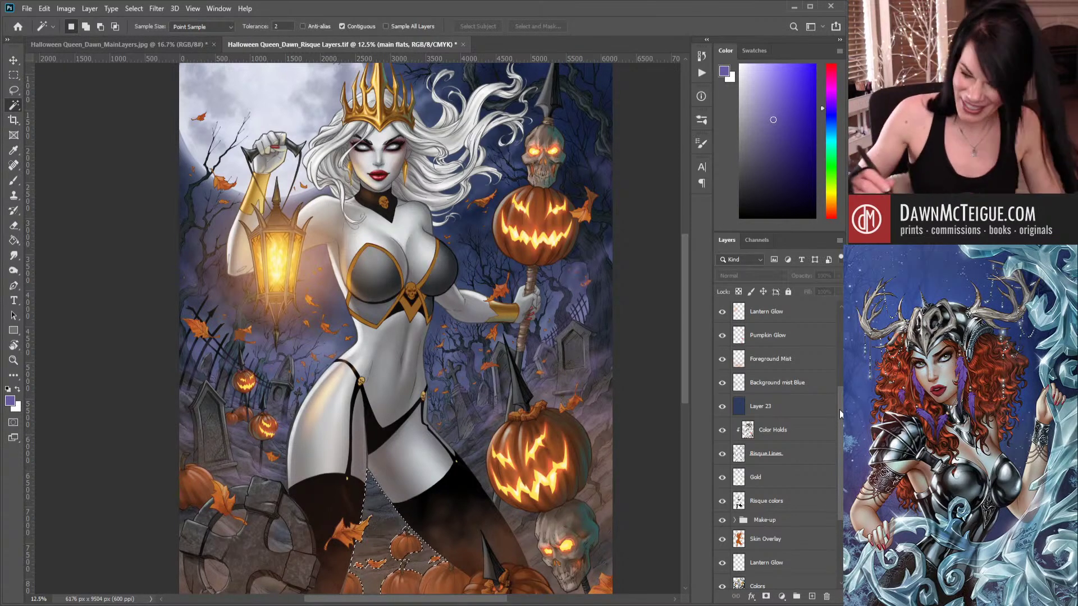
left_click(792, 384)
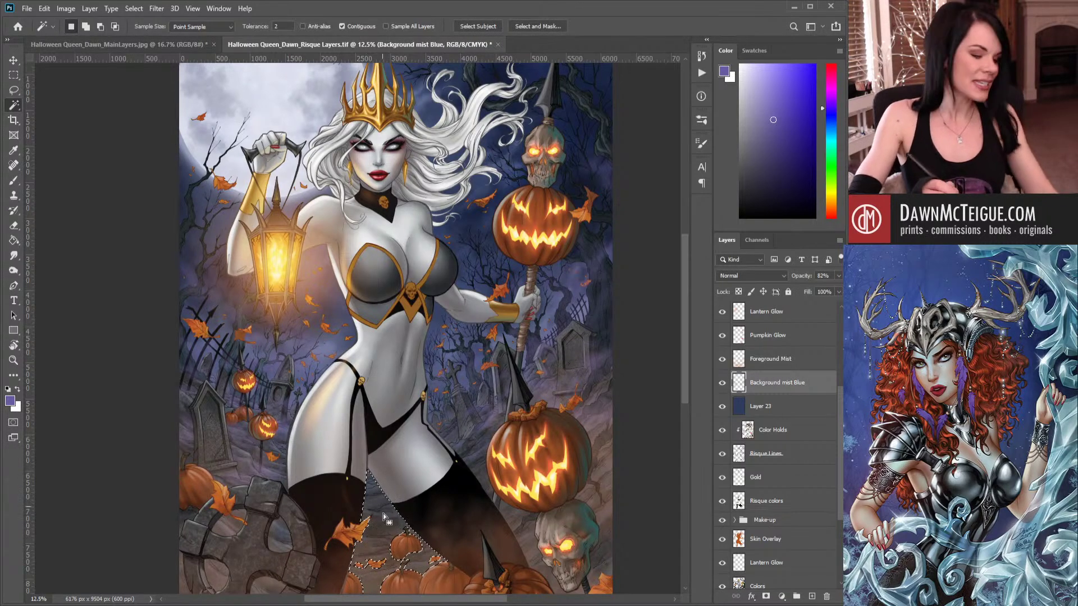
Enlarge the mist brush to 385, clear the selection between the legs, and shift the brush colour's hue to purple.
key("b")
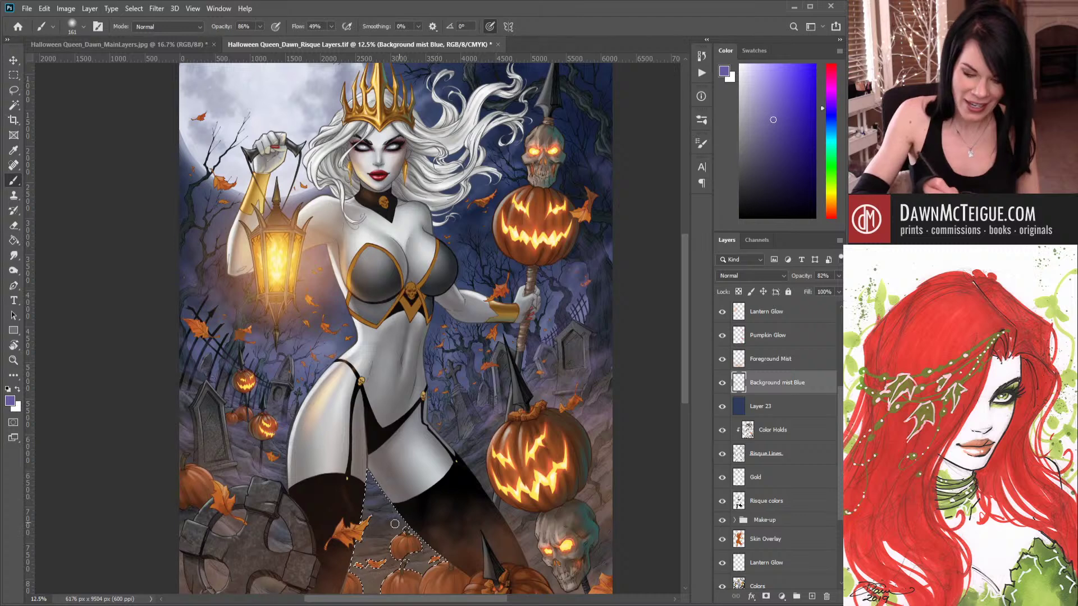
key("bracketright")
key("bracketright")
key("bracketright")
key("bracketright")
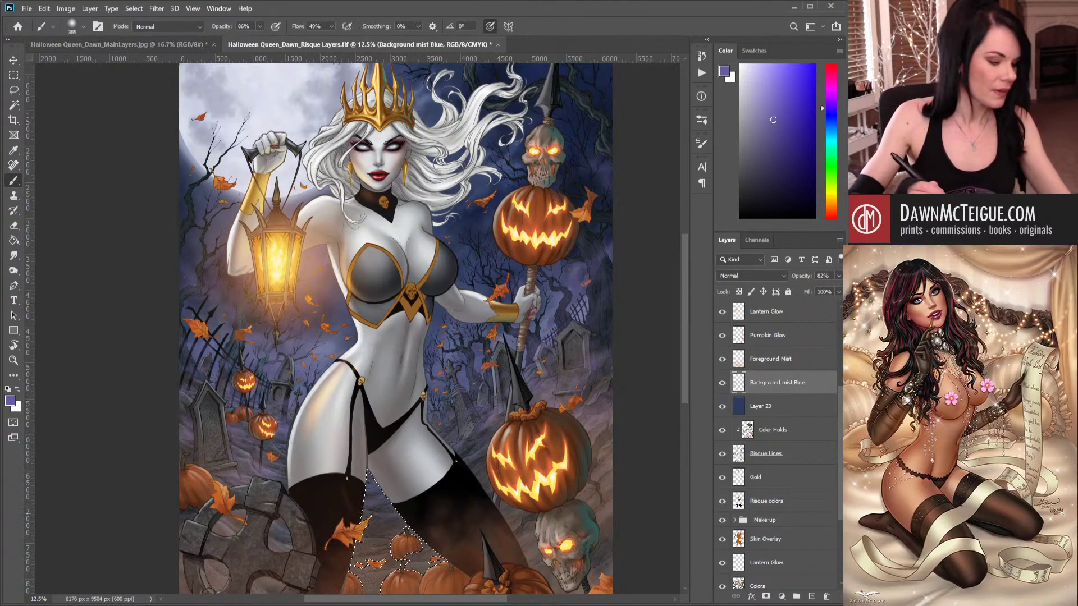
key("ctrl+d")
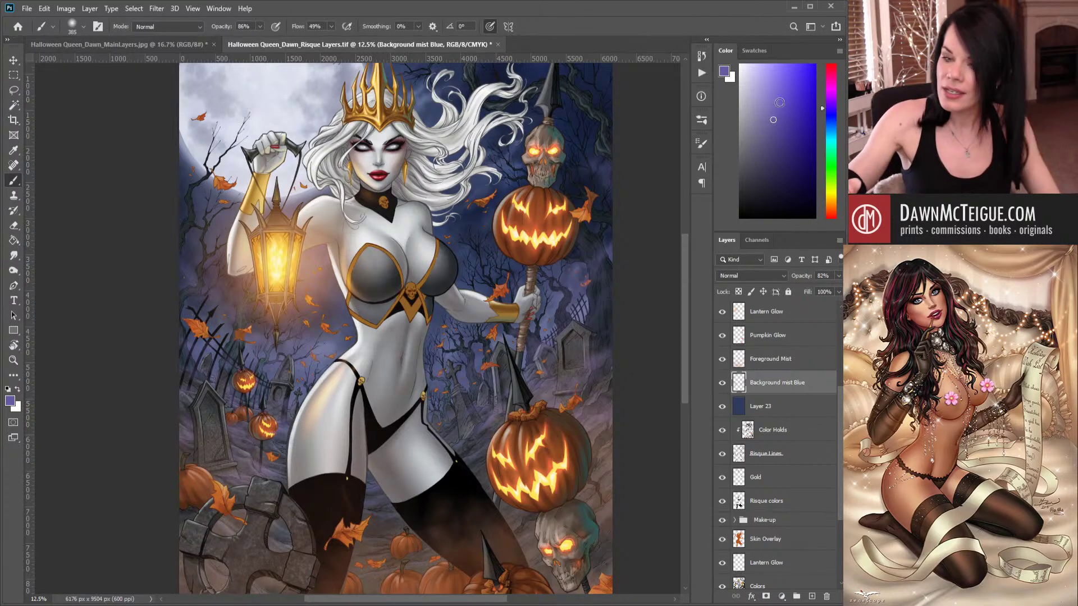
left_click_drag(824, 107, 823, 95)
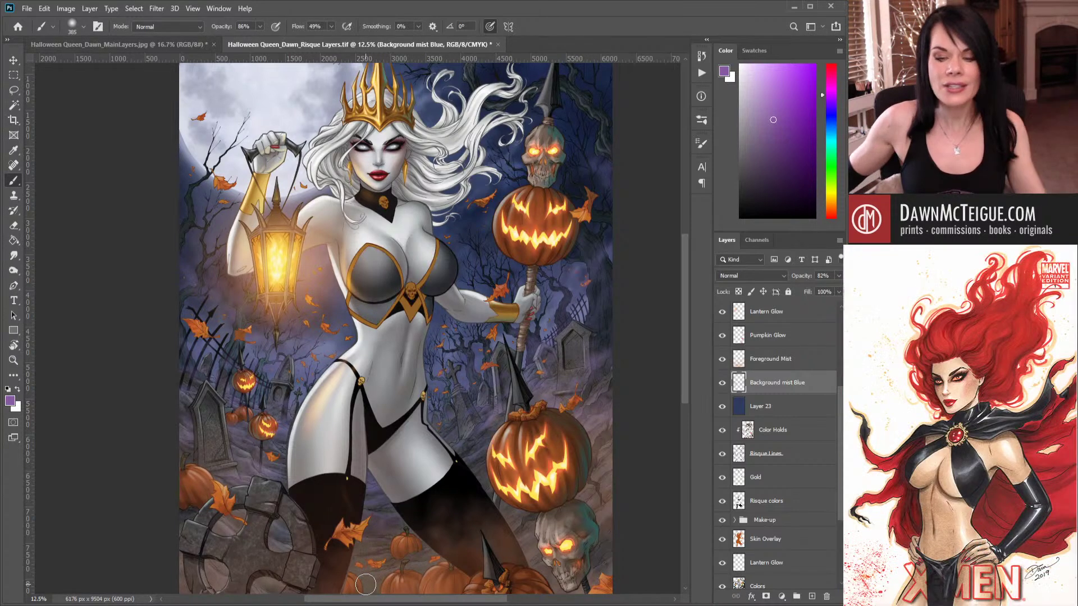
Compare the full blue Risque artwork with the teal MainLayers version, examining the figure and background both close up and whole.
left_click(380, 302, "alt")
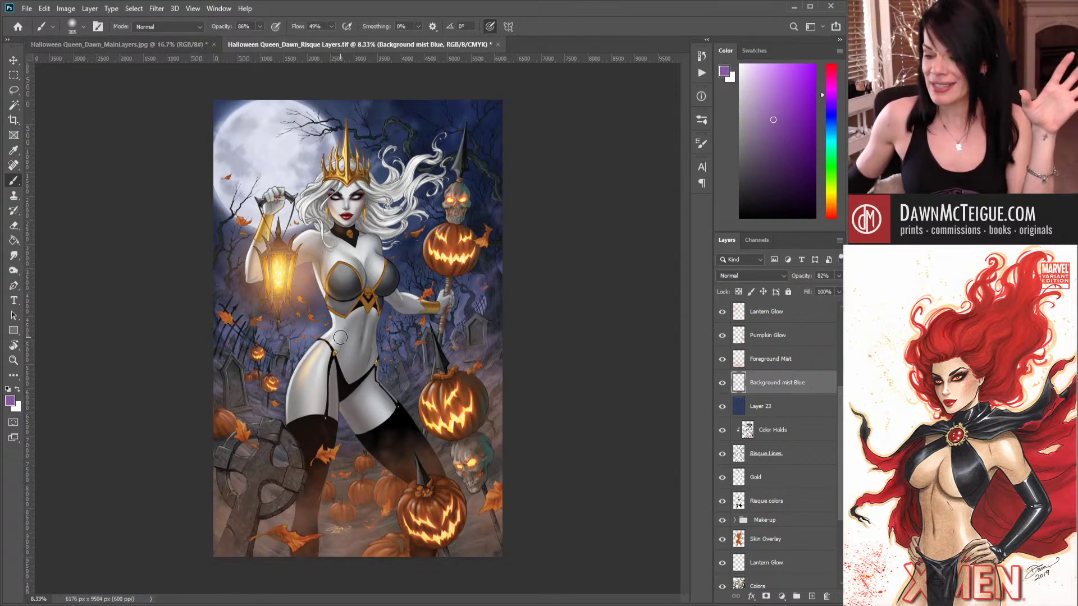
left_click(175, 45)
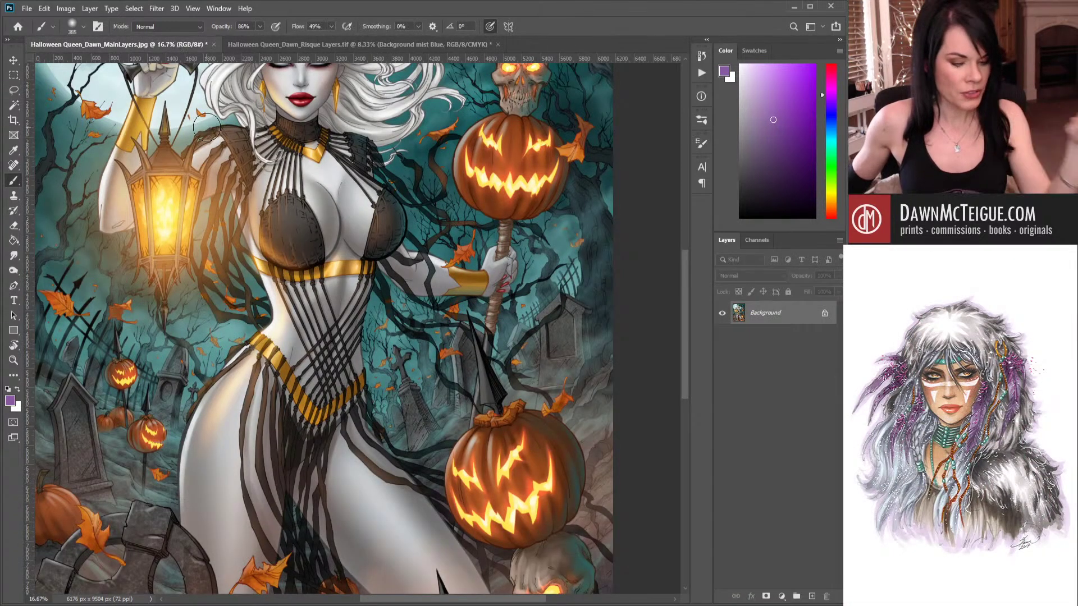
mouse_move(197, 301)
left_mouse_down()
mouse_move(264, 338)
mouse_move(253, 364)
left_mouse_up()
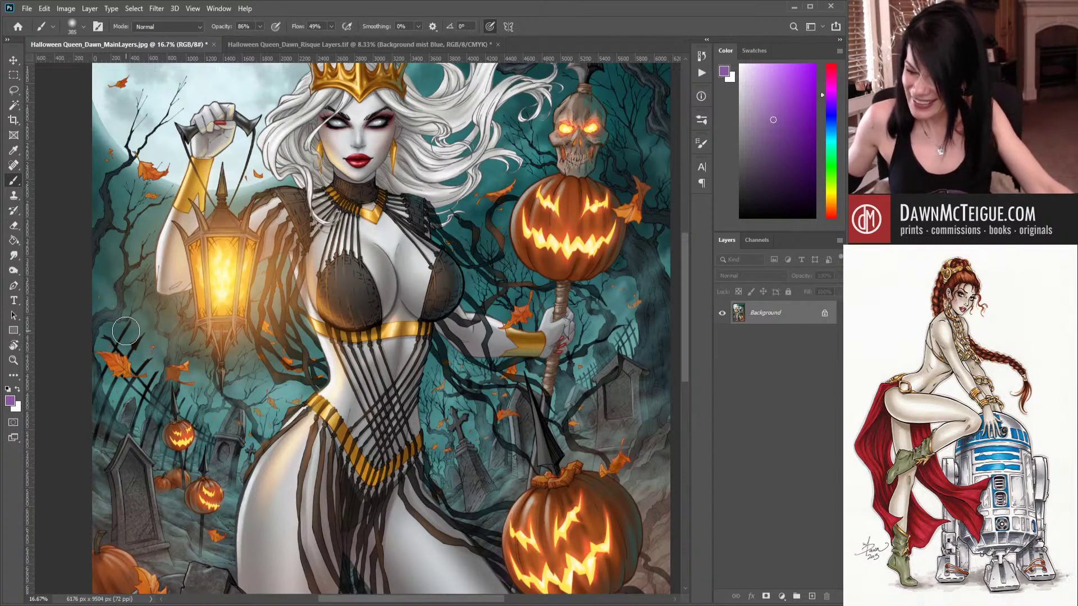
left_click(317, 45)
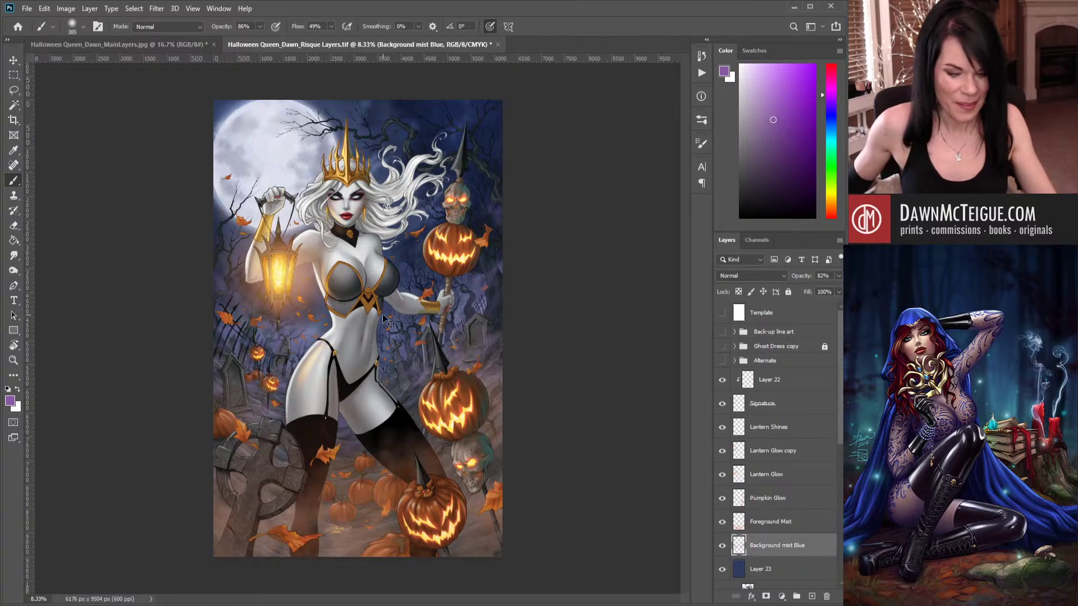
key("ctrl+plus")
key("ctrl+plus")
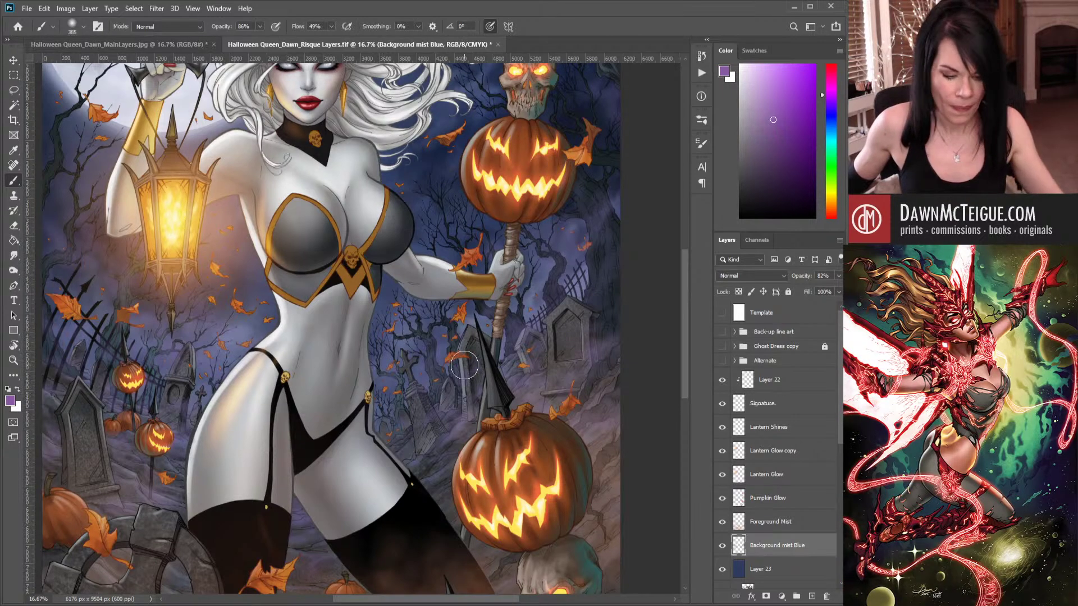
key("ctrl+minus")
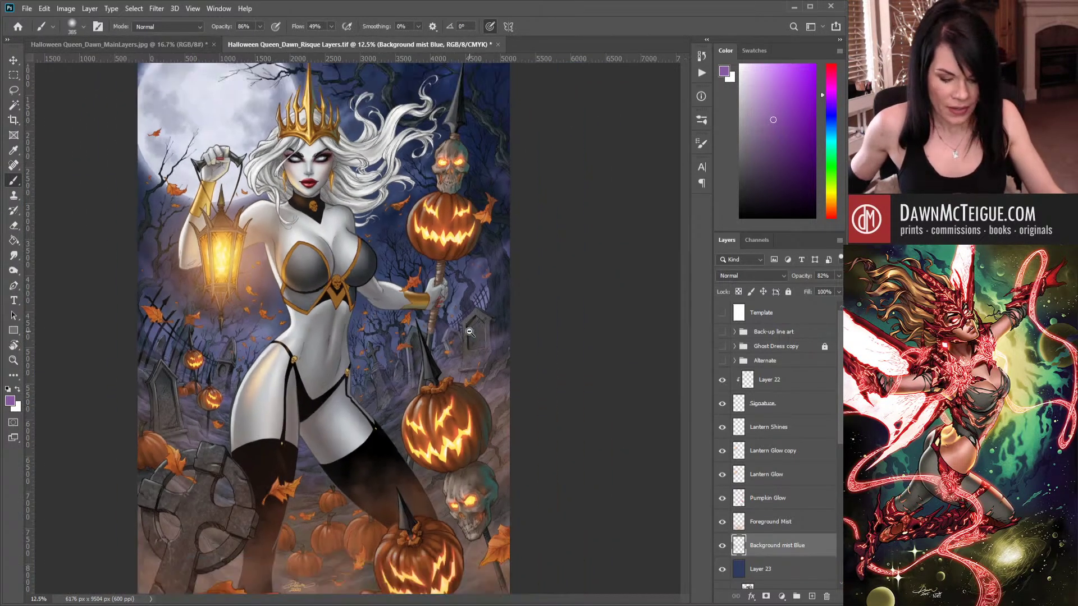
key("ctrl+minus")
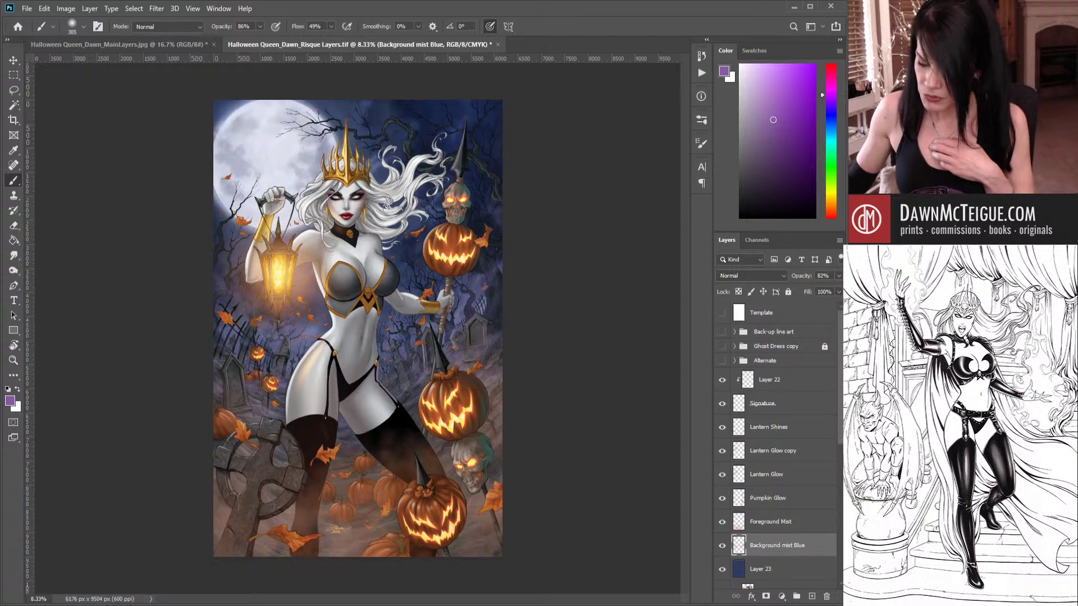
Set the opacity of the Layer 23 blue overlay to 8% and toggle its visibility to compare its effect.
left_click(796, 575)
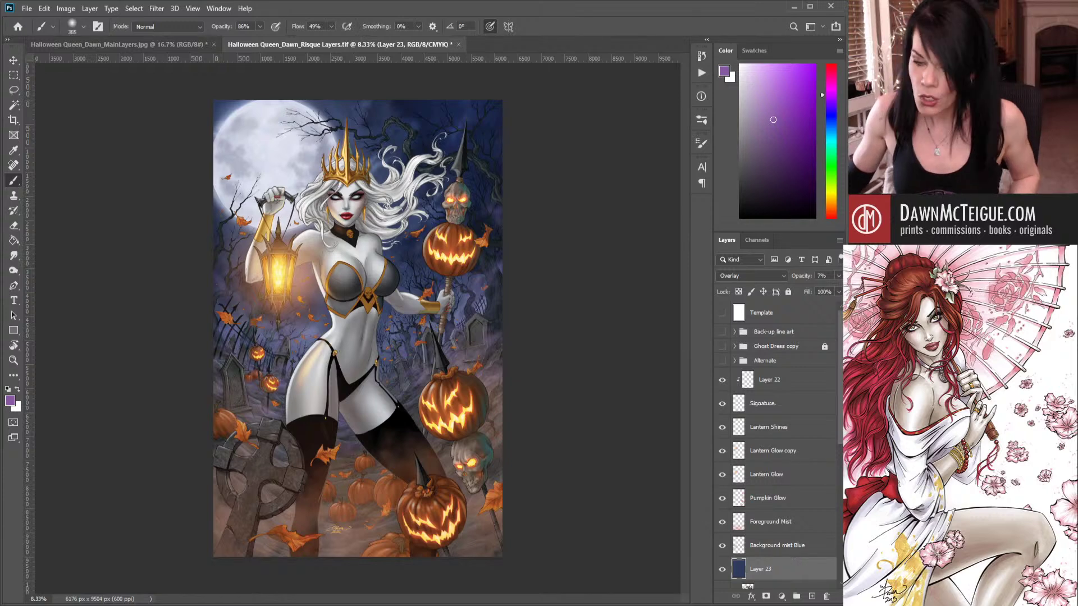
left_click_drag(838, 277, 815, 288)
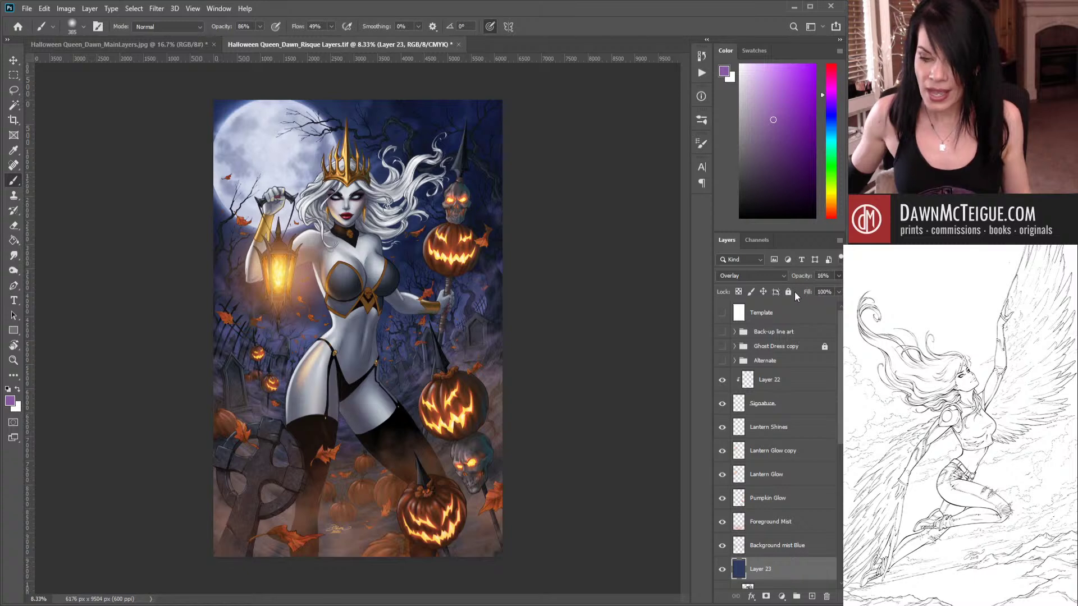
left_click_drag(794, 292, 790, 292)
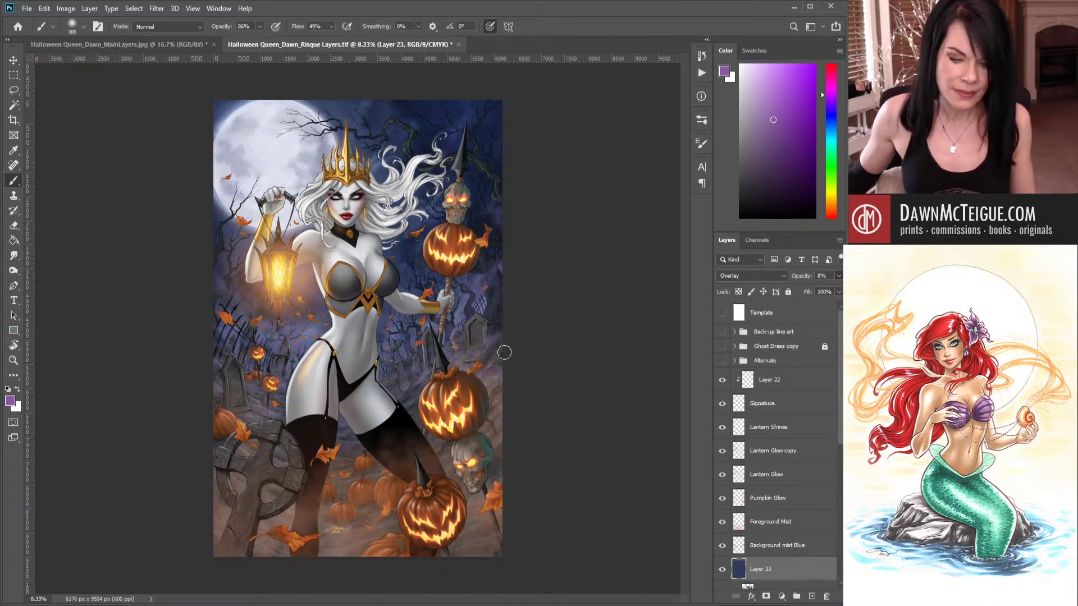
left_click(723, 569)
left_click(722, 570)
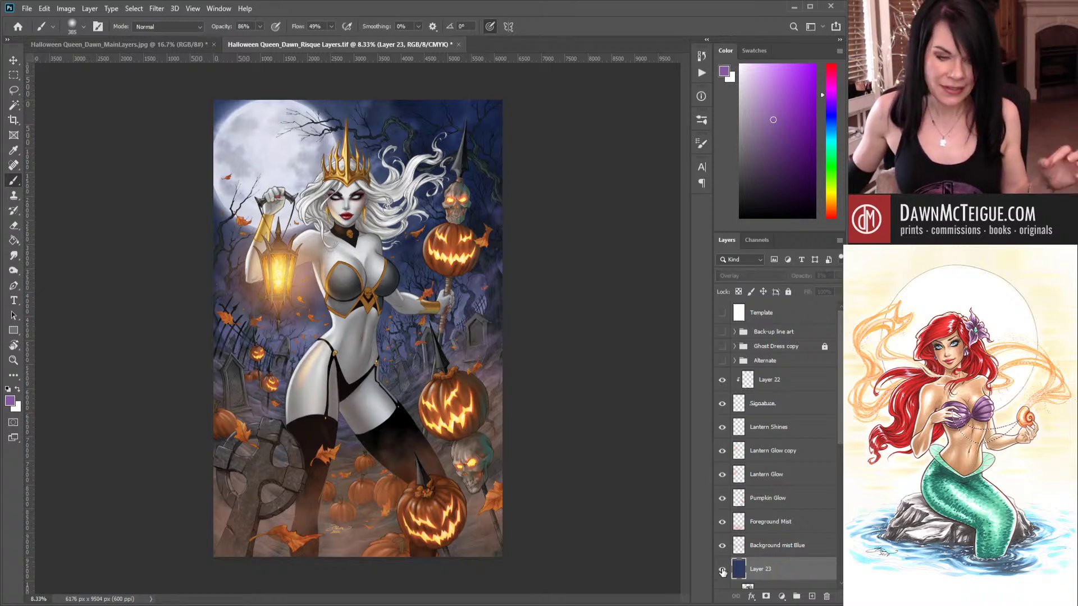
Hide and show the Layer 23 overlay to compare the tint, and examine the figure closer.
left_click(723, 570)
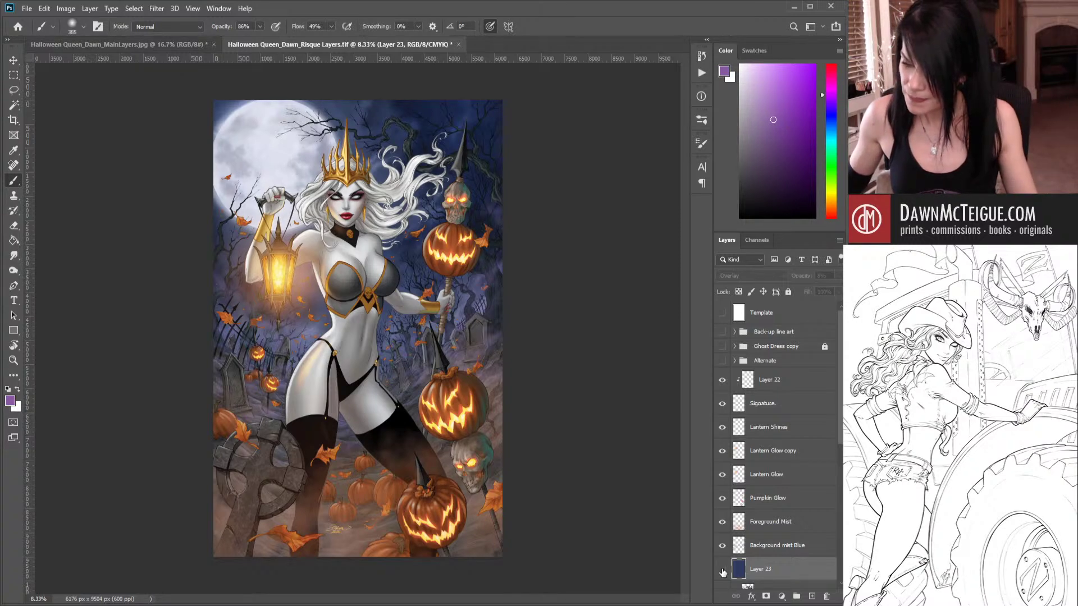
left_click(723, 570)
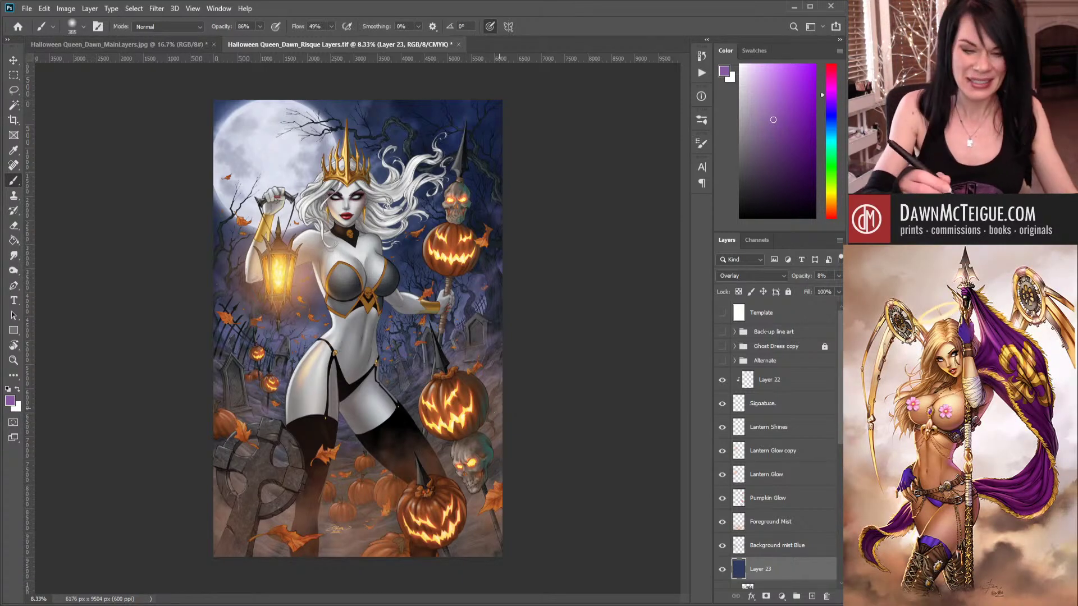
left_click(450, 276, "ctrl")
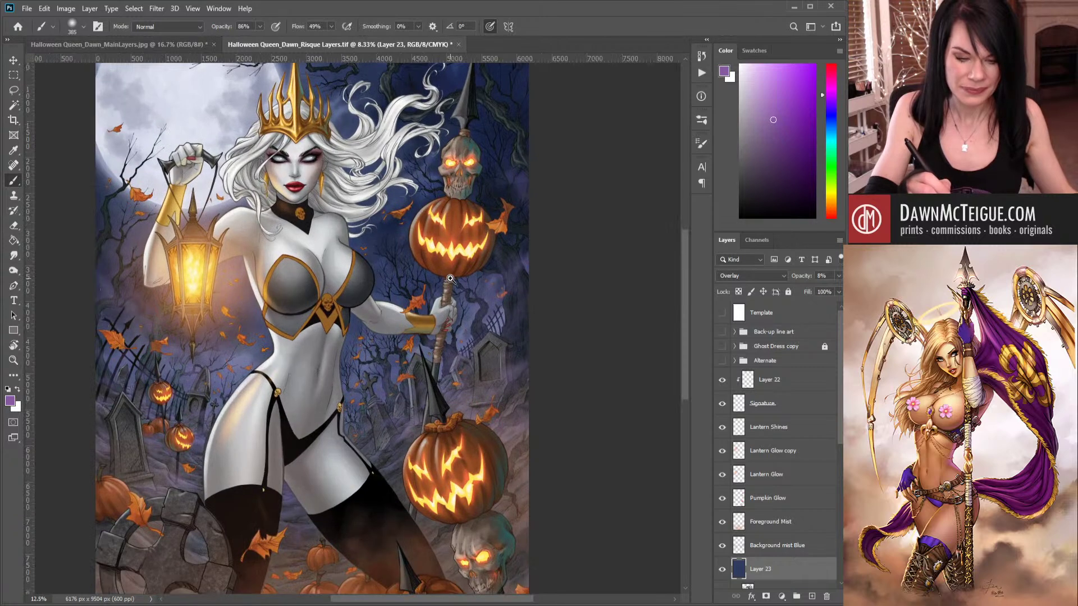
left_click(452, 310, "ctrl")
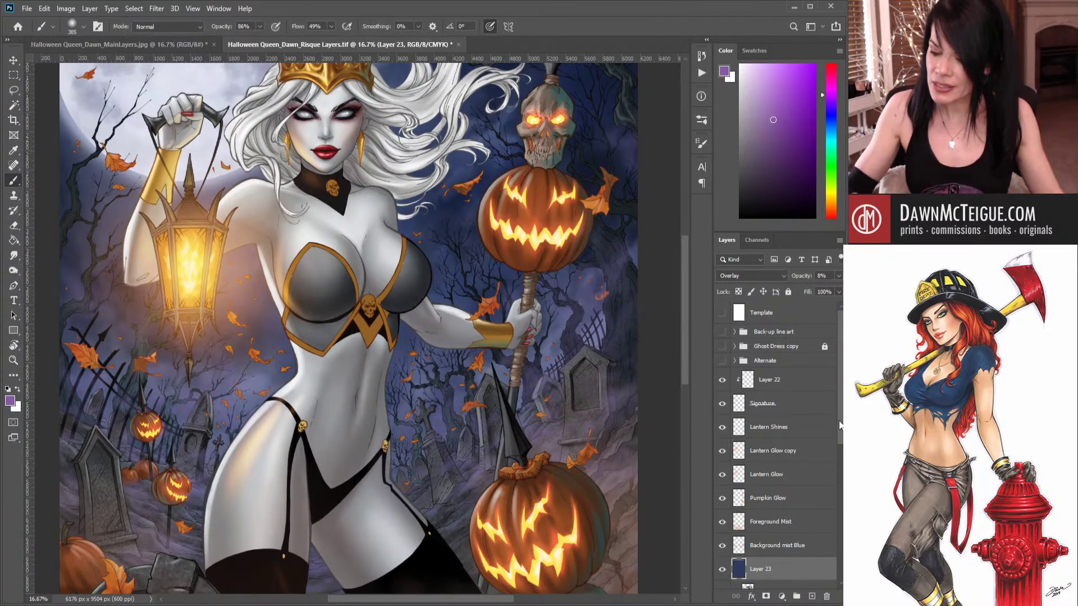
On the main flats layer, select the orange falling leaves around the figure with the Magic Wand, adding each one to the selection.
left_click_drag(841, 424, 831, 562)
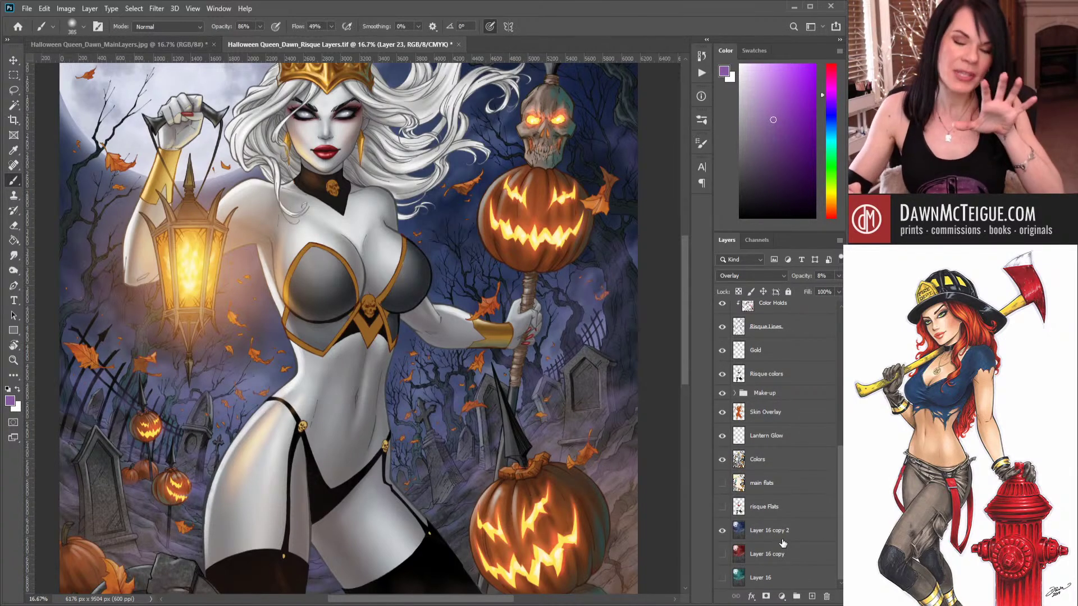
left_click(773, 489)
left_click(773, 489)
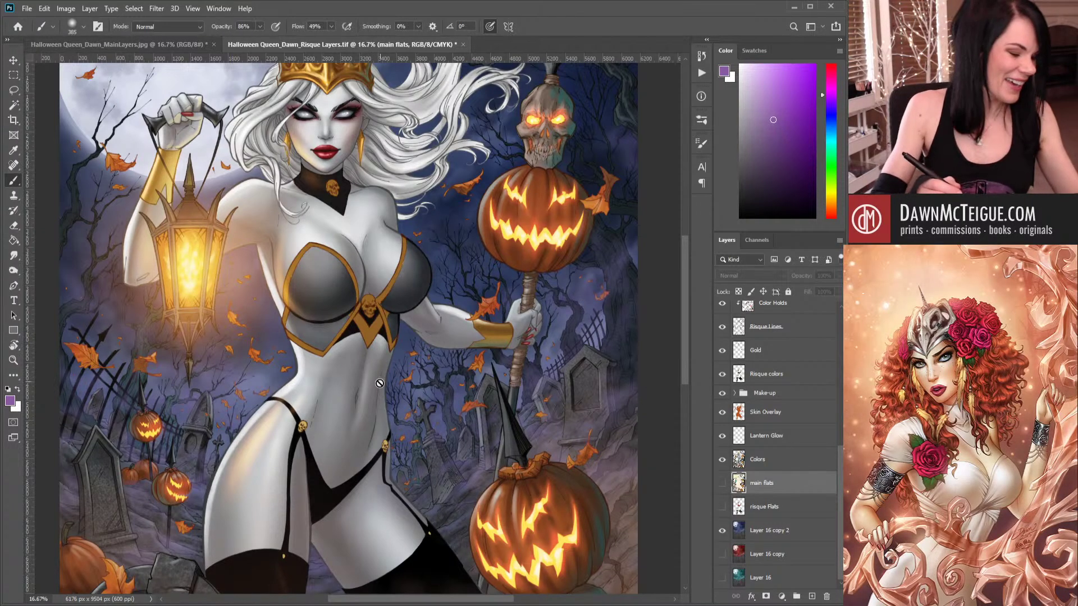
key("w")
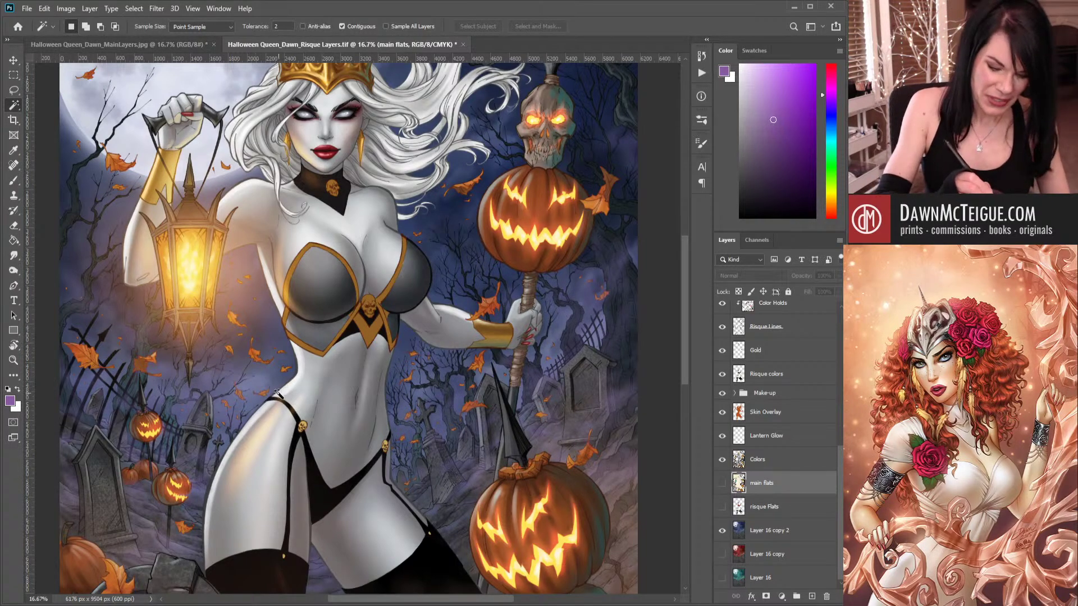
left_click(257, 353)
key("shift")
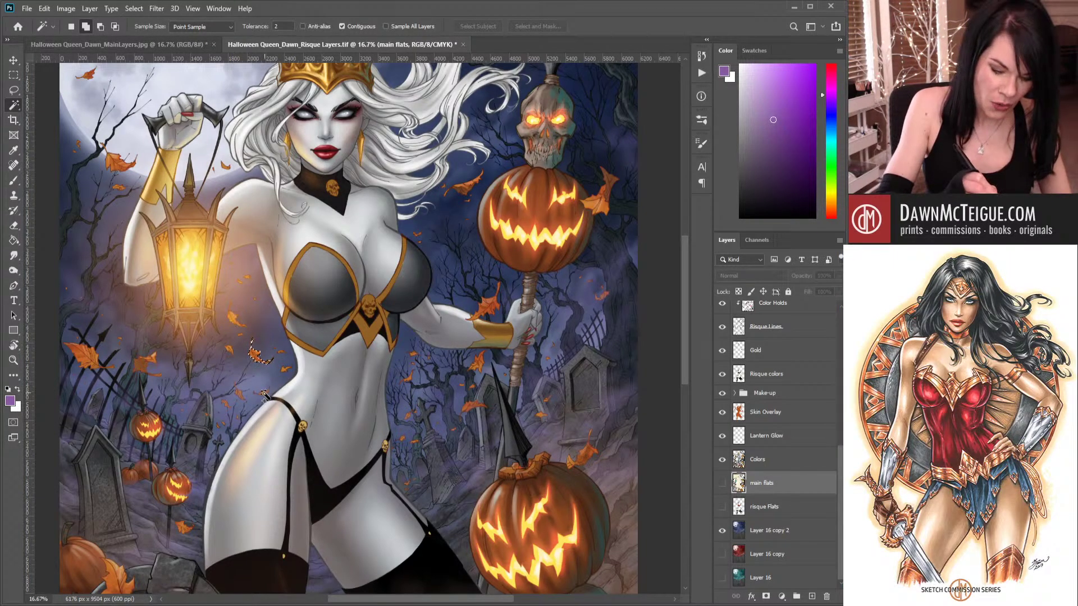
left_click(233, 317, "shift")
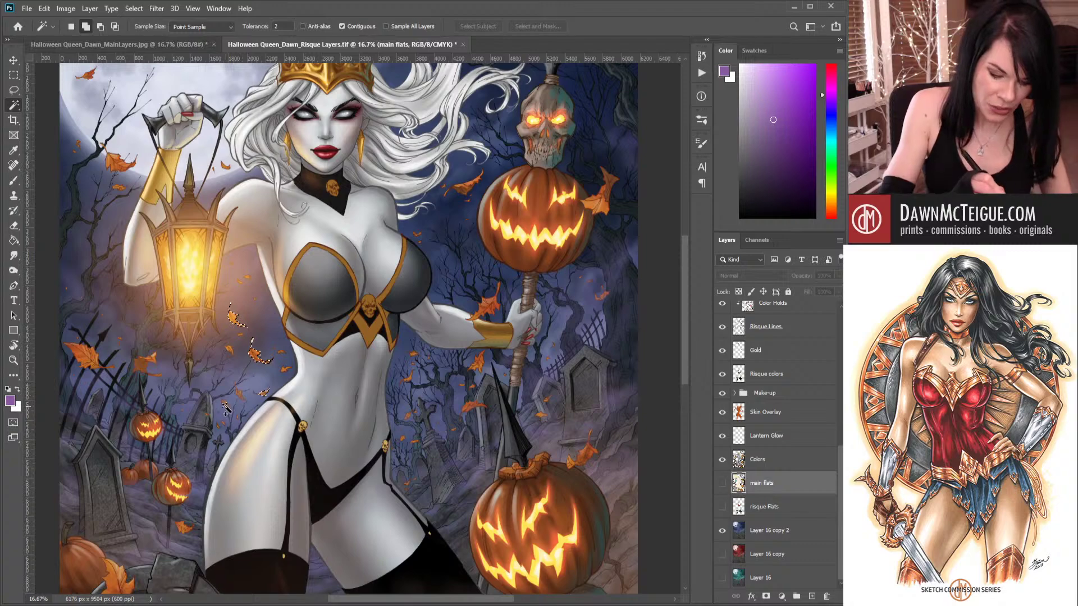
left_click(239, 391, "shift")
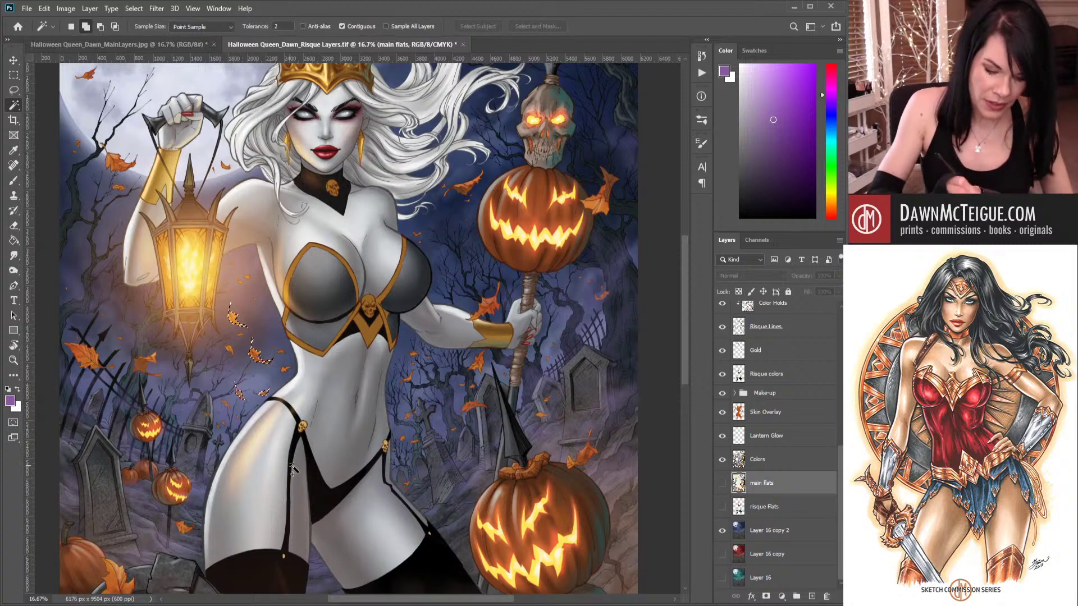
left_click(479, 366, "shift")
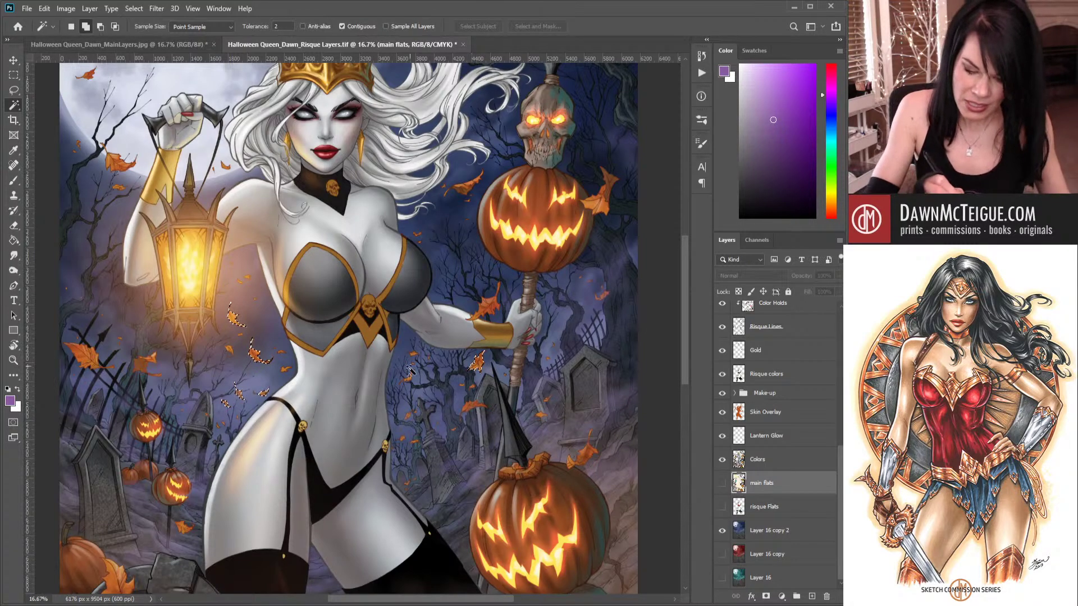
left_click(409, 385, "shift")
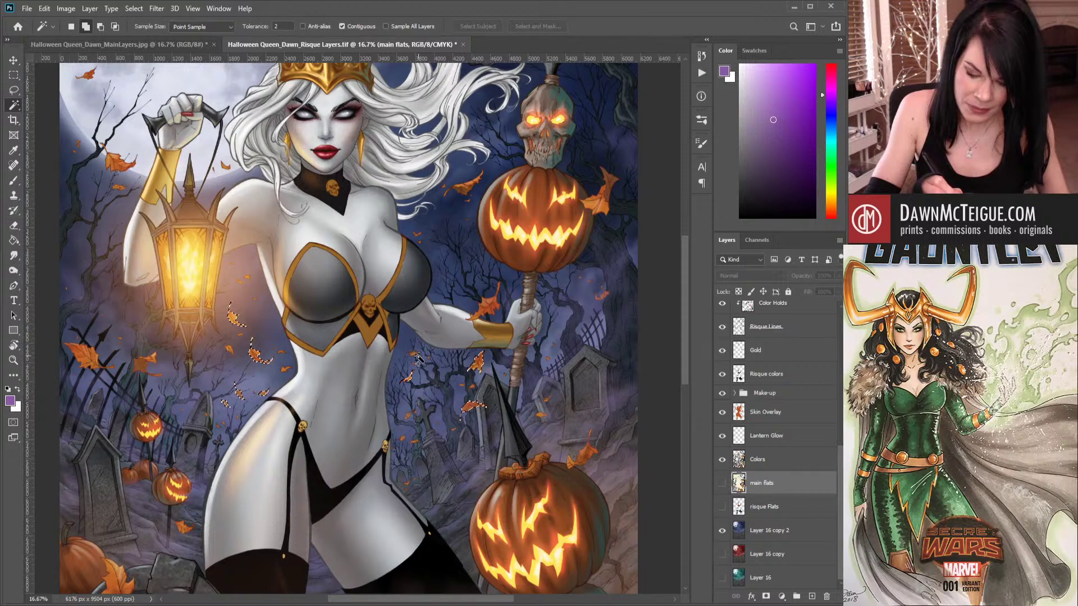
left_click(488, 303, "shift")
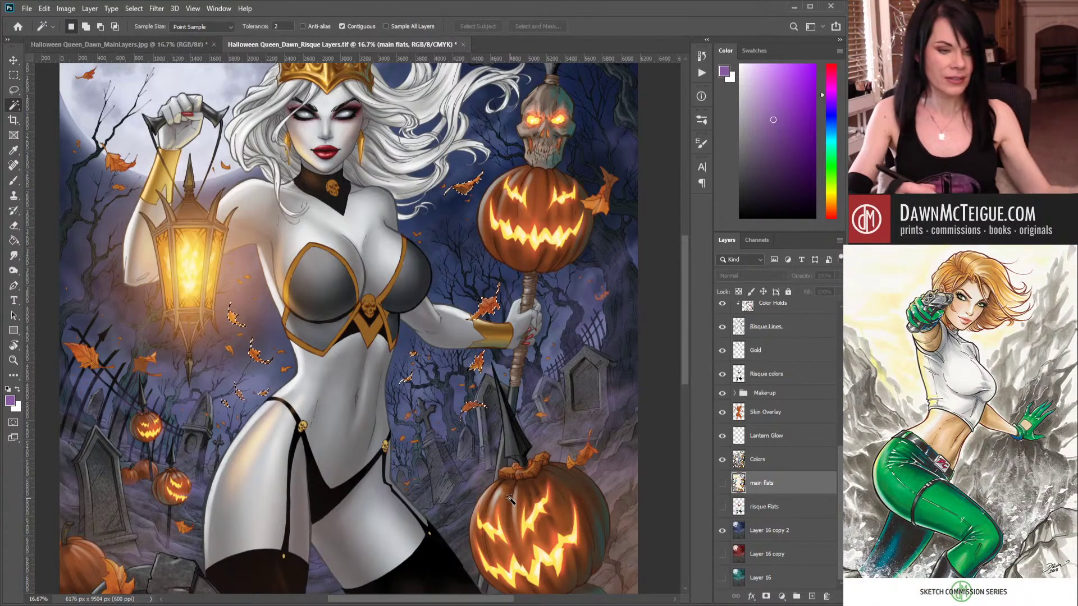
Add the moon to the leaf selection, undo that addition, then clear the selection and return to the Brush tool.
left_click(227, 169, "shift")
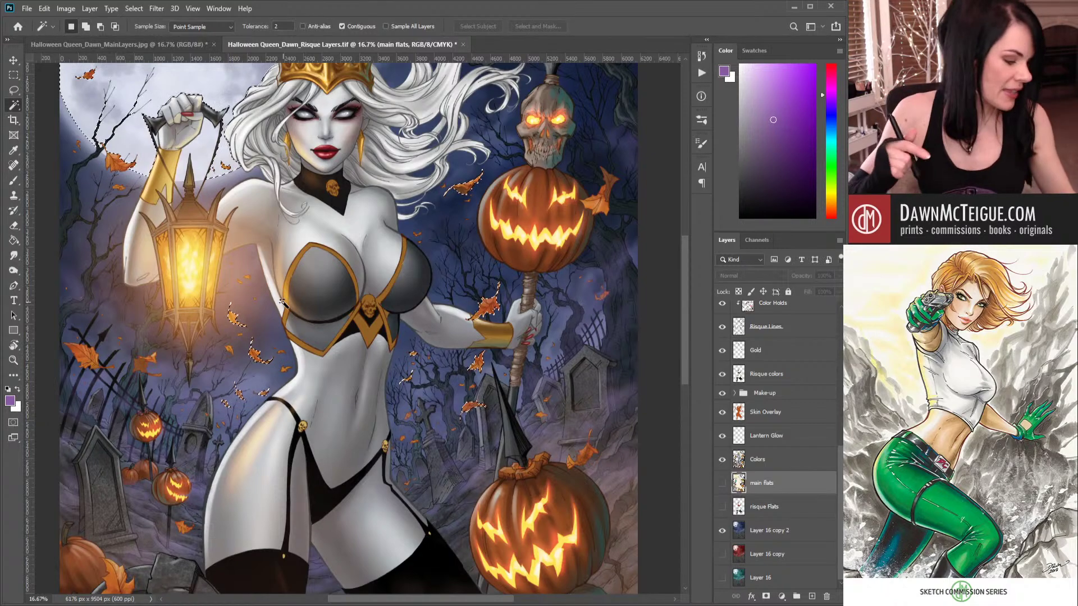
key("ctrl+d")
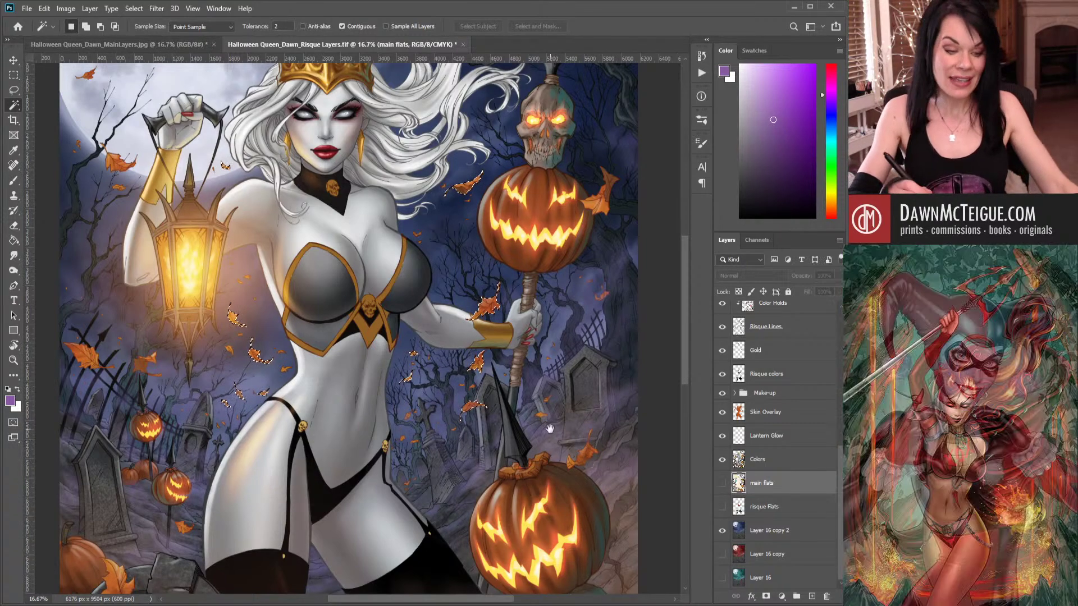
left_click_drag(514, 482, 535, 379)
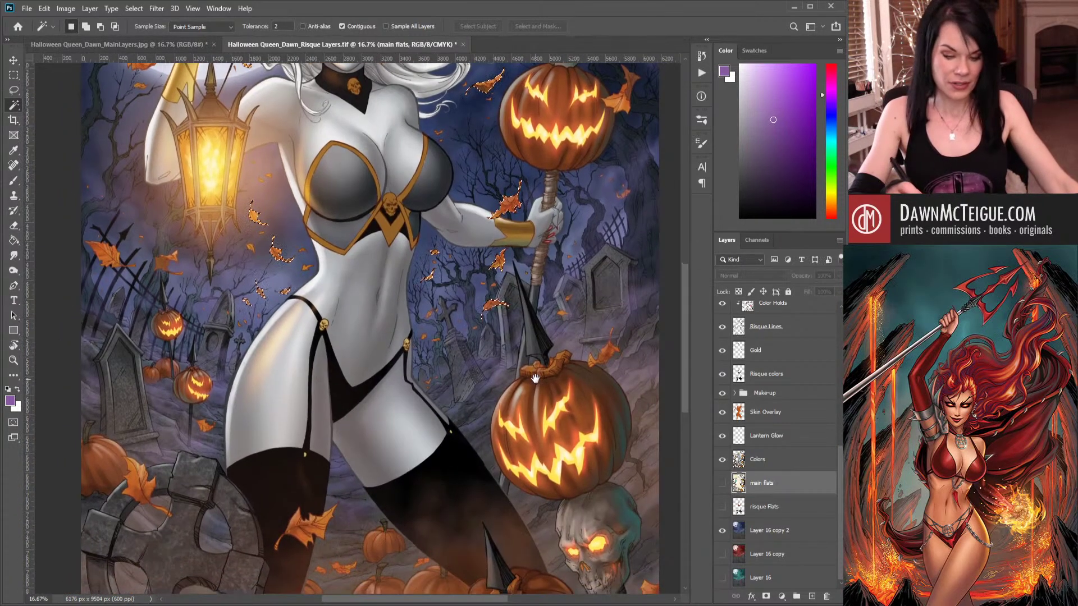
left_click(517, 347, "alt")
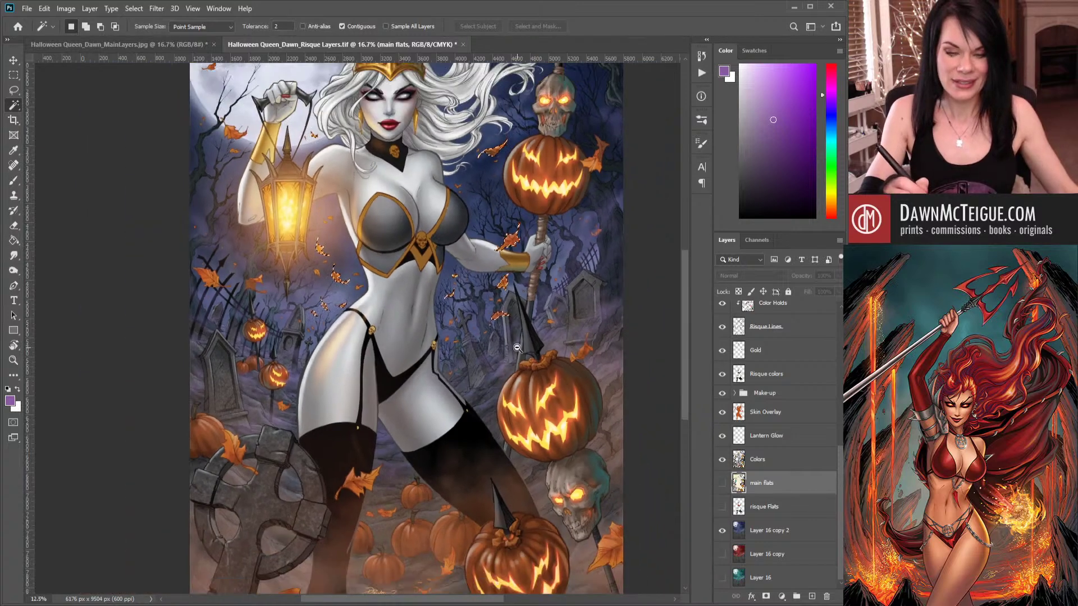
left_click_drag(517, 335, 507, 416)
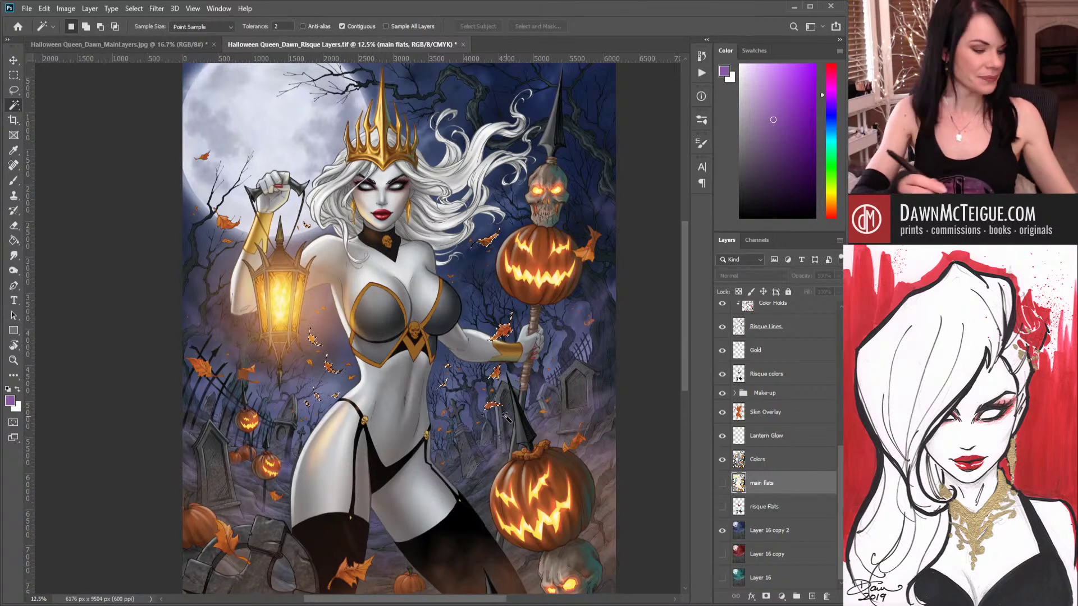
key("b")
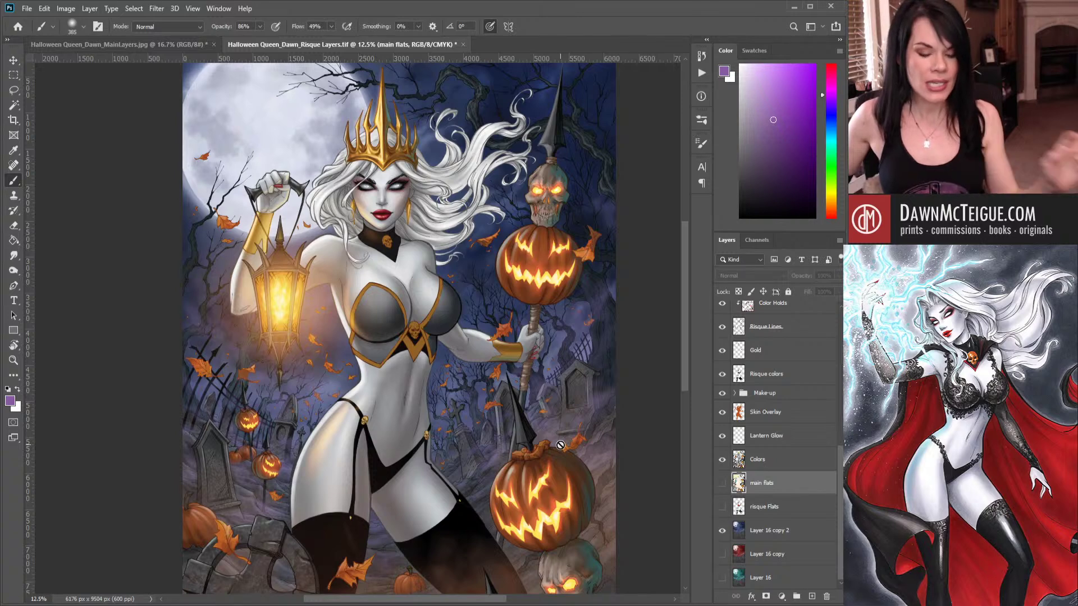
View the Risque artwork whole and closer, then compare it with the entire MainLayers image and return to the Risque file.
left_click(522, 297, "ctrl+alt")
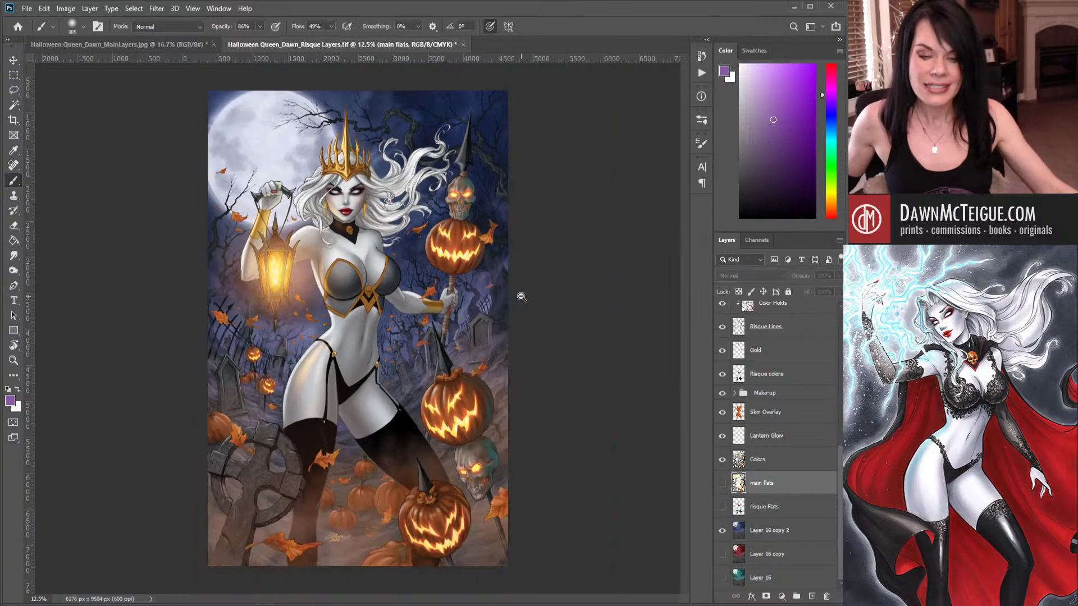
left_click(521, 296, "ctrl+alt")
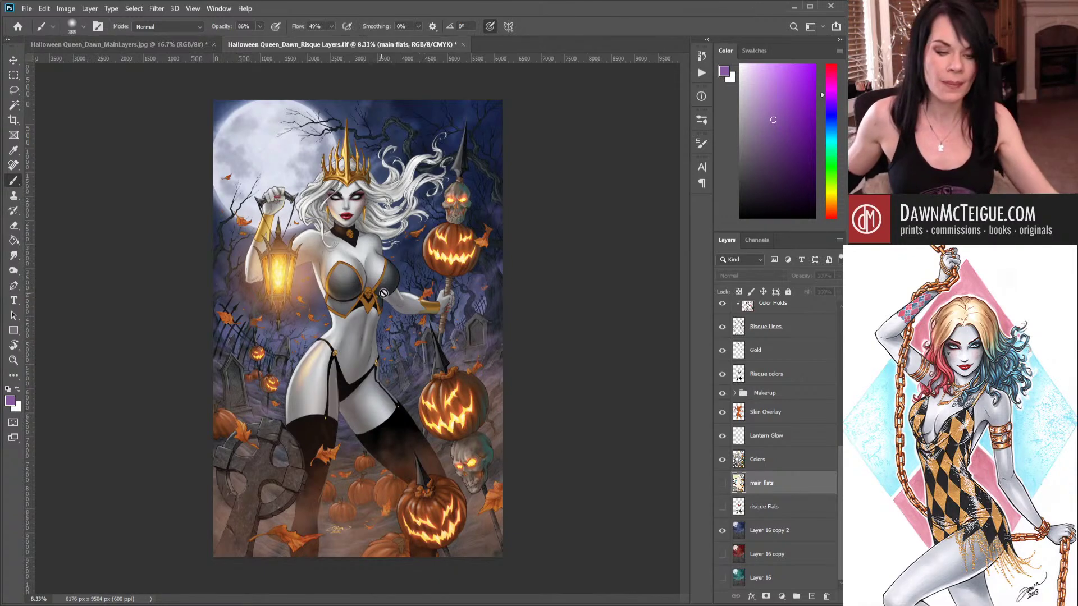
left_click(396, 280)
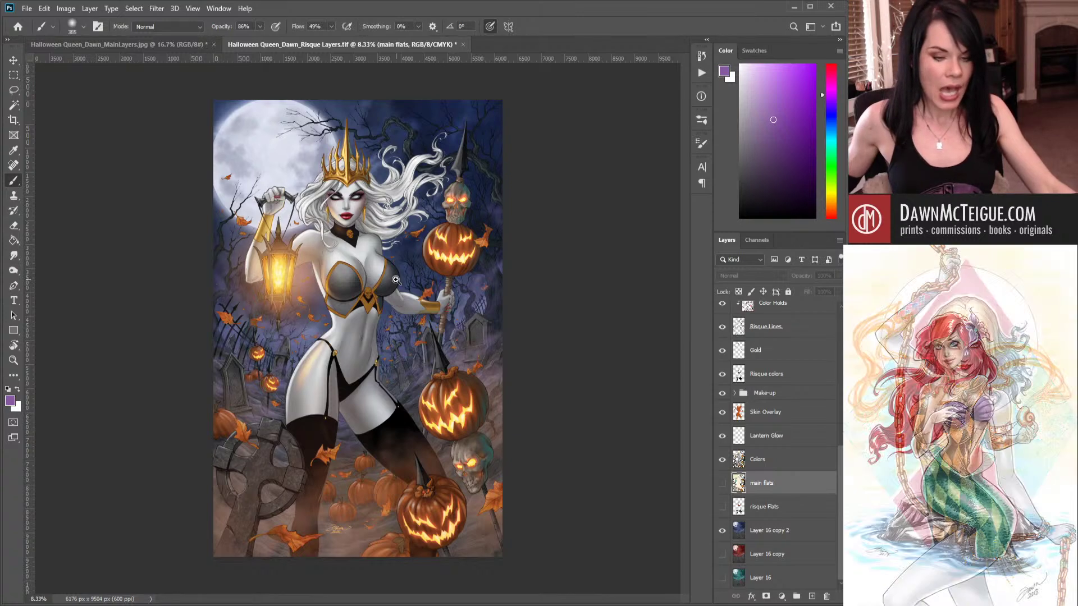
left_click_drag(404, 329, 469, 311)
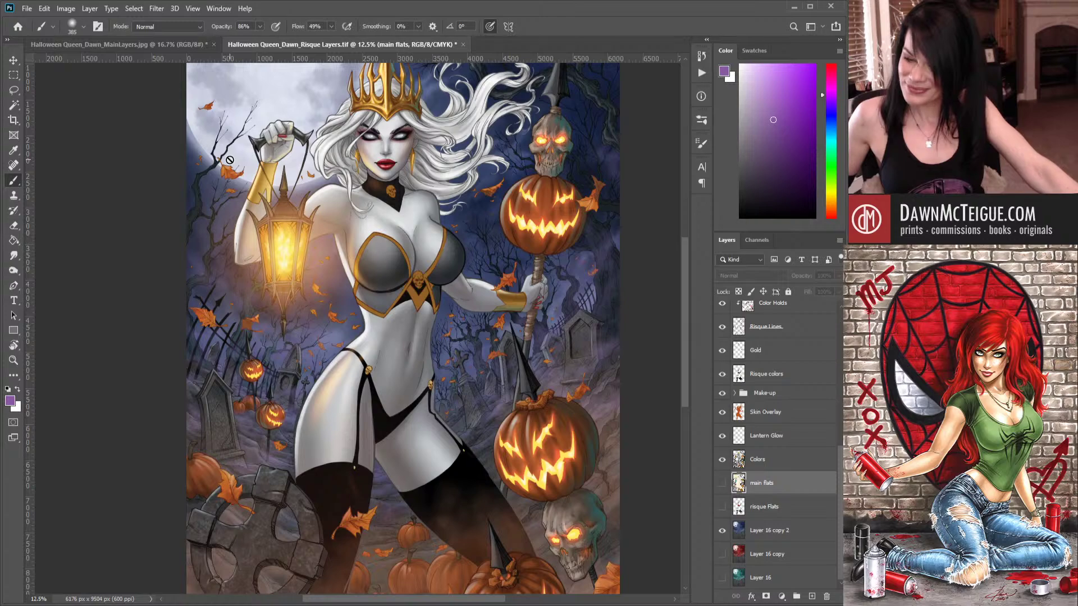
left_click(136, 43)
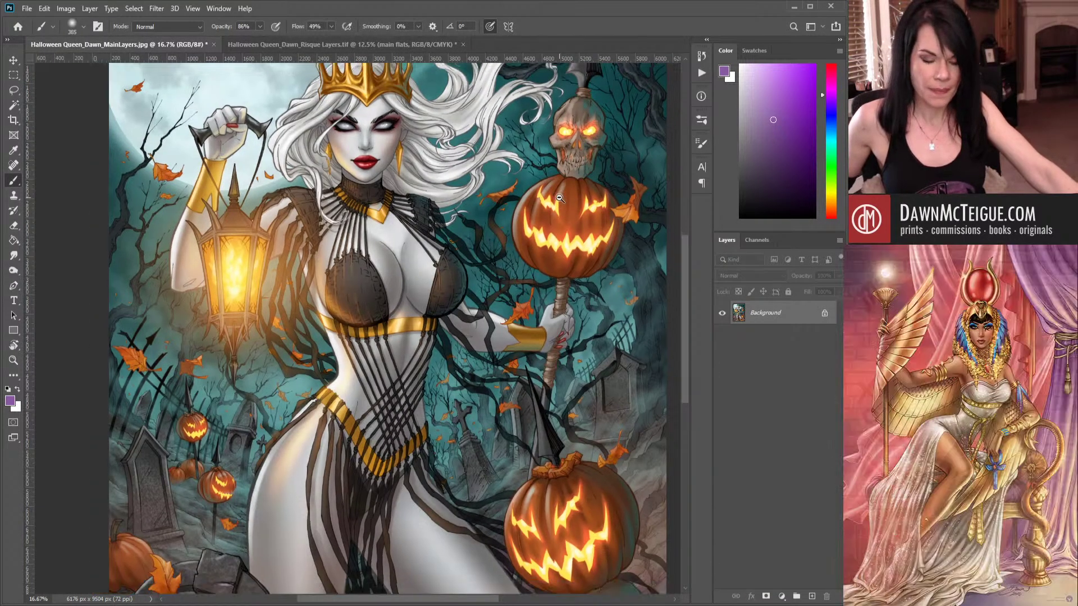
left_click(560, 198, "alt")
left_click(558, 194, "alt")
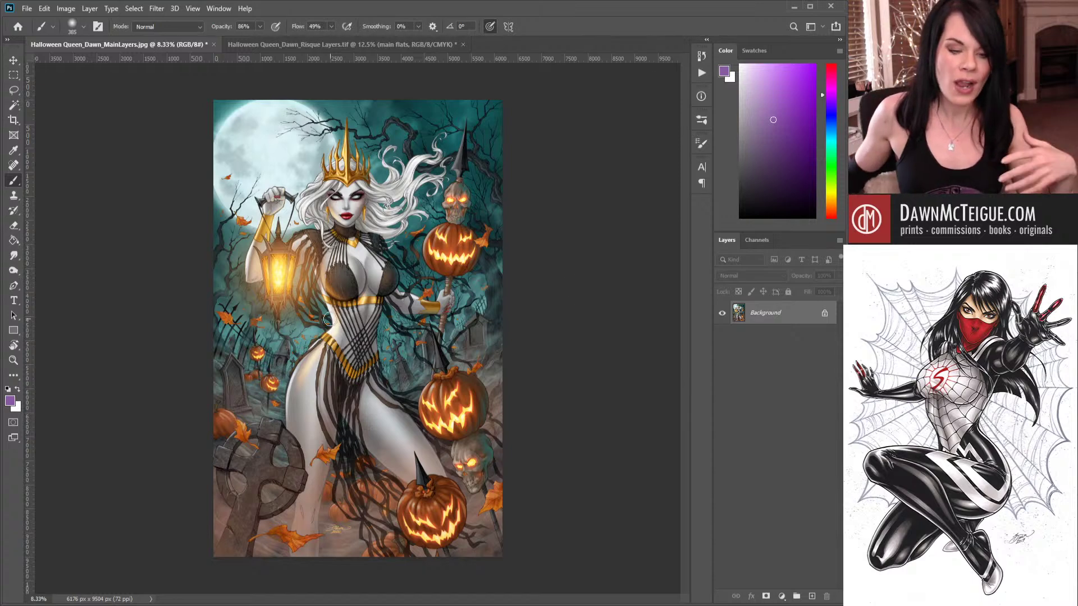
left_click(279, 45)
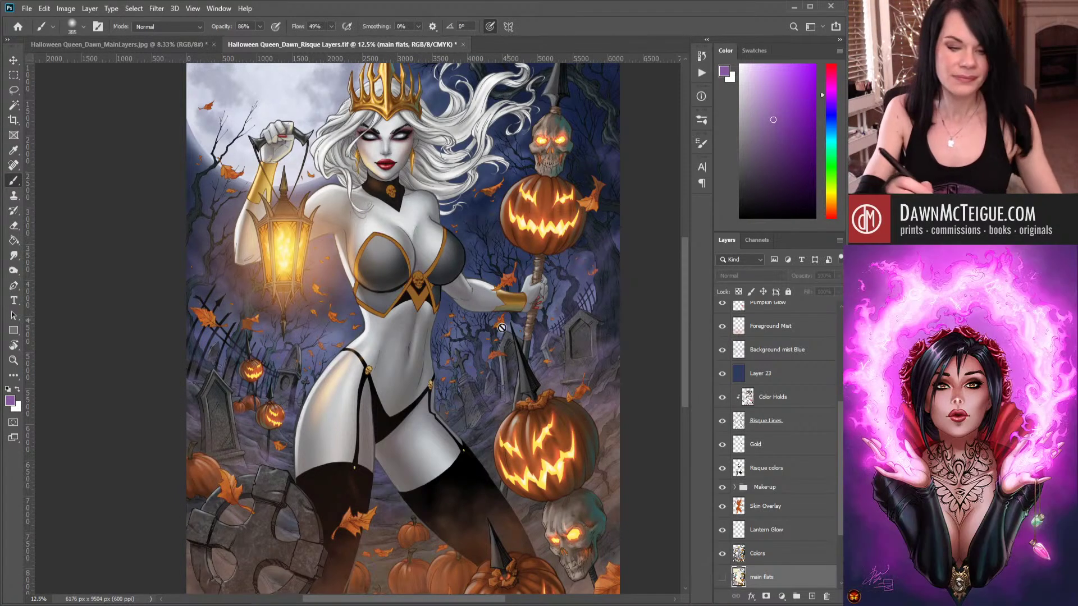
left_click(530, 336, "alt")
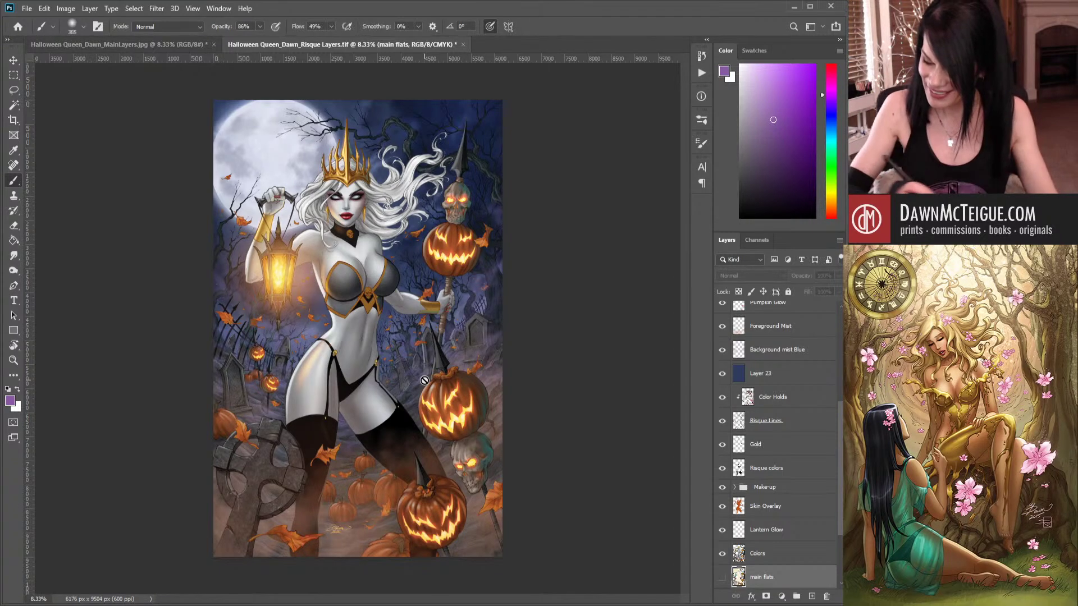
Make the Colors layer active and change the brush colour to a muted greyish purple.
left_click(789, 555)
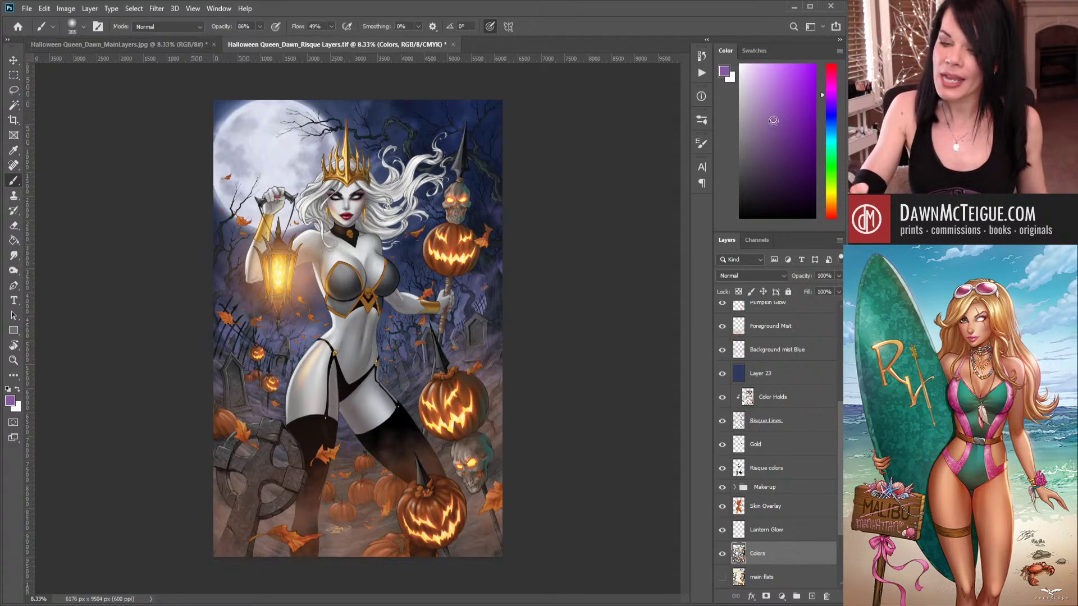
left_click_drag(773, 119, 755, 135)
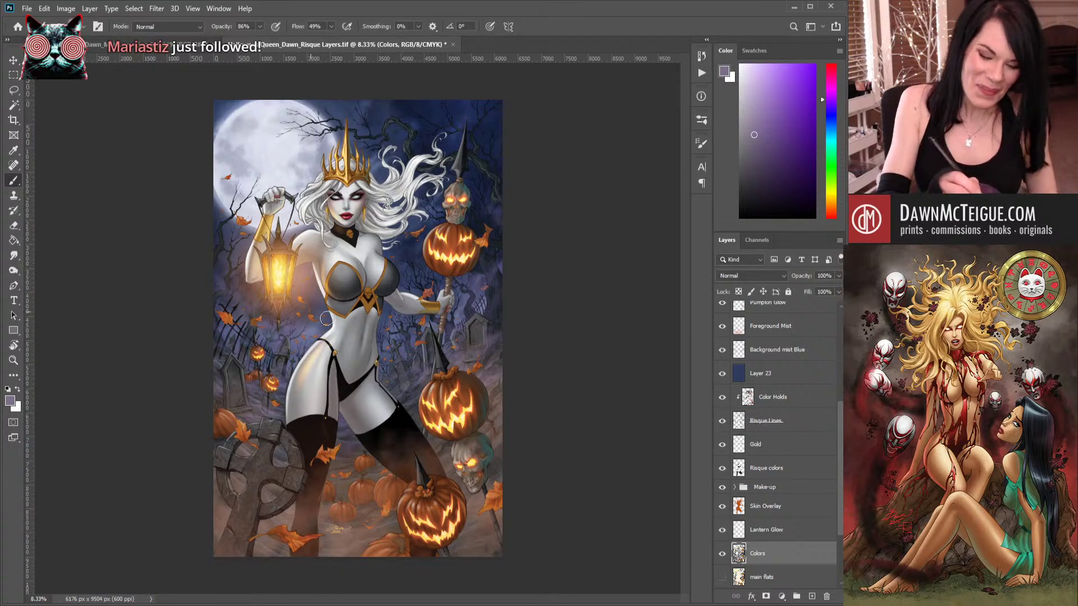
scroll(376, 317, "down", 1)
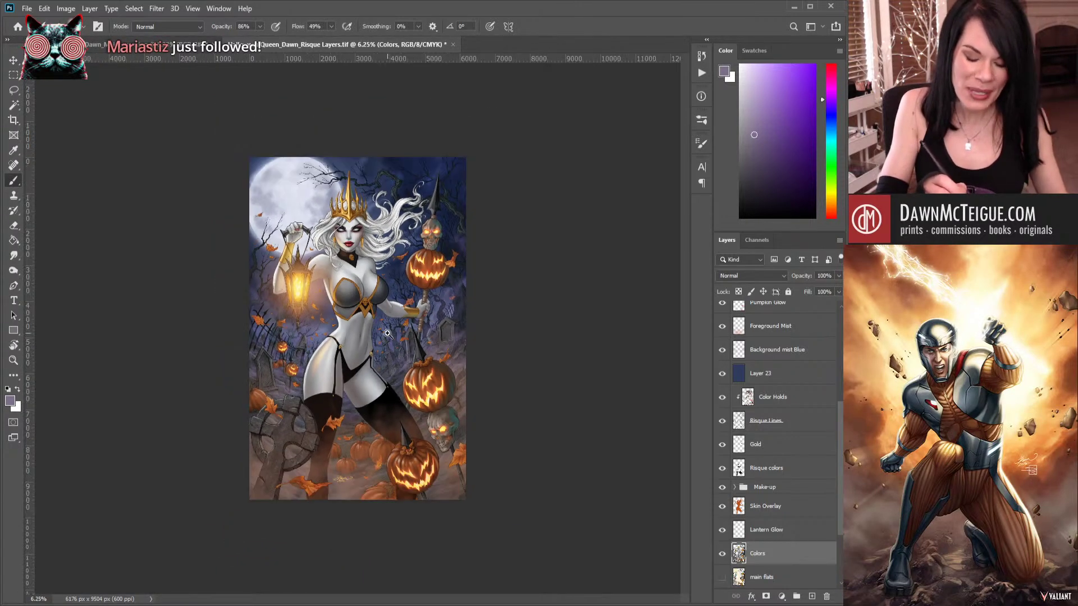
scroll(379, 326, "up", 2)
scroll(382, 332, "up", 3)
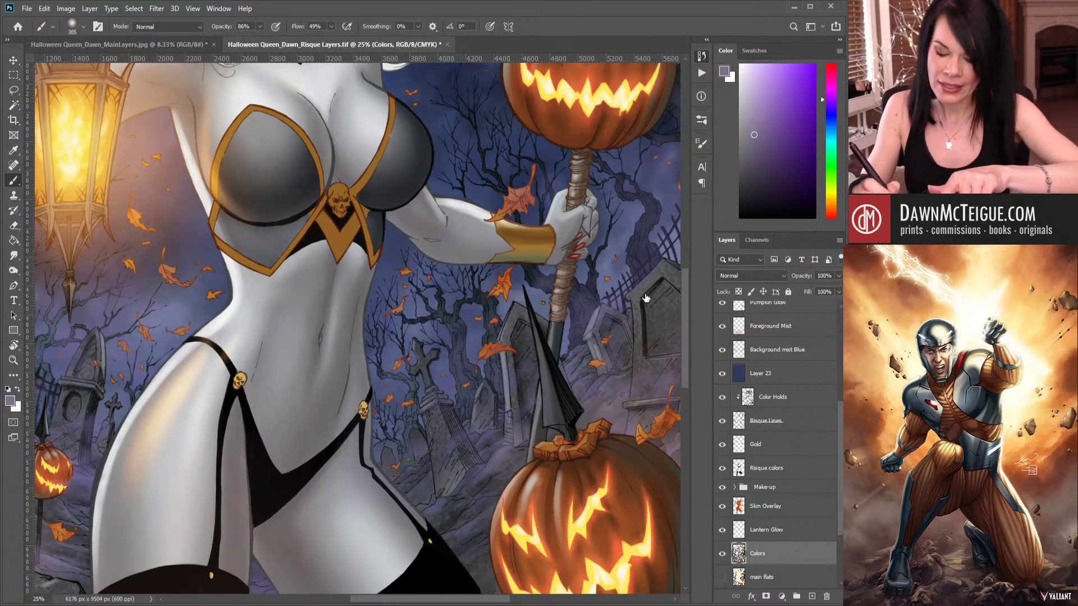
Switch to the main flats layer and back to Colors, and examine the torso, lantern and surrounding background close up.
key("alt+bracketleft")
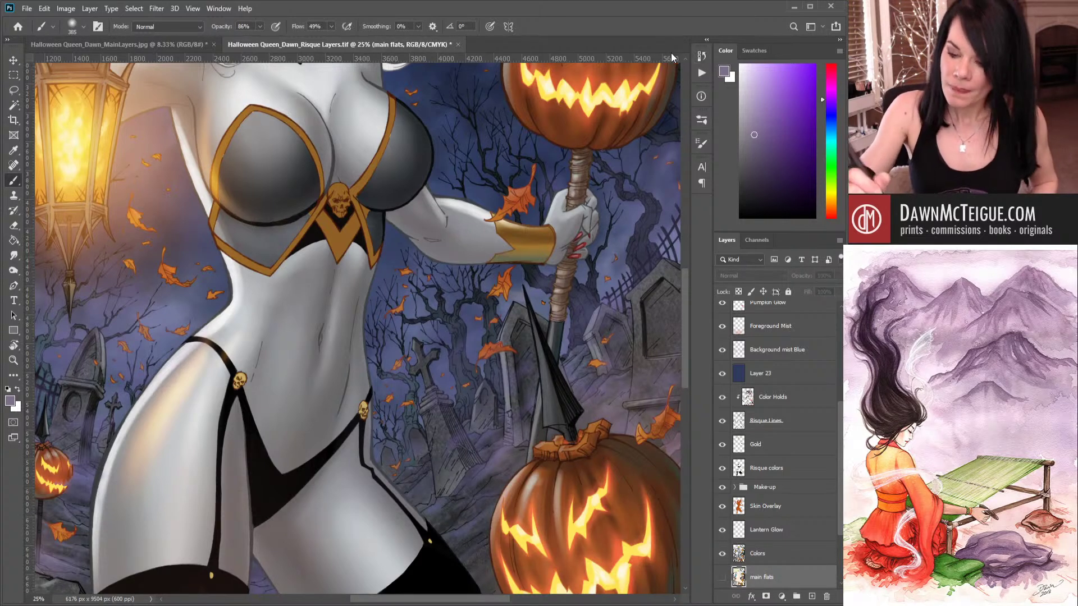
left_click(779, 555)
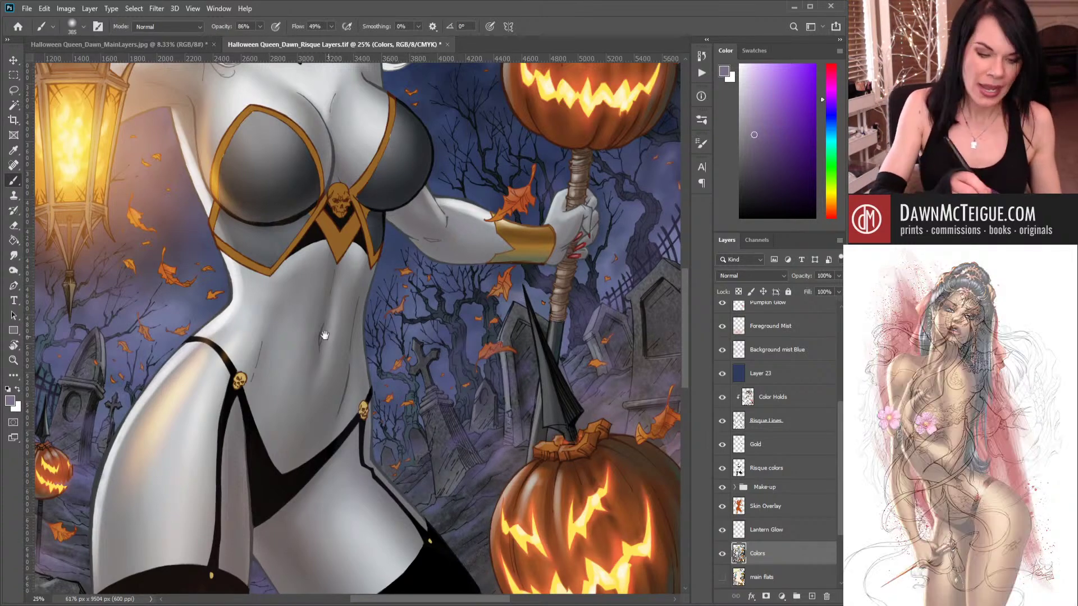
left_click_drag(302, 329, 495, 396)
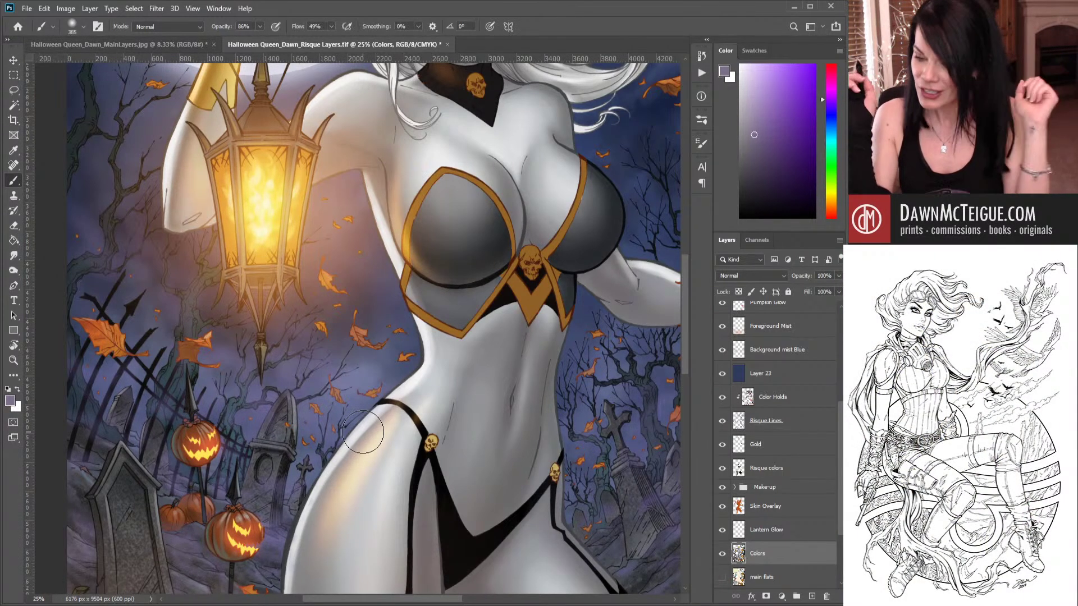
left_click(550, 298, "alt")
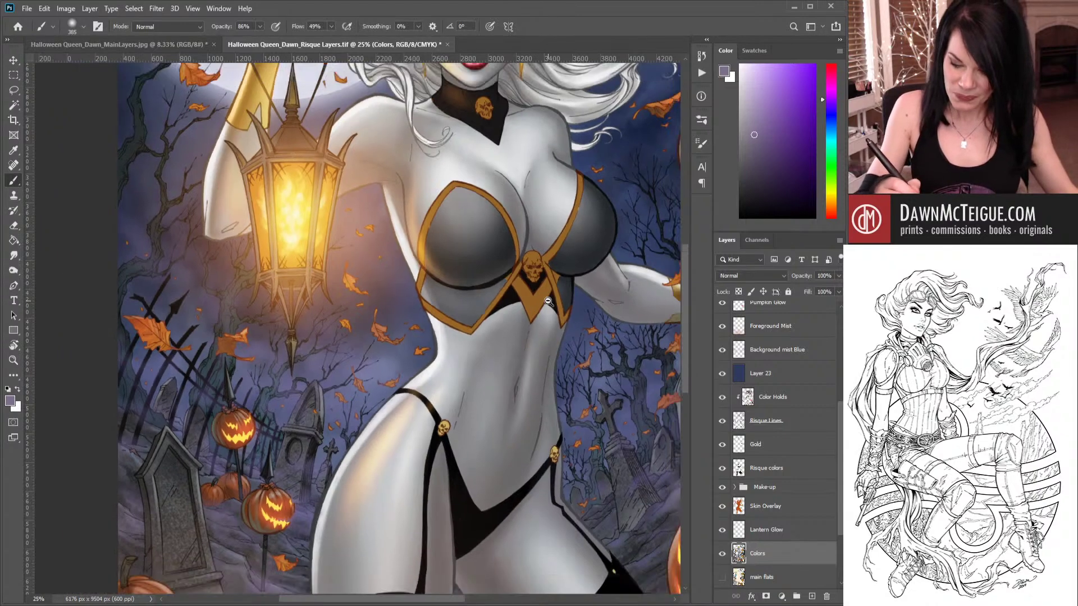
Examine the whole Risque artwork, then inspect the staff's glowing skull and jack-o'-lantern close up.
left_click(559, 330, "alt")
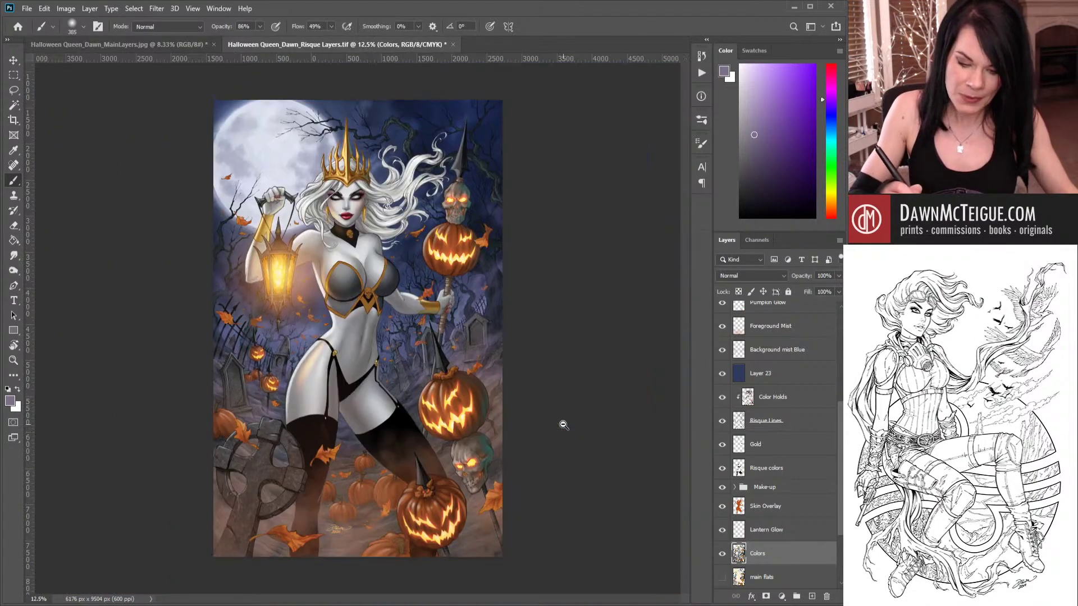
left_click(564, 425, "alt")
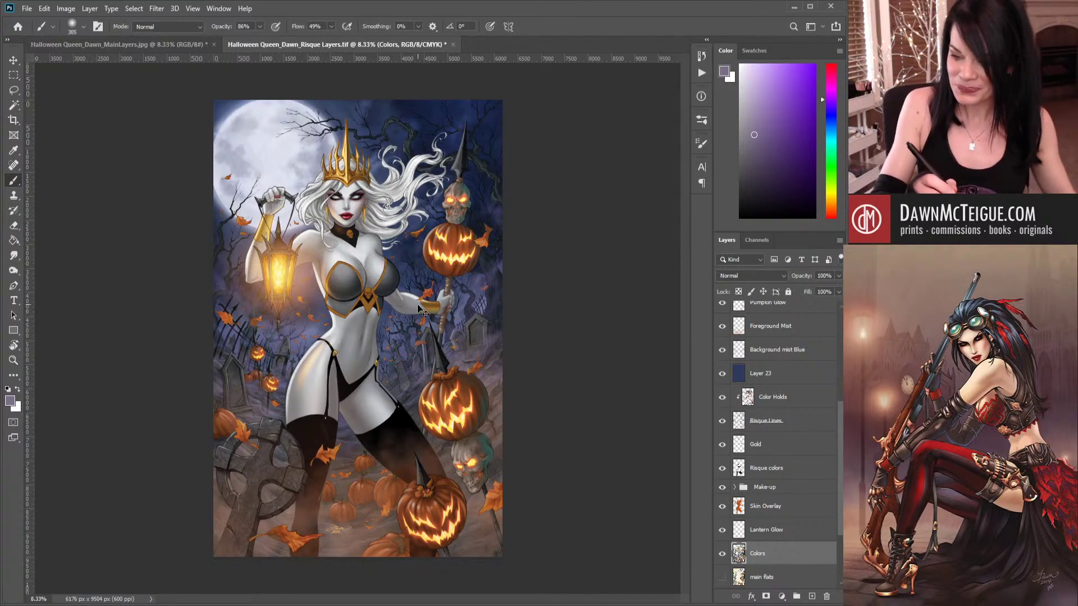
left_click(424, 337, "ctrl")
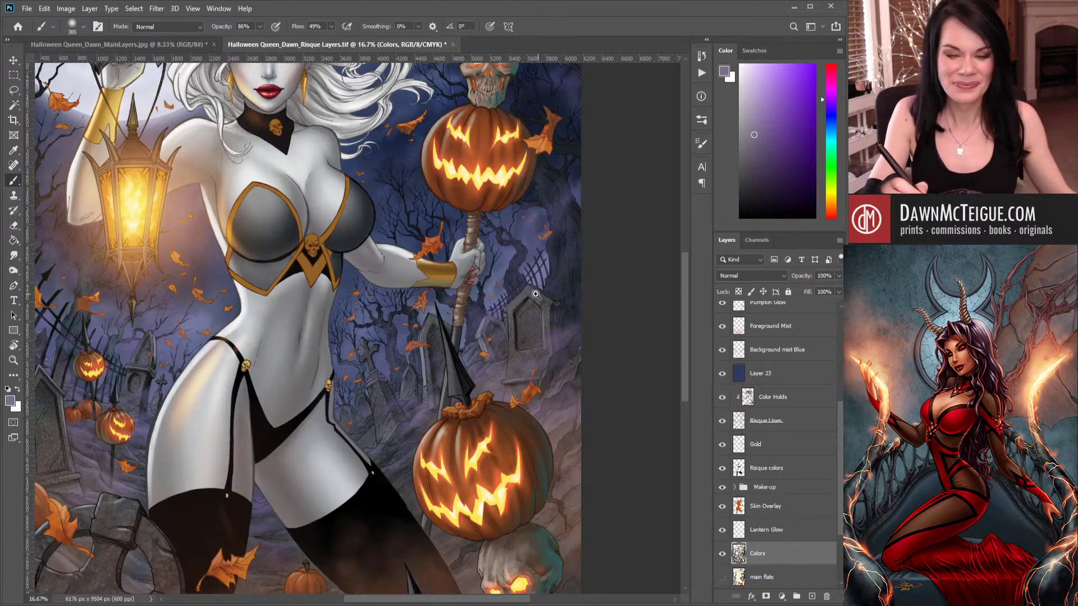
scroll(536, 310, "down", 1)
left_click_drag(490, 342, 546, 425)
left_click_drag(541, 349, 495, 382)
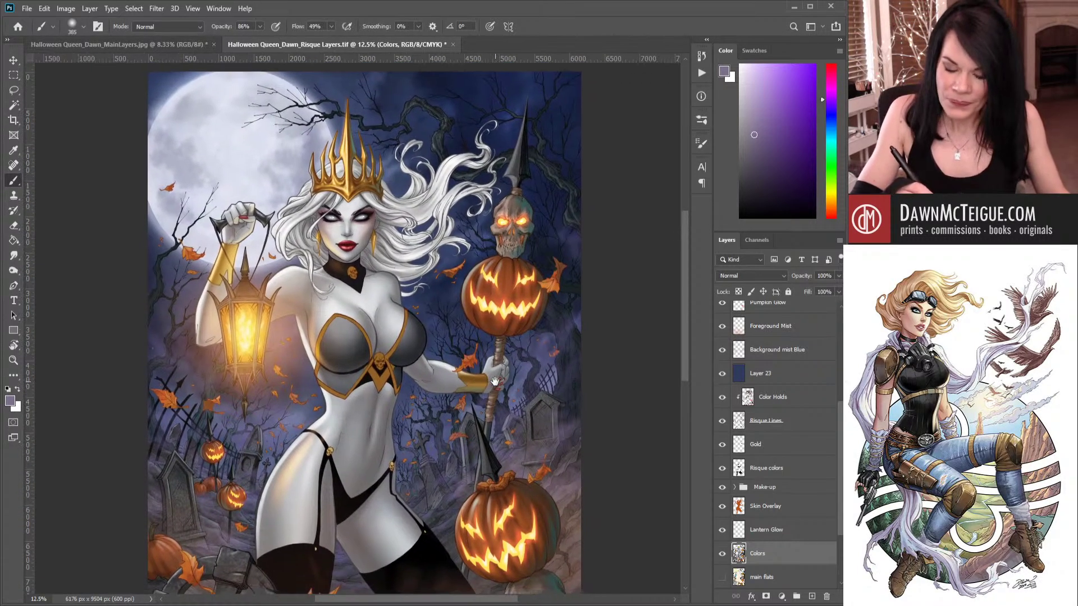
left_click(520, 224, "ctrl")
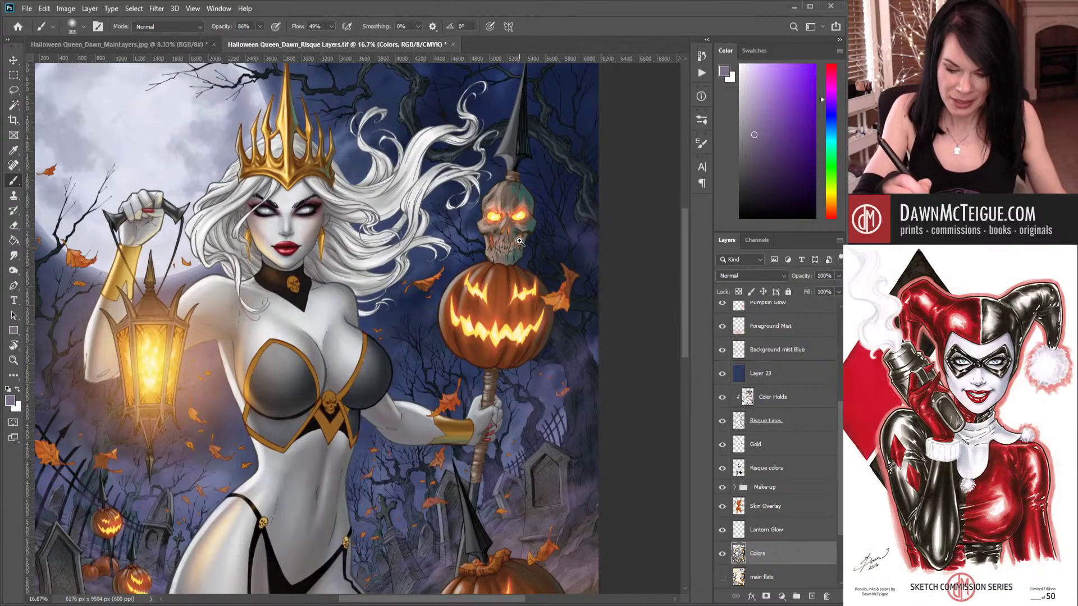
left_click(519, 241, "ctrl")
left_click_drag(538, 318, 508, 402)
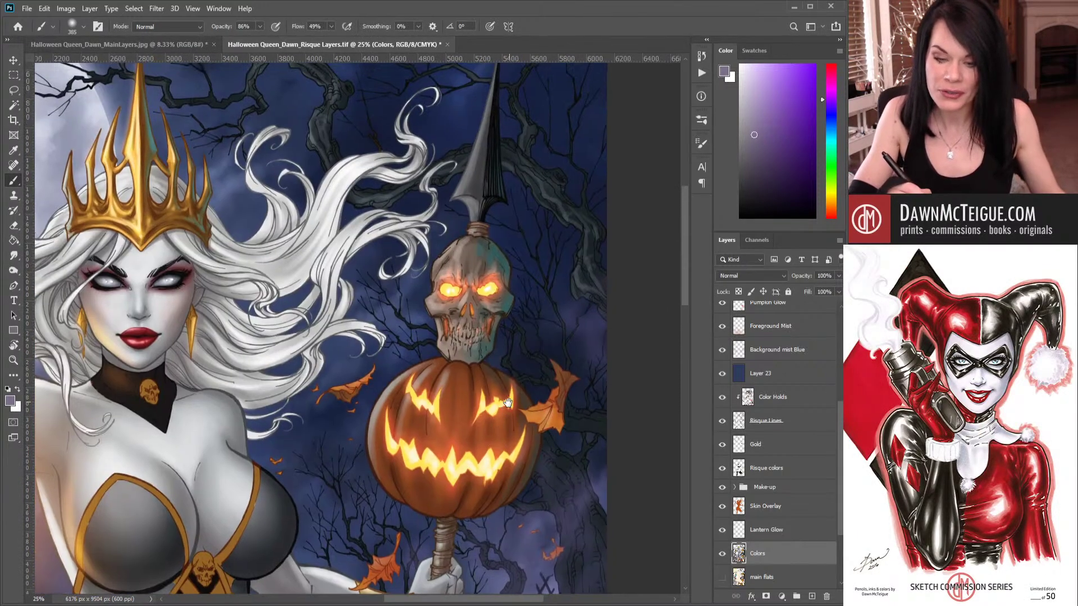
left_click(503, 350, "ctrl")
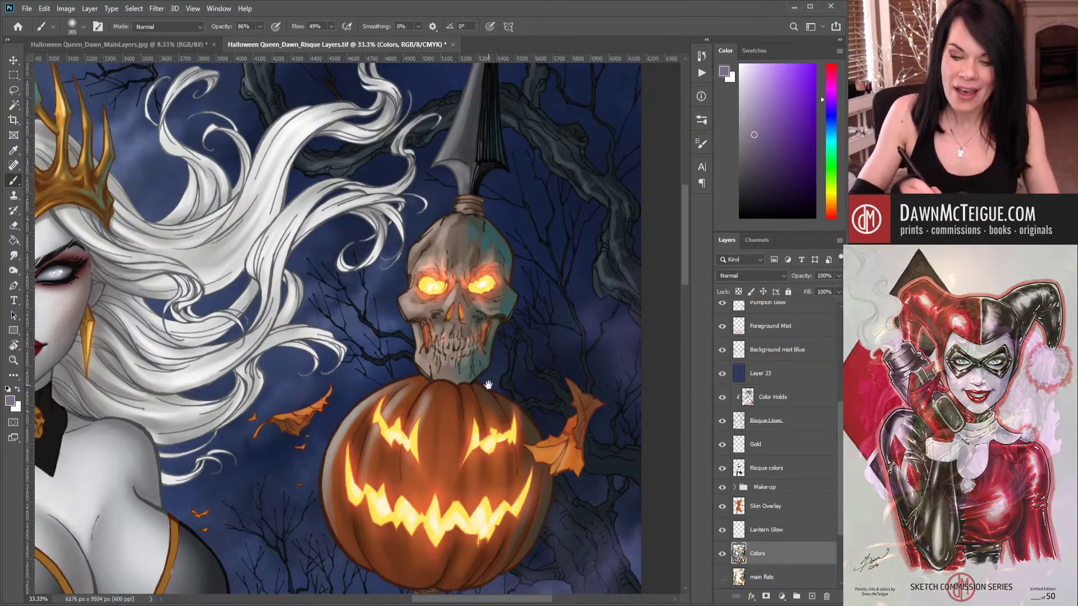
left_click_drag(483, 386, 521, 422)
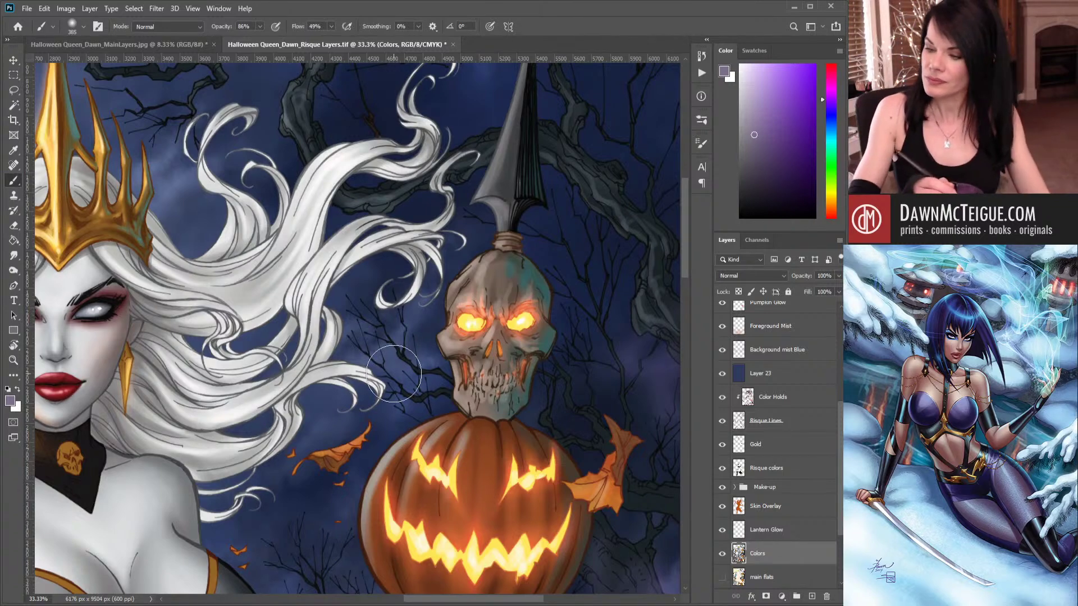
Use the Magic Wand on the main flats layer to select the staff's upper skull and add the lower skull.
scroll(841, 486, "down", 3)
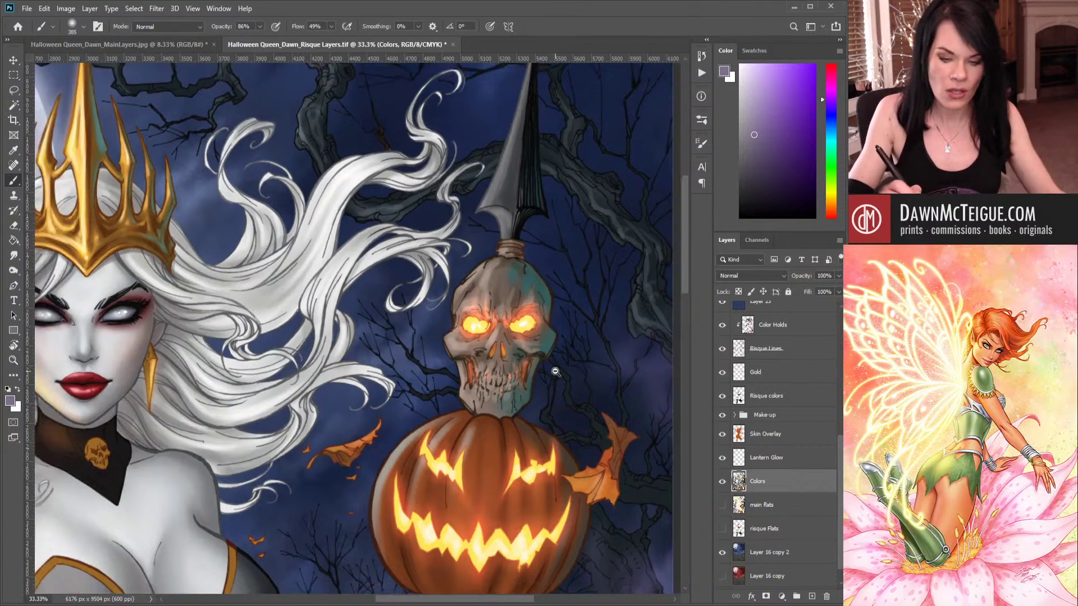
left_click(557, 373, "alt")
left_click(562, 388, "alt")
left_click(562, 387, "alt")
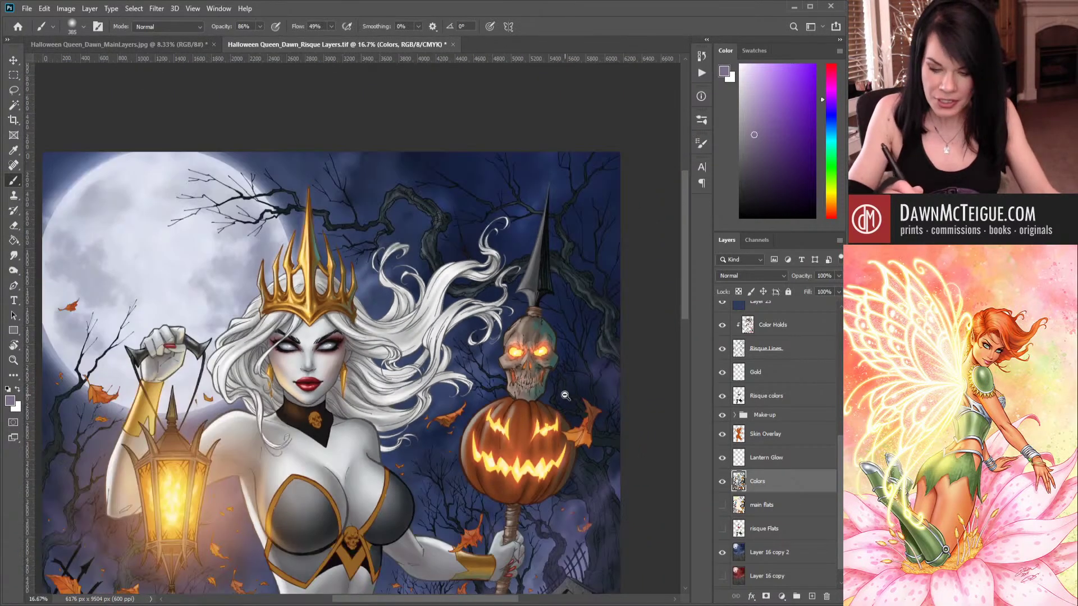
mouse_move(562, 461)
left_mouse_down()
mouse_move(551, 343)
mouse_move(538, 330)
left_mouse_up()
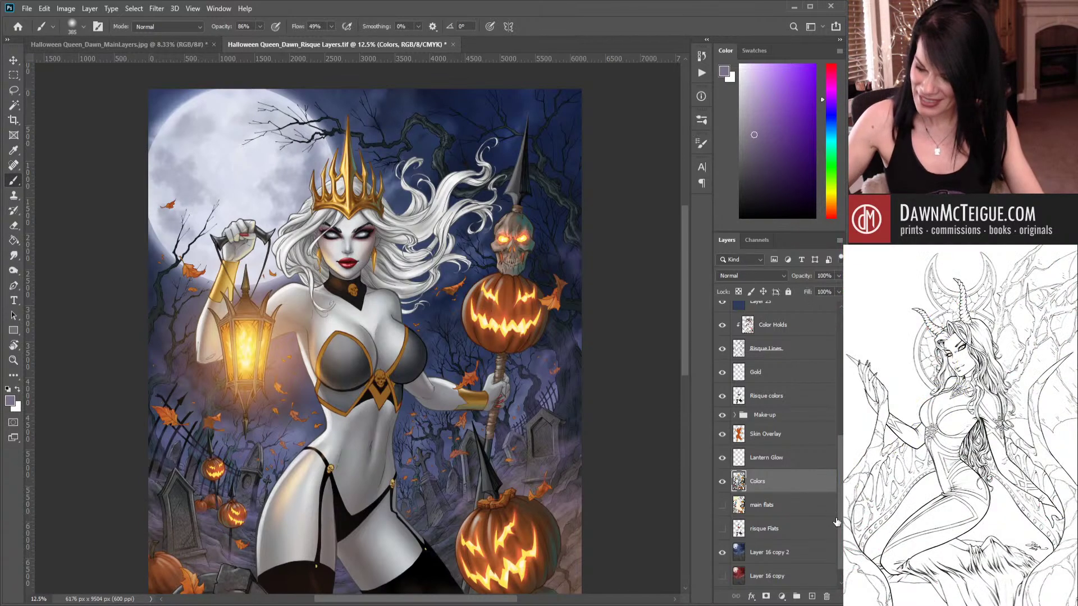
scroll(841, 544, "down", 1)
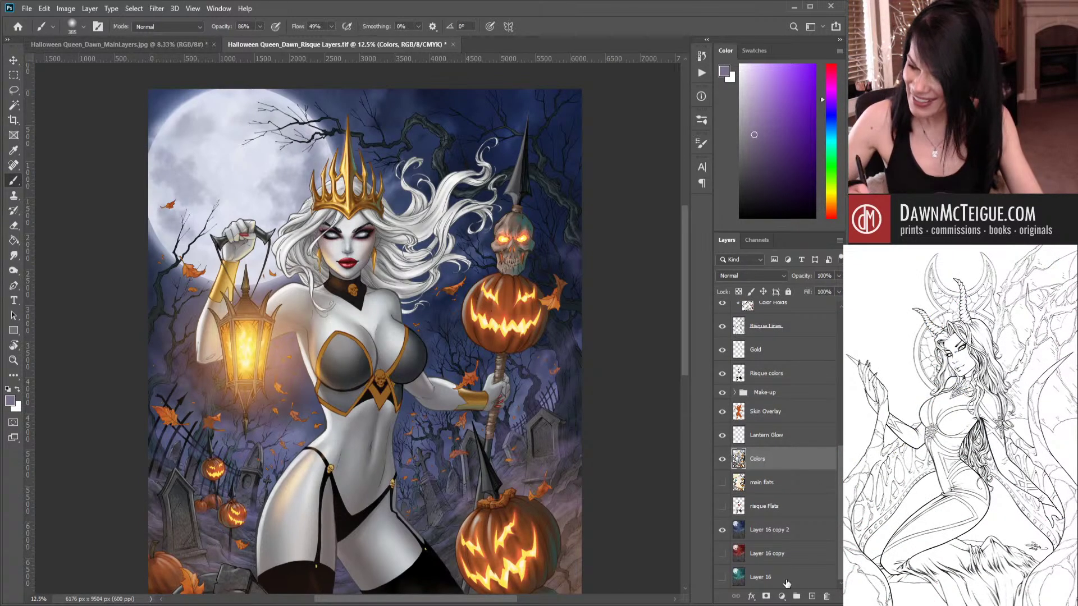
left_click(782, 489)
key("alt")
key("w")
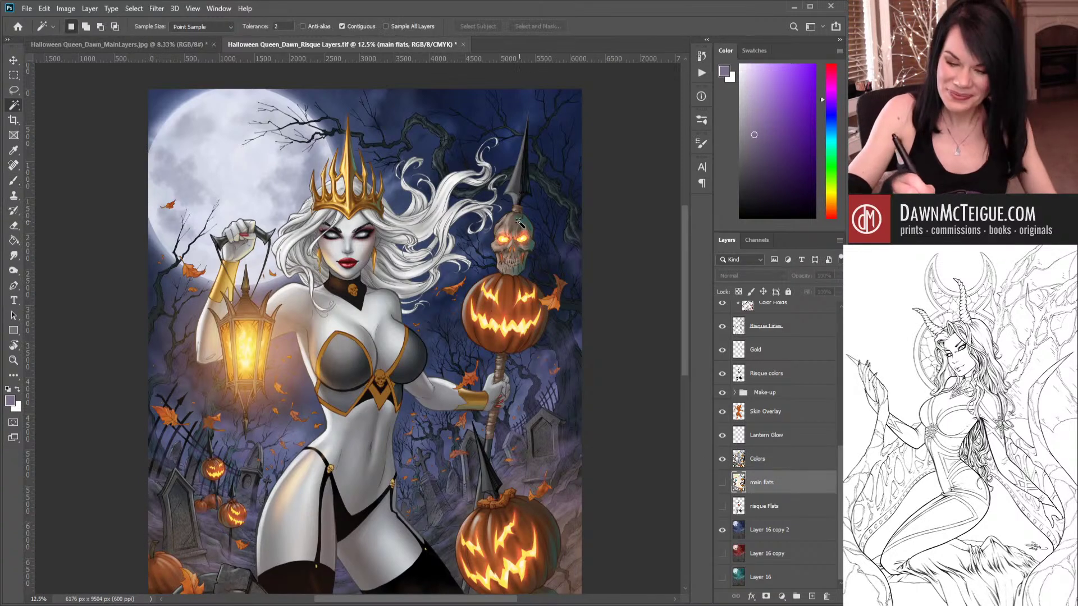
left_click(522, 236)
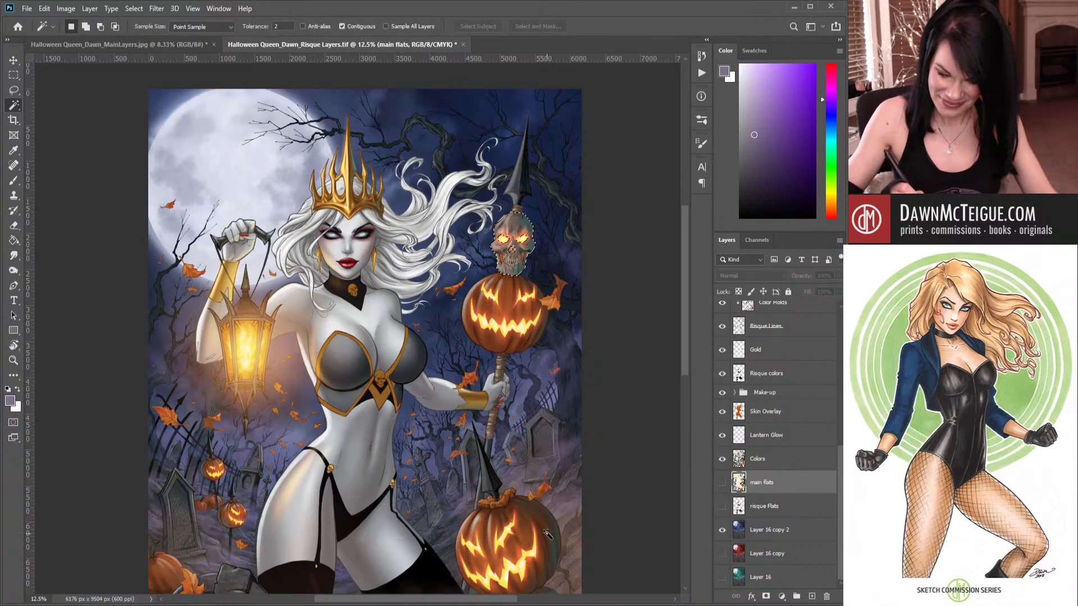
left_click_drag(552, 456, 543, 269)
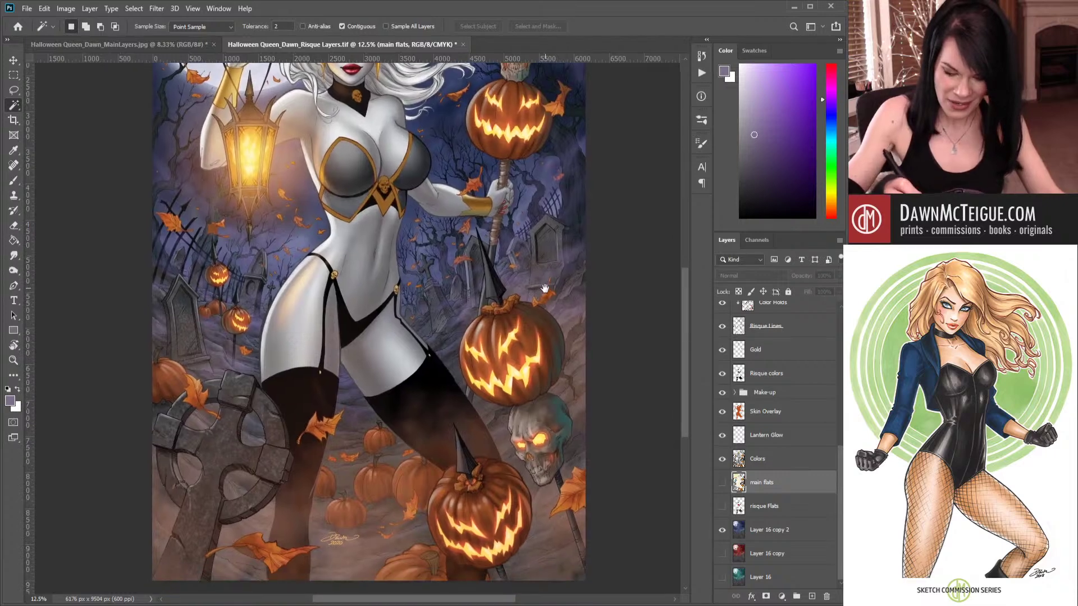
key("shift")
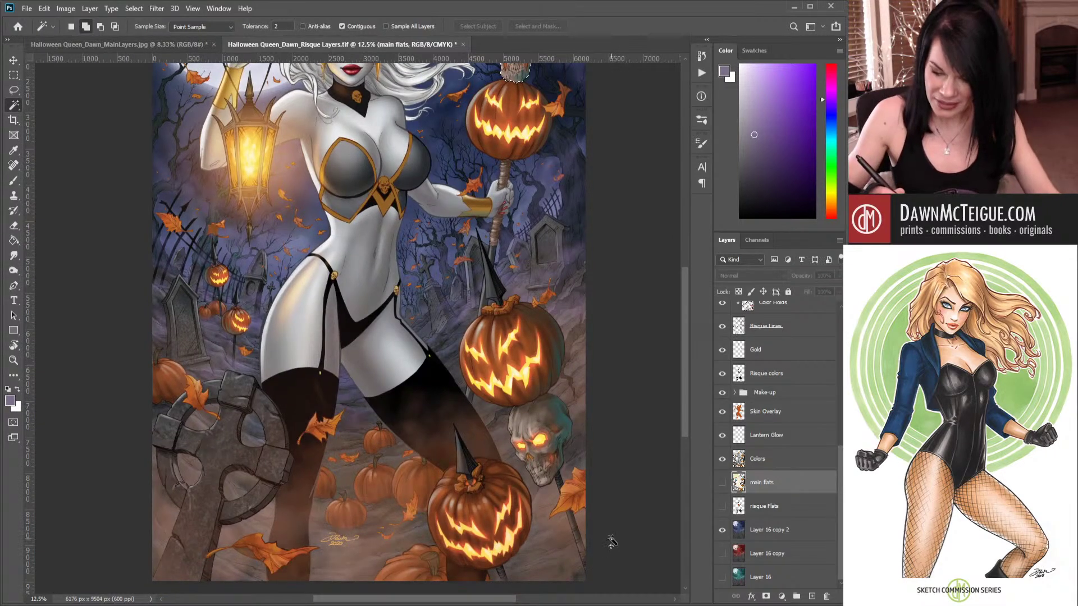
Make the Colors layer active, sample the lower skull's teal rim light and shift the skulls' teal tones to muted blue.
left_click(781, 464)
key("ctrl+d")
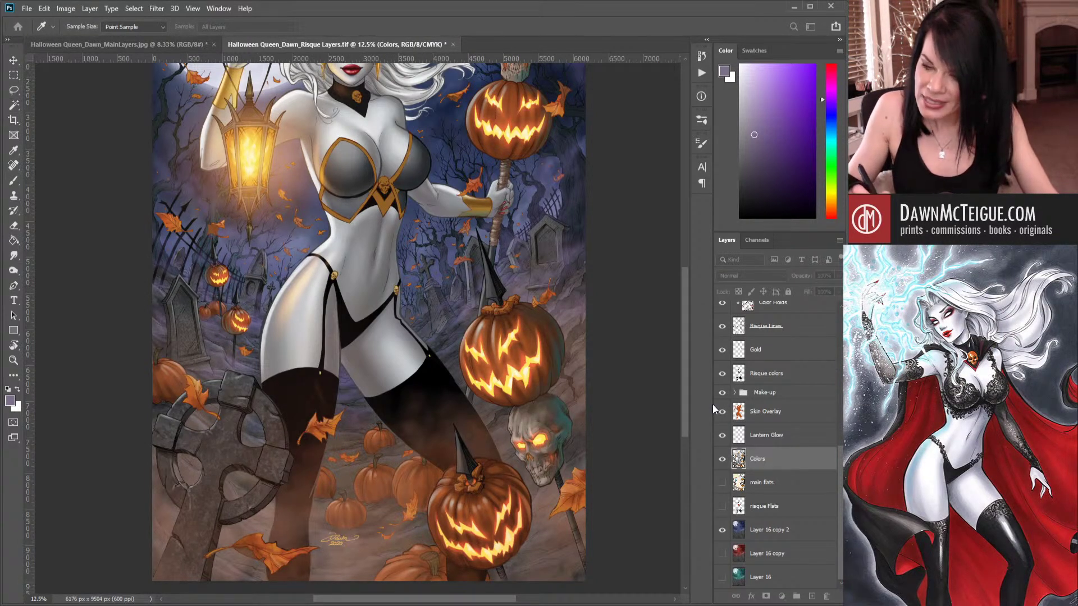
left_click(570, 412)
left_click(571, 413)
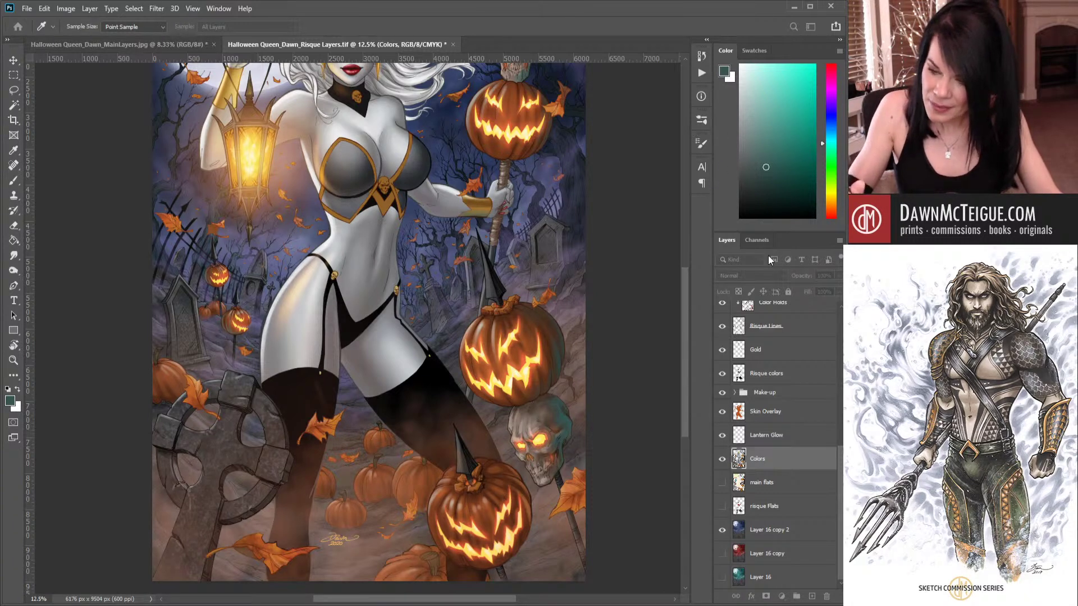
left_click(720, 390)
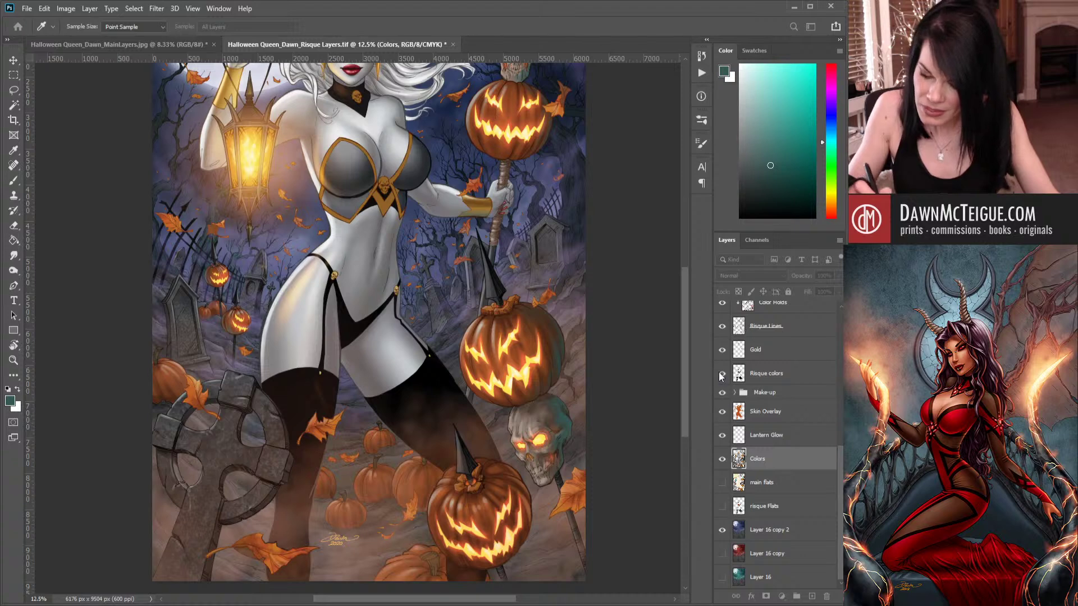
left_click_drag(727, 355, 735, 354)
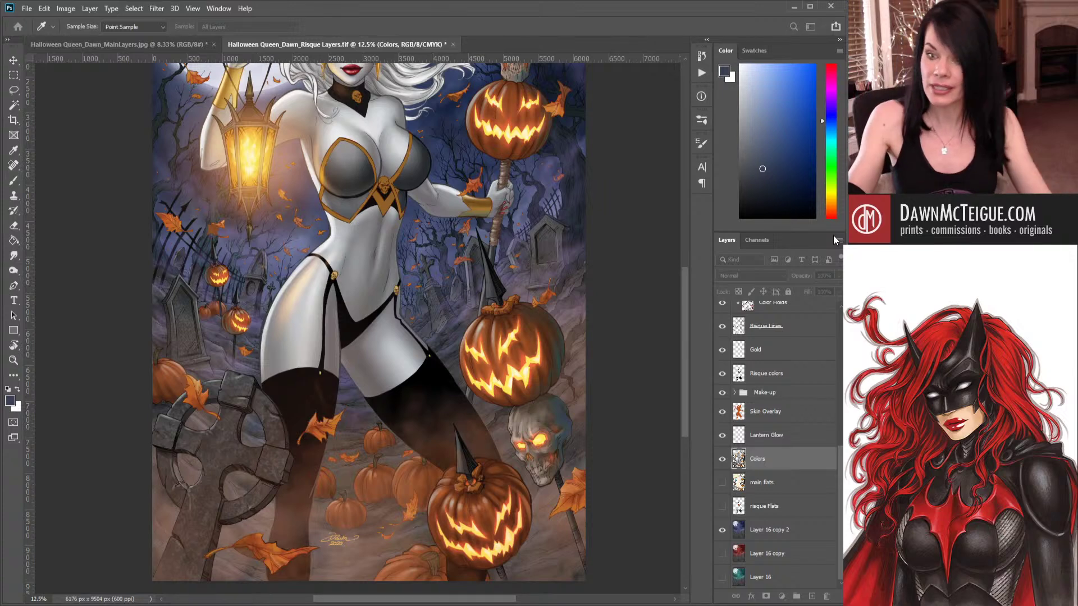
Return to the Brush tool with a dark blue colour, size 23 and 59% opacity, ready over the staff's upper skull.
key("w")
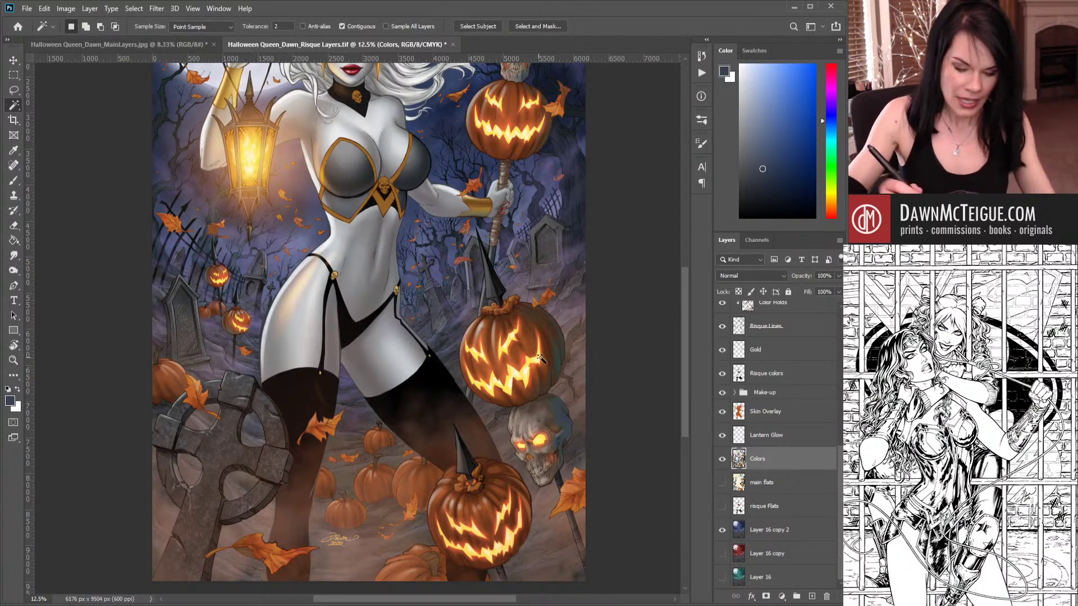
key("b")
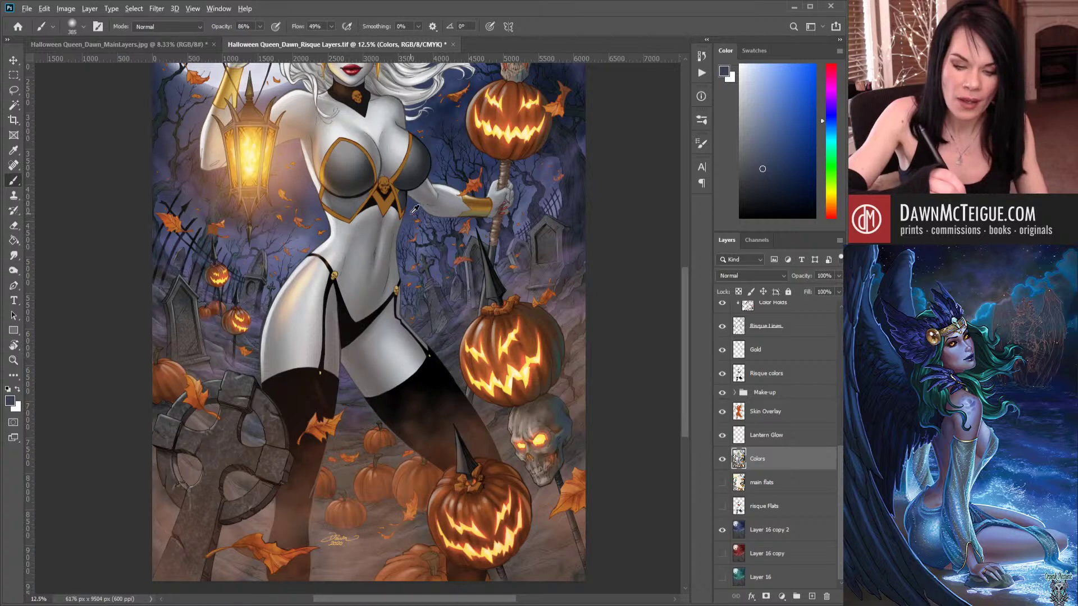
mouse_move(549, 233)
left_mouse_down()
mouse_move(466, 418)
mouse_move(486, 448)
left_mouse_up()
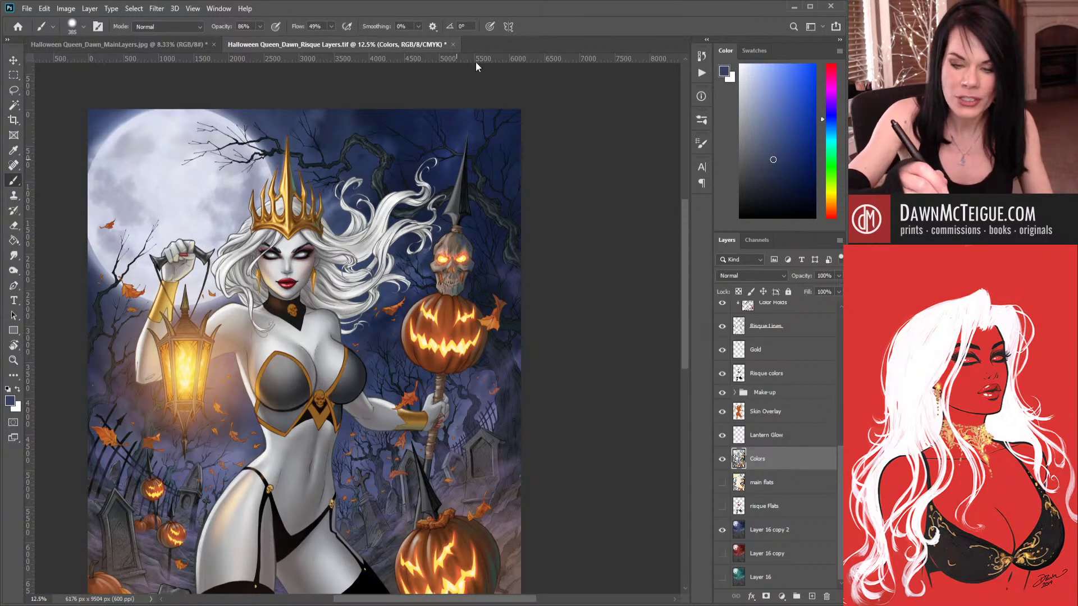
left_click_drag(570, 175, 525, 173)
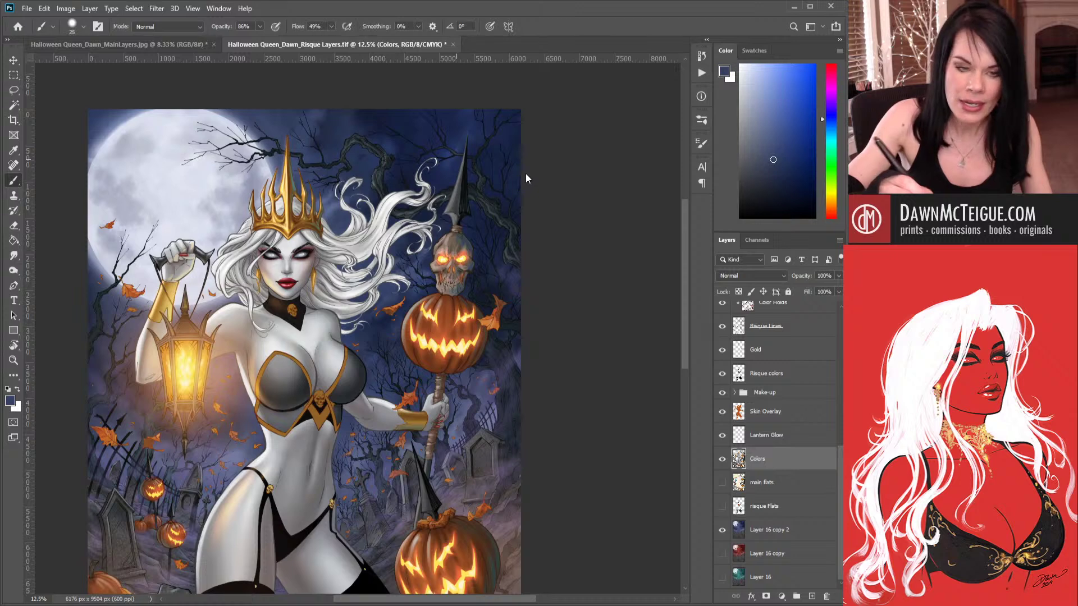
mouse_move(261, 26)
left_mouse_down()
mouse_move(248, 34)
mouse_move(260, 38)
left_mouse_up()
scroll(466, 255, "up", 3)
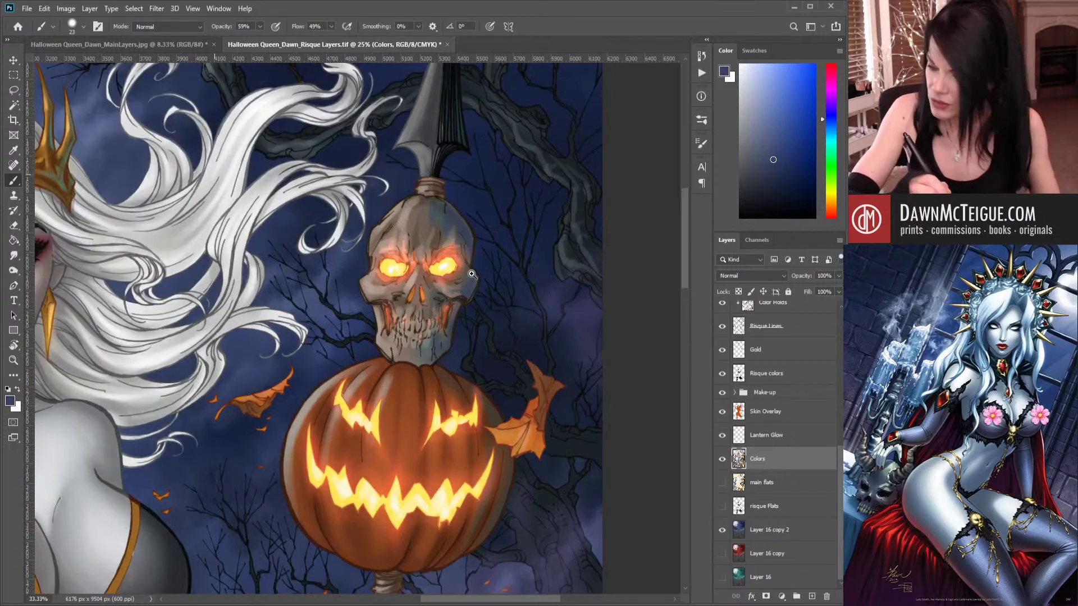
scroll(471, 274, "up", 1)
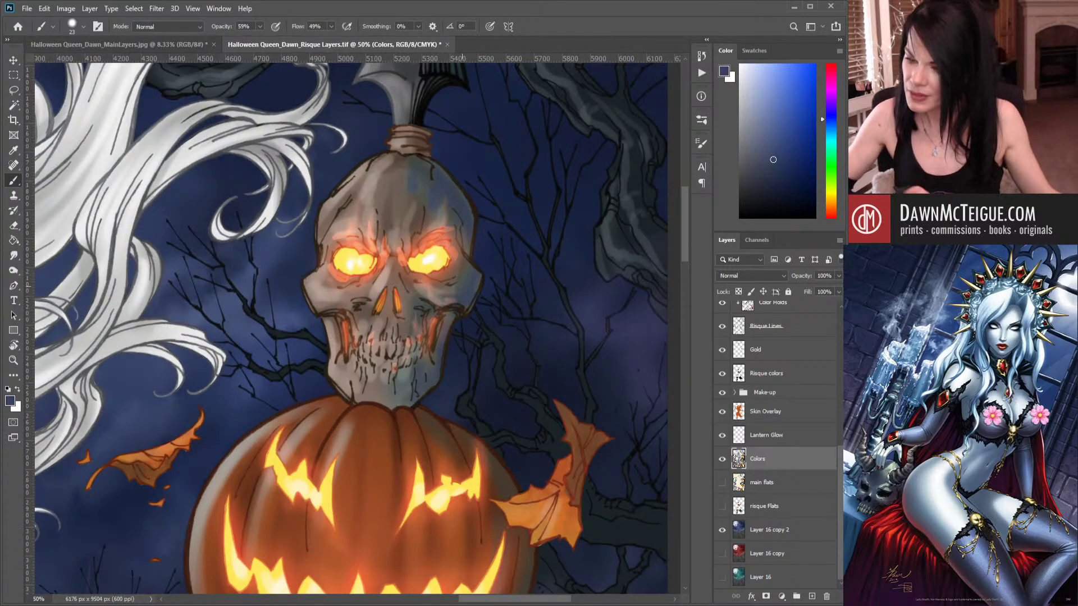
left_click_drag(459, 288, 470, 361)
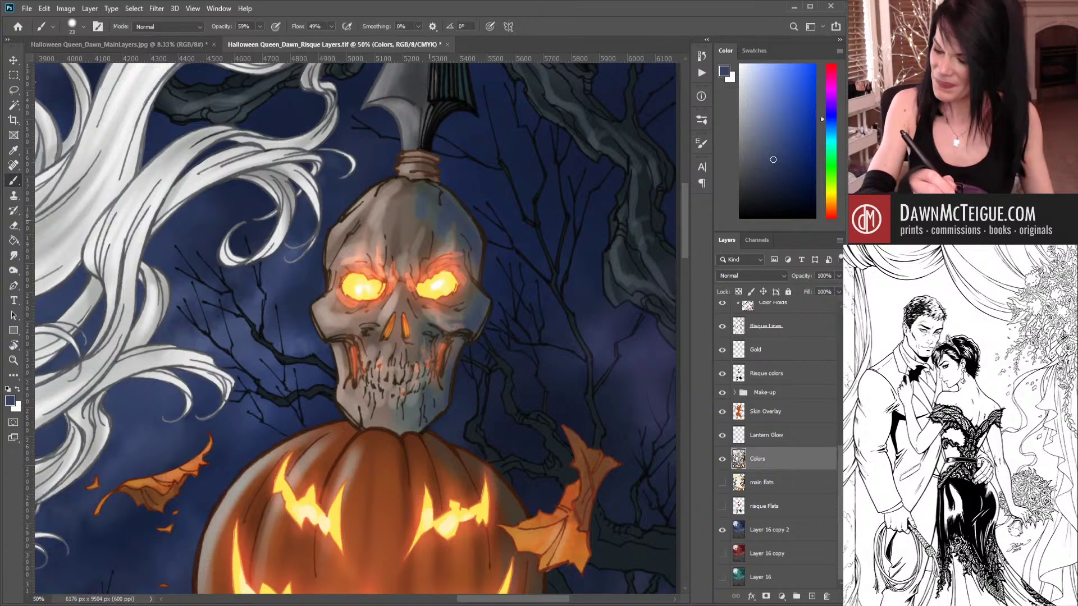
Enlarge the brush to 61 and paint dark blue over the remaining teal on the upper skull.
key("bracketright")
key("bracketright")
key("bracketright")
key("bracketright")
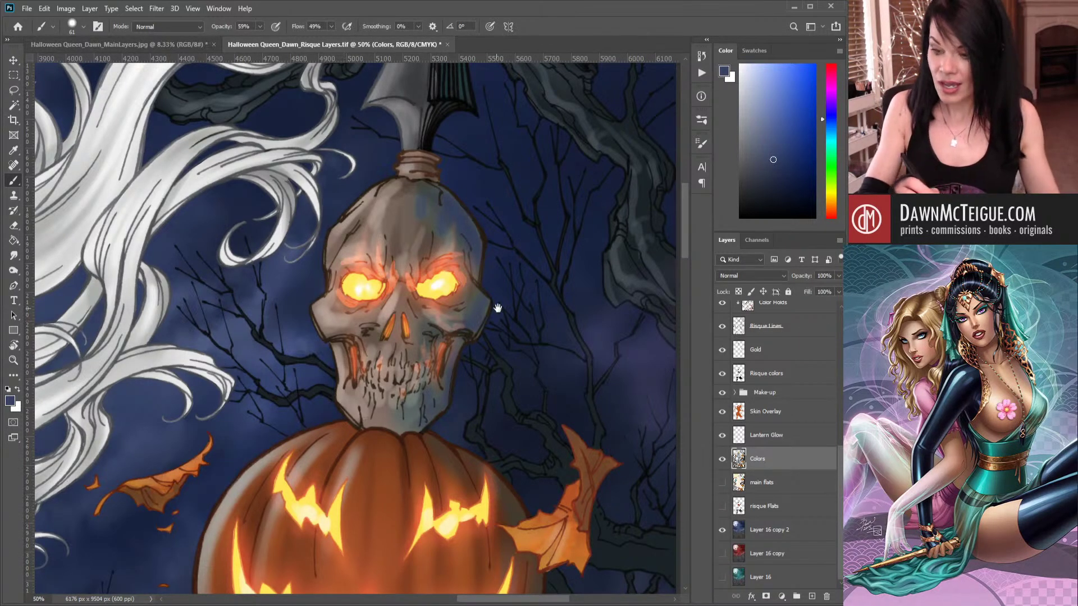
left_click_drag(497, 308, 441, 385)
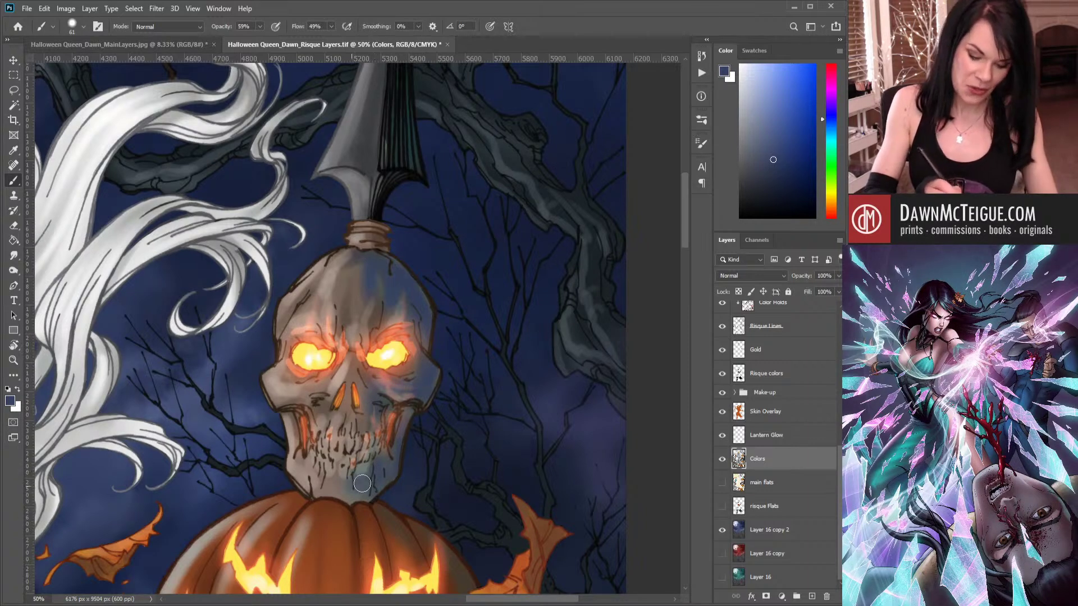
Compare with the teal MainLayers image, then return to the Risque file and review the recoloured skull in context.
left_click(176, 43)
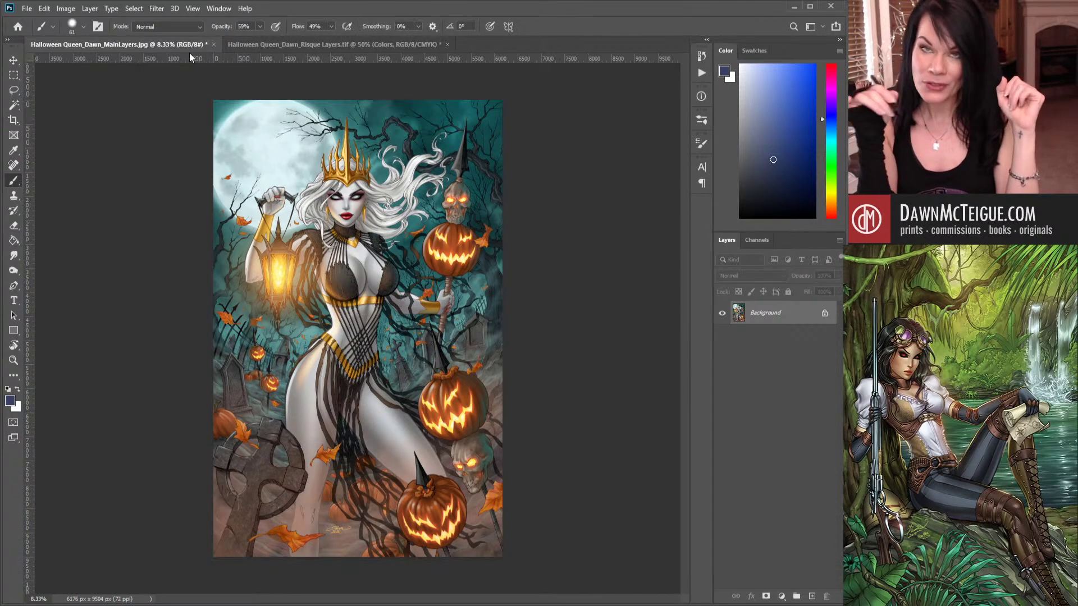
left_click(339, 43)
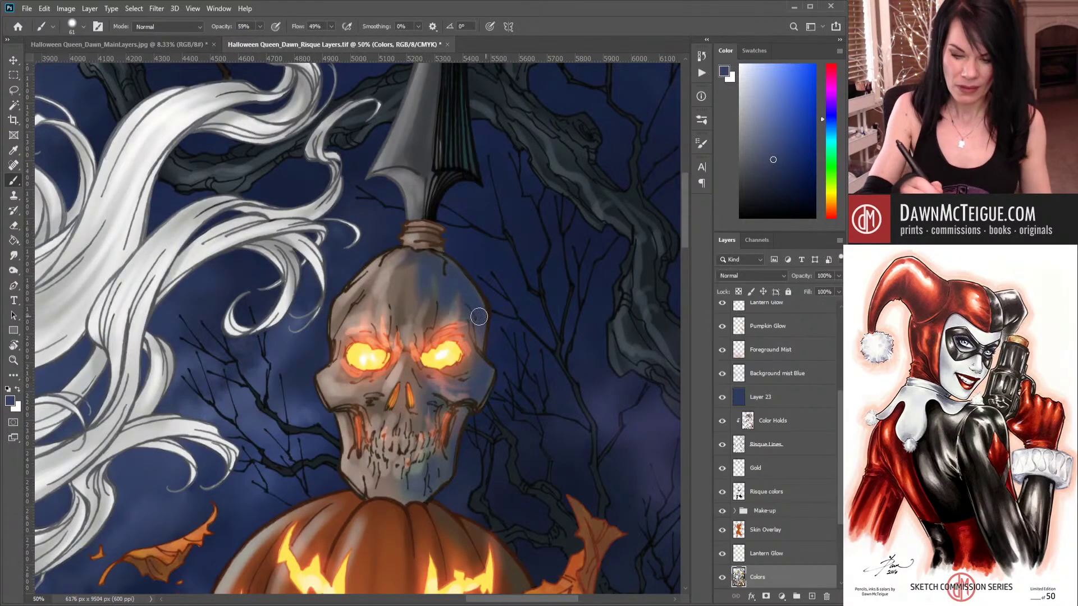
left_click(522, 316, "alt")
left_click(519, 324, "alt")
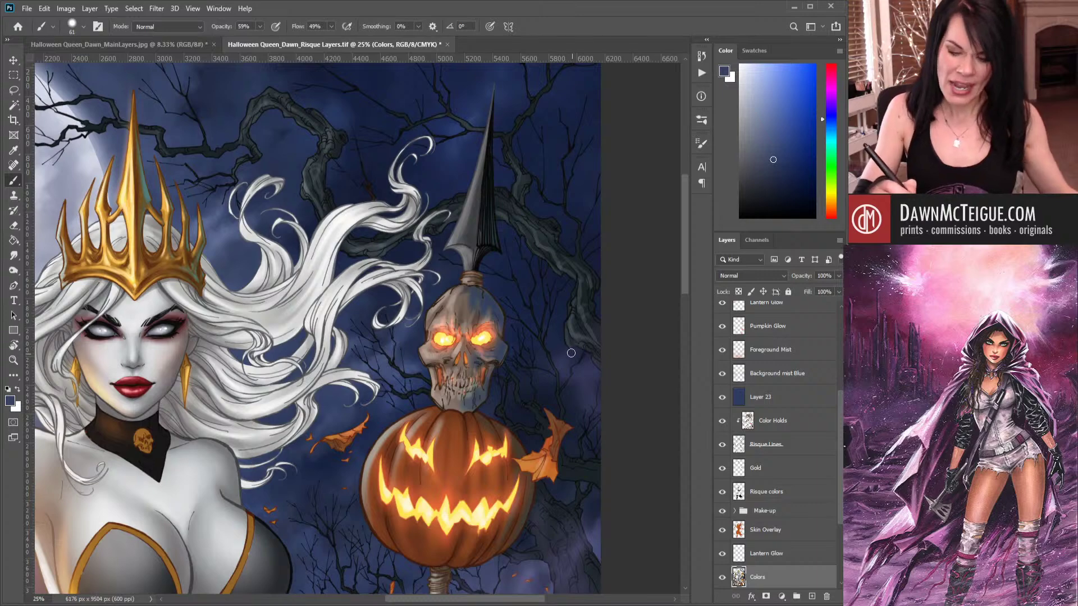
left_click(549, 347, "alt")
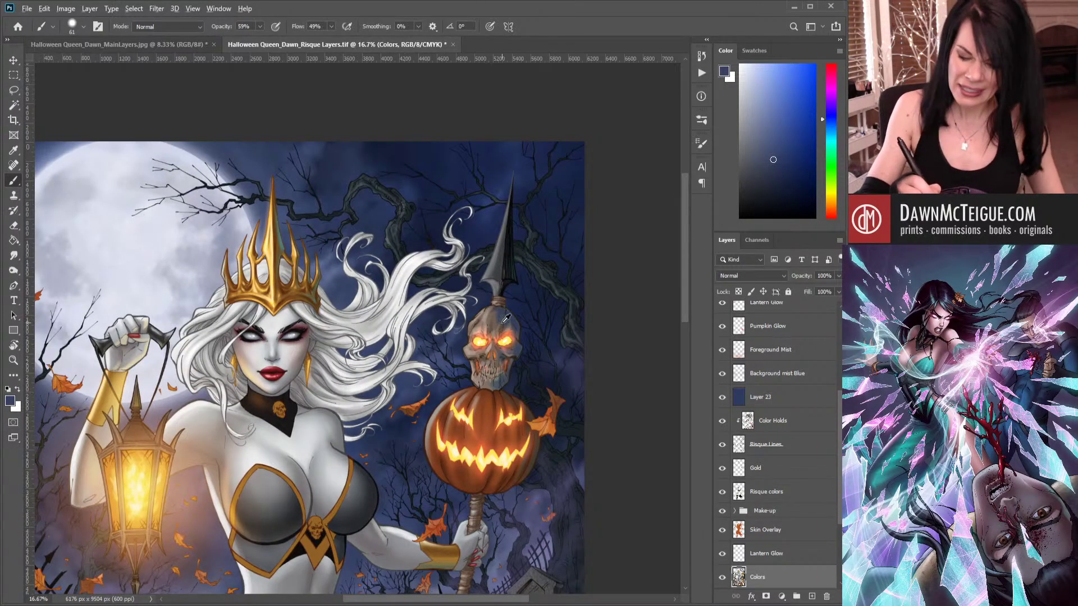
Sample a greyish blue from the artwork near the top of the skull and set the brush opacity to 88%.
left_click(496, 305, "alt")
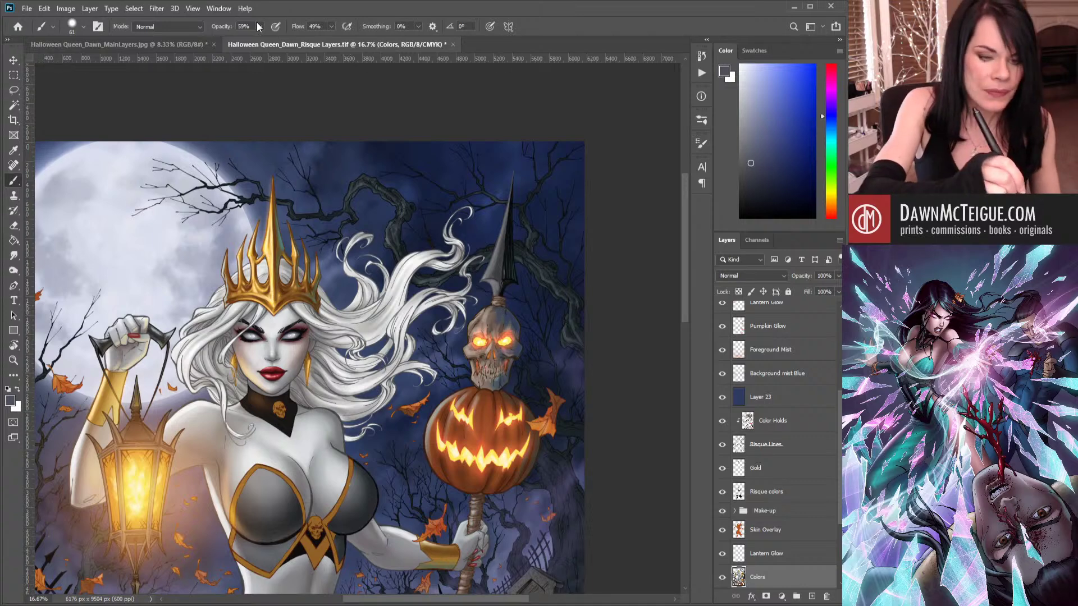
key("9")
key("9")
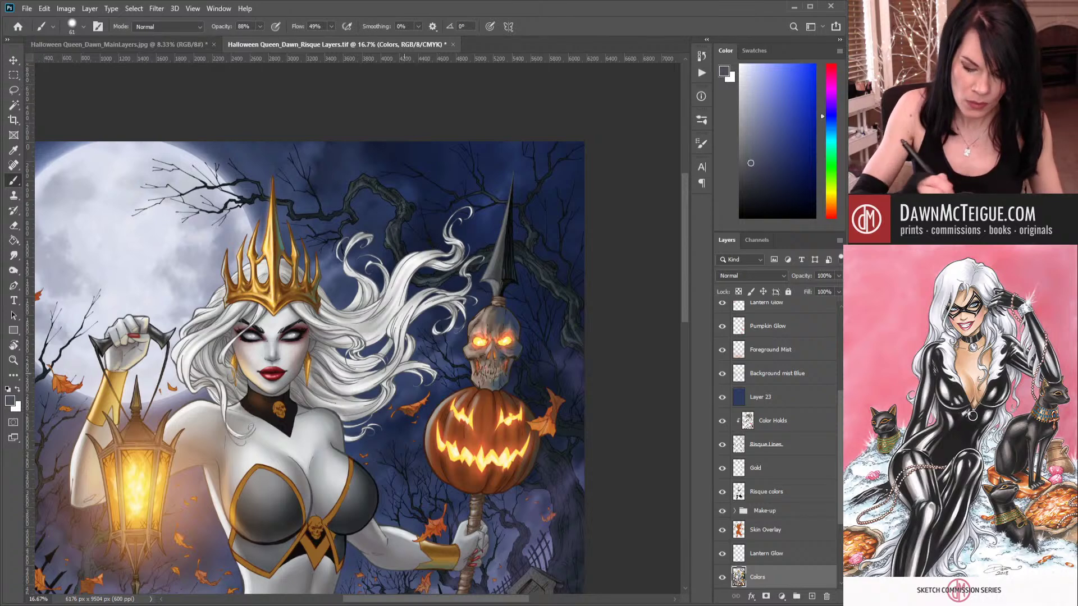
Paint the staff's upper skull with warm brownish greys sampled from its bone, adding a darker brown for the shading.
left_click(495, 309, "alt")
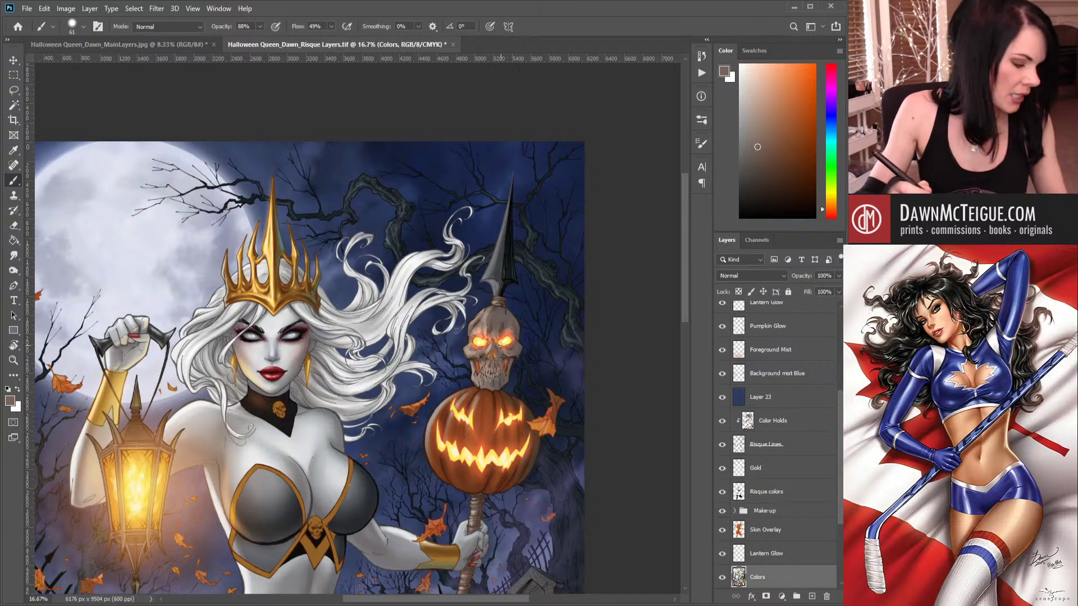
left_click(507, 310, "alt")
left_click(508, 308, "alt")
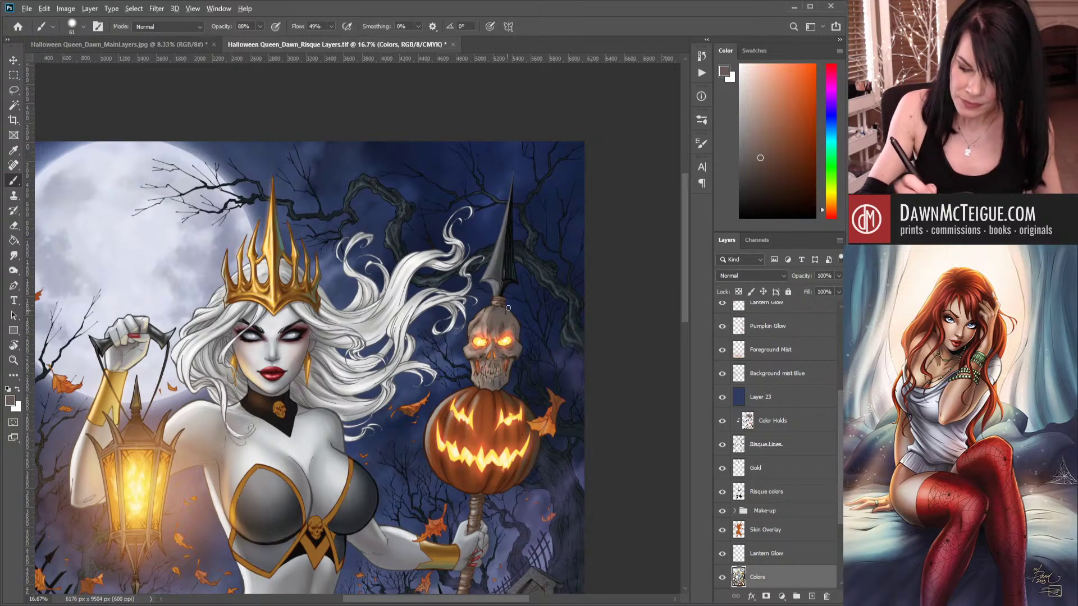
left_click(508, 308, "alt")
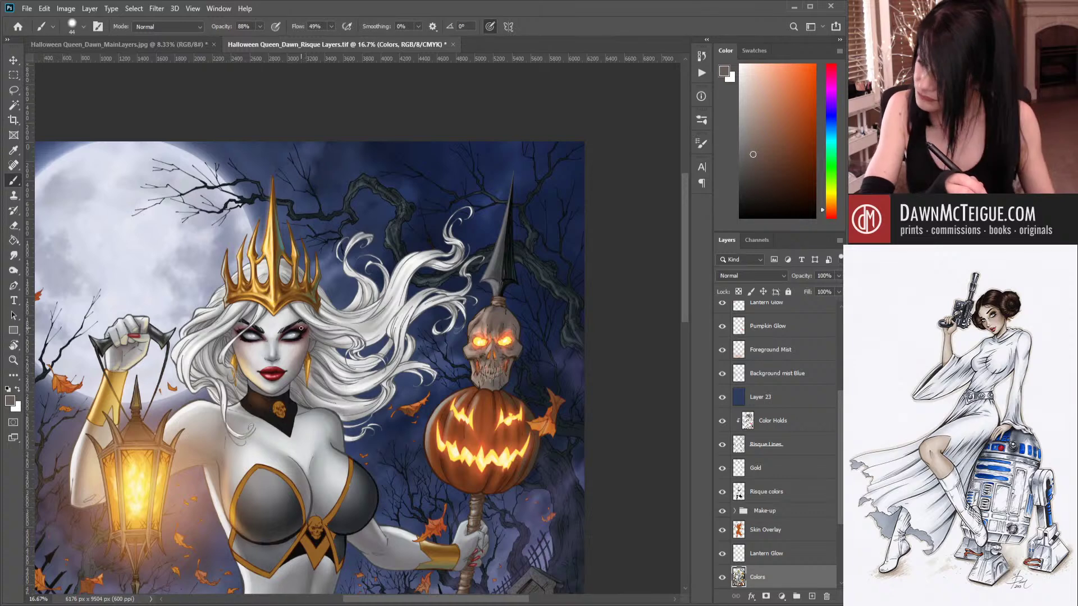
left_click_drag(753, 177, 760, 173)
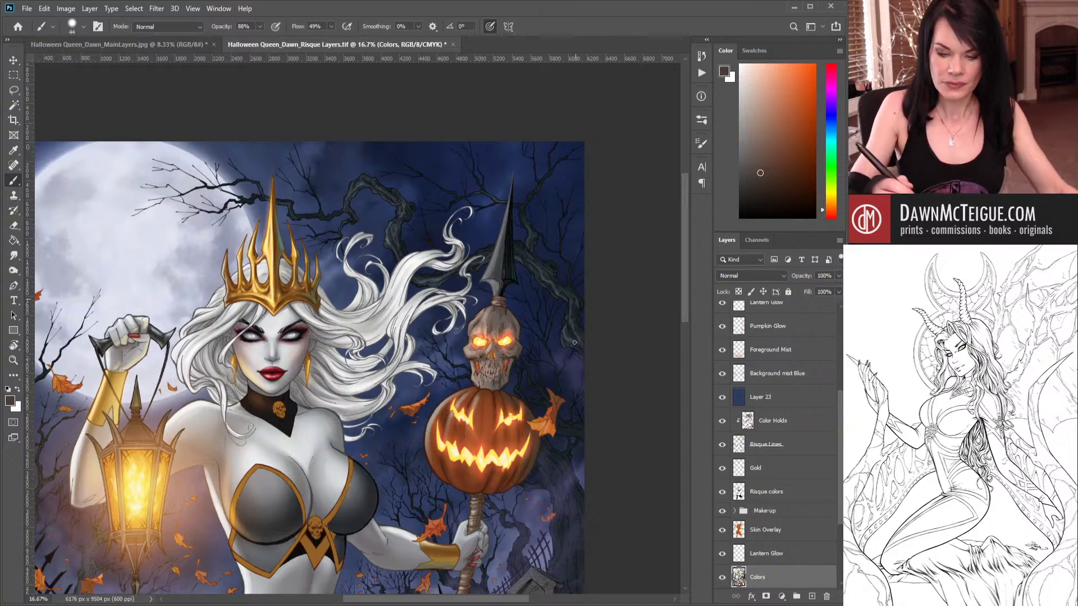
Cover the blue reflection on the lower skull beneath the pumpkin with sampled greyish browns, and deepen its shading with a darker brown.
left_click_drag(562, 534, 553, 332)
left_click_drag(534, 477, 525, 393)
left_click_drag(514, 434, 508, 373)
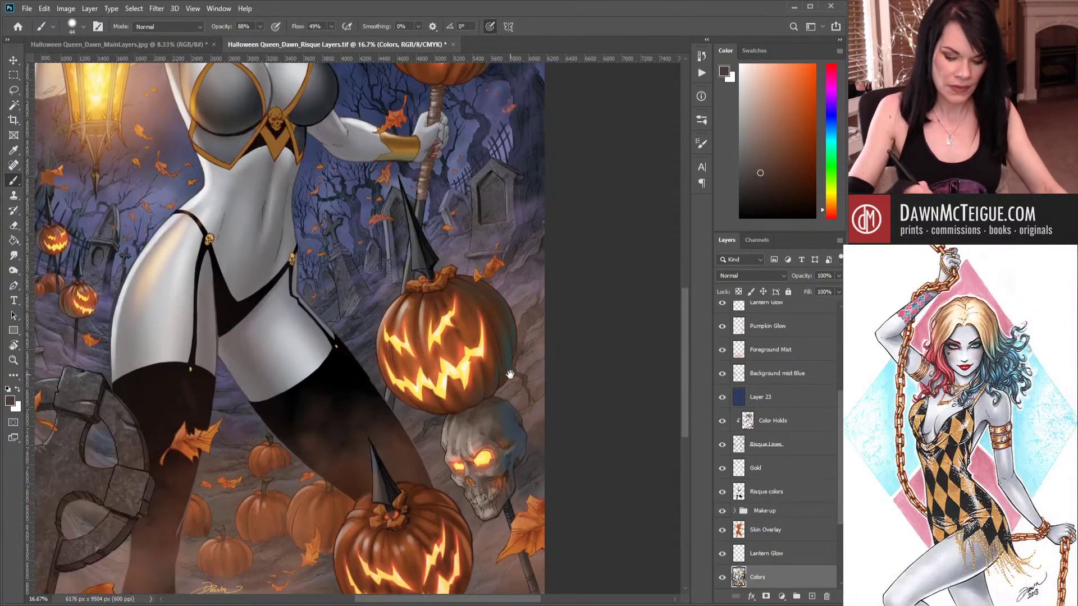
left_click(493, 412, "alt")
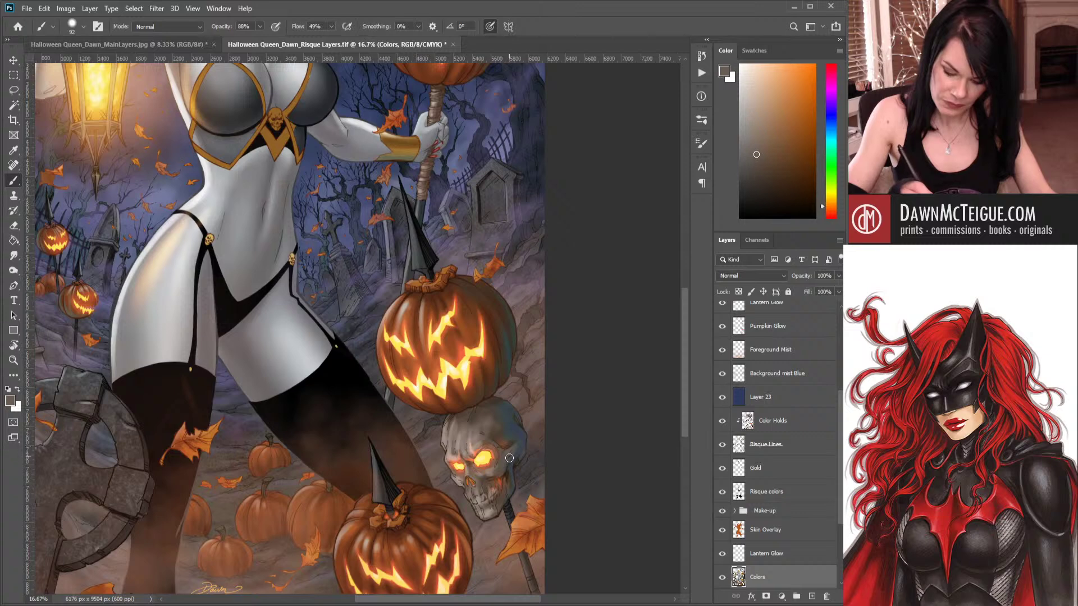
left_click(507, 486, "alt")
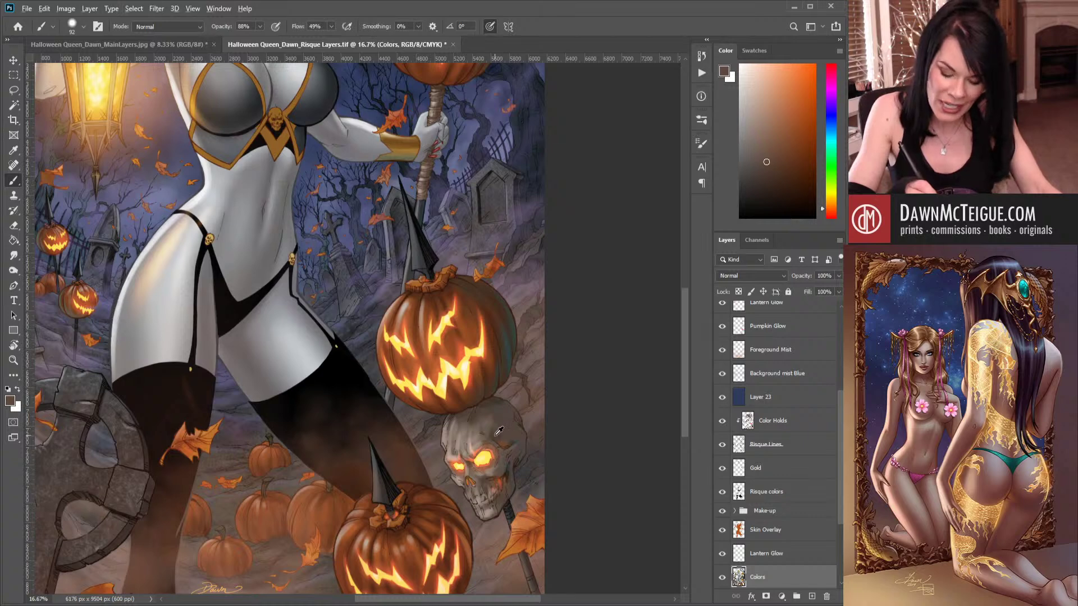
left_click(497, 429, "alt")
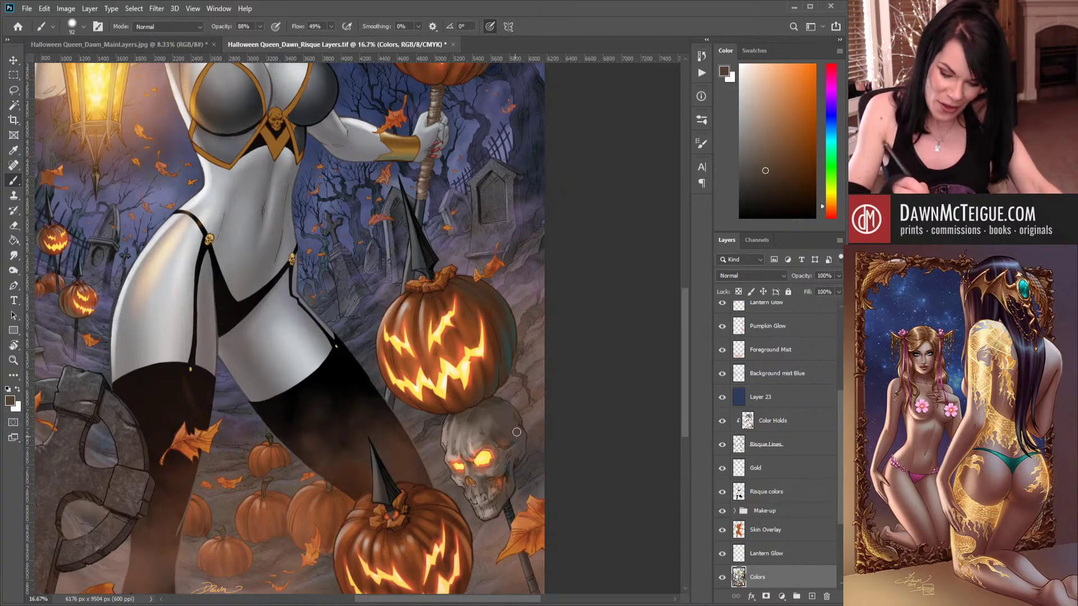
left_click(768, 185)
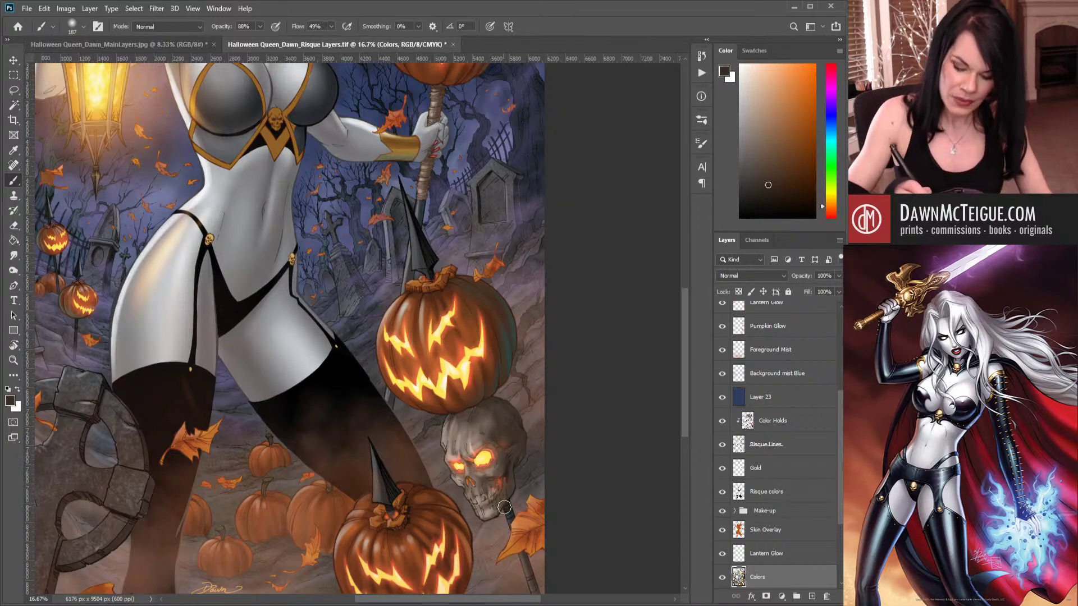
Return to the staff's upper skull and sample a muted blue from the misty background near the gravestone.
left_click_drag(477, 192, 494, 477)
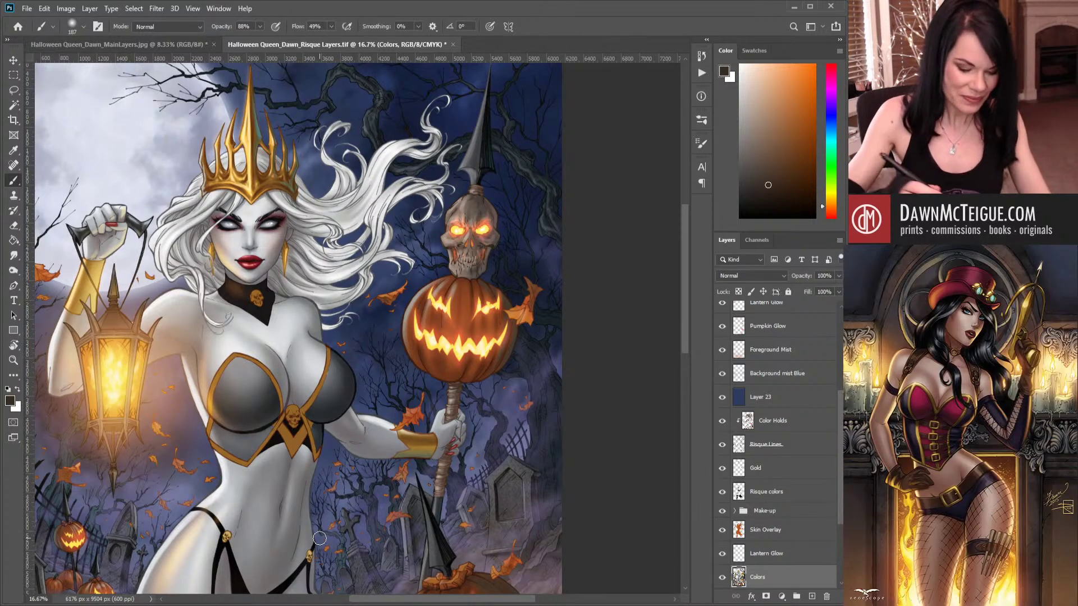
mouse_move(448, 383)
left_mouse_down()
mouse_move(503, 458)
mouse_move(485, 429)
left_mouse_up()
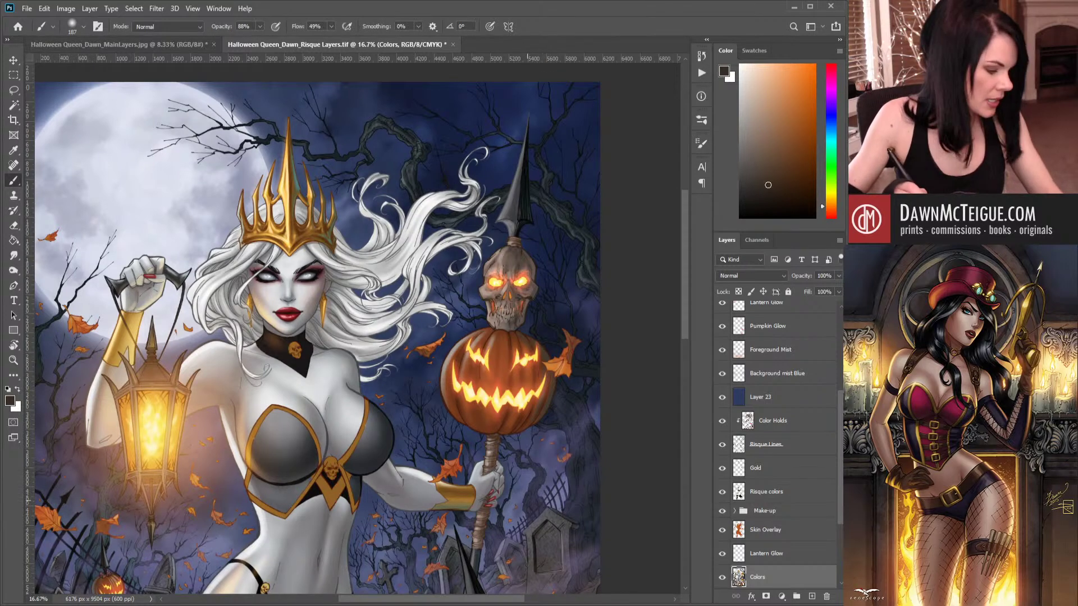
left_click(527, 487, "alt")
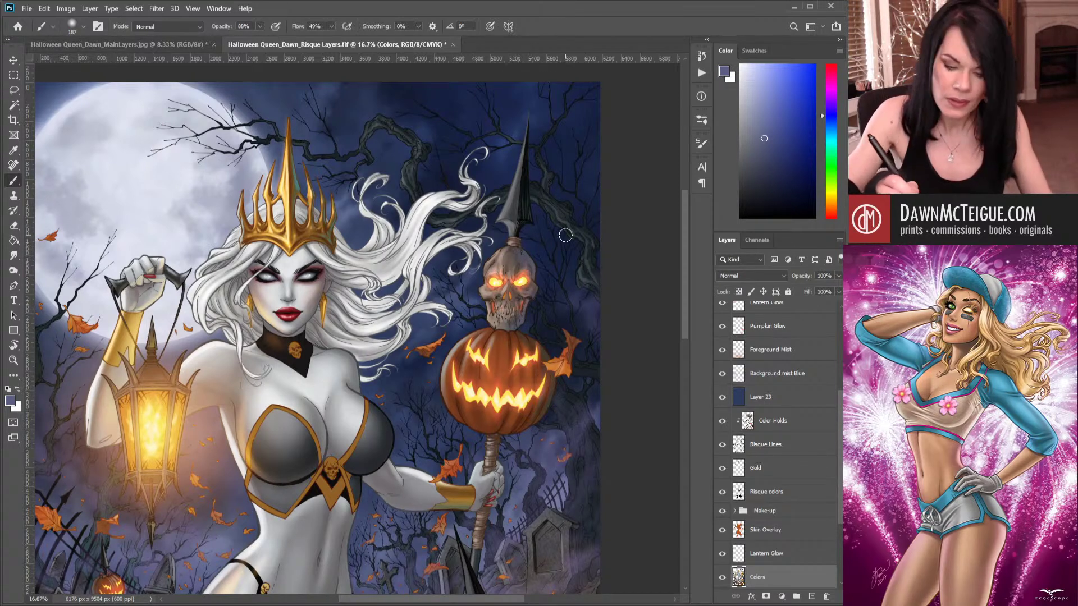
Sample a dark blue from the night background and brush cool shading onto the right side of the lower skull.
left_click(593, 298, "alt")
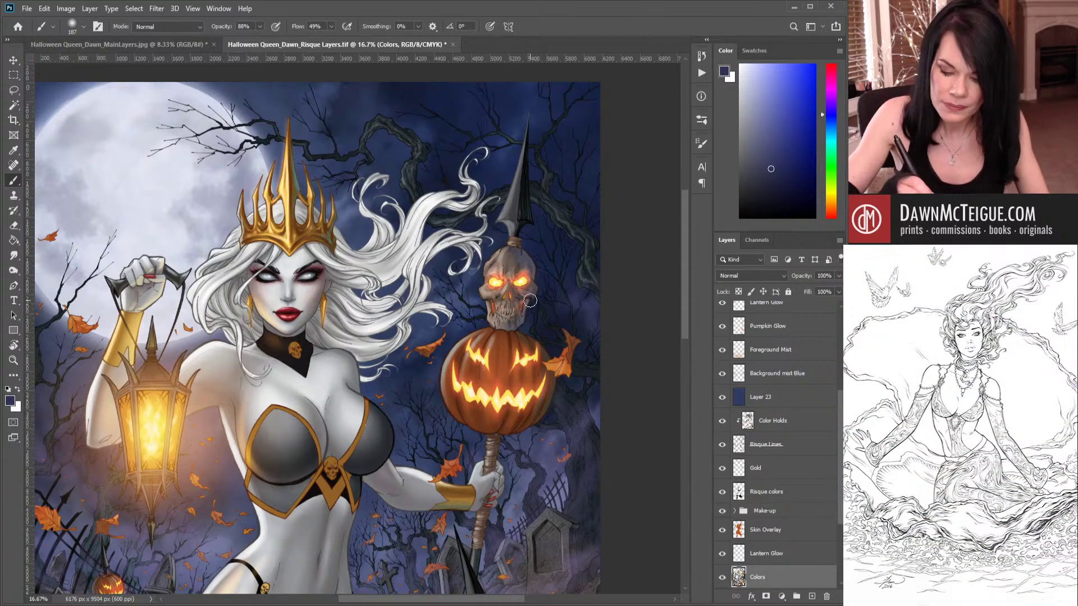
mouse_move(582, 382)
left_mouse_down()
mouse_move(508, 168)
mouse_move(478, 366)
left_mouse_up()
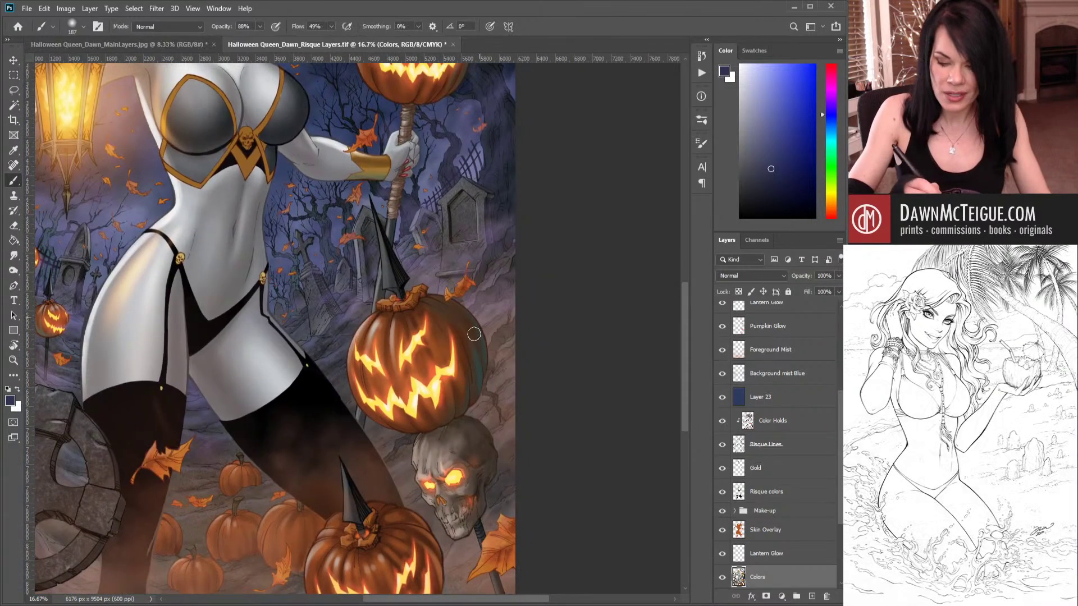
left_click_drag(454, 475, 451, 472)
mouse_move(480, 432)
left_mouse_down()
mouse_move(471, 426)
mouse_move(468, 453)
left_mouse_up()
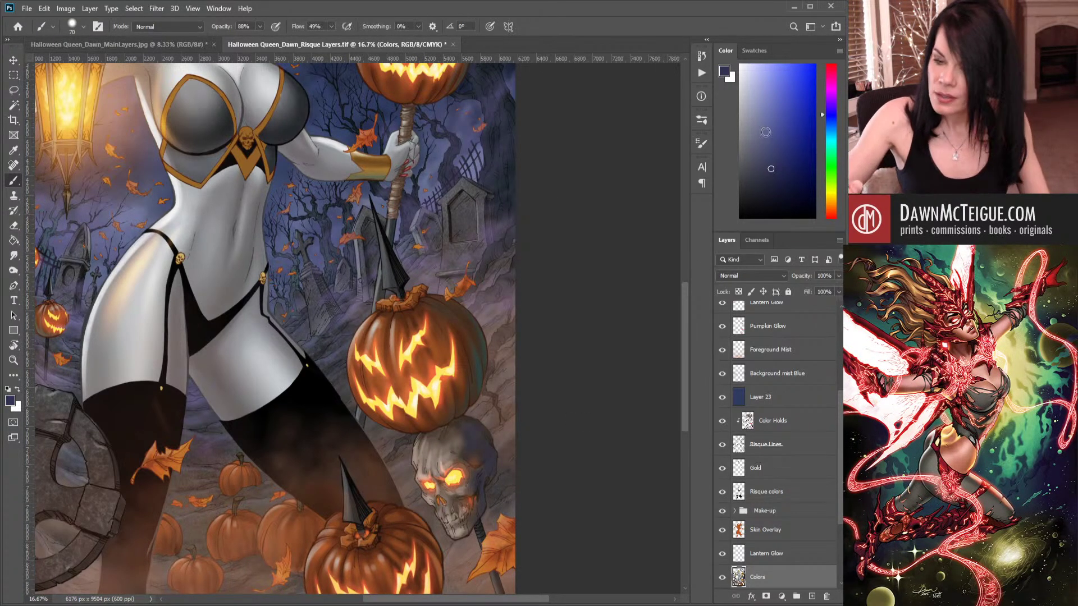
Choose a lighter muted blue, turn on pen pressure for brush size, and brush rim light onto the lower skull.
left_click(772, 139)
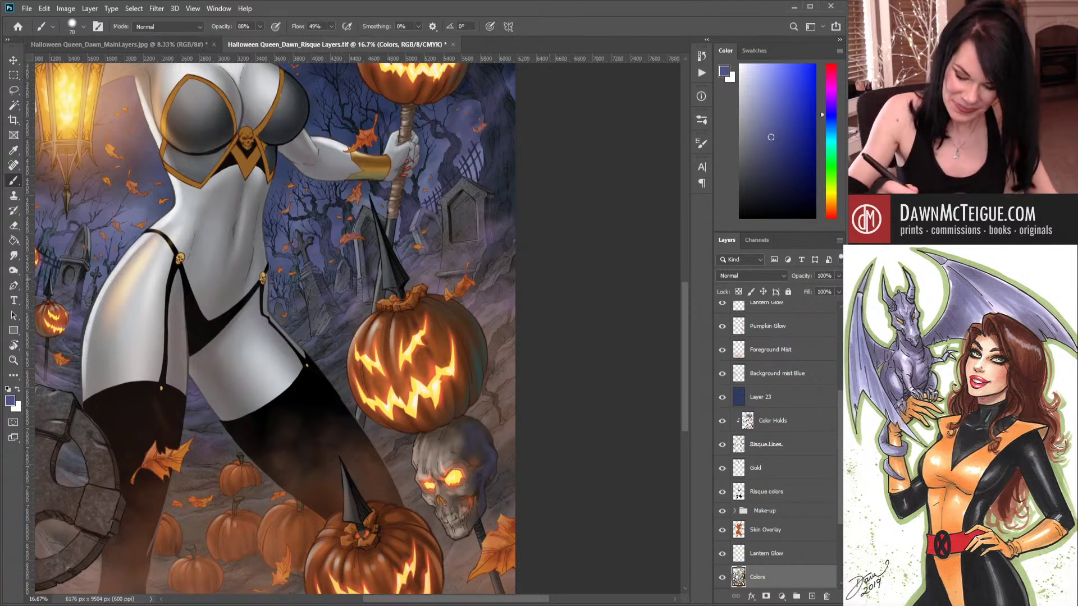
left_click(489, 27)
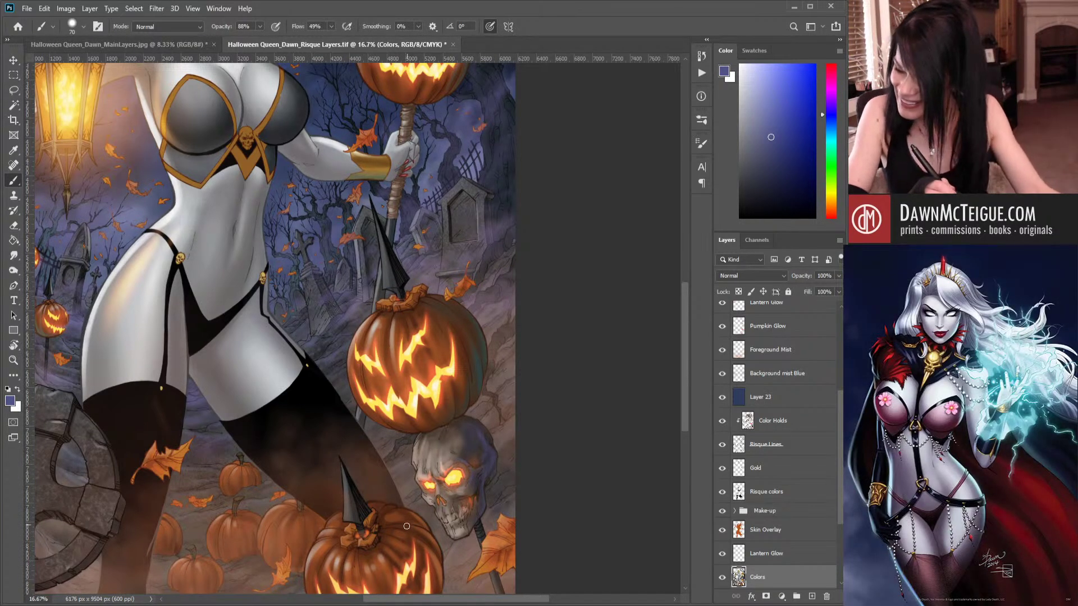
mouse_move(509, 447)
left_mouse_down()
mouse_move(573, 404)
mouse_move(645, 407)
left_mouse_up()
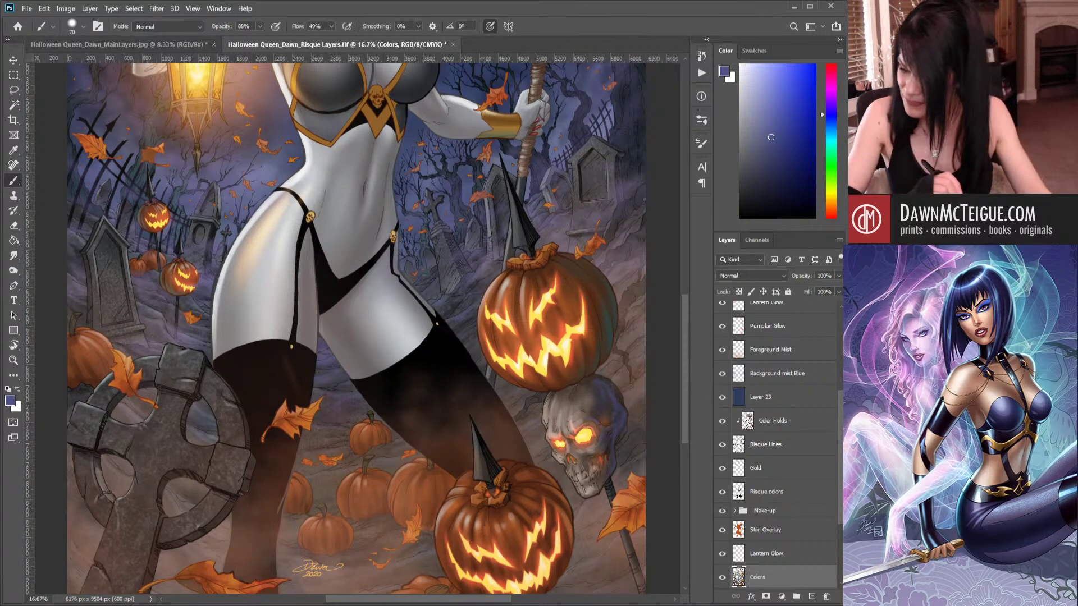
Lighten the blue and brush rim light along the right edge of the skull on top of the staff.
left_click_drag(585, 273, 571, 365)
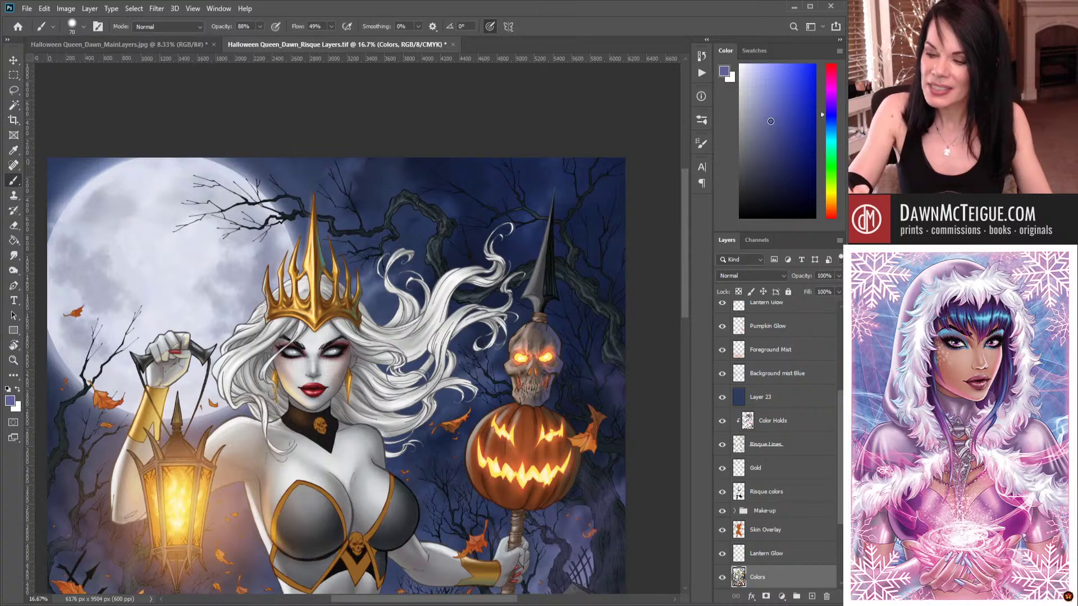
left_click(771, 120)
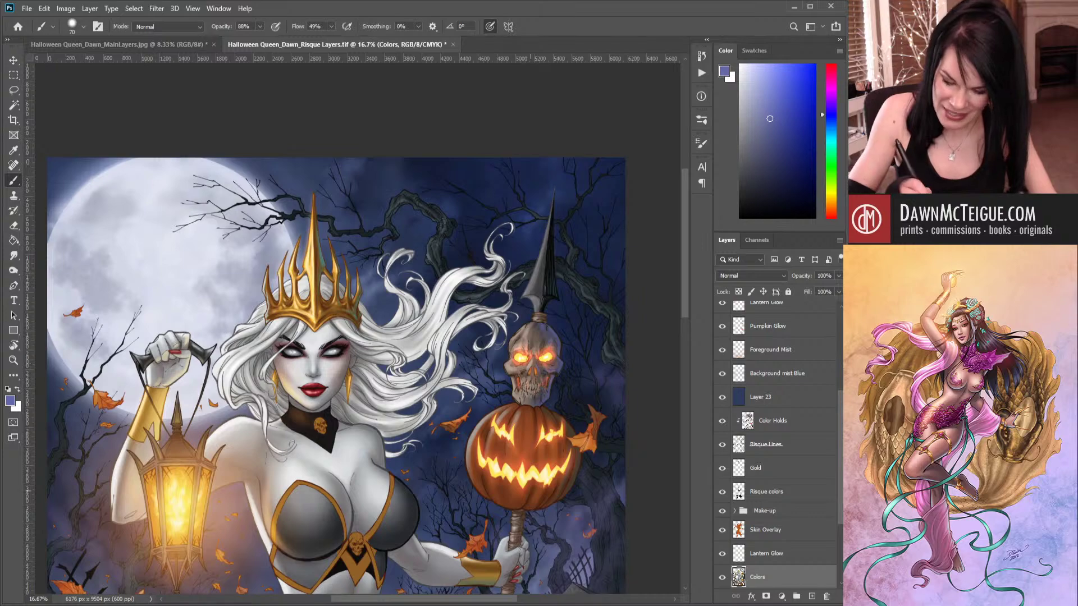
left_click(581, 343, "alt")
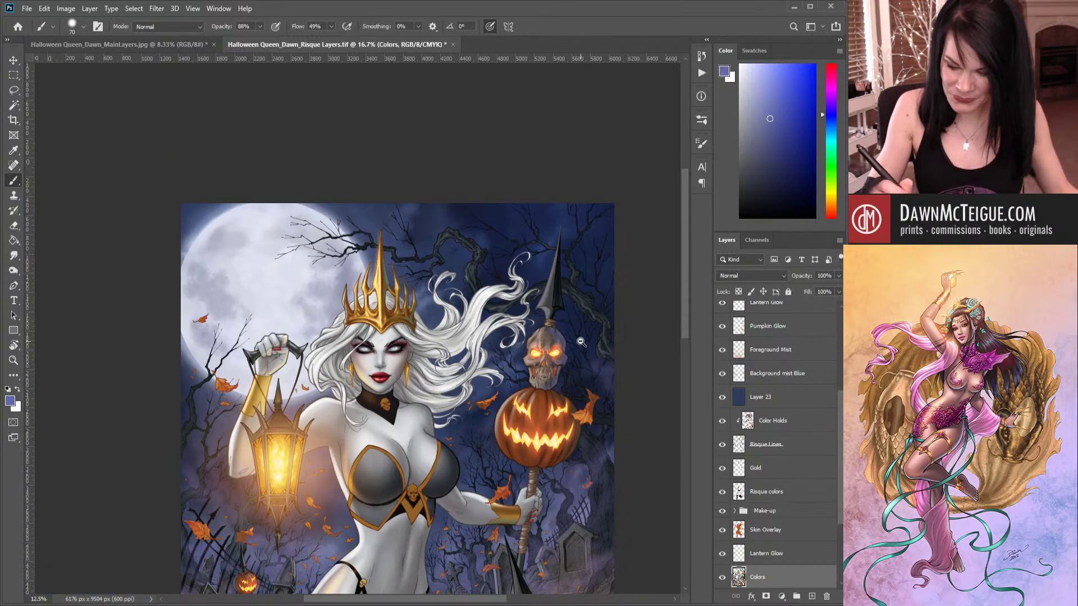
left_click(573, 403, "alt")
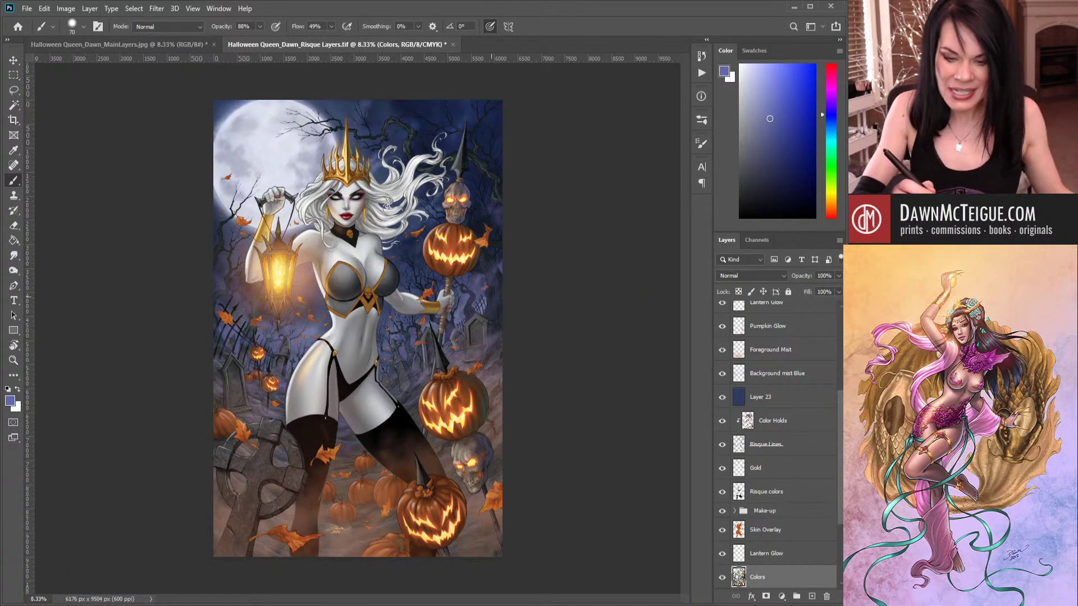
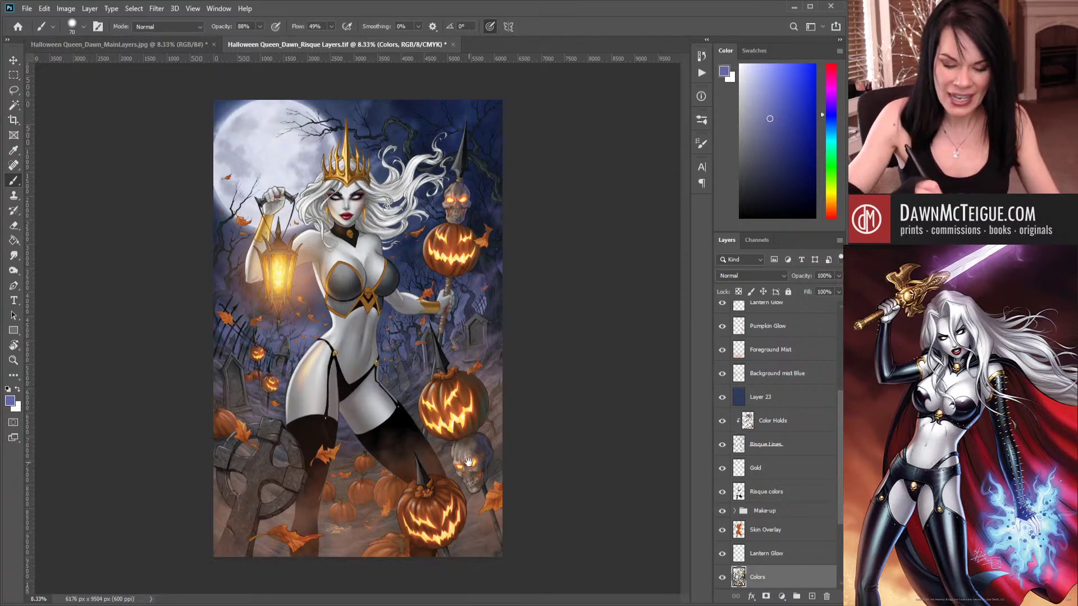
Select the crown with the Magic Wand on the main flats layer, switch to the Gold layer and clear the selection.
left_click(477, 286, "ctrl")
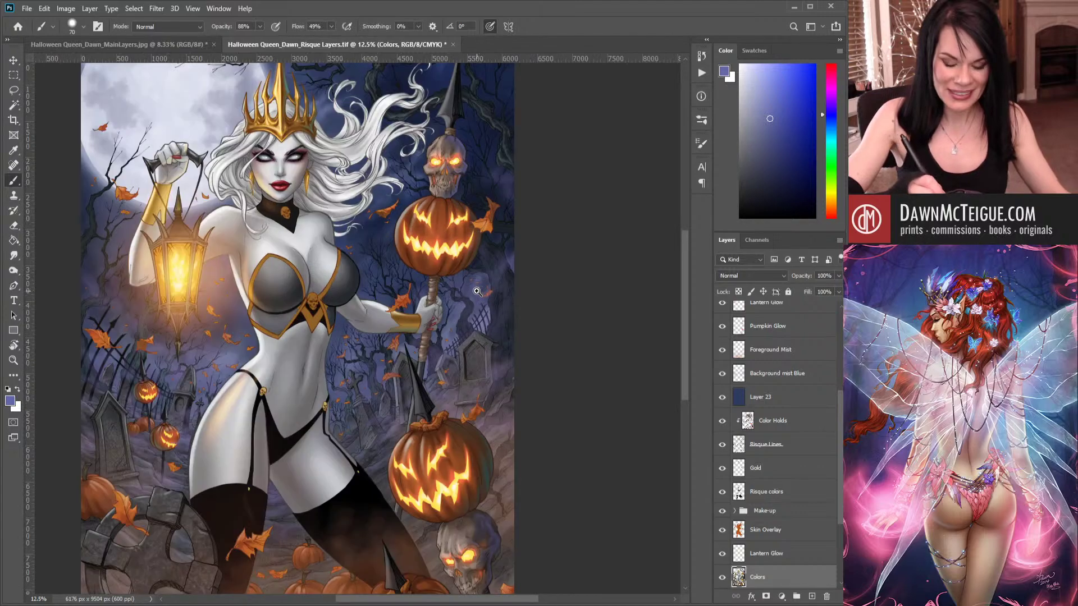
left_click(476, 292, "ctrl")
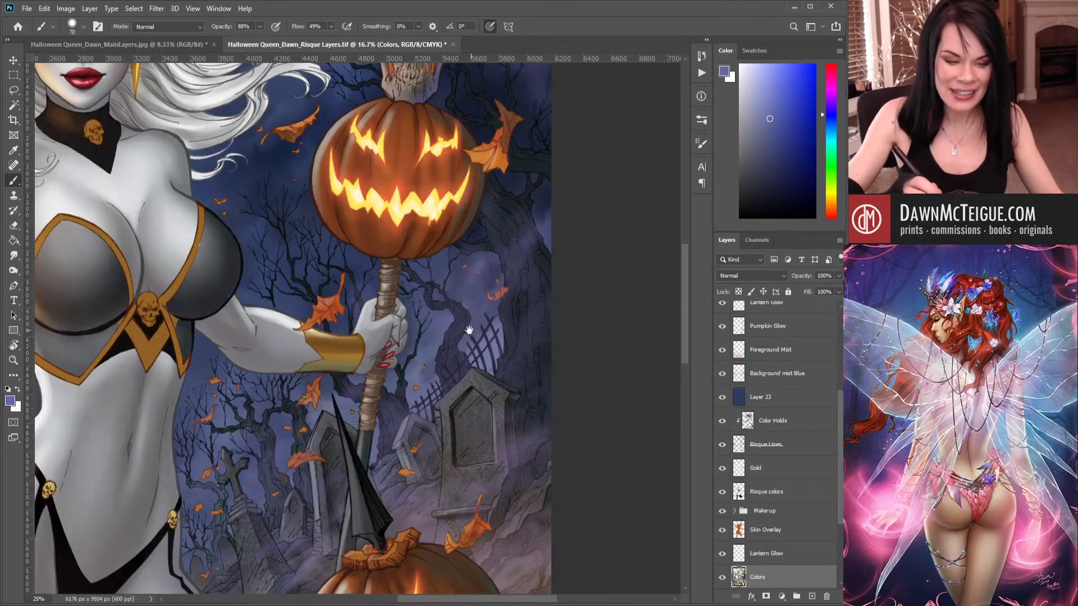
left_click_drag(453, 311, 481, 473)
left_click_drag(268, 186, 493, 417)
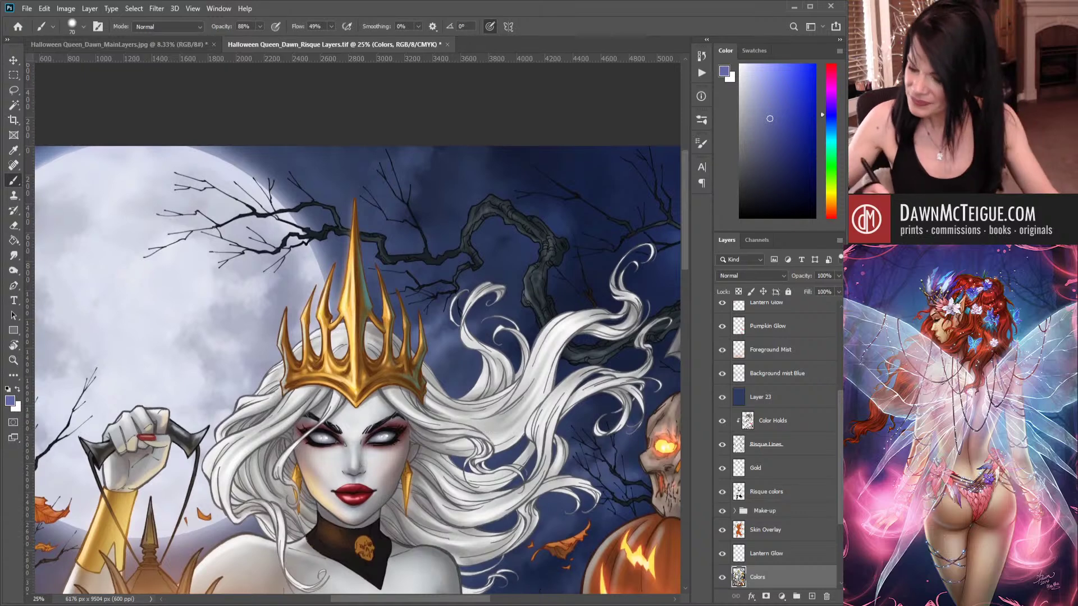
left_click_drag(838, 497, 838, 533)
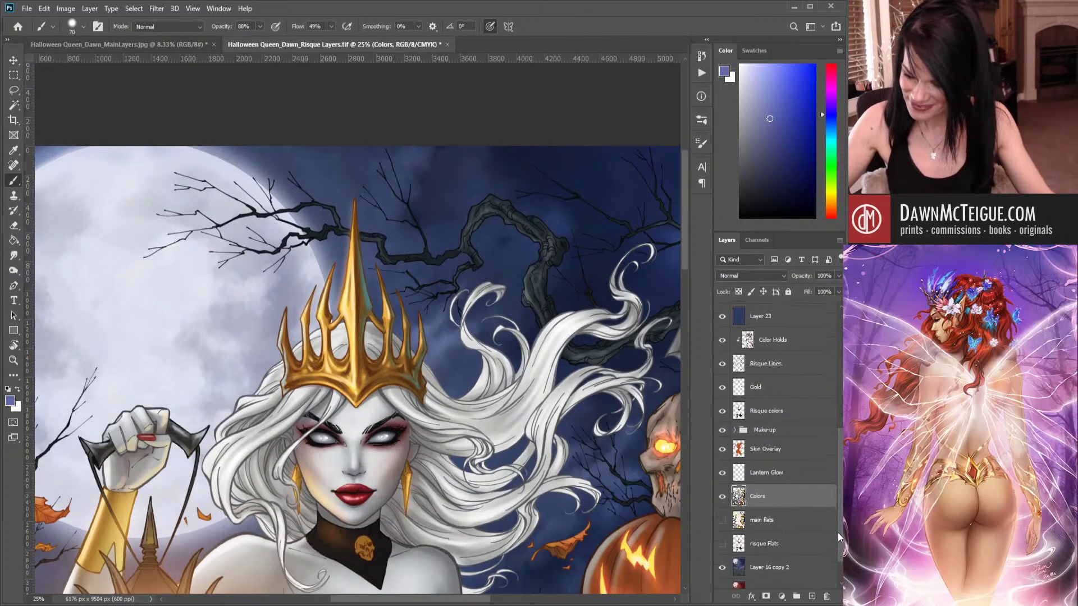
left_click(762, 522)
key("w")
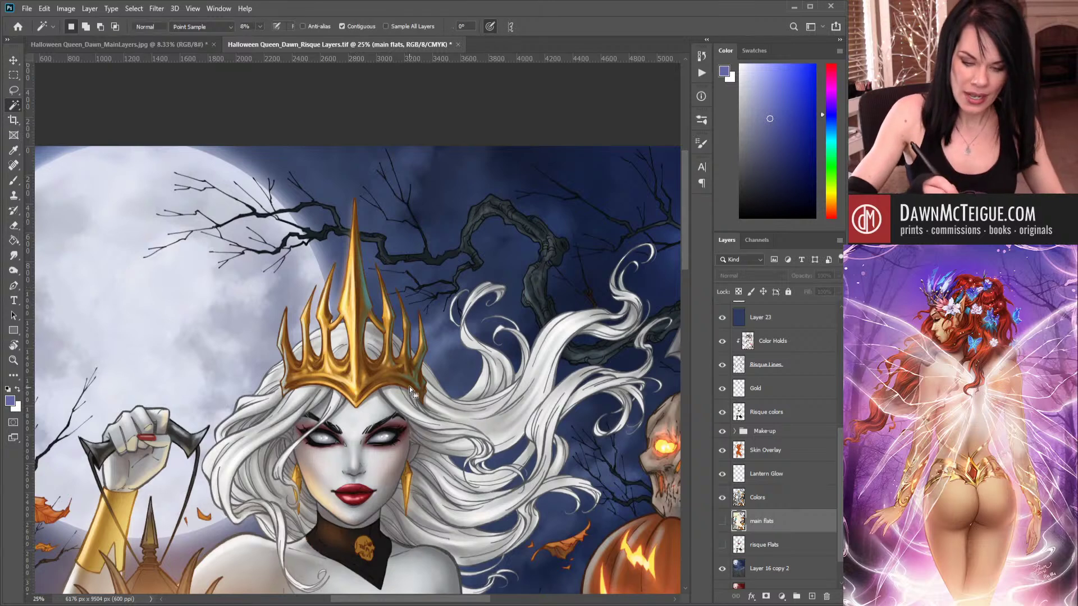
left_click(409, 386)
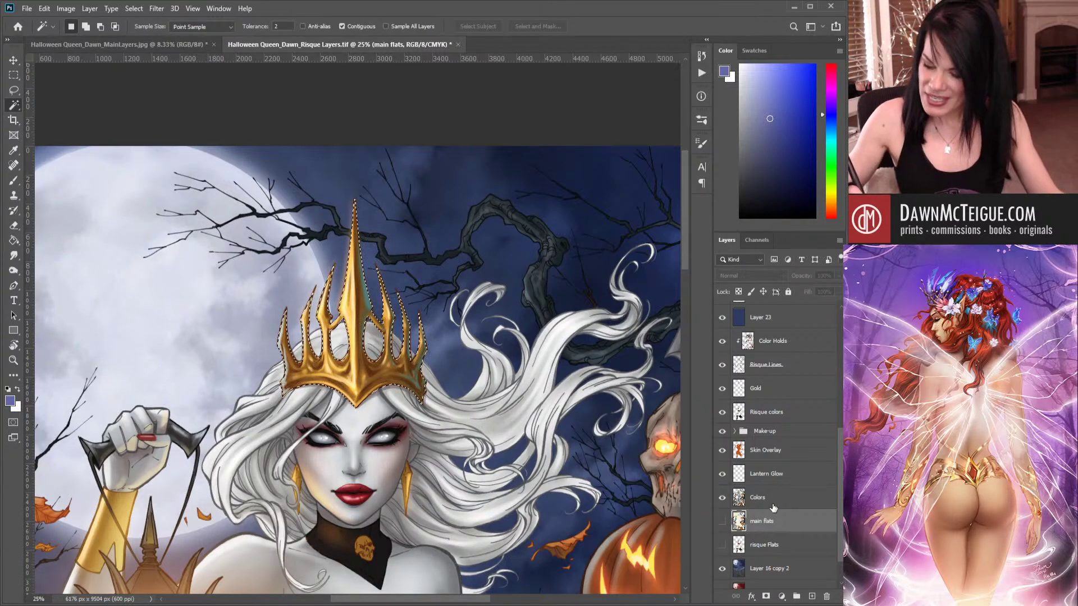
left_click(777, 389)
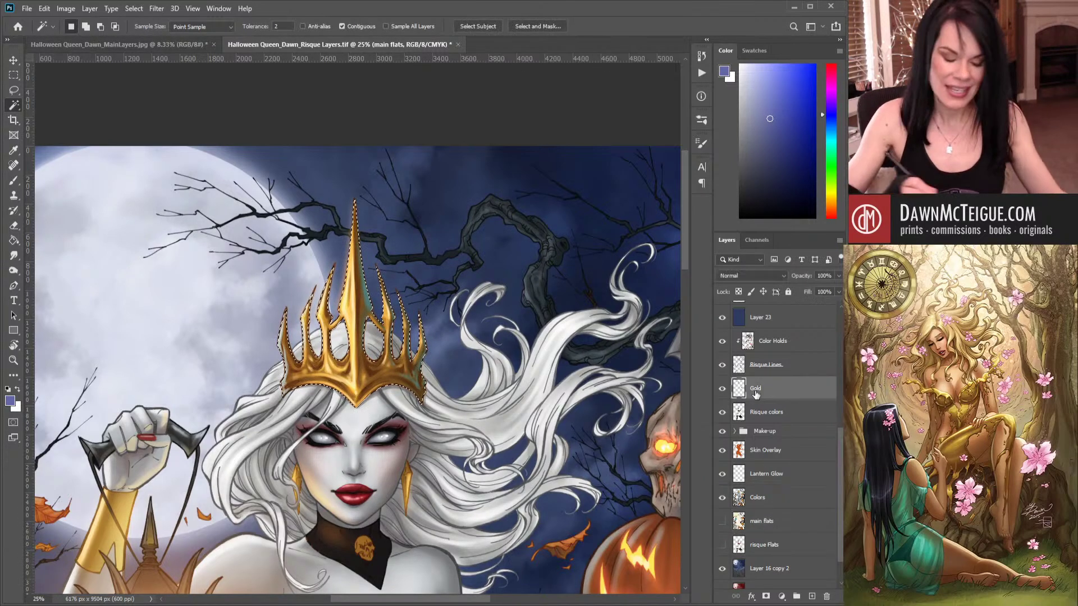
key("ctrl+d")
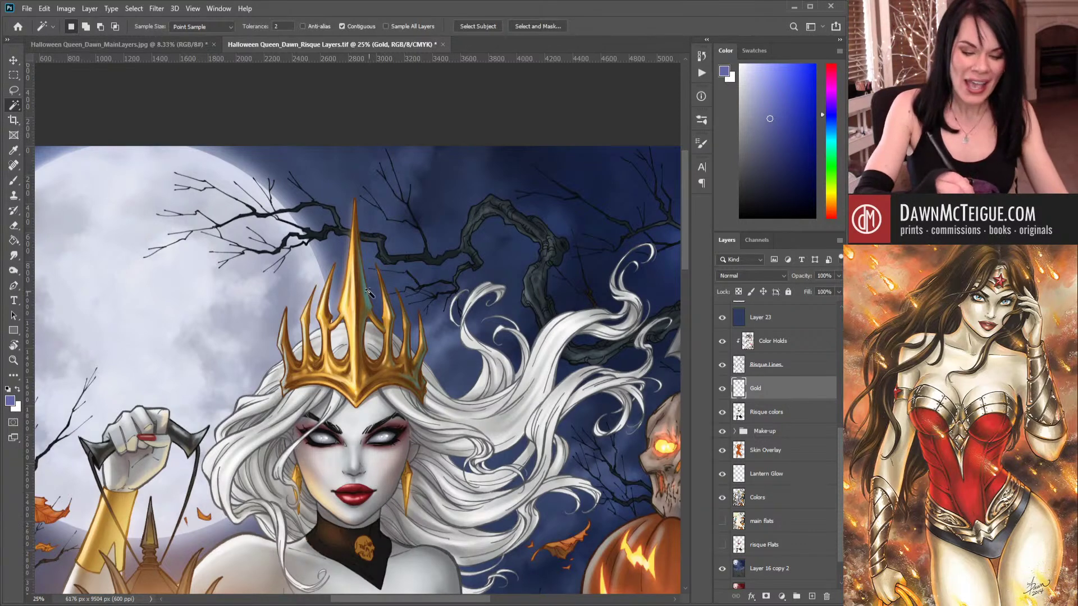
Sample the teal reflection on the crown, shift its hue to a muted blue, and brush cool reflections onto the crown's right side.
key("b")
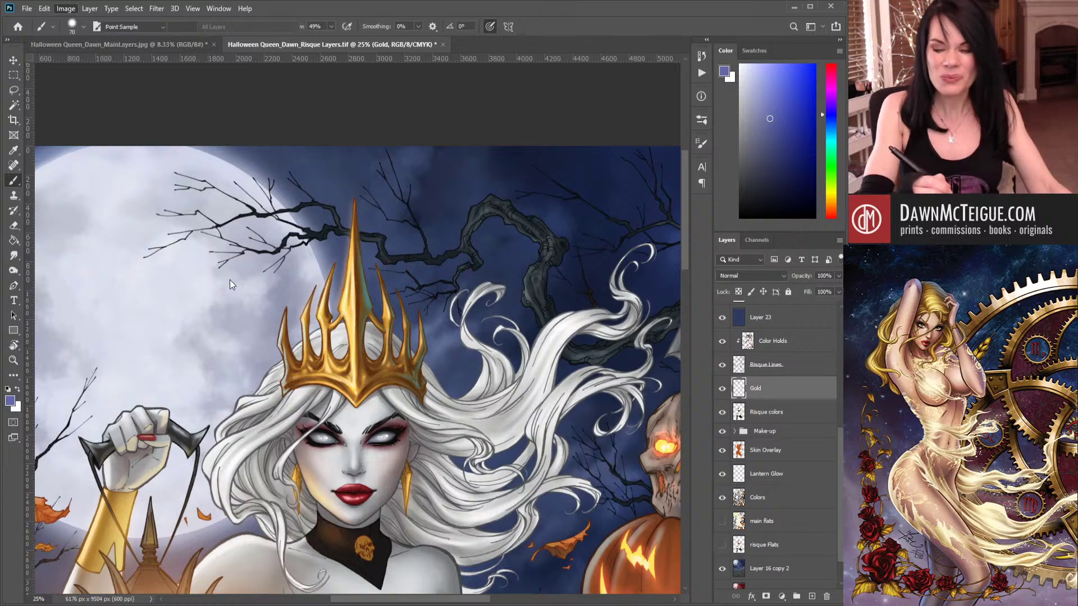
key("i")
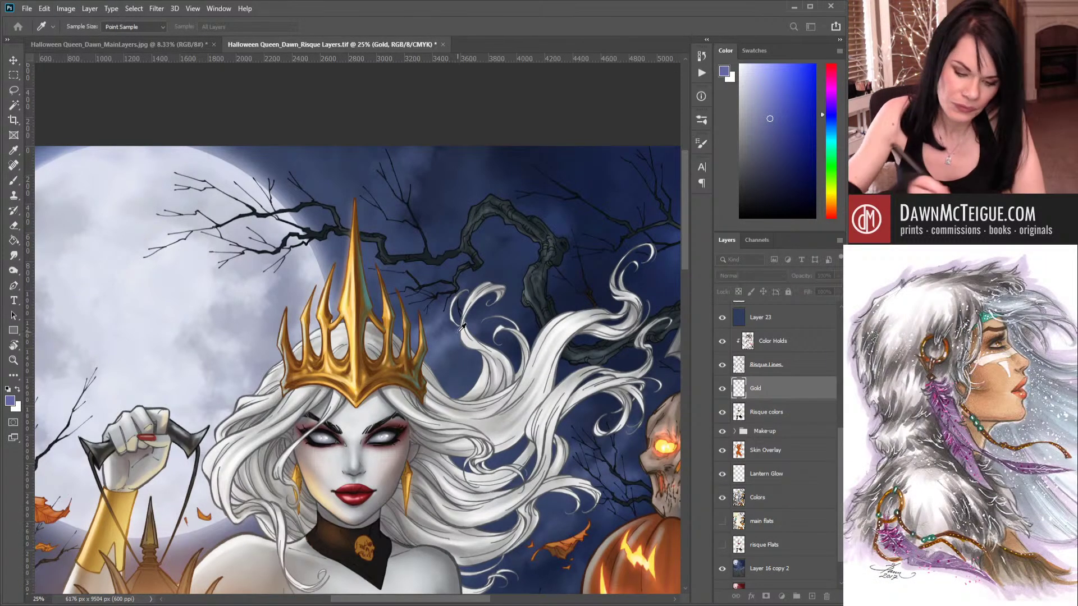
left_click(367, 300)
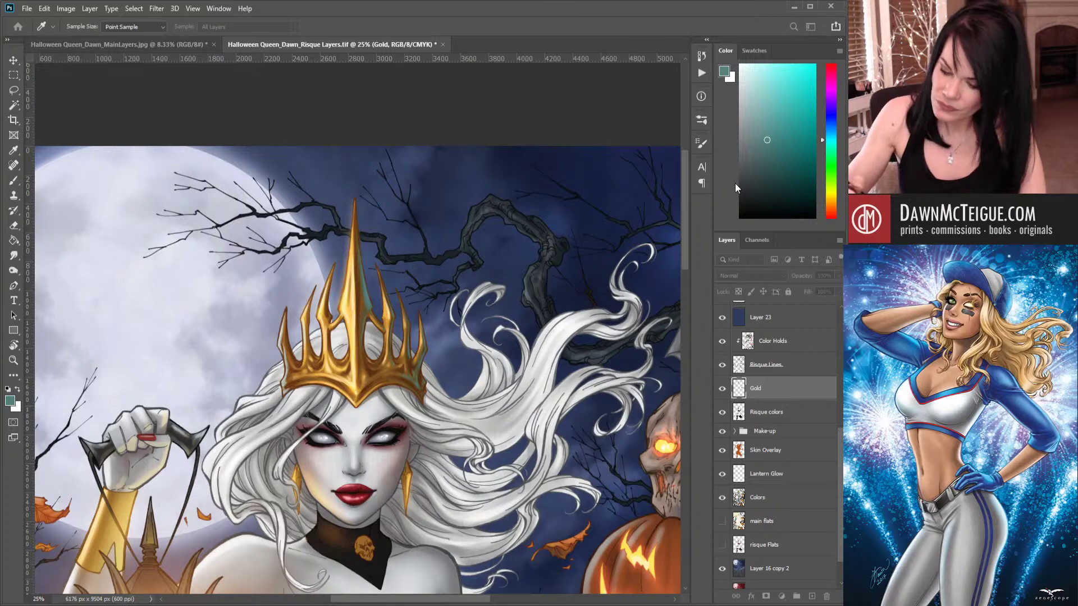
left_click(736, 358)
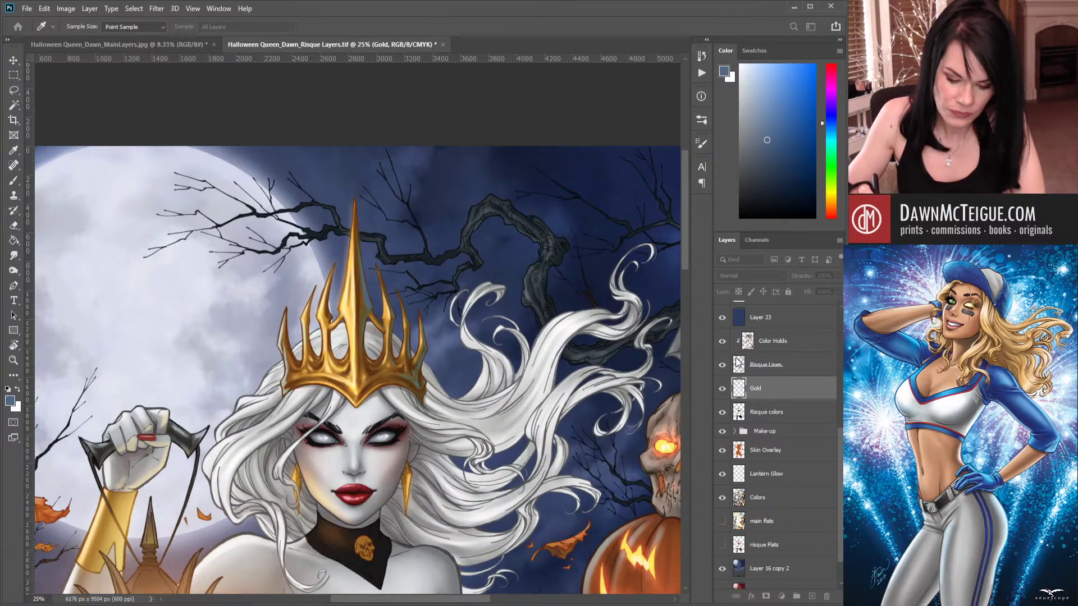
left_click(737, 362)
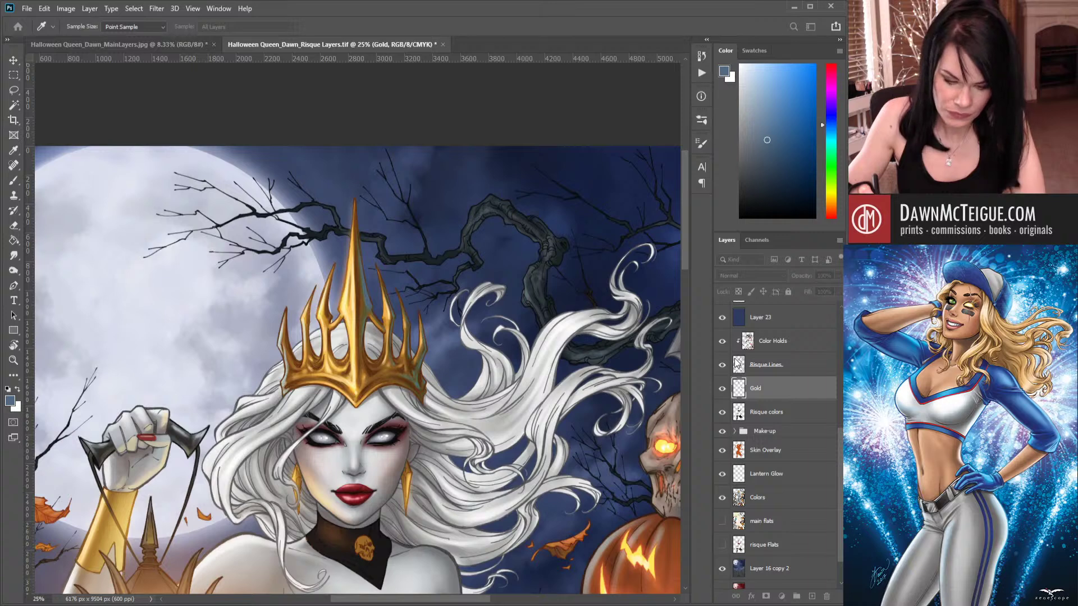
left_click(734, 358)
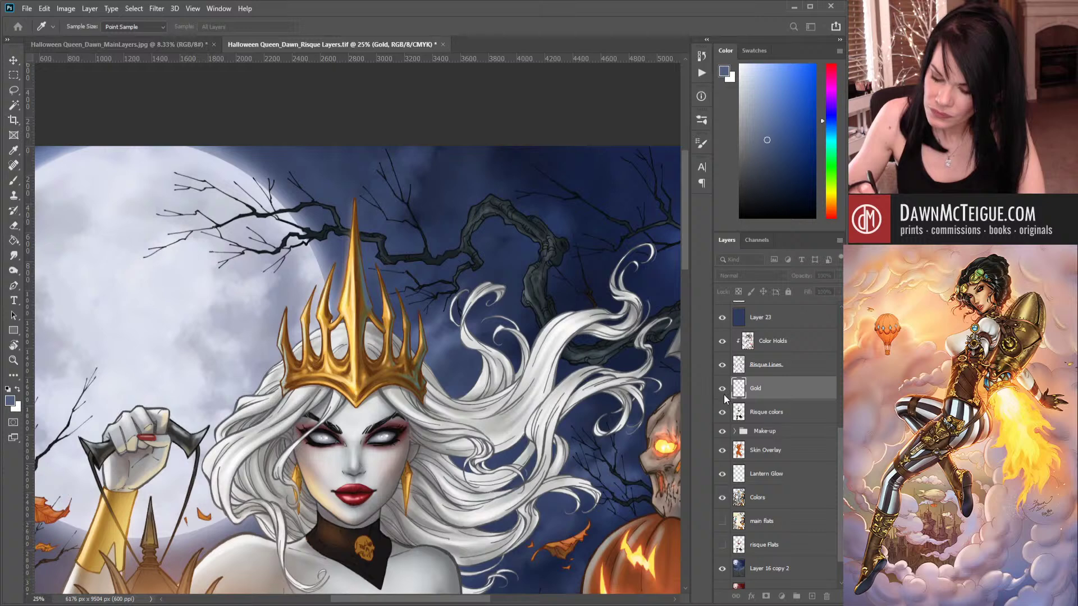
key("b")
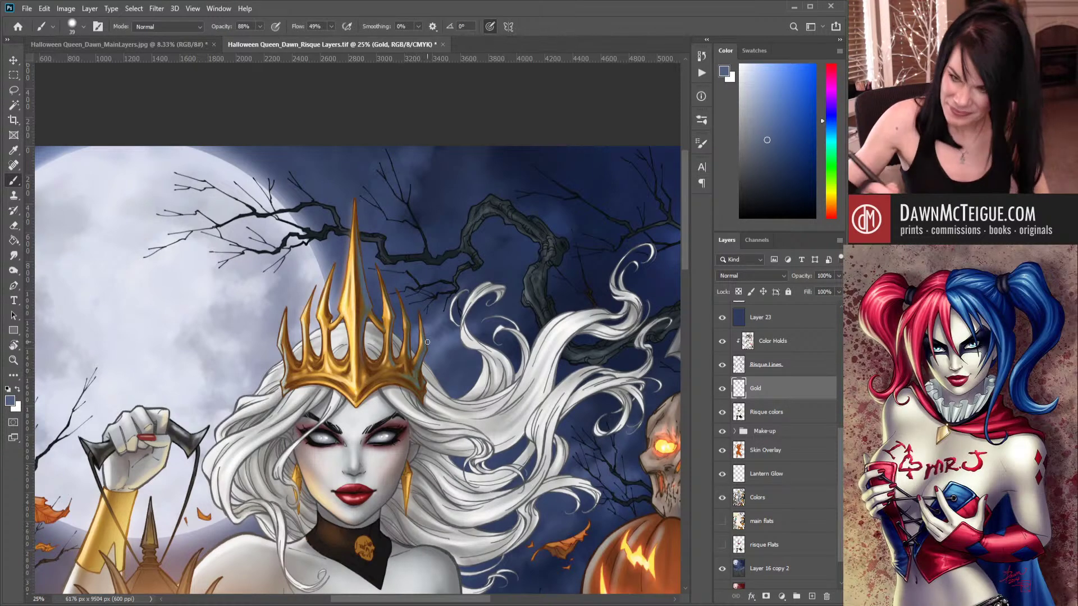
Add lighter blue highlights to the crown's reflections and blend them with sampled golds and browns at 42% brush opacity.
left_click(768, 105)
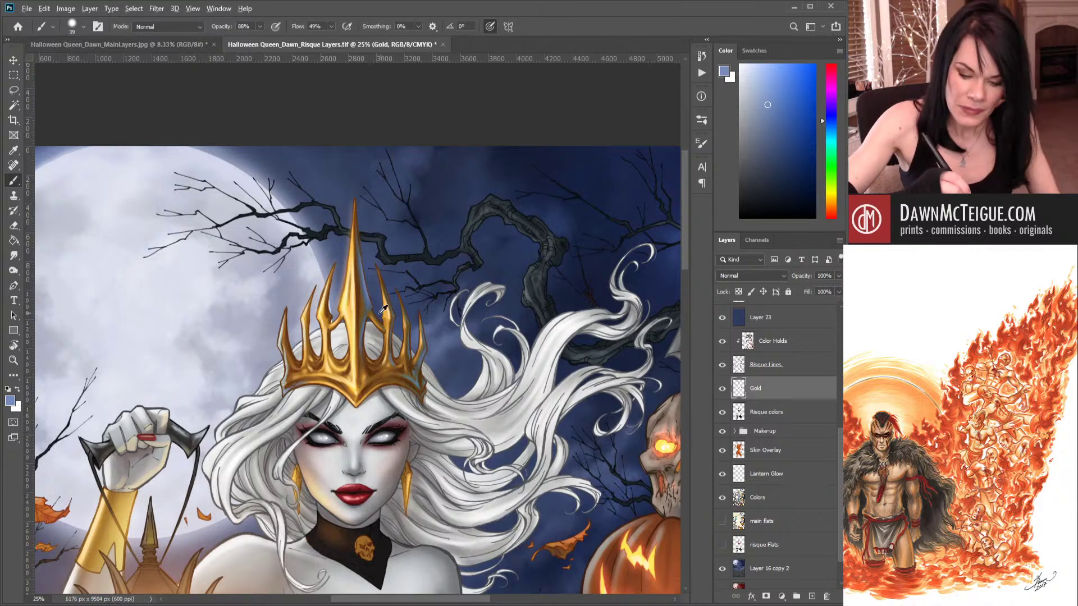
left_click(391, 317, "alt")
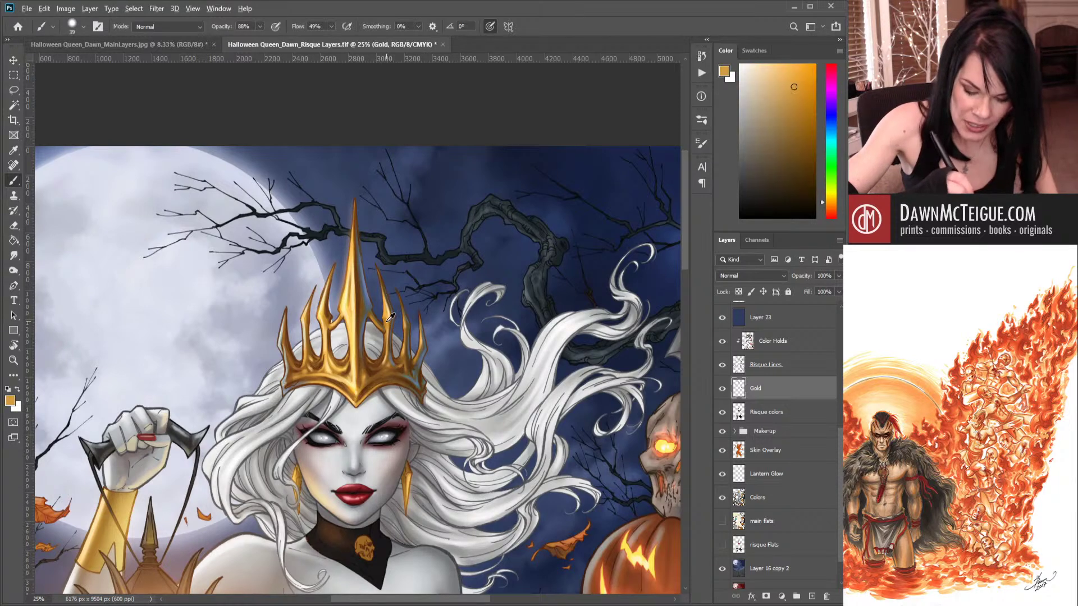
left_click(372, 372, "alt")
left_click(387, 316, "alt")
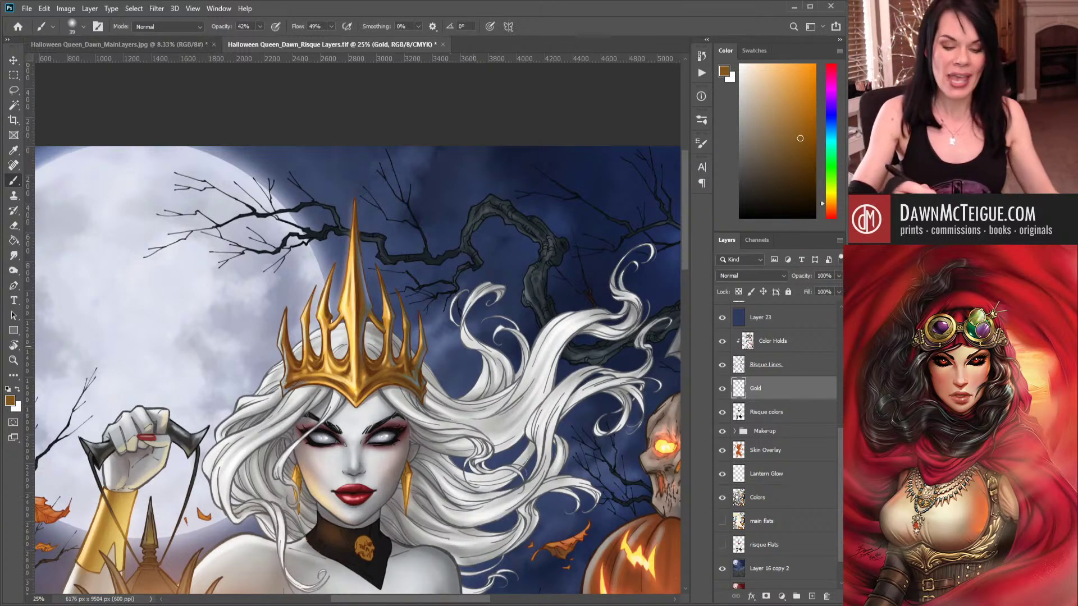
left_click(510, 352, "alt")
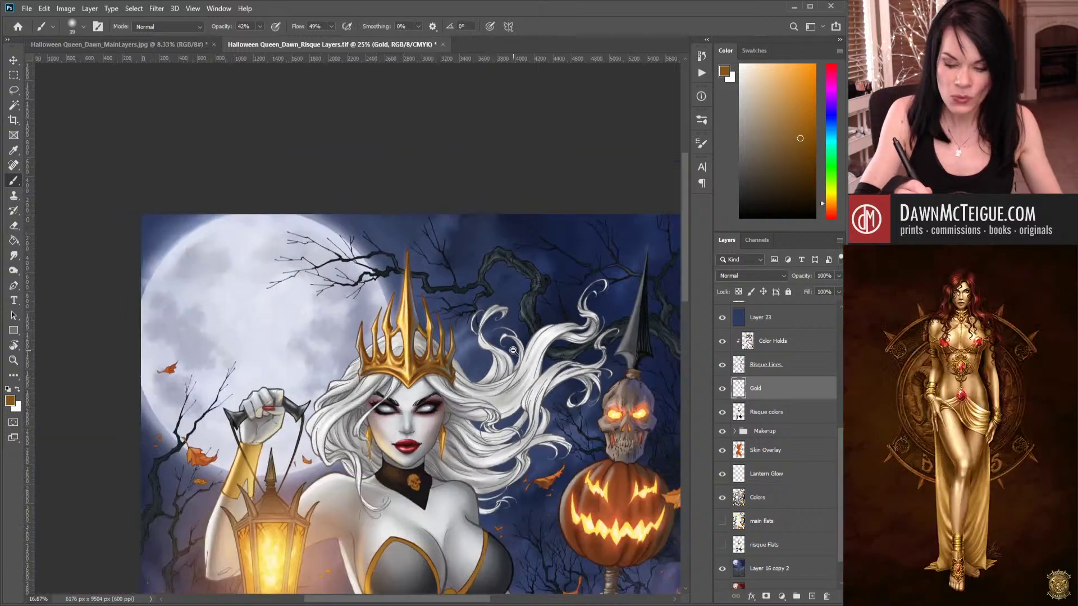
left_click(526, 375, "alt")
left_click(528, 430, "alt")
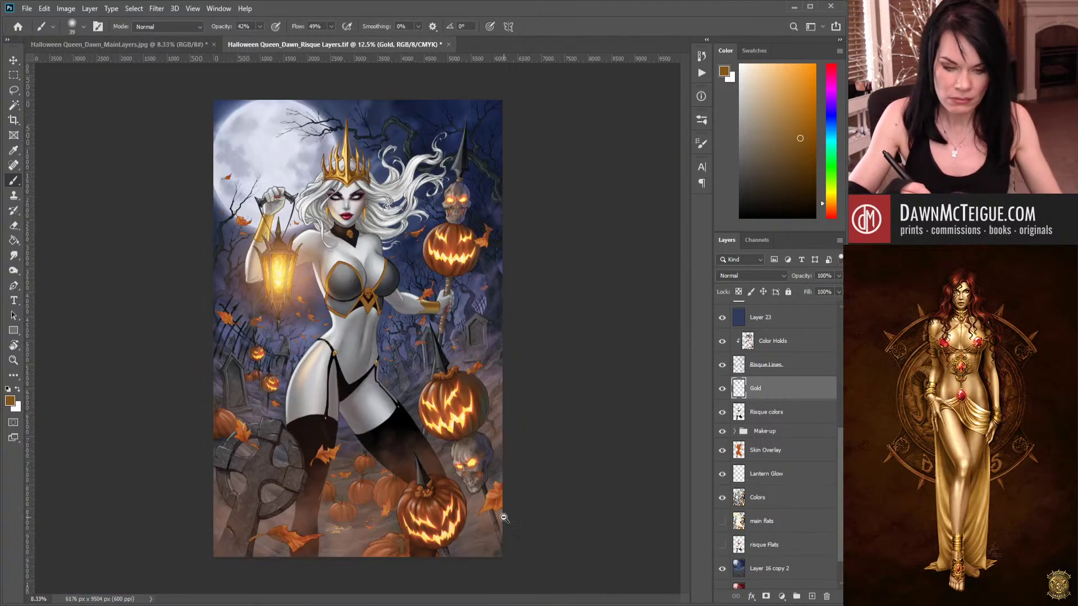
Sample the background's night blue, brighten and saturate it, and raise the brush opacity to 100% for the crown's cool reflections.
left_click(426, 185, "ctrl")
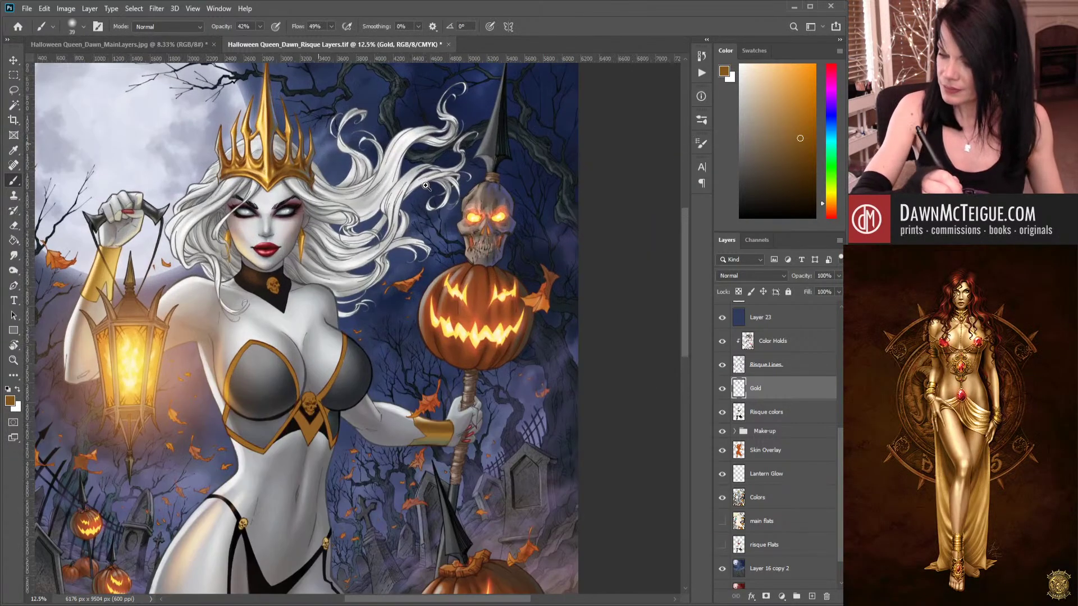
left_click(422, 197, "ctrl")
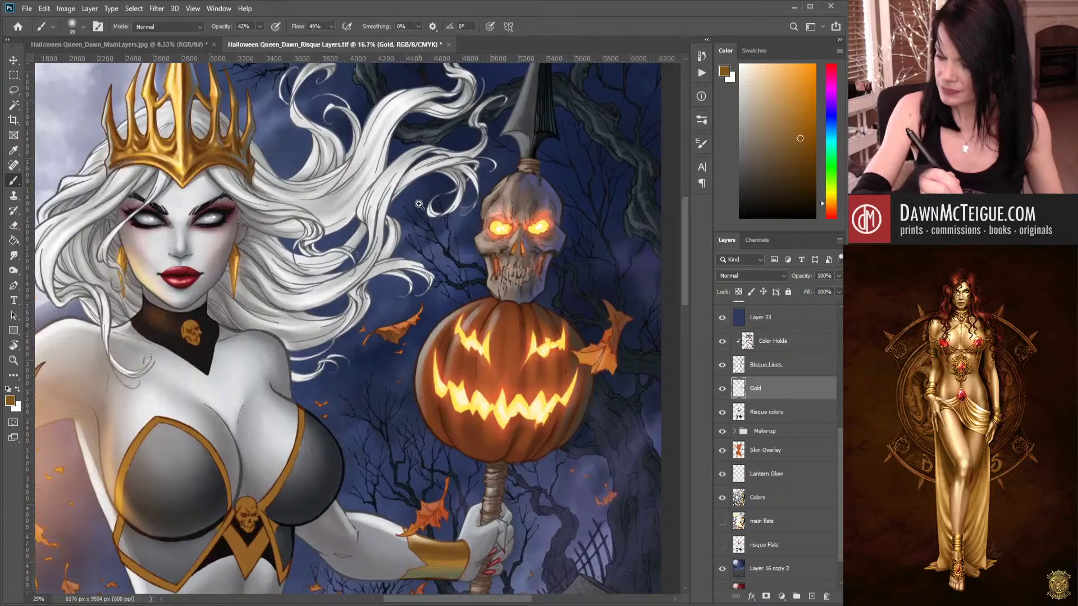
left_click(419, 203, "ctrl")
left_click_drag(379, 246, 459, 406)
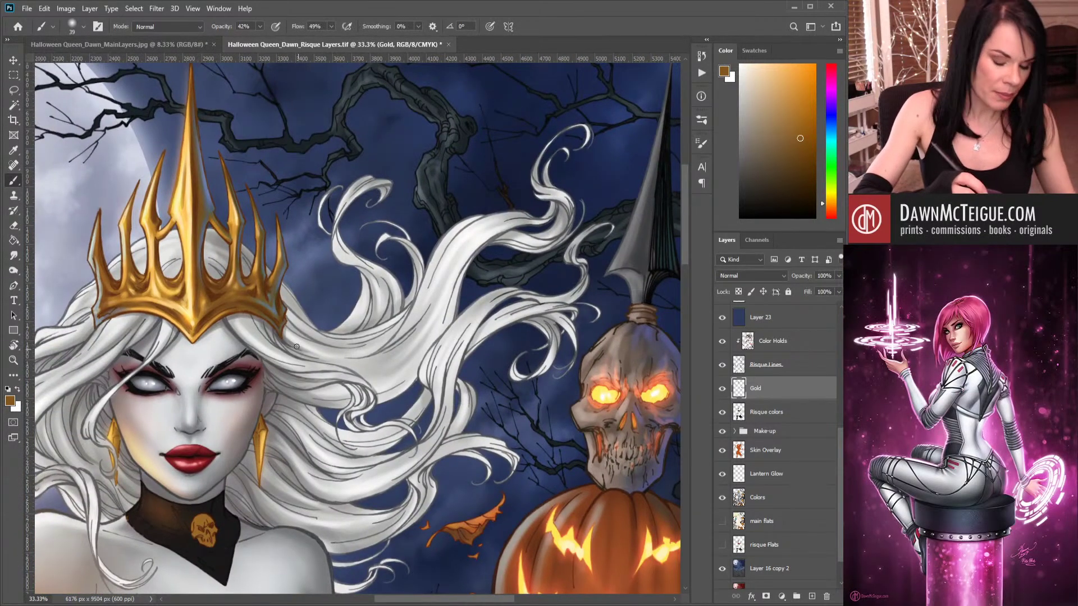
left_click(311, 252, "alt")
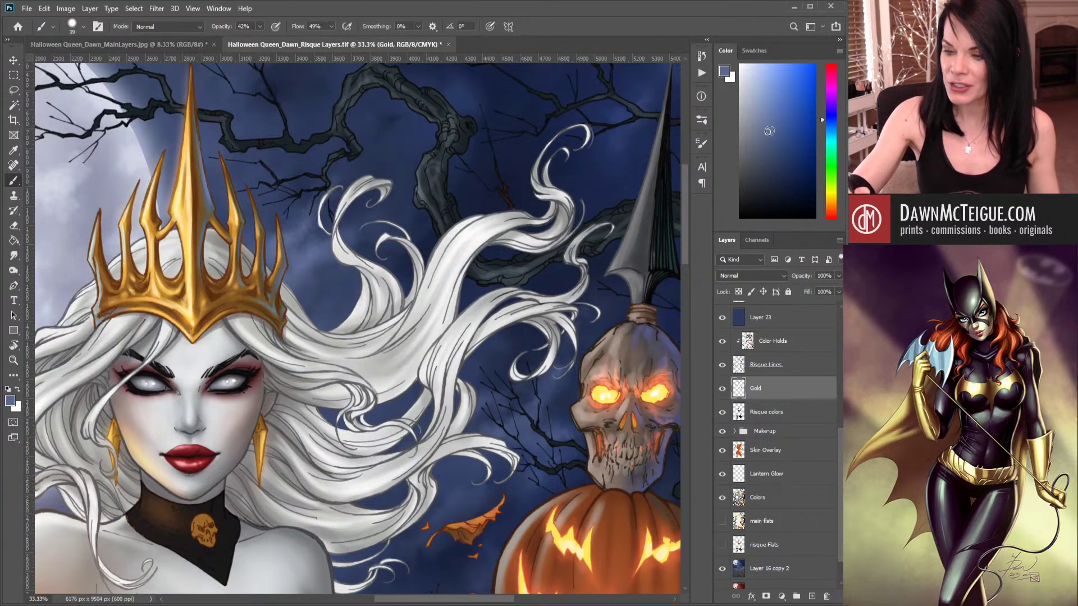
left_click_drag(770, 130, 781, 106)
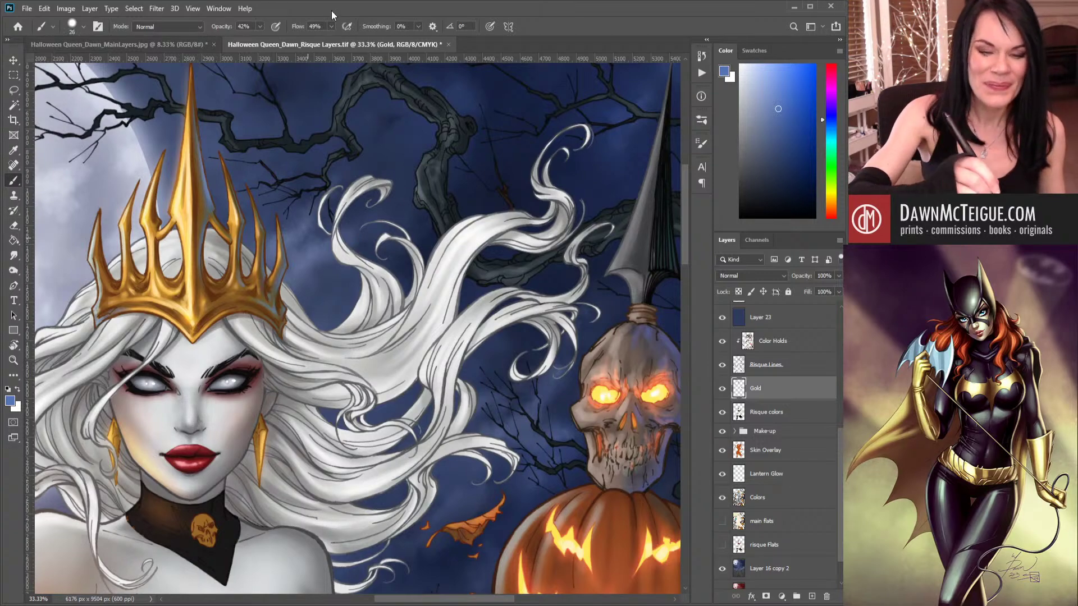
key("0")
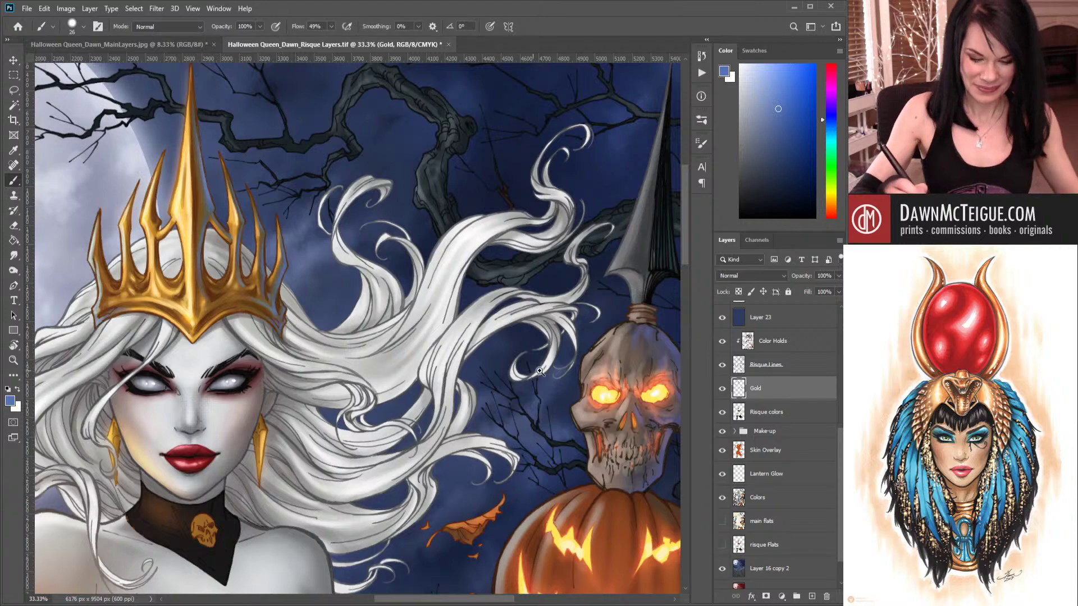
On the main flats layer, select the staff pumpkin, the large lower carved pumpkin and the two small hanging pumpkins with the Magic Wand.
left_click(543, 374, "alt")
left_click(549, 391, "alt")
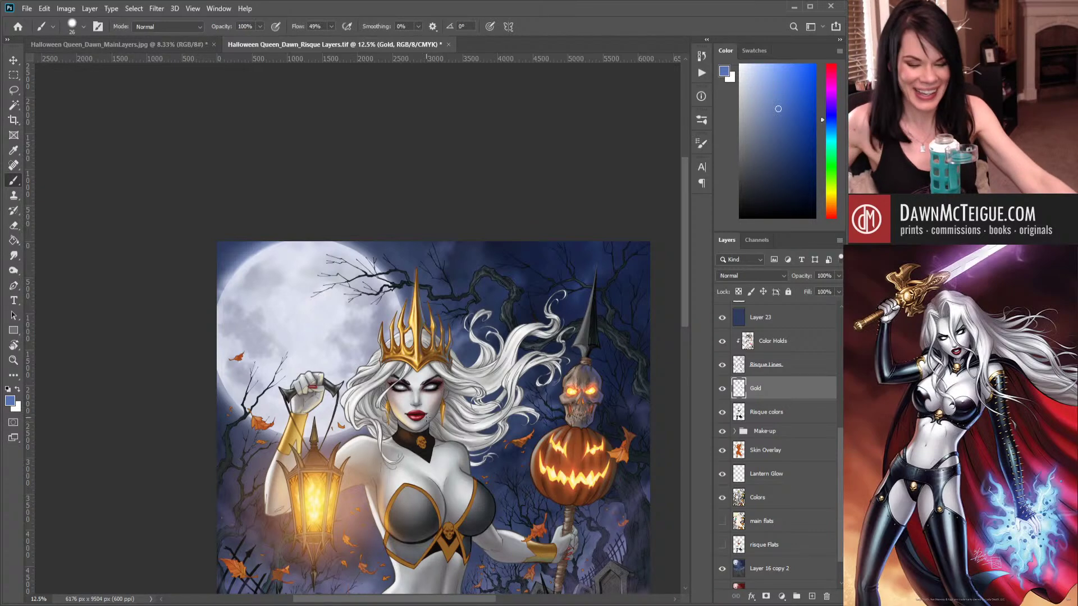
left_click_drag(482, 395, 469, 238)
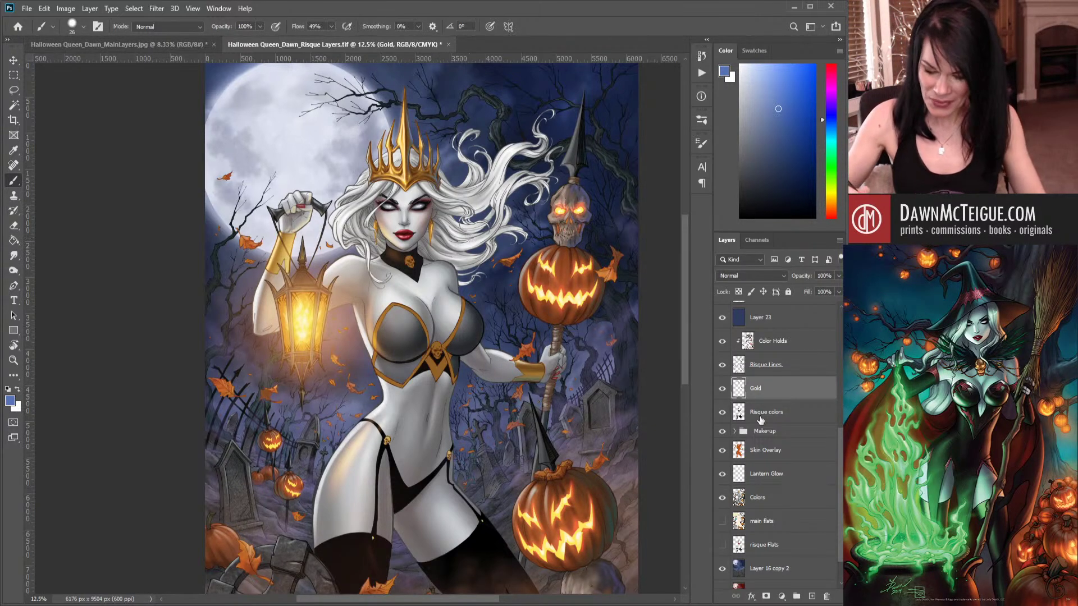
scroll(837, 497, "down", 2)
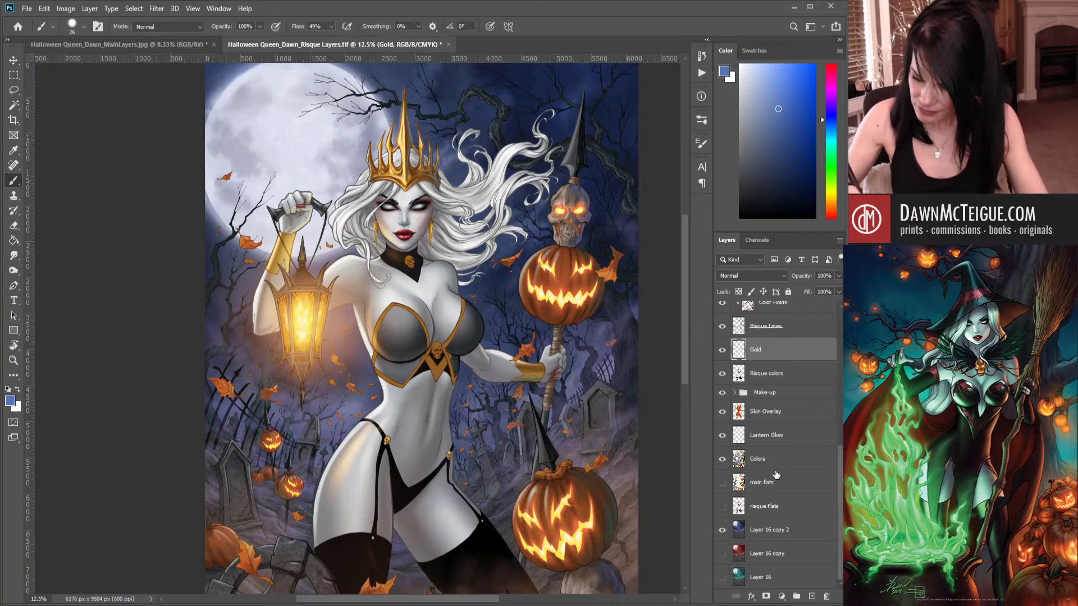
left_click(781, 488)
key("w")
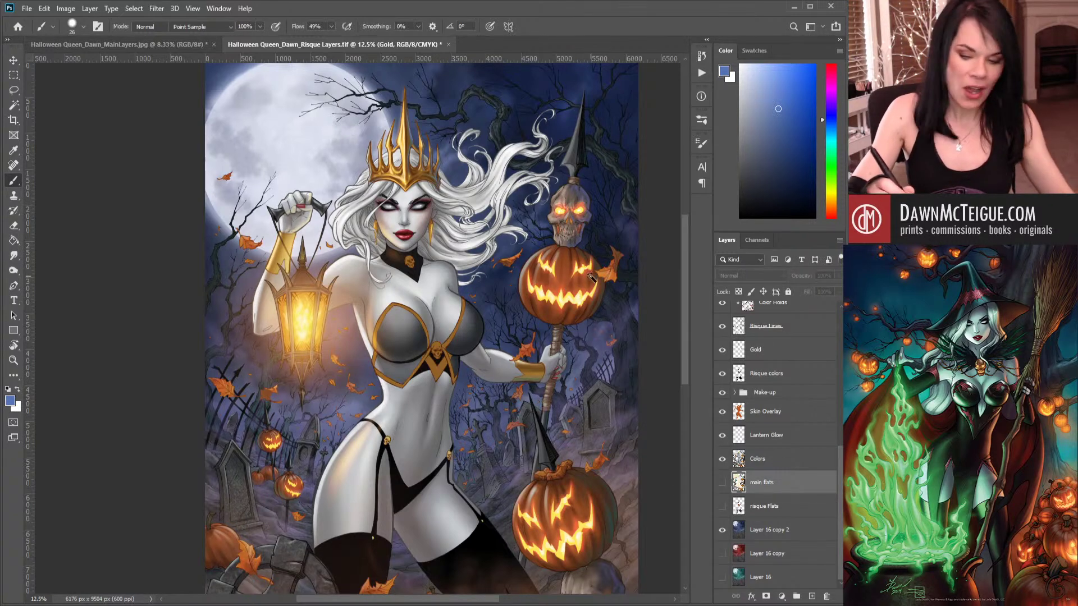
left_click(590, 283)
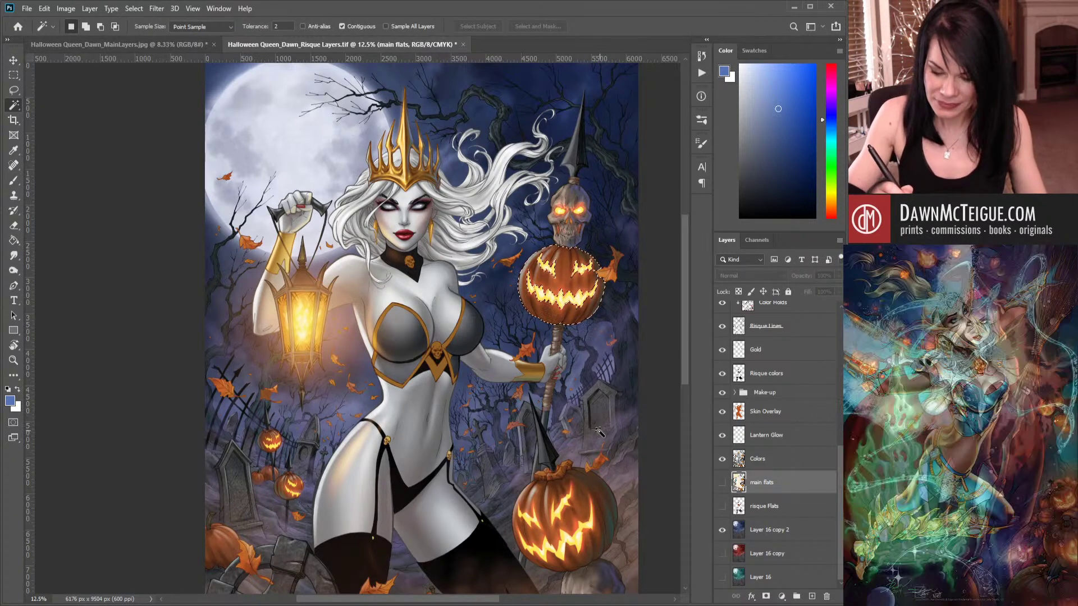
left_click(610, 522)
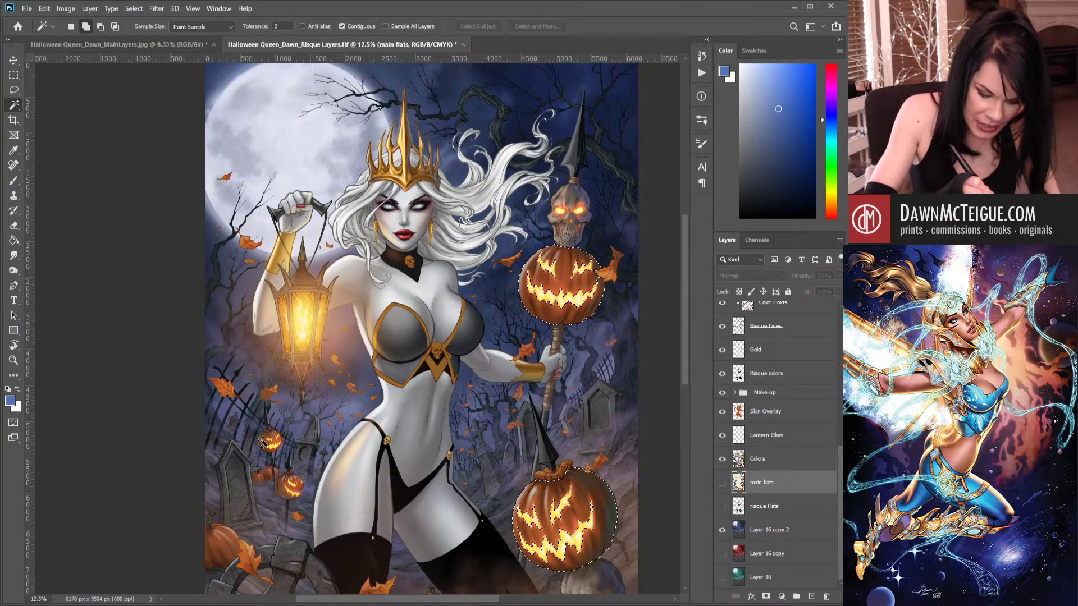
left_click(285, 483)
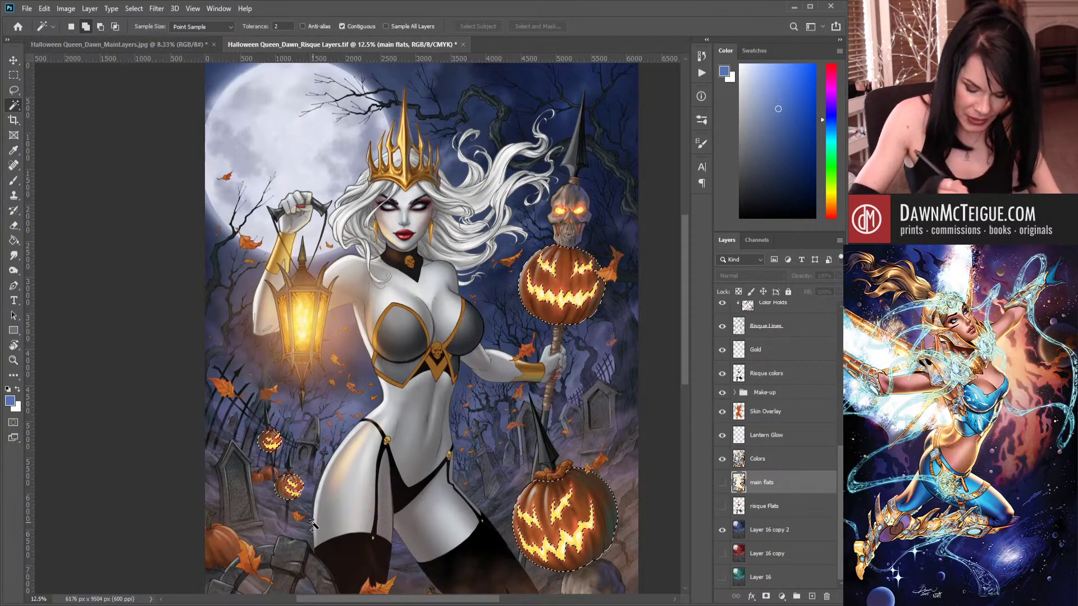
Clear the pumpkin selection and make the Colors layer active.
left_click_drag(547, 549, 503, 242)
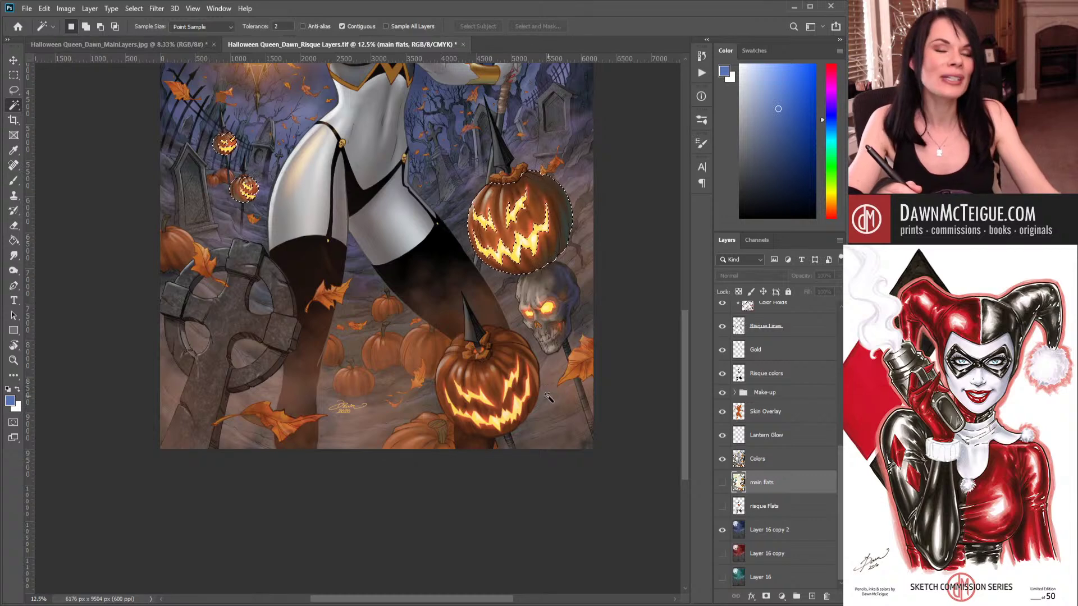
left_click_drag(572, 309, 588, 508)
left_click_drag(569, 319, 577, 381)
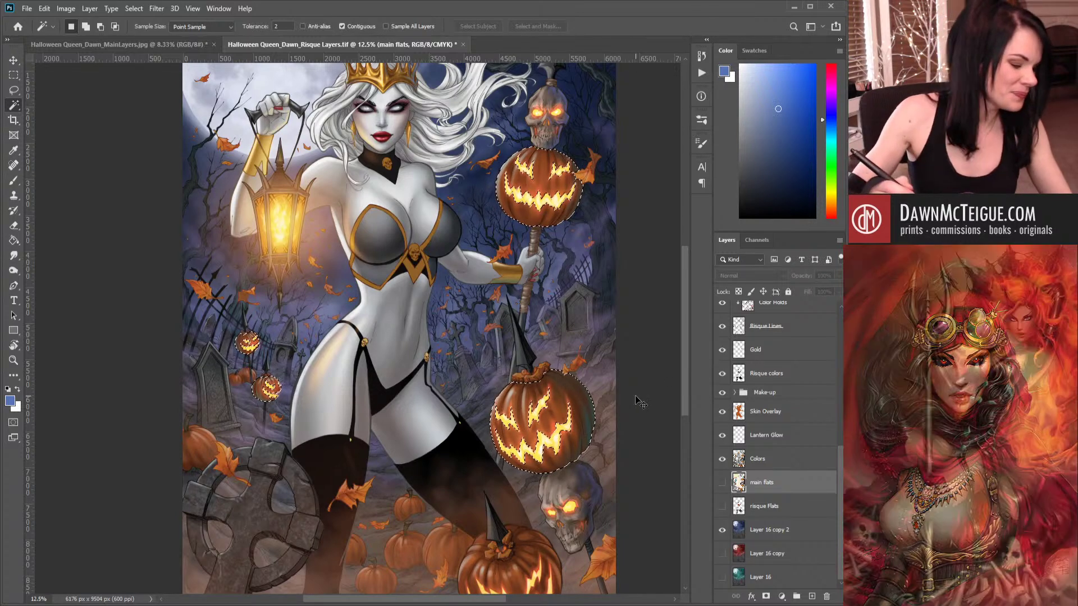
key("ctrl+d")
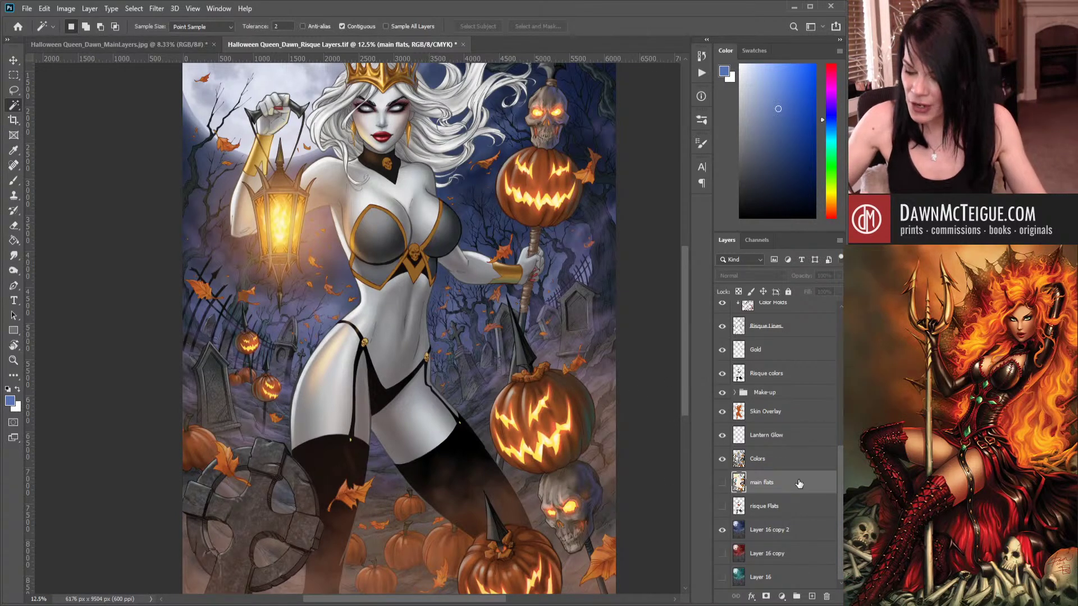
left_click(792, 463)
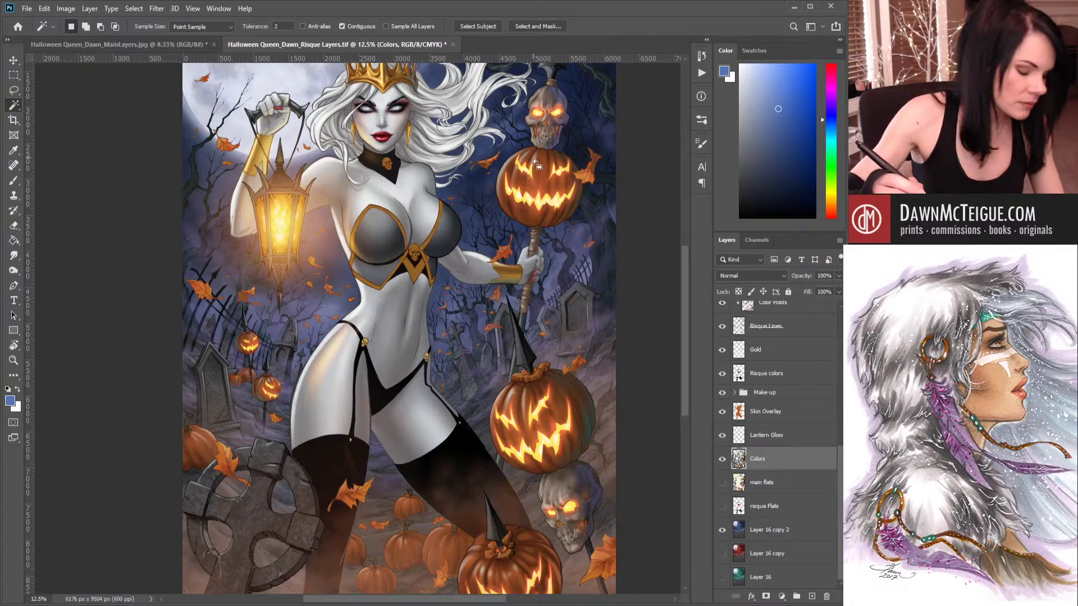
Set the brush opacity to 84% and brush browns sampled from the large lower pumpkin over the rim on its right side.
key("b")
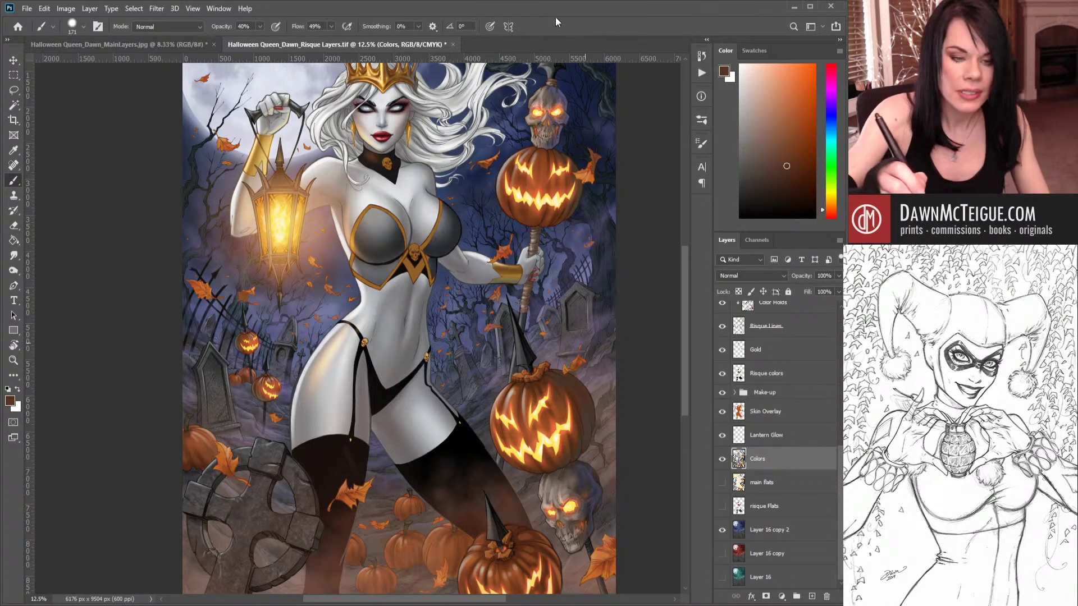
left_click(259, 26)
left_click(281, 36)
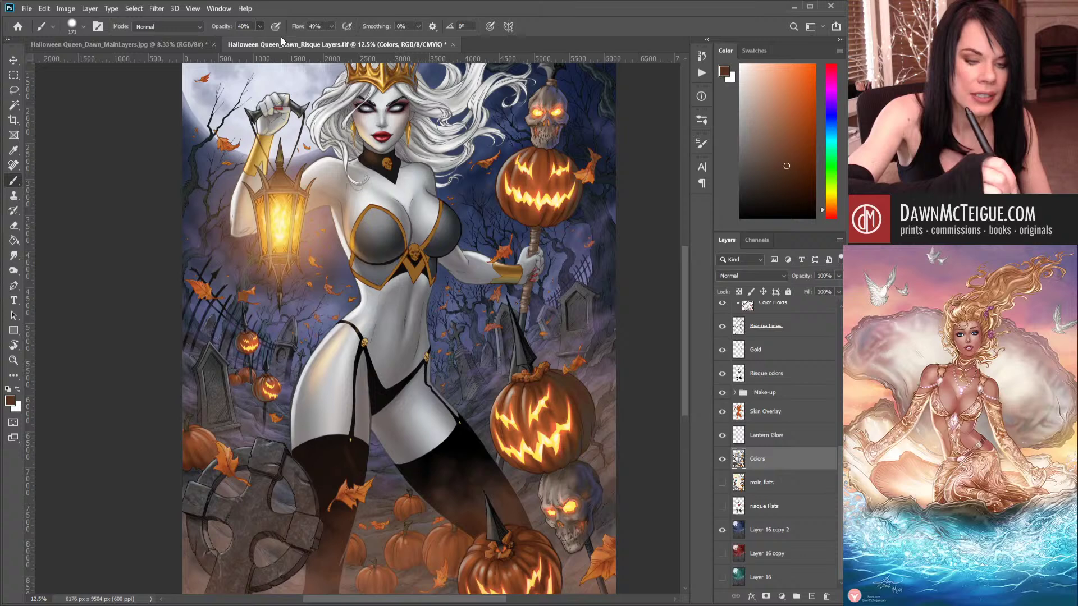
left_click(619, 21)
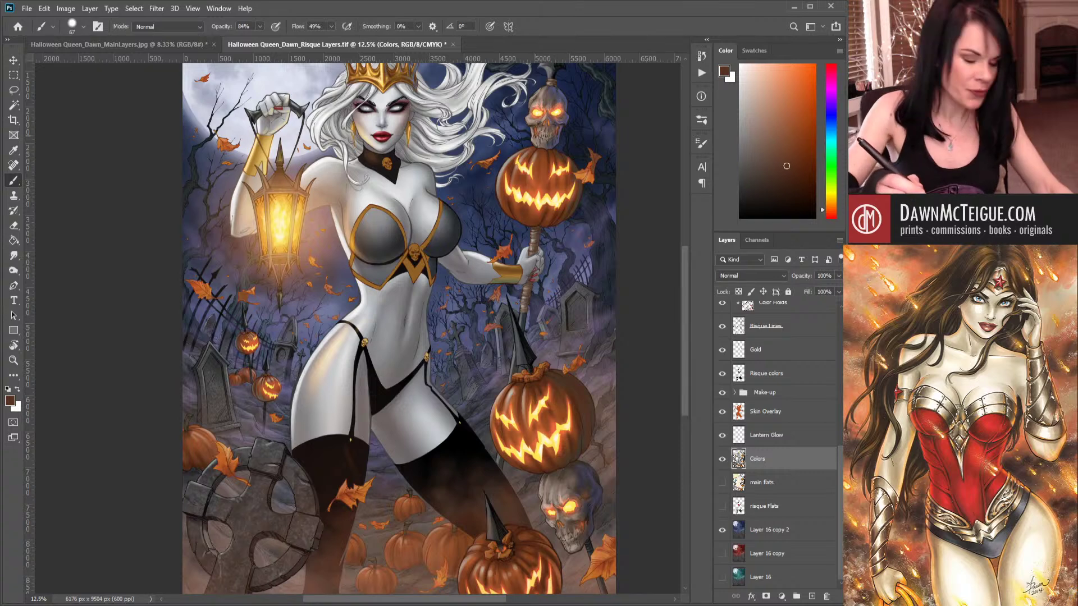
left_click(534, 380, "alt")
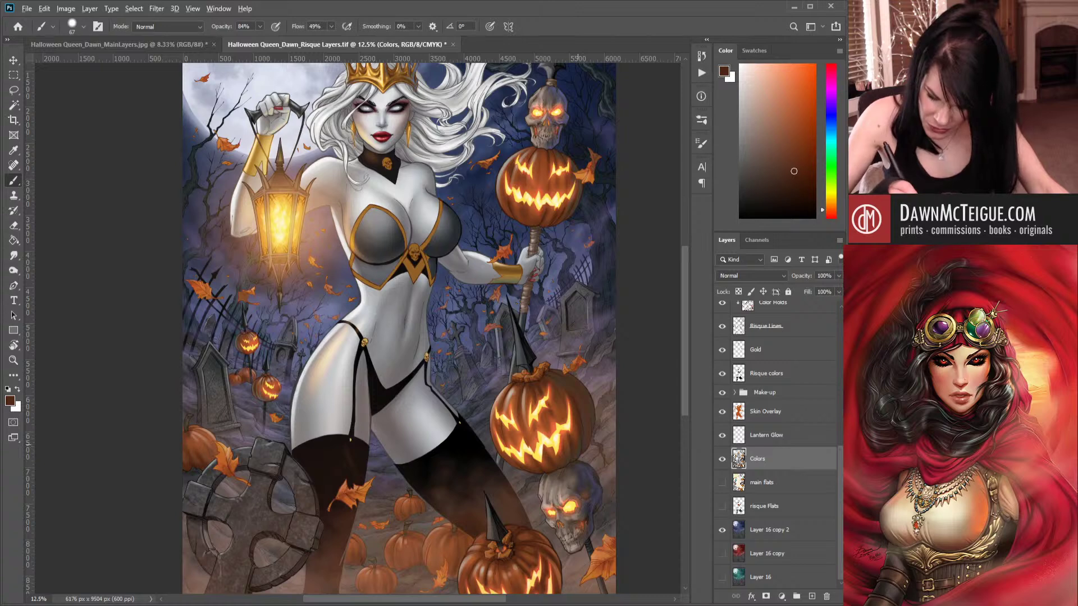
left_click(574, 460, "alt")
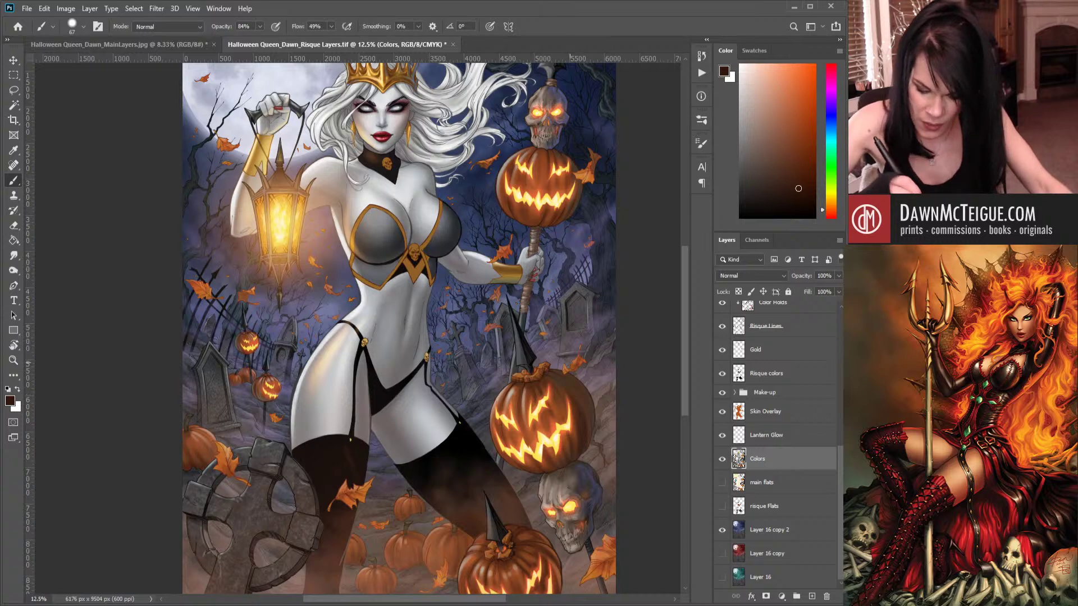
Blend the large lower pumpkin's right side with sampled browns at 65% brush opacity, and sample an orange-brown for retouching the staff pumpkin.
left_click(564, 456, "alt")
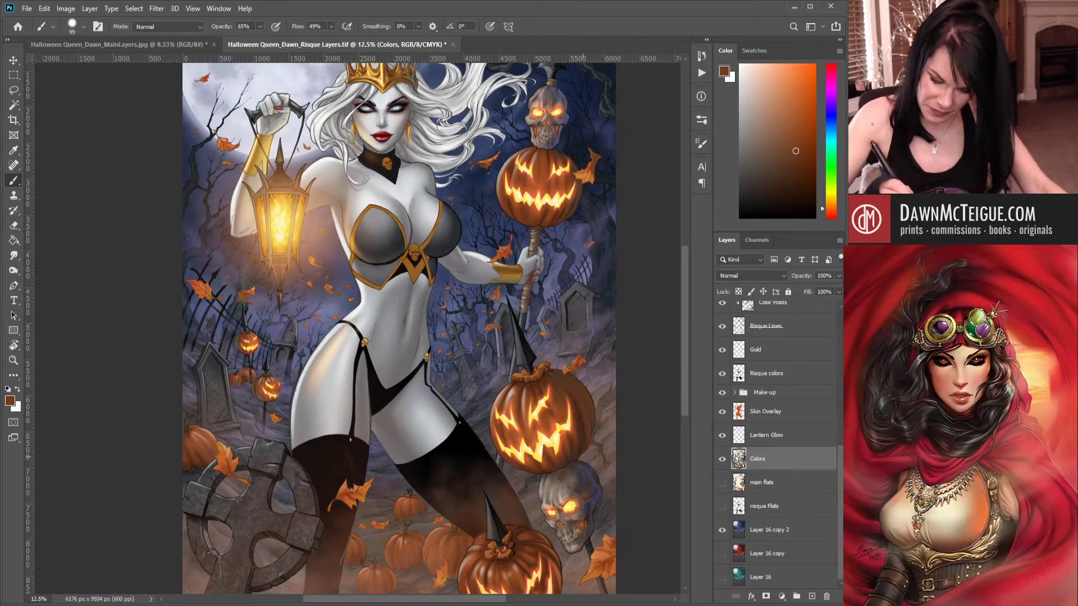
left_click(581, 435, "alt")
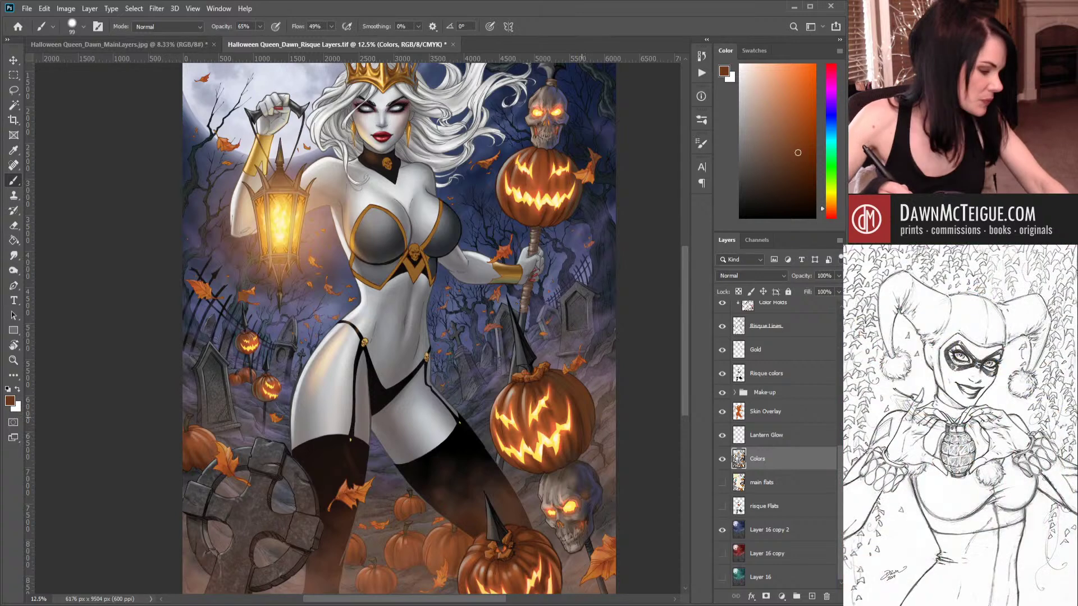
left_click(542, 377, "alt")
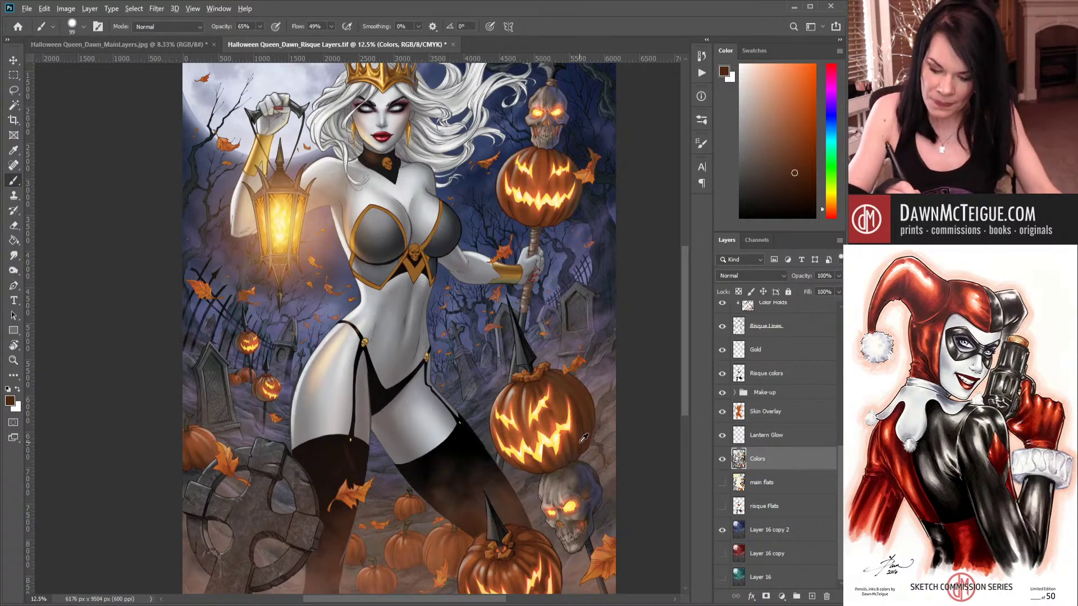
left_click(589, 426, "alt")
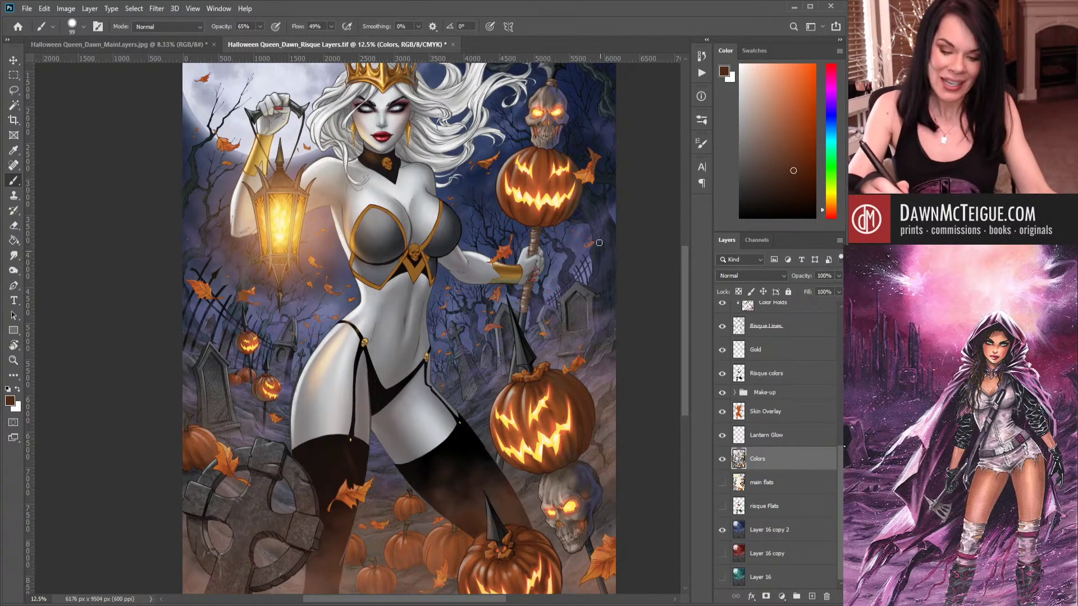
left_click_drag(589, 233, 576, 357)
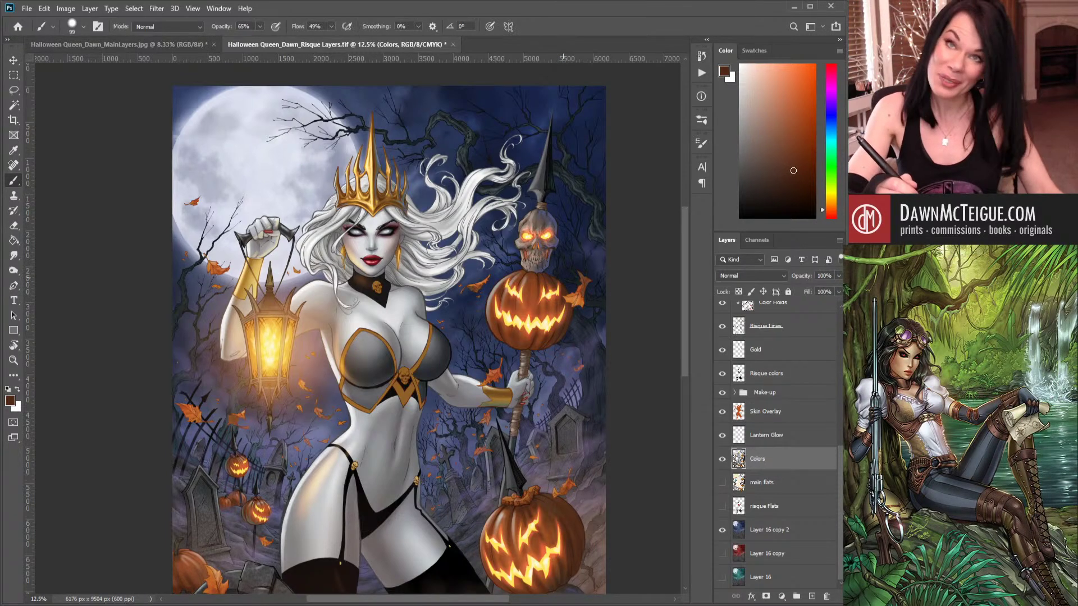
left_click(536, 274, "alt")
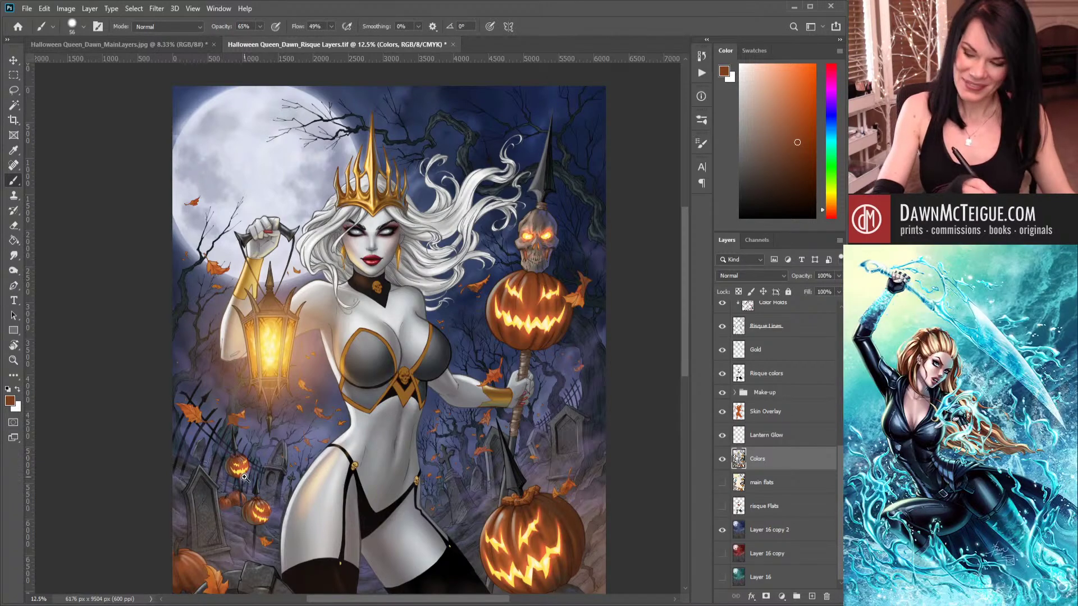
Retouch the edges of the small hanging pumpkins beside the gravestones with sampled dark oranges and browns, reducing the brush size to 29.
scroll(241, 474, "up", 1)
scroll(241, 475, "up", 1)
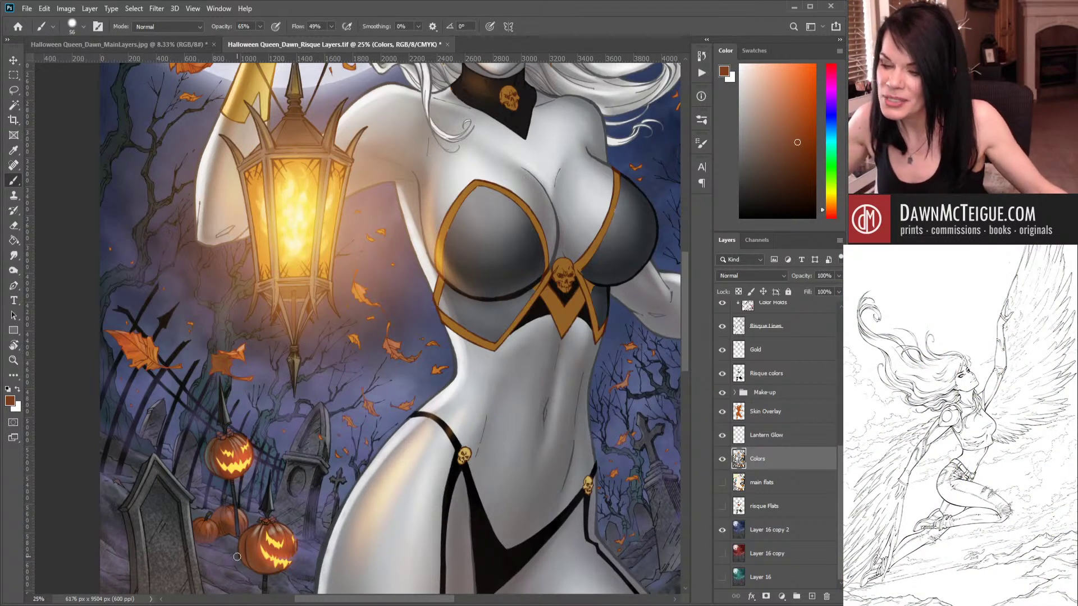
scroll(336, 580, "down", 1)
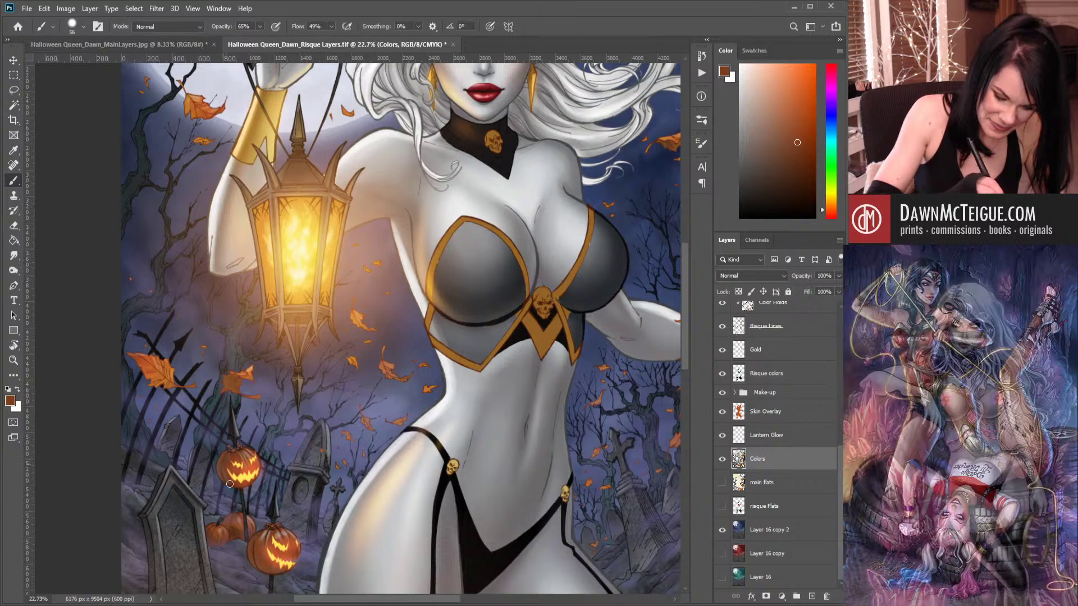
left_click(239, 522, "alt")
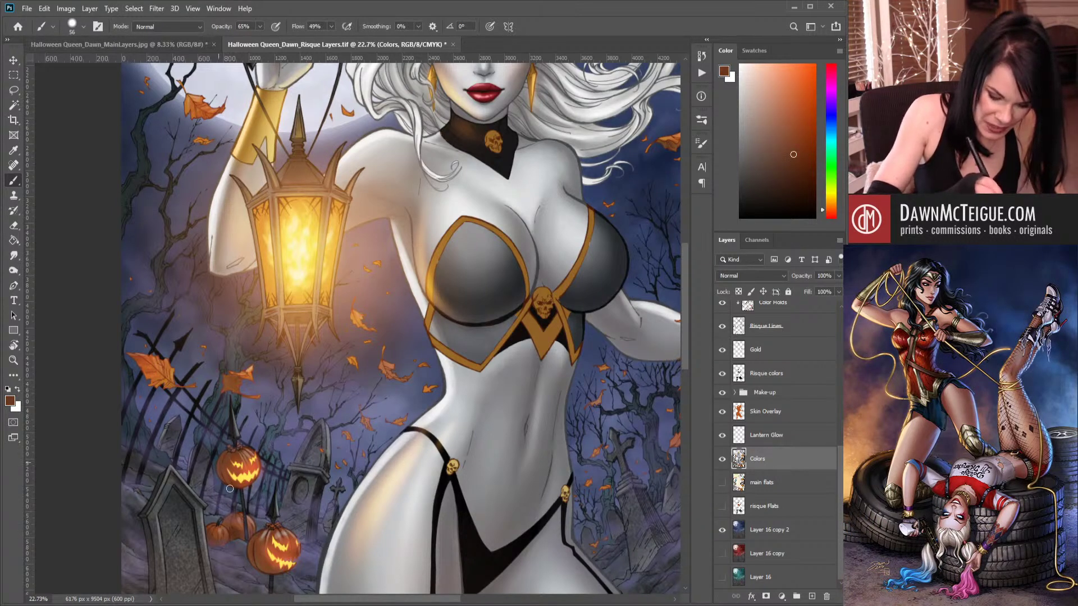
key("bracketleft")
key("bracketleft")
key("bracketleft")
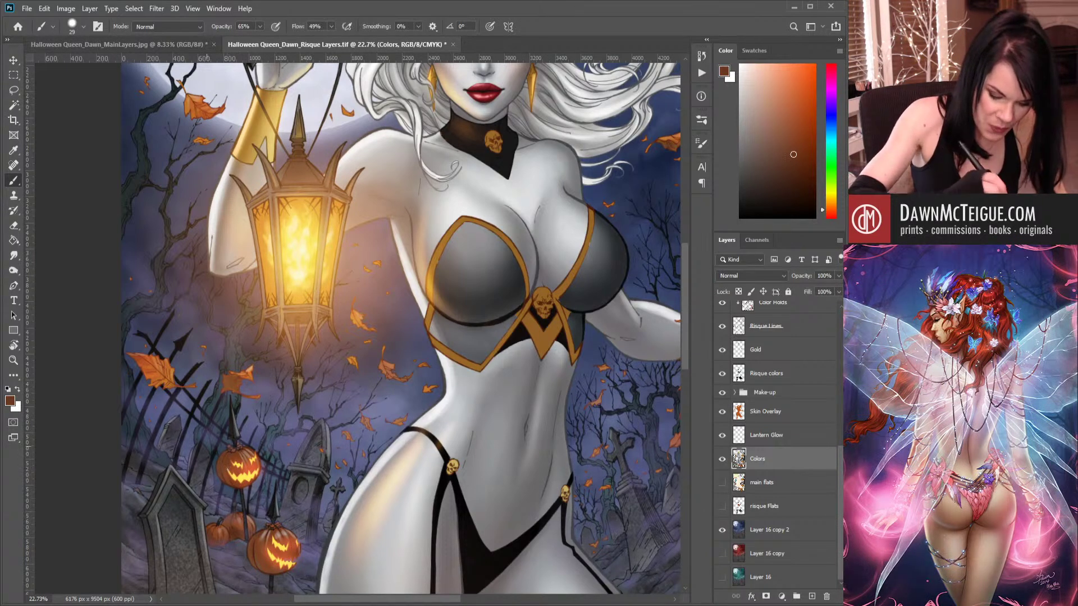
left_click(236, 528, "alt")
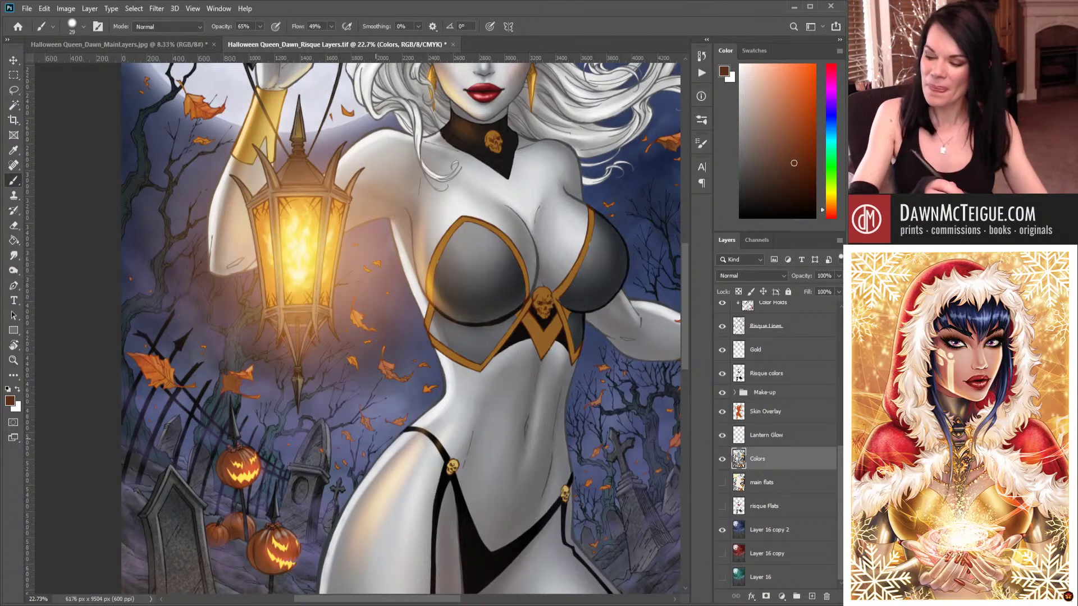
mouse_move(405, 453)
left_mouse_down()
mouse_move(379, 419)
mouse_move(287, 396)
left_mouse_up()
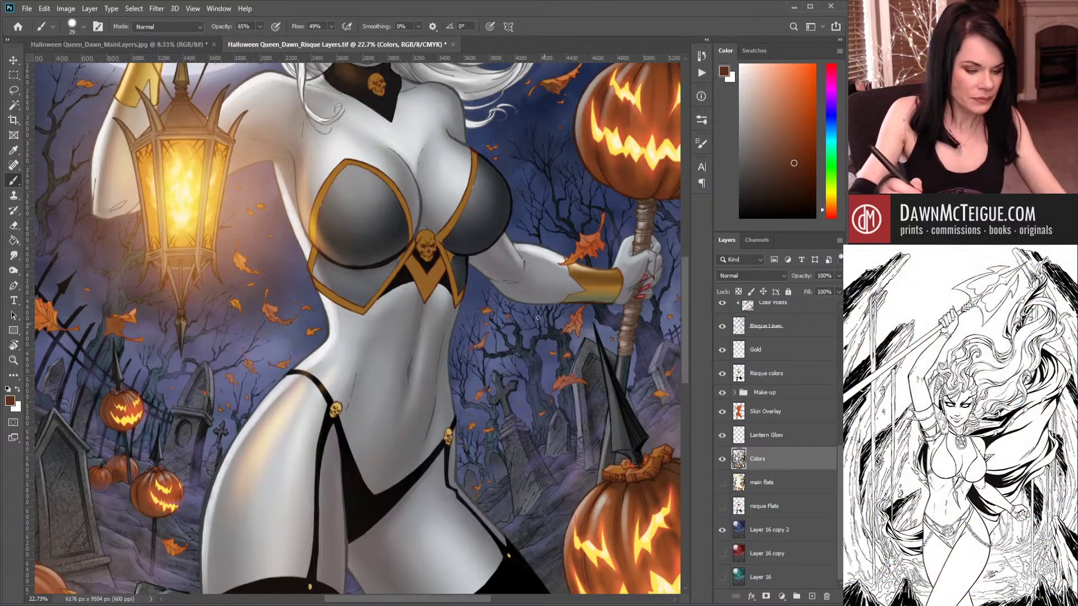
key("ctrl+minus")
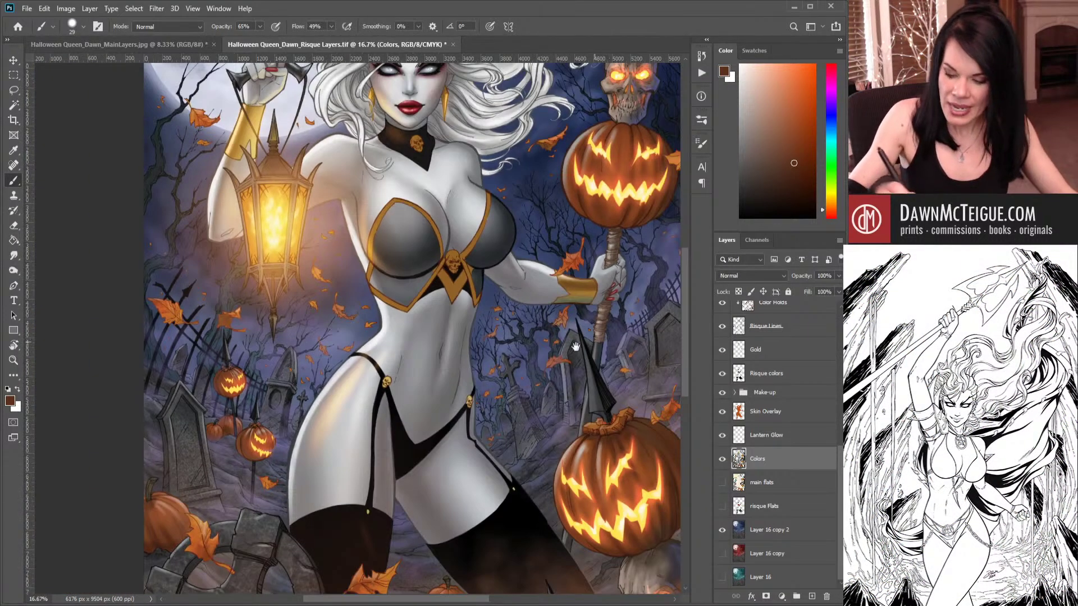
Sample a muted purple-blue from the background mist beside the staff and set the brush to 73% opacity and 58% flow.
left_click_drag(505, 427, 355, 417)
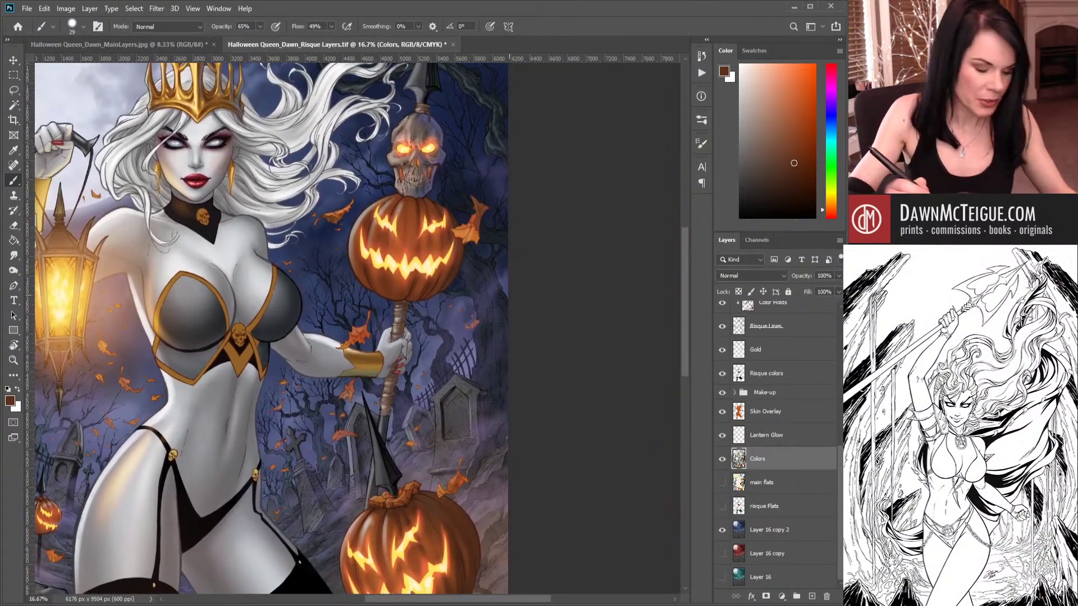
left_click(471, 313, "alt")
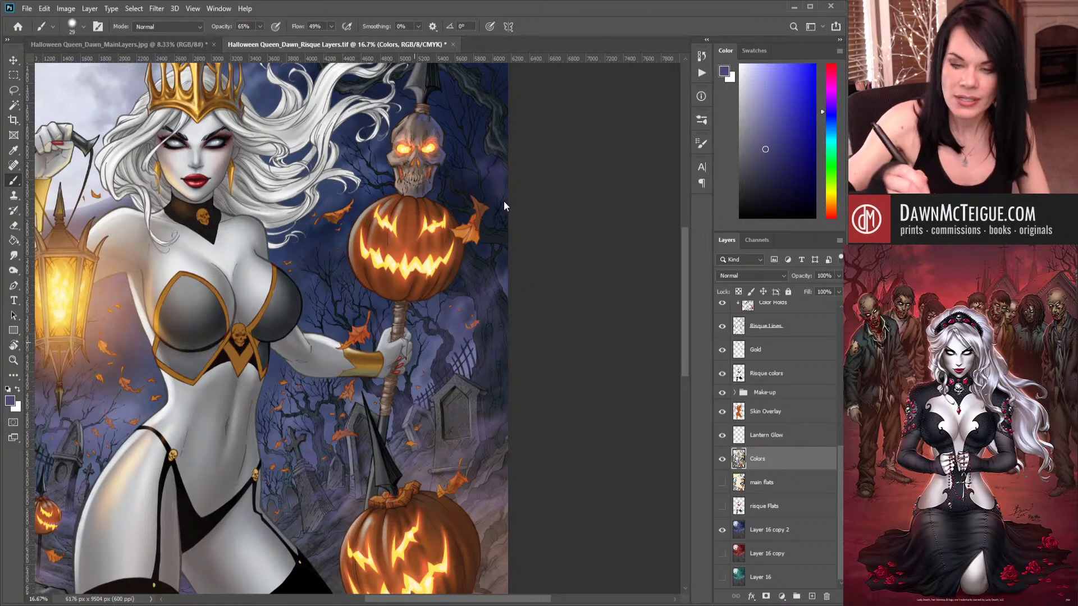
left_click_drag(260, 28, 262, 36)
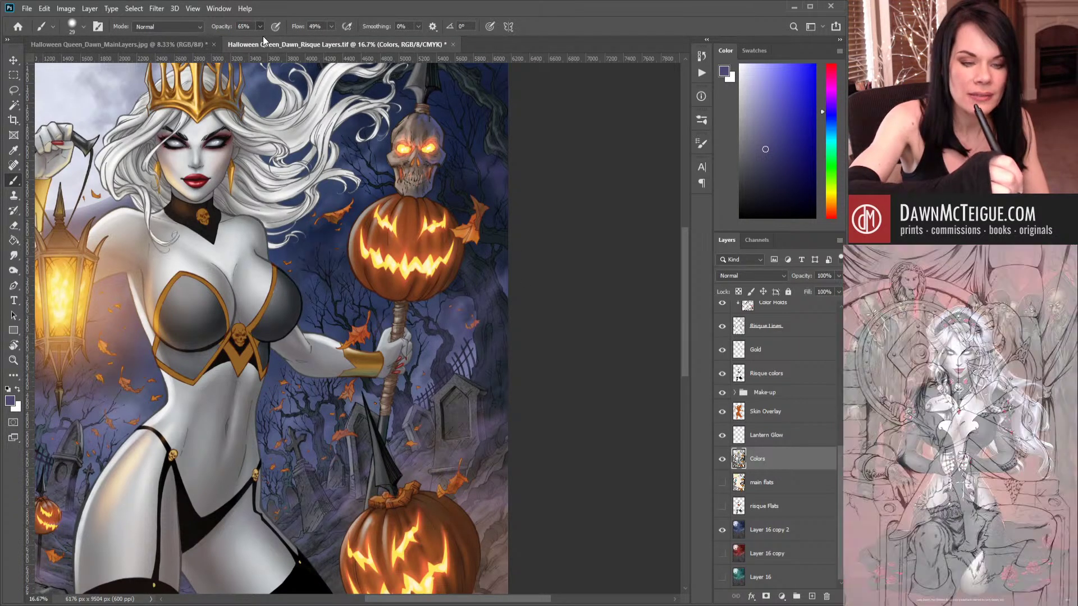
left_click_drag(332, 36, 335, 37)
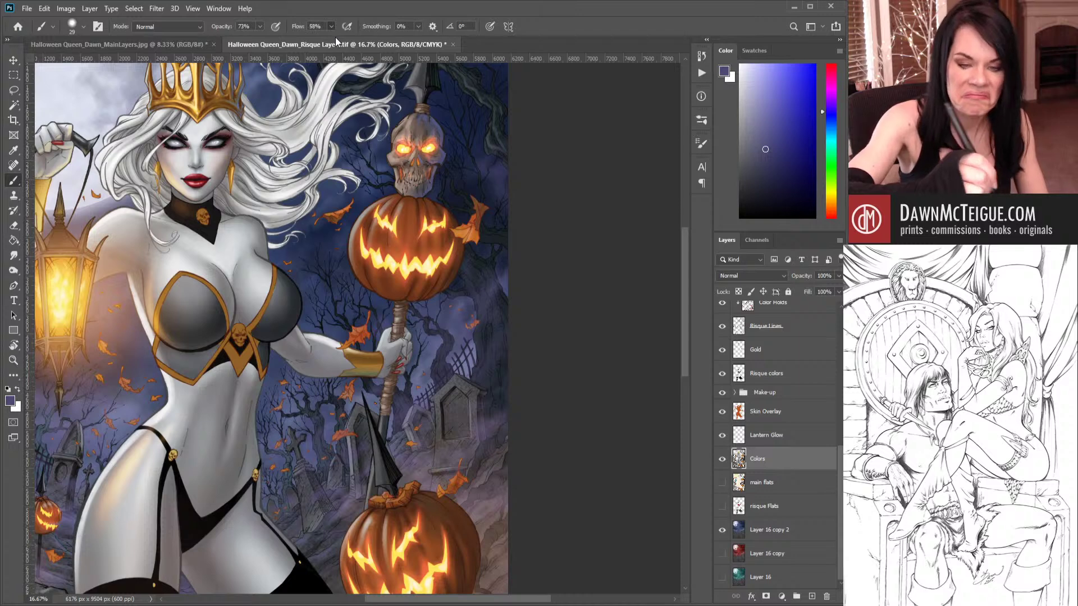
left_click(568, 28)
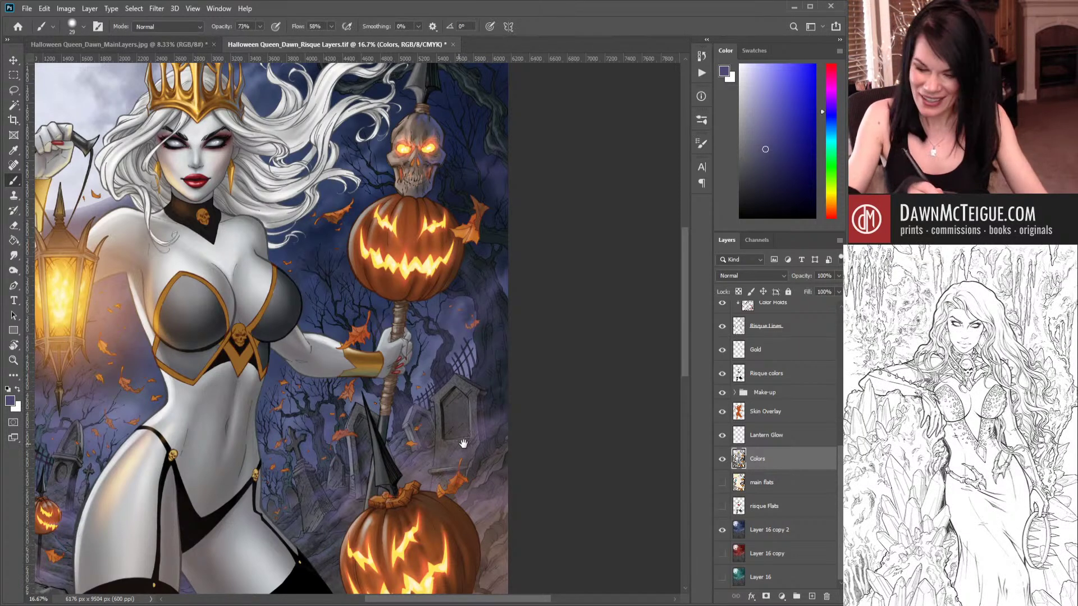
Enlarge the brush to 100 and paint purple-blue rim light along the right edge of the large lower pumpkin.
left_click_drag(462, 441, 557, 433)
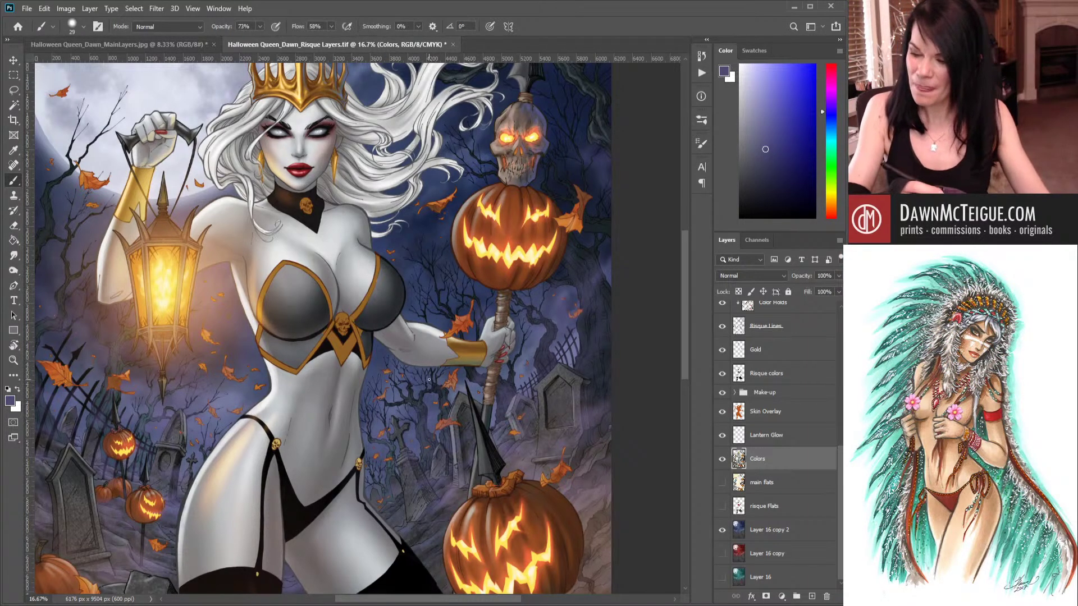
left_click_drag(513, 342, 499, 360)
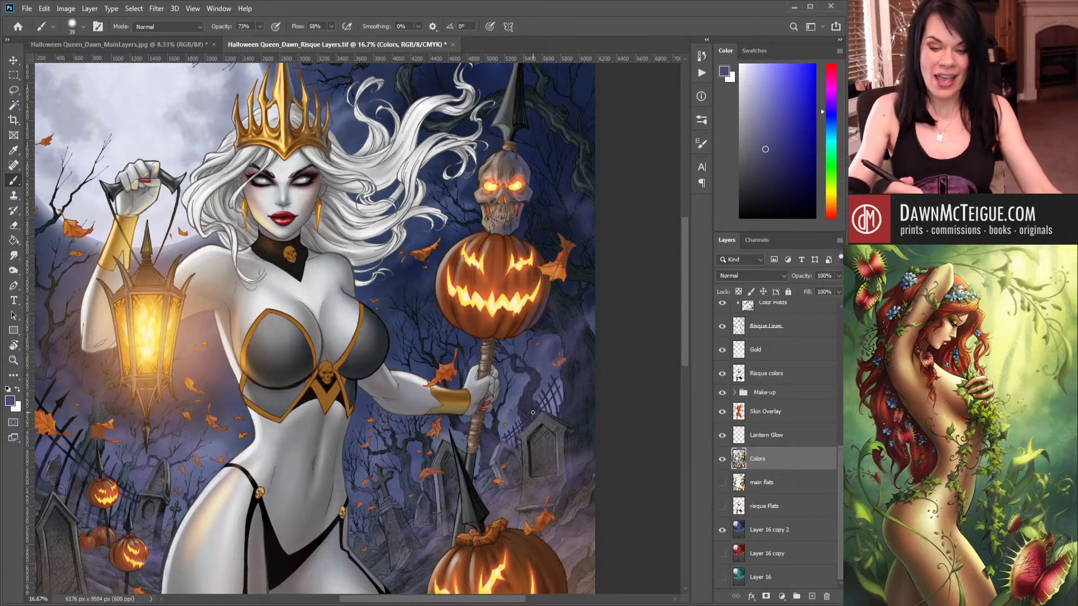
scroll(533, 413, "down", 8)
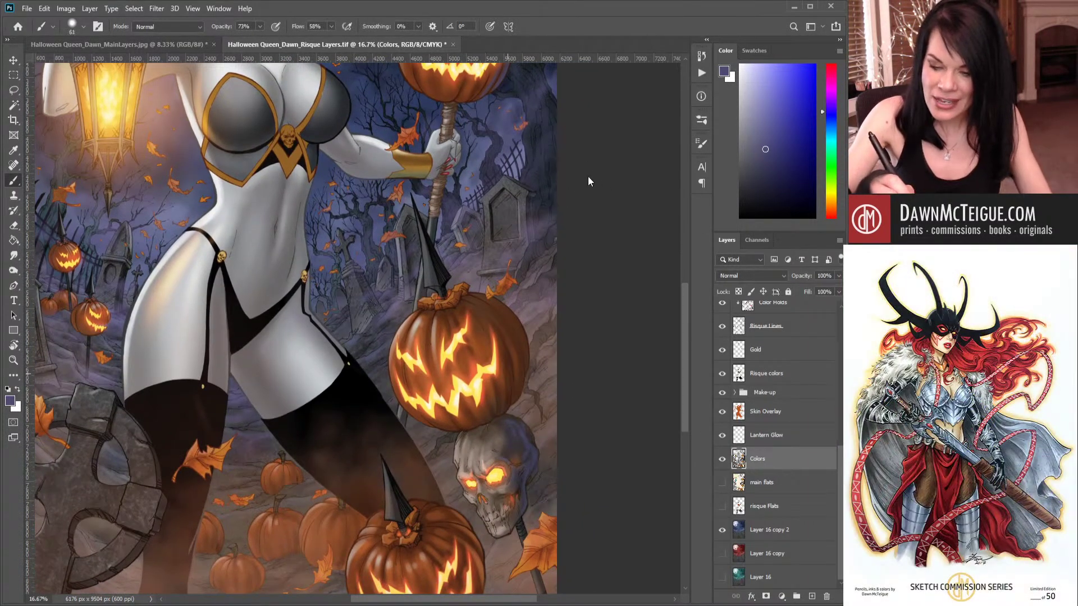
key("bracketleft")
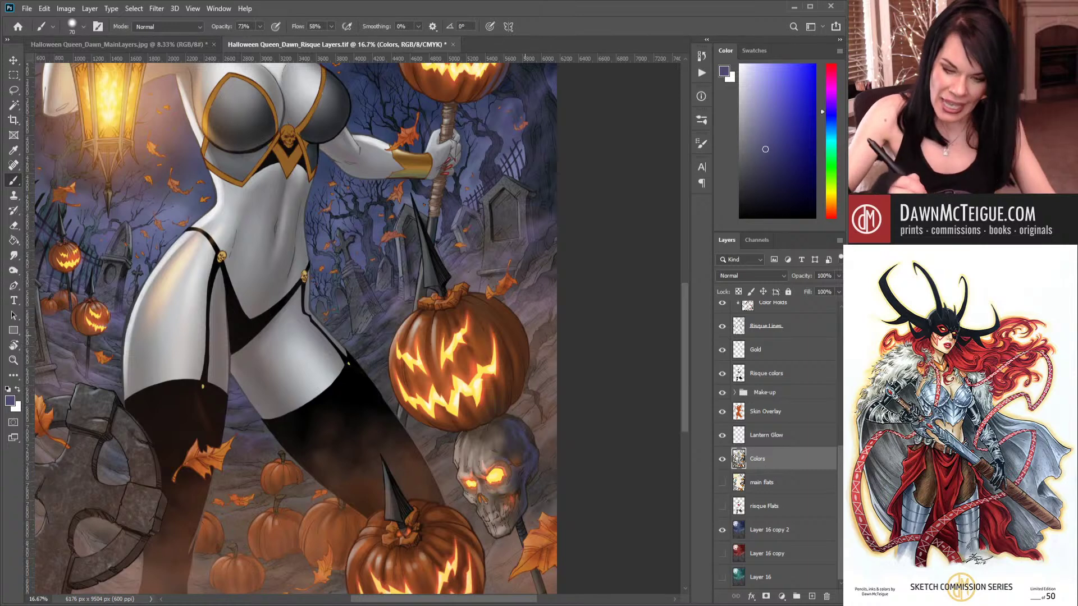
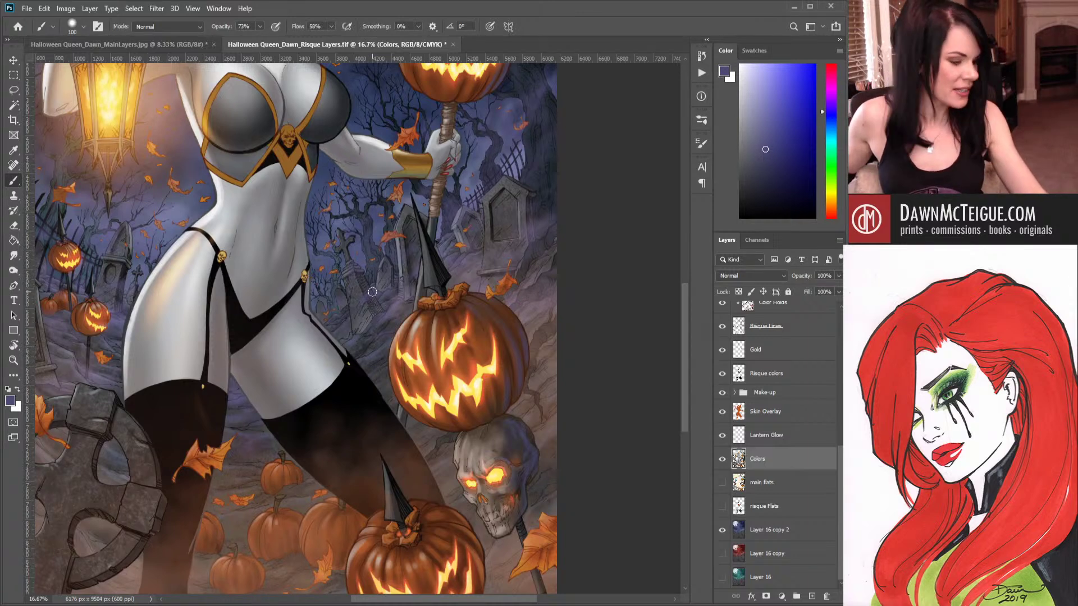
Examine the rim light on the pumpkins and skulls against the moonlit background, and reduce the brush size to 77.
left_click_drag(363, 267, 480, 371)
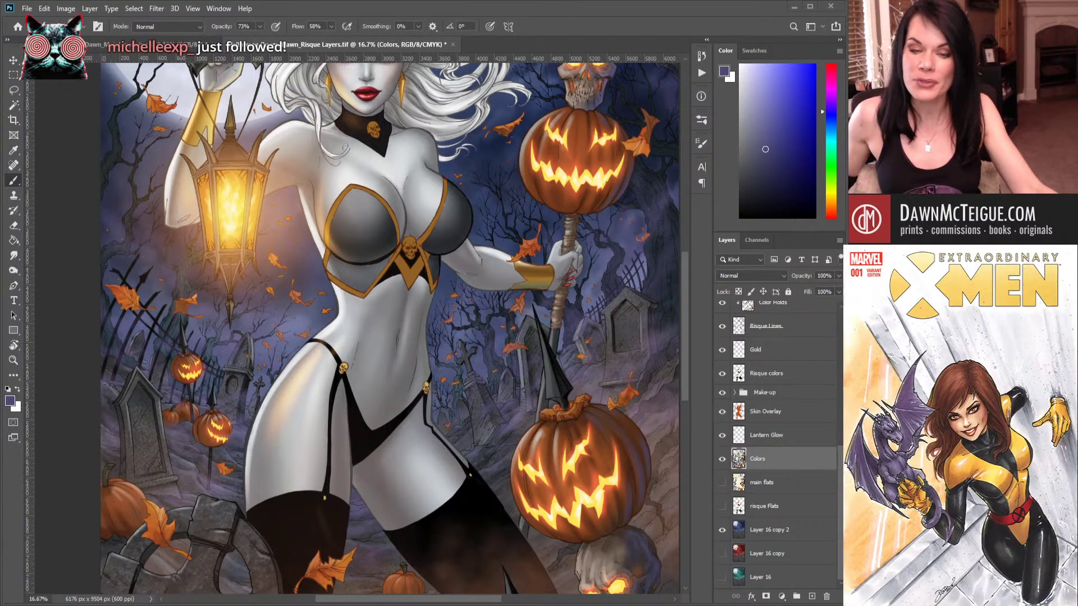
left_click_drag(447, 207, 462, 388)
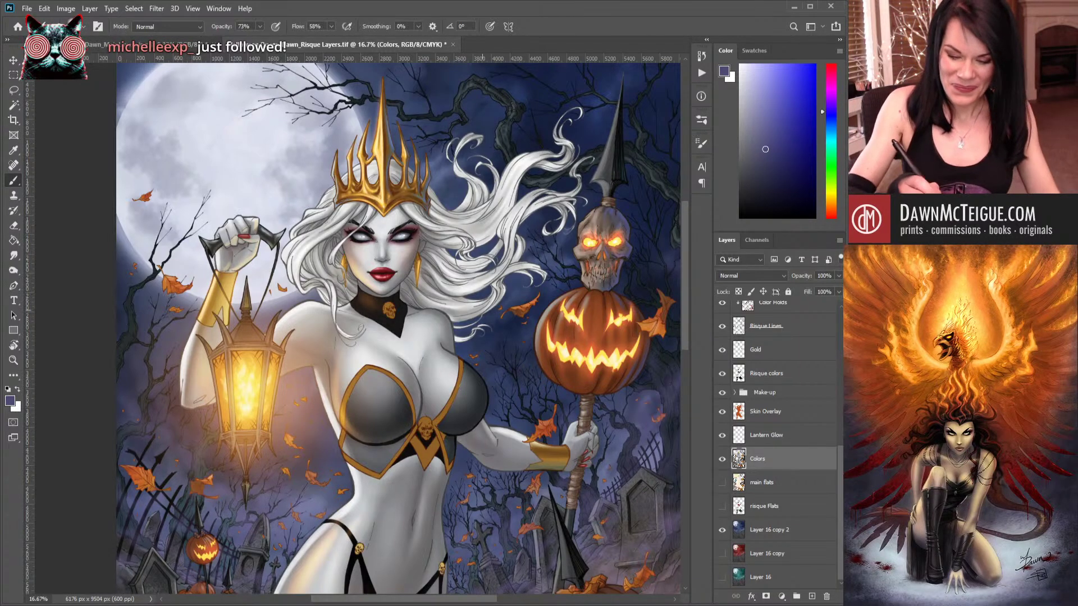
left_click_drag(515, 373, 469, 315)
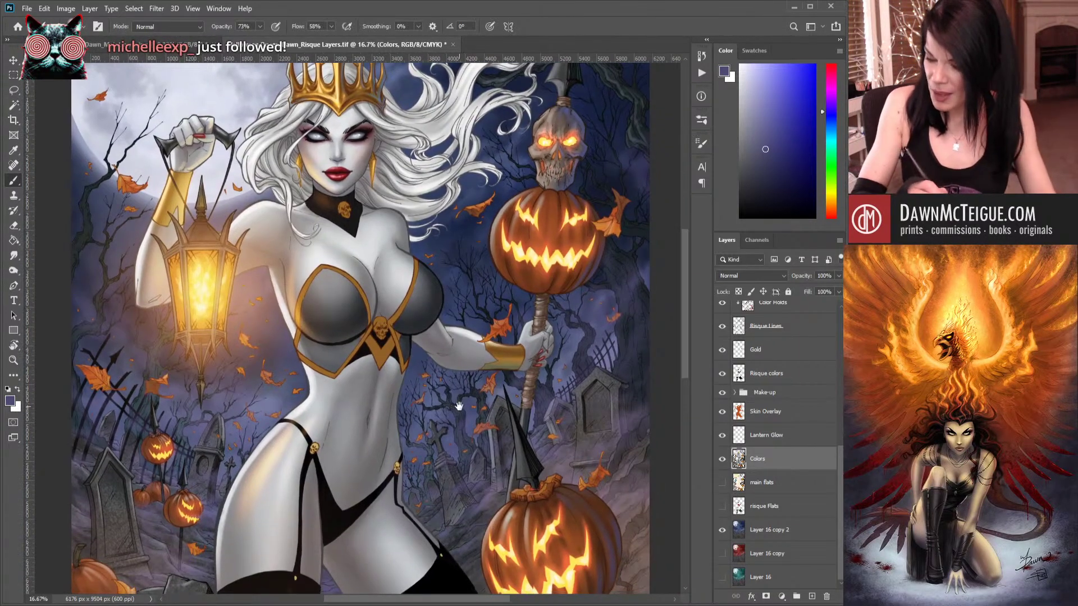
left_click_drag(458, 408, 448, 329)
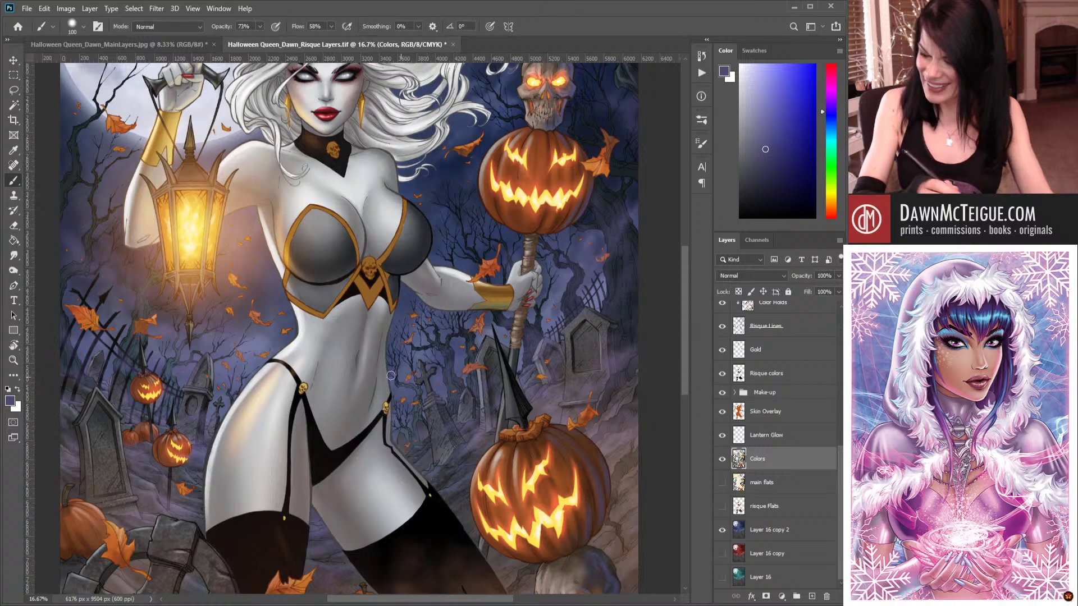
left_click_drag(462, 404, 488, 390)
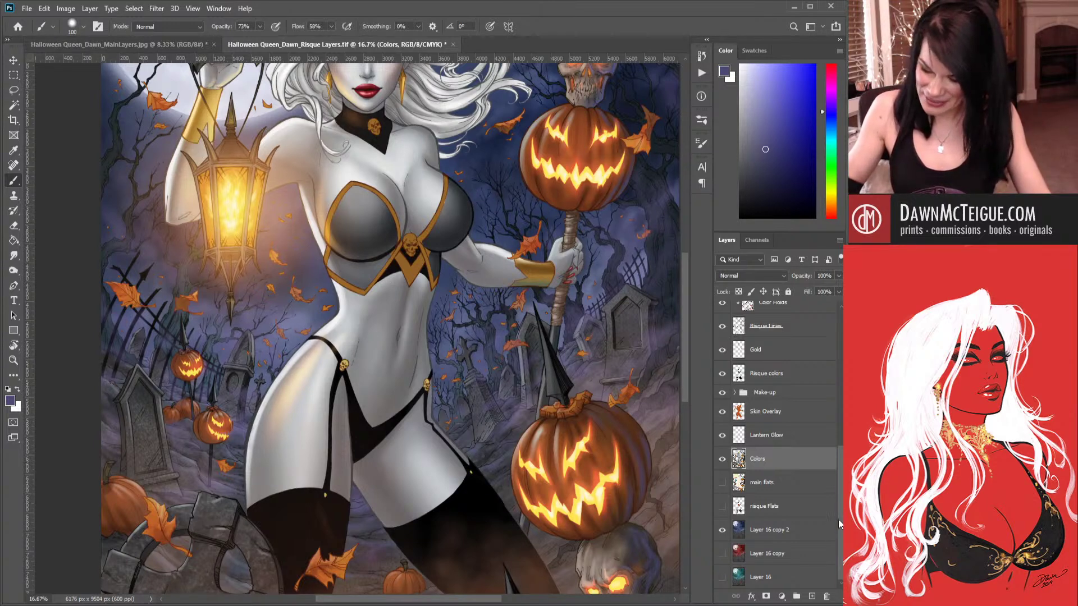
left_click_drag(441, 352, 450, 479)
mouse_move(575, 440)
left_mouse_down()
mouse_move(508, 374)
mouse_move(471, 273)
left_mouse_up()
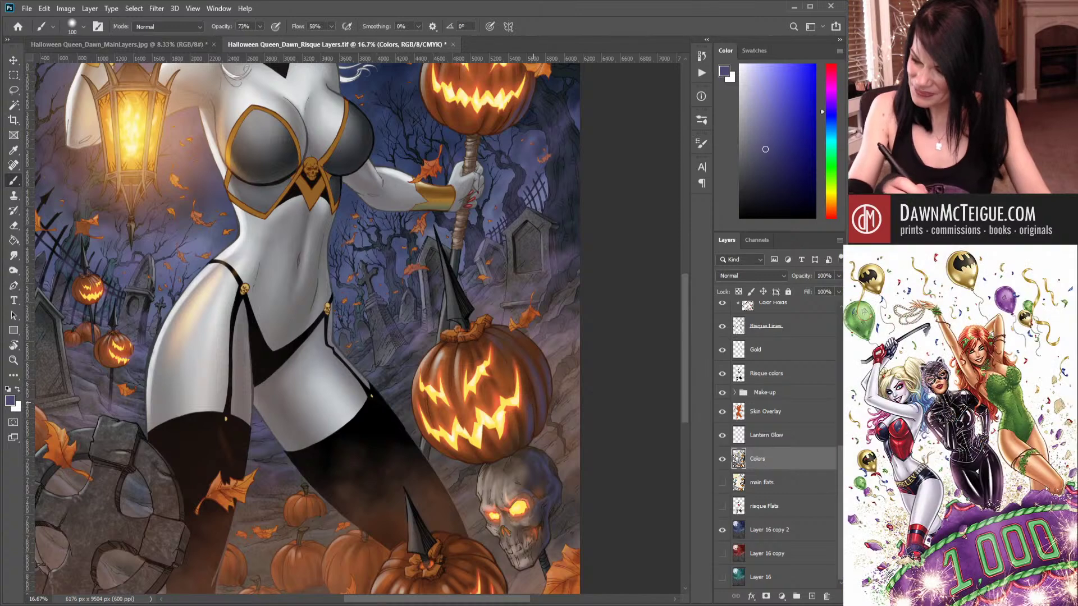
key("bracketleft")
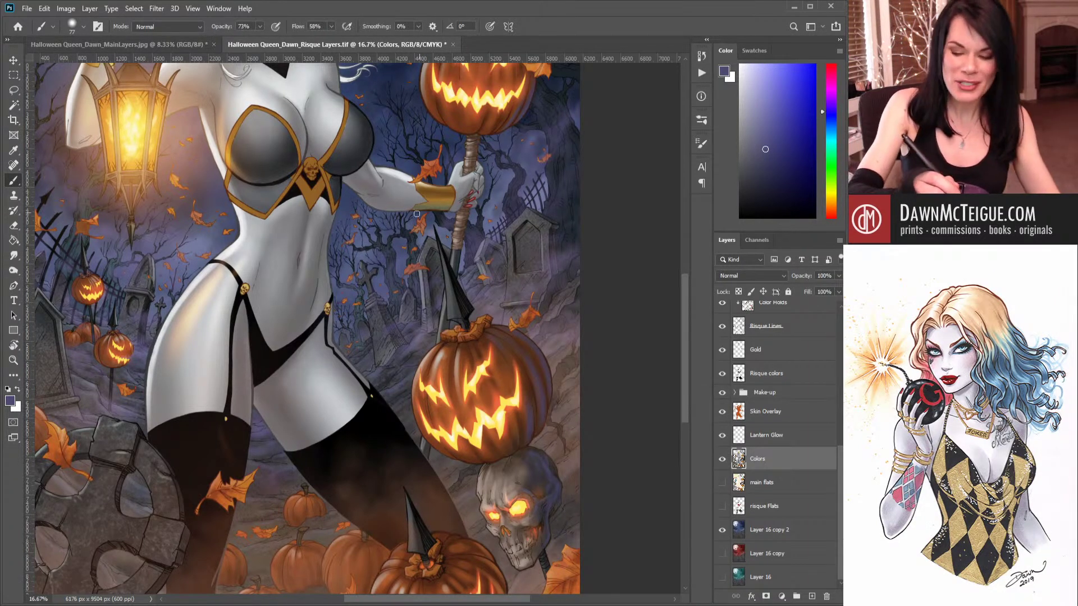
Compare the whole blue illustration with the teal version in Halloween Queen_Dawn_MainLayers.jpg, and return to the Risque Layers document.
left_click_drag(407, 220, 482, 343)
left_click(479, 269, "ctrl+alt")
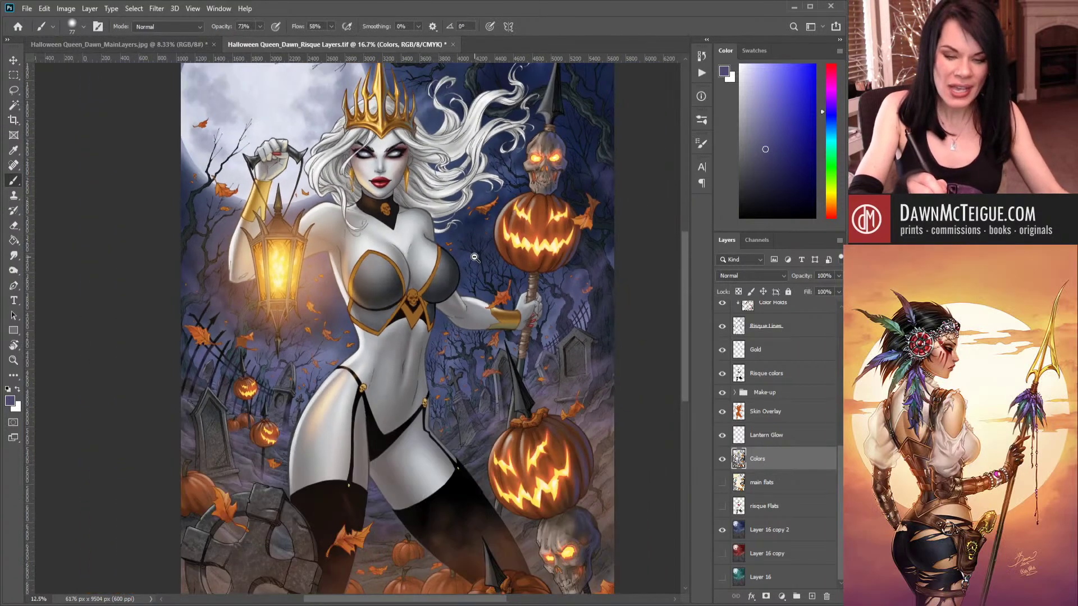
left_click(479, 270, "ctrl+alt")
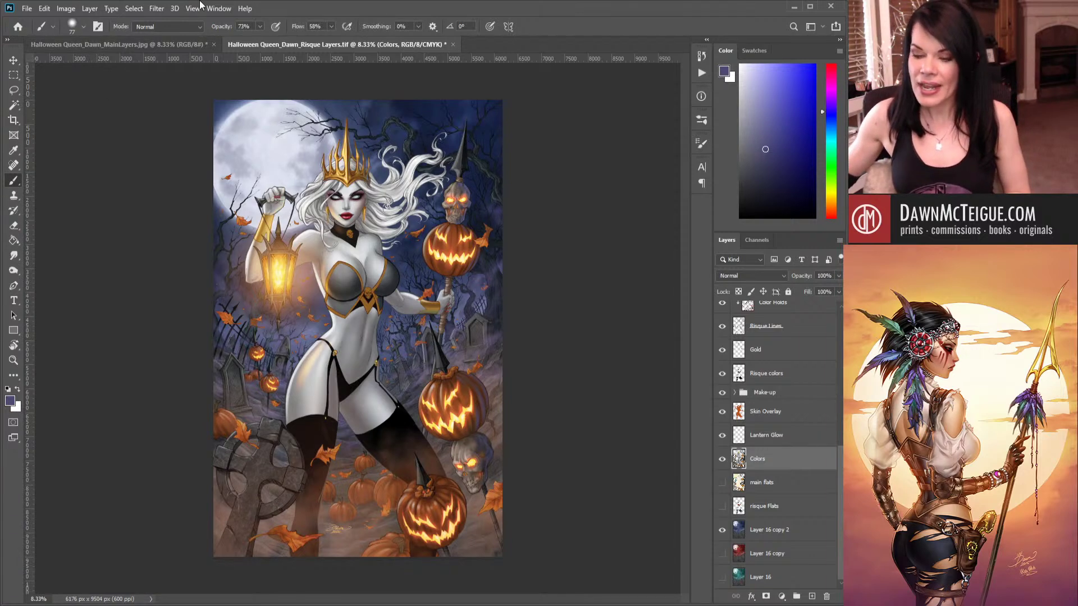
left_click(135, 45)
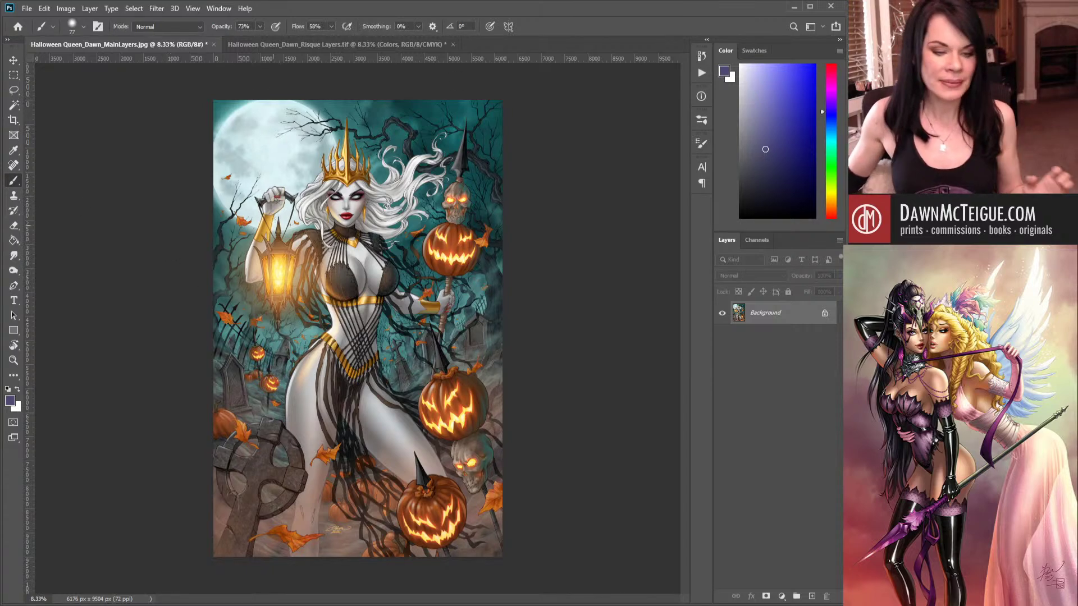
left_click(278, 44)
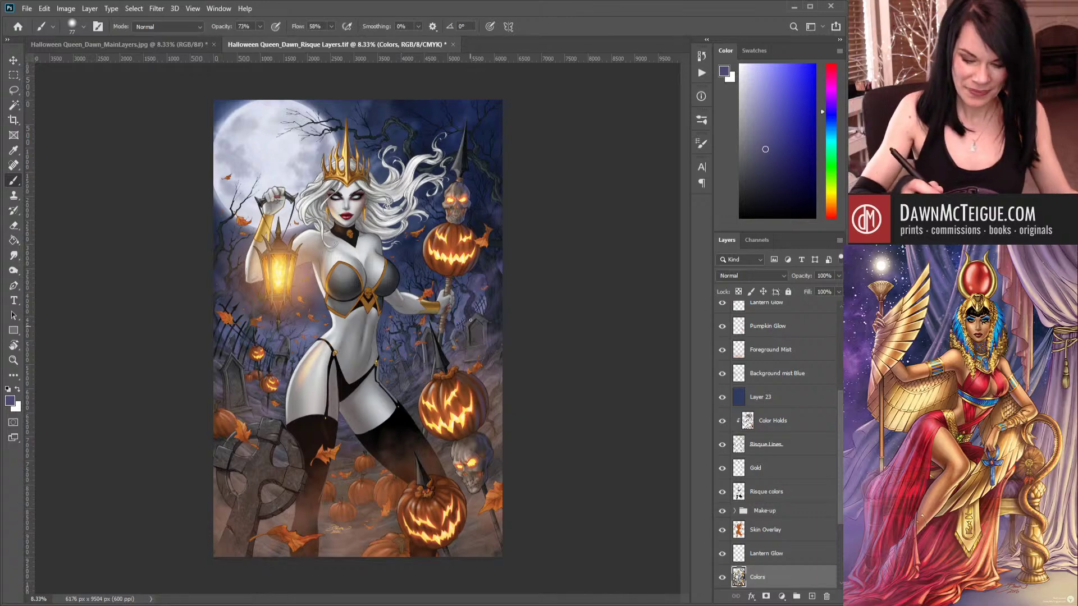
Inspect the lower pumpkins, the bottom skull and the gravestone-side pumpkins up close, and review the whole illustration.
left_click(464, 348, "ctrl")
left_click(465, 352, "ctrl")
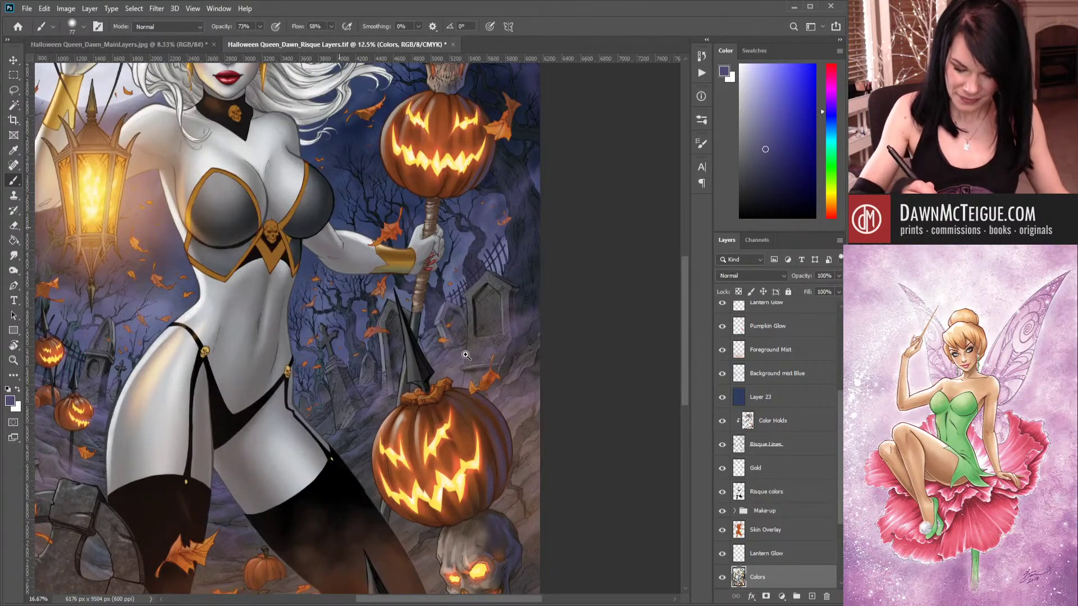
scroll(468, 288, "down", 3)
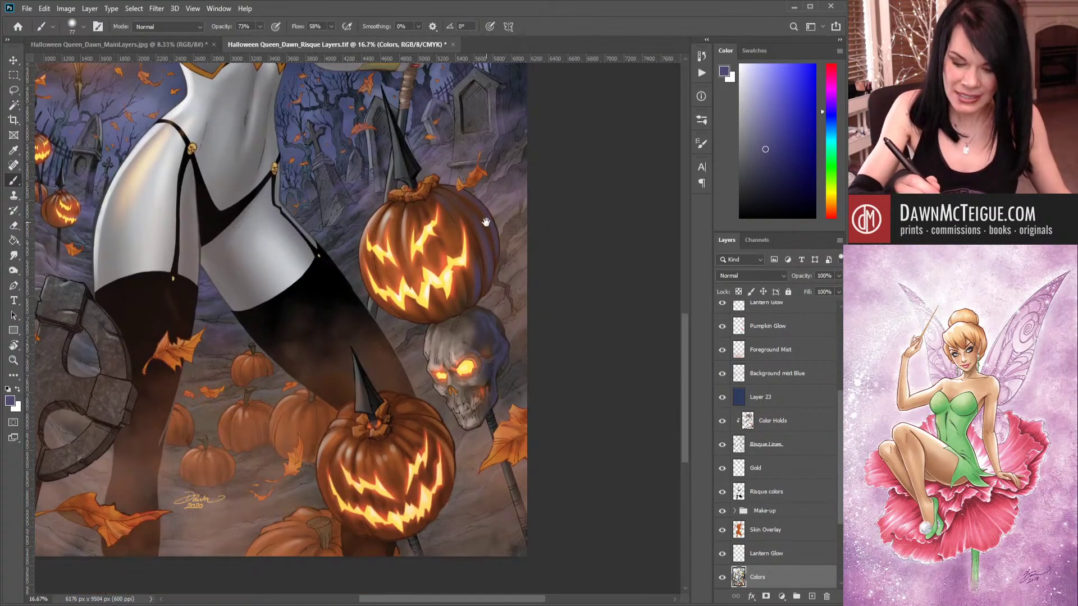
left_click_drag(399, 375, 481, 416)
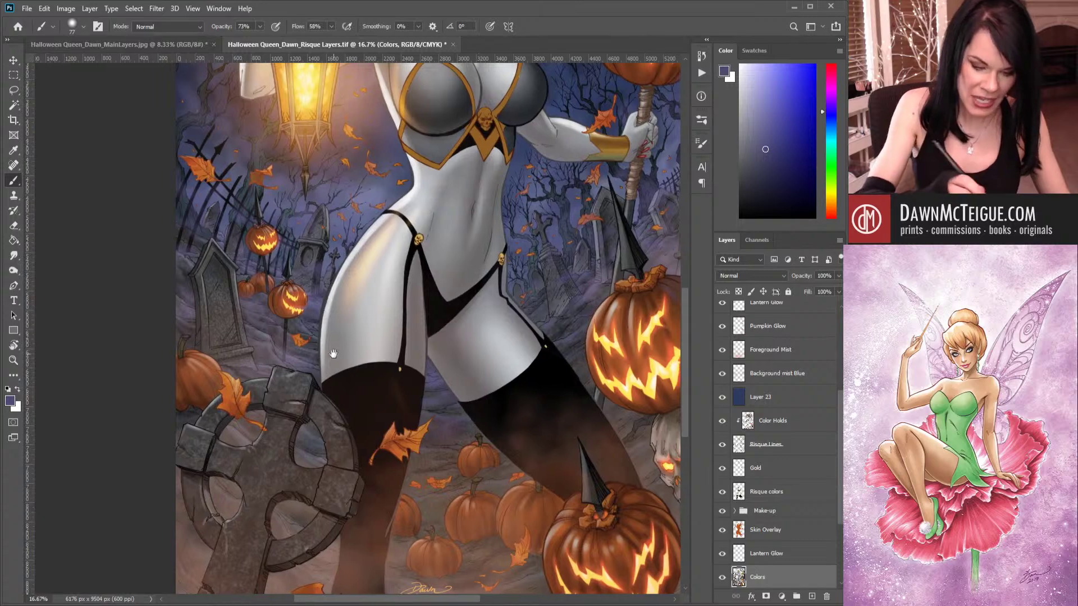
left_click_drag(308, 349, 337, 414)
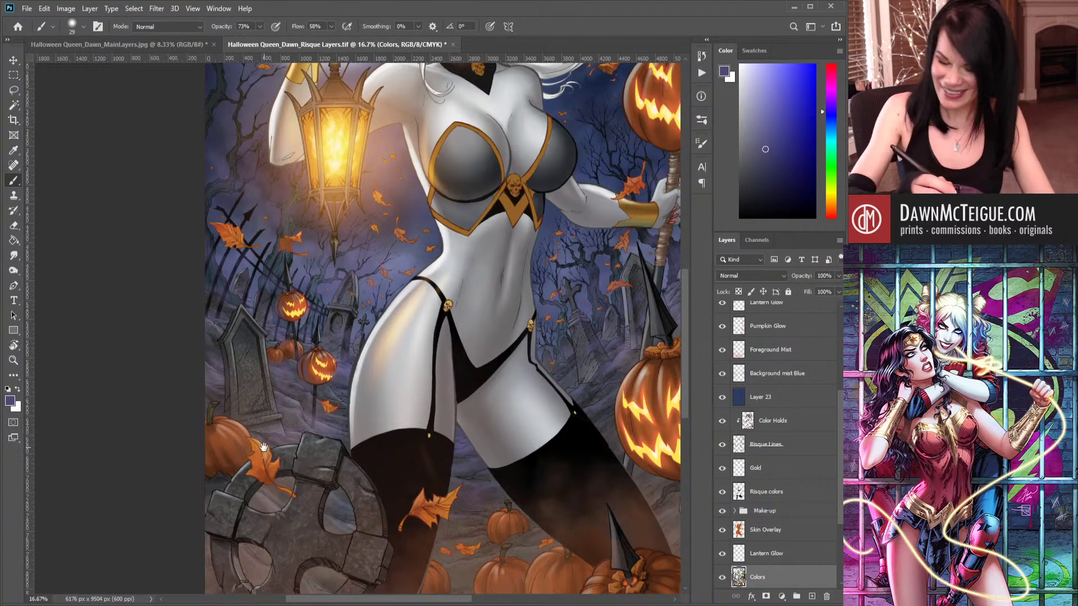
left_click_drag(406, 288, 410, 346)
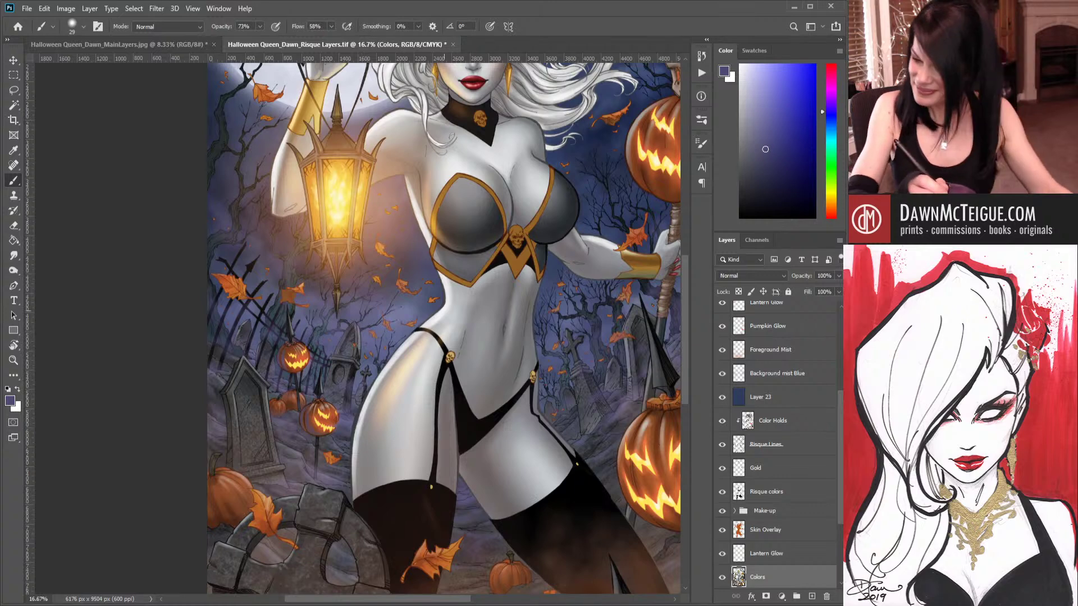
left_click(452, 307, "ctrl+alt")
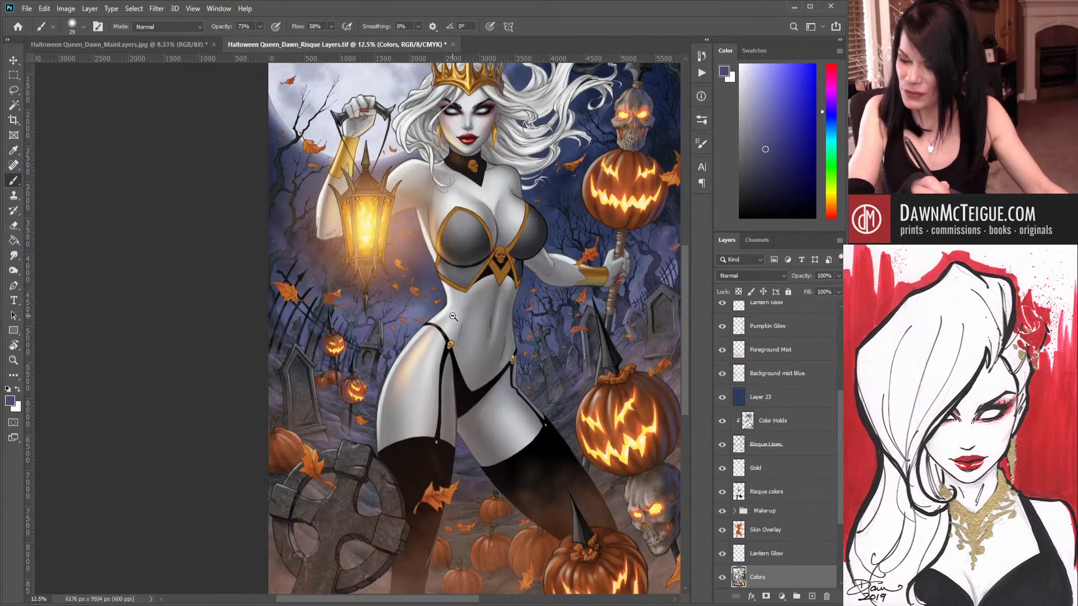
left_click(454, 317, "ctrl+alt")
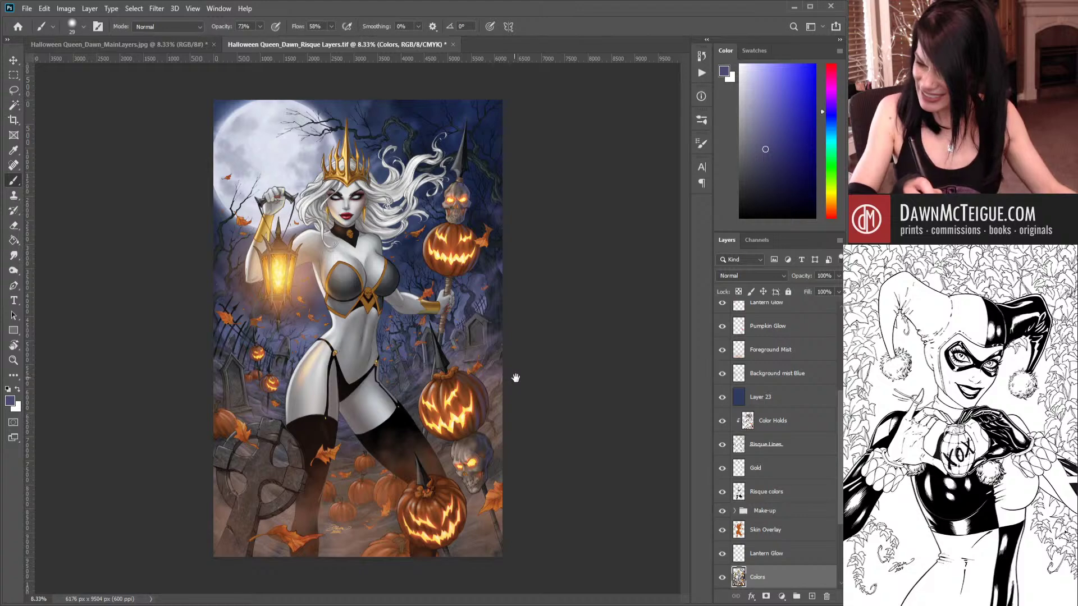
Make the main flats layer active and select the hand gripping the staff with the Magic Wand.
left_click(455, 344)
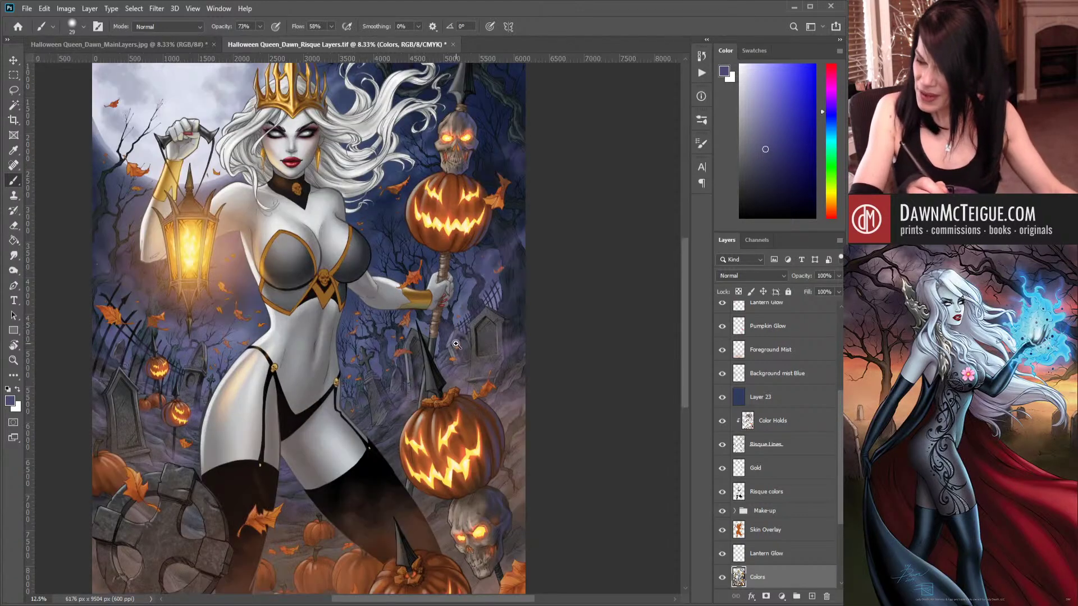
left_click(456, 344)
mouse_move(421, 323)
left_mouse_down()
mouse_move(474, 370)
mouse_move(524, 484)
left_mouse_up()
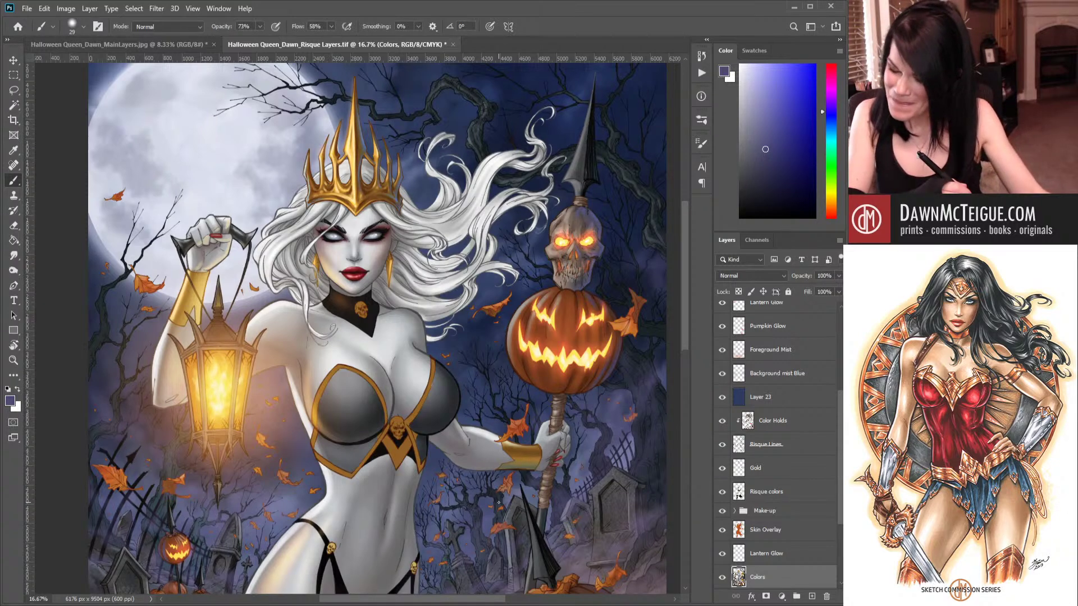
left_click_drag(600, 390, 580, 380)
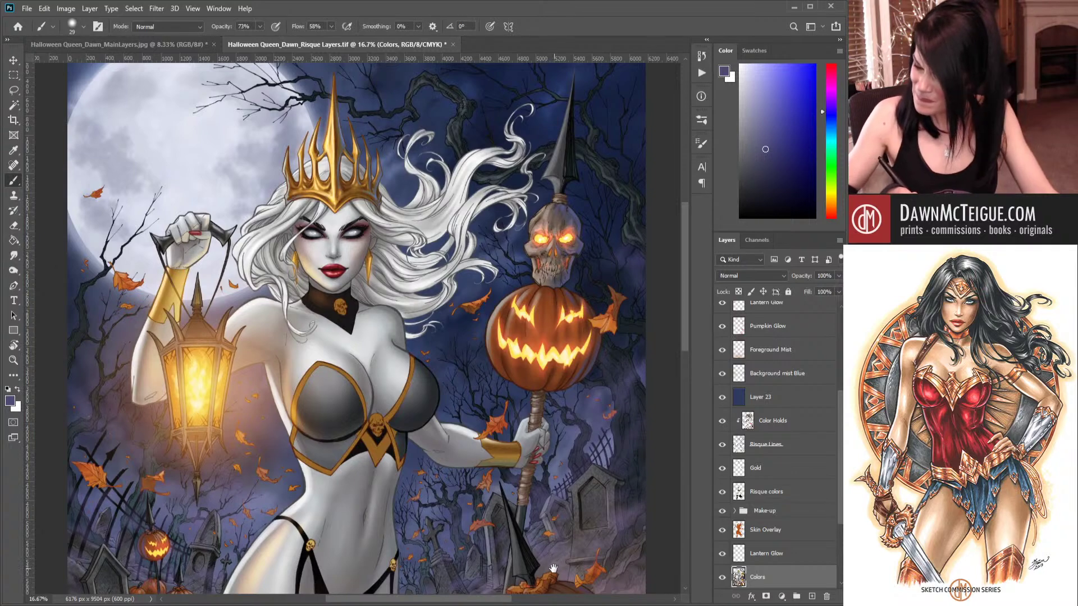
left_click_drag(569, 453, 550, 349)
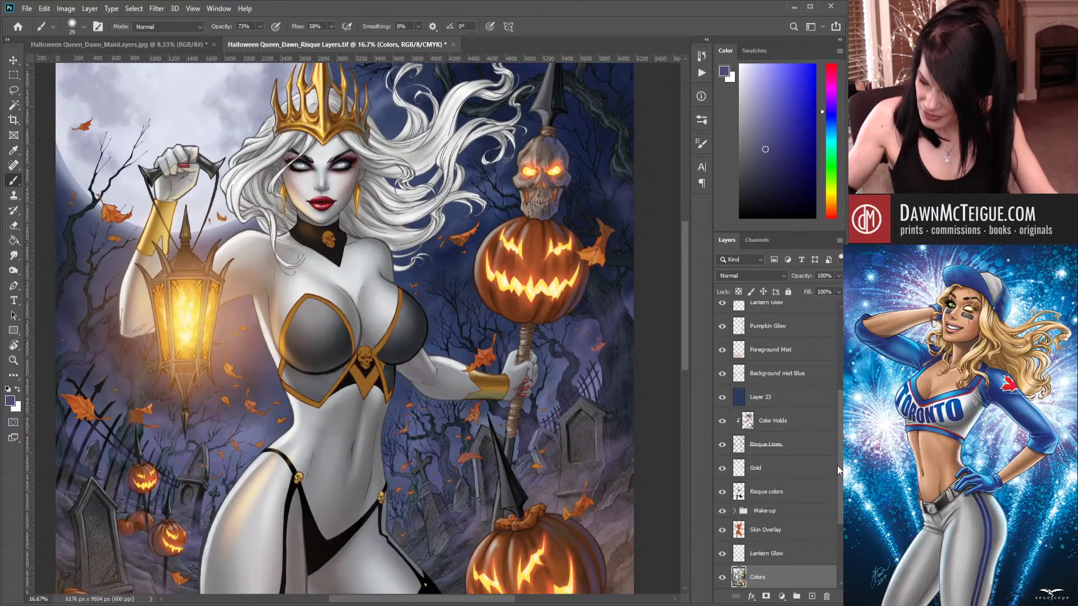
scroll(837, 466, "down", 3)
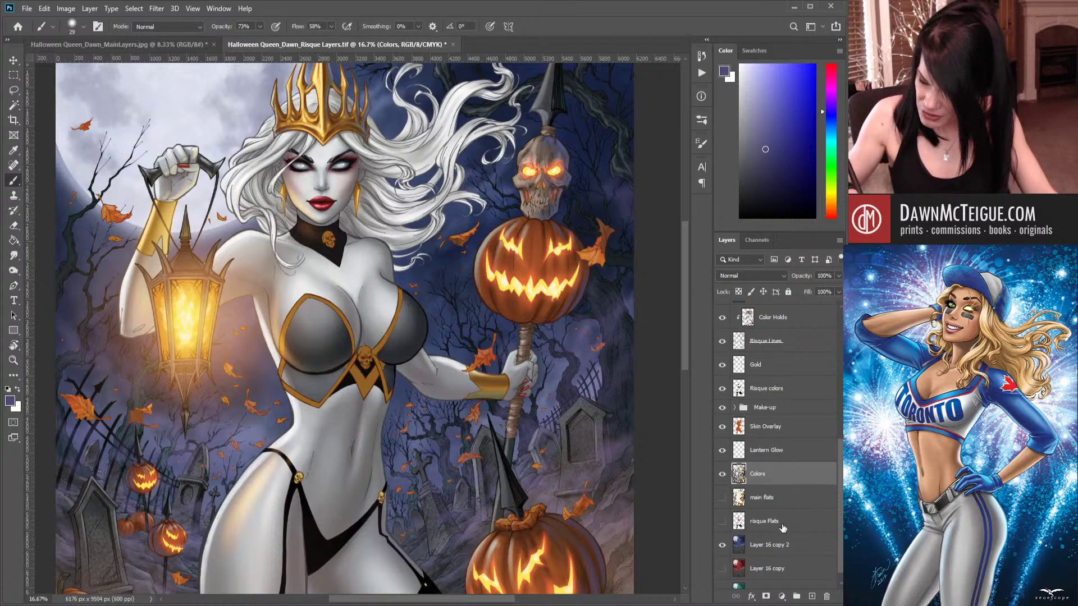
left_click(785, 501)
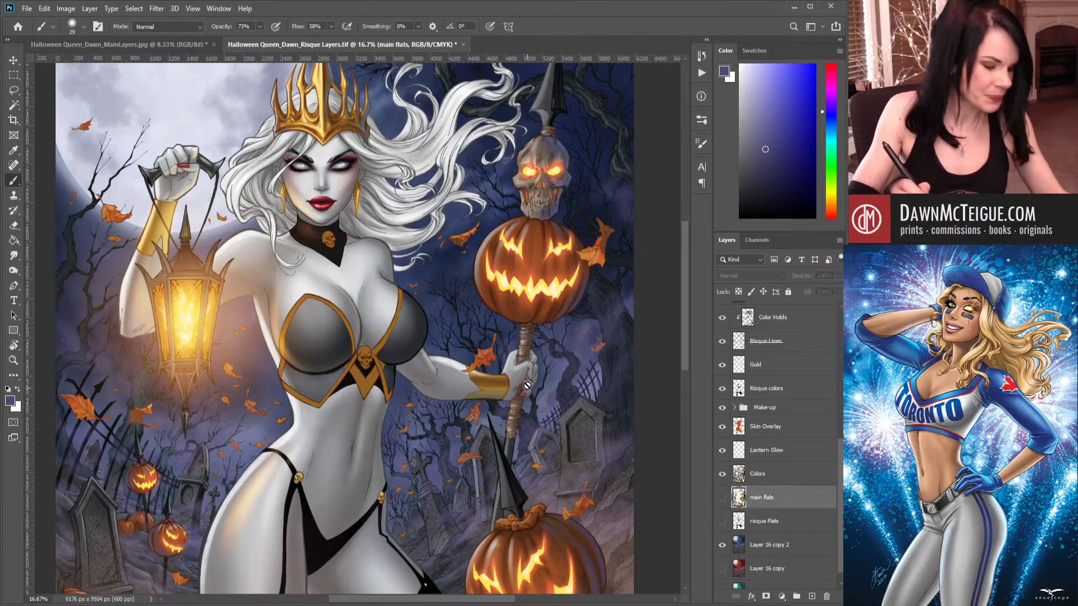
key("w")
left_click(537, 363)
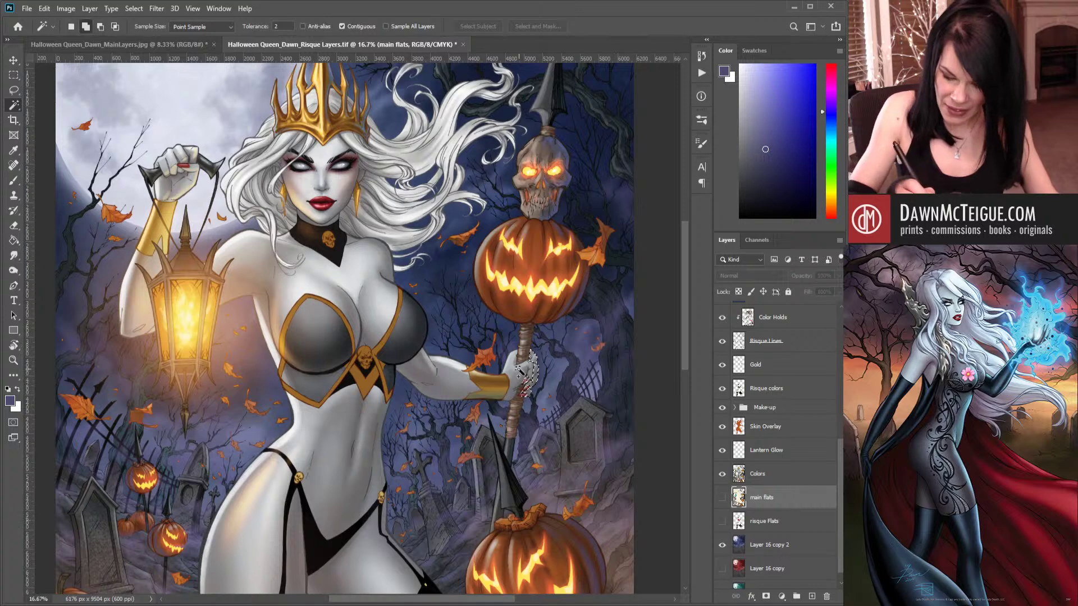
Extend the flats selection over the arm and hand holding the staff, and return to the Colors layer with the Brush.
left_click(538, 387, "shift")
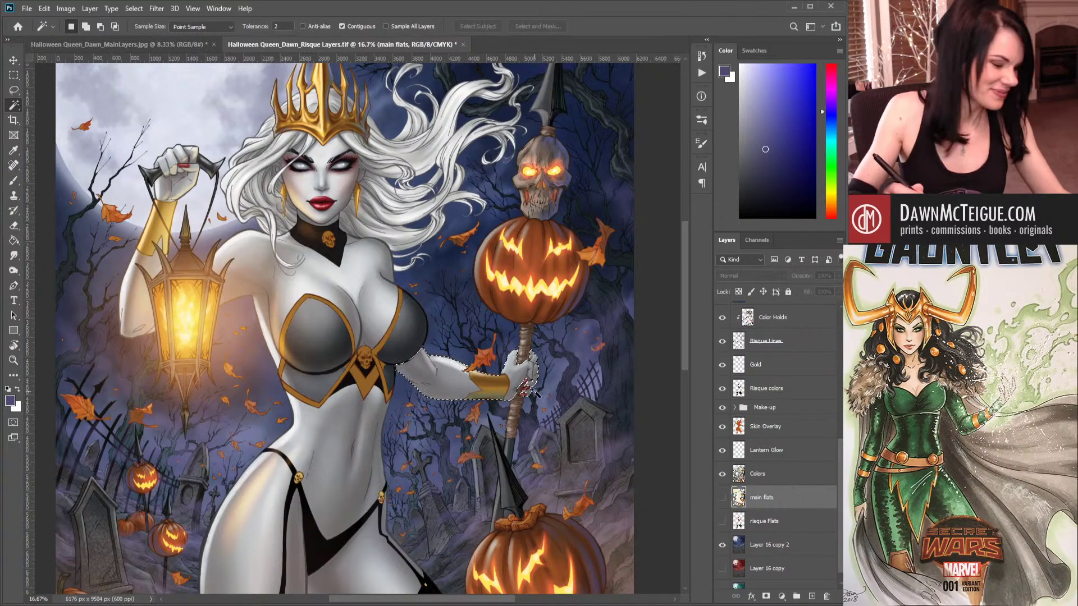
key("ctrl+d")
key("b")
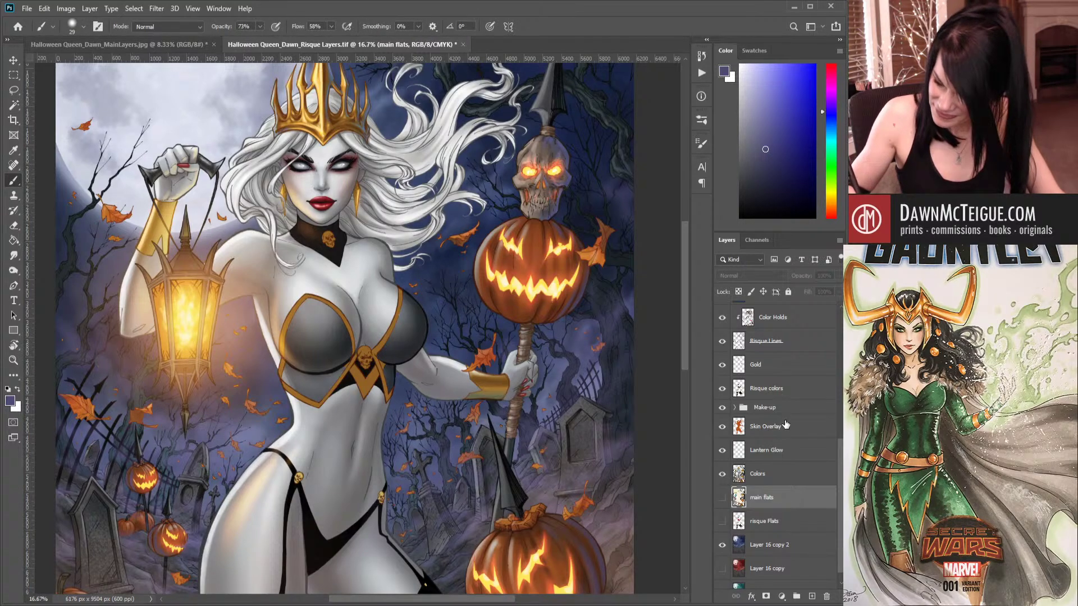
left_click(775, 475)
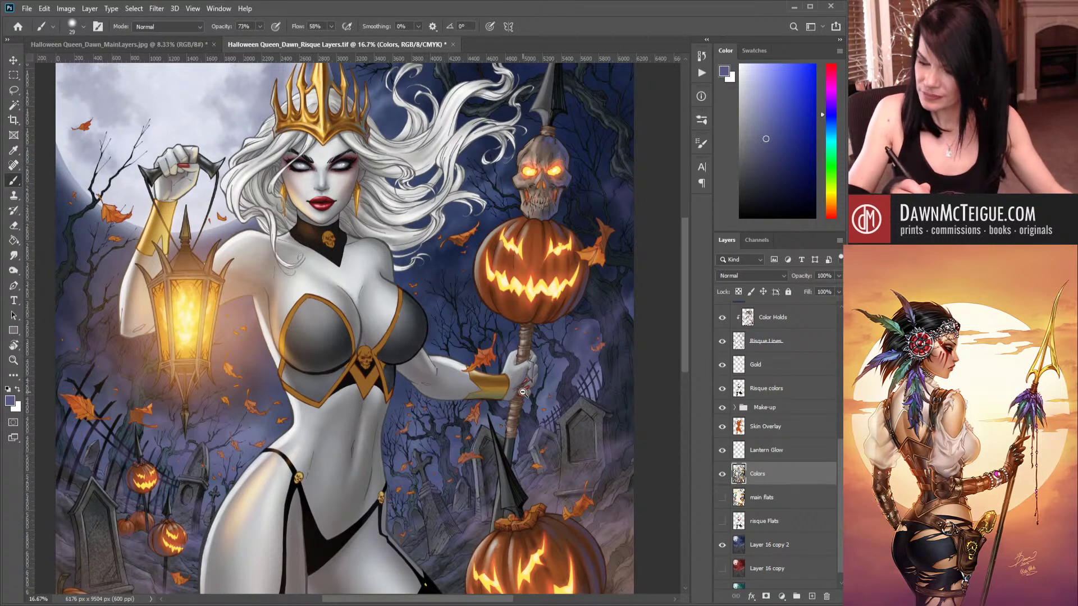
key("ctrl+minus")
mouse_move(558, 341)
left_mouse_down()
mouse_move(542, 516)
mouse_move(562, 344)
left_mouse_up()
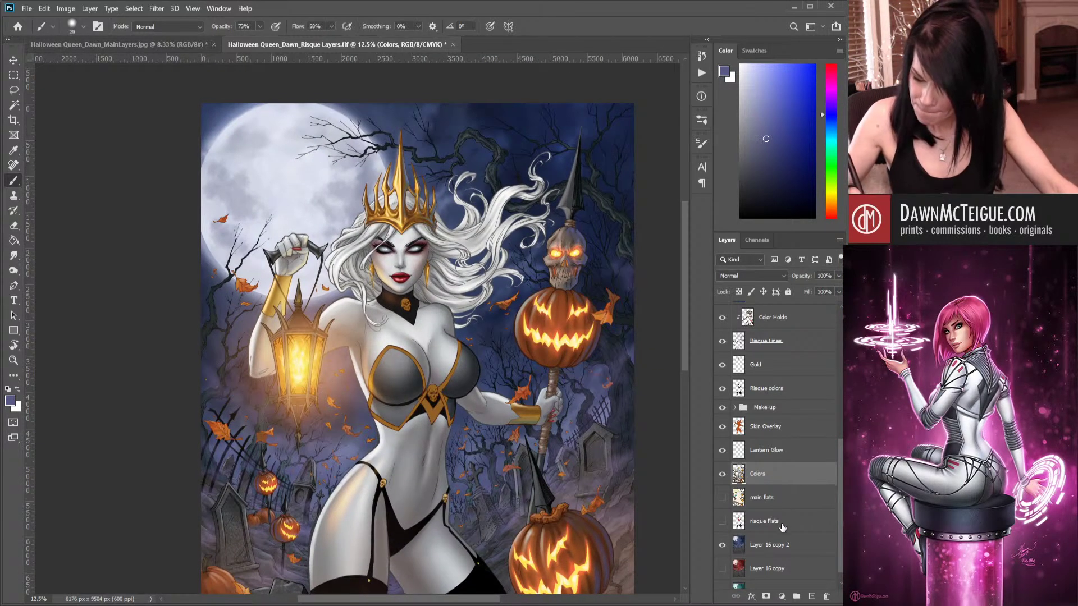
Select the gold cuff on the staff-side wrist from the main flats with the Magic Wand, and make the Gold layer active.
left_click(785, 502)
key("w")
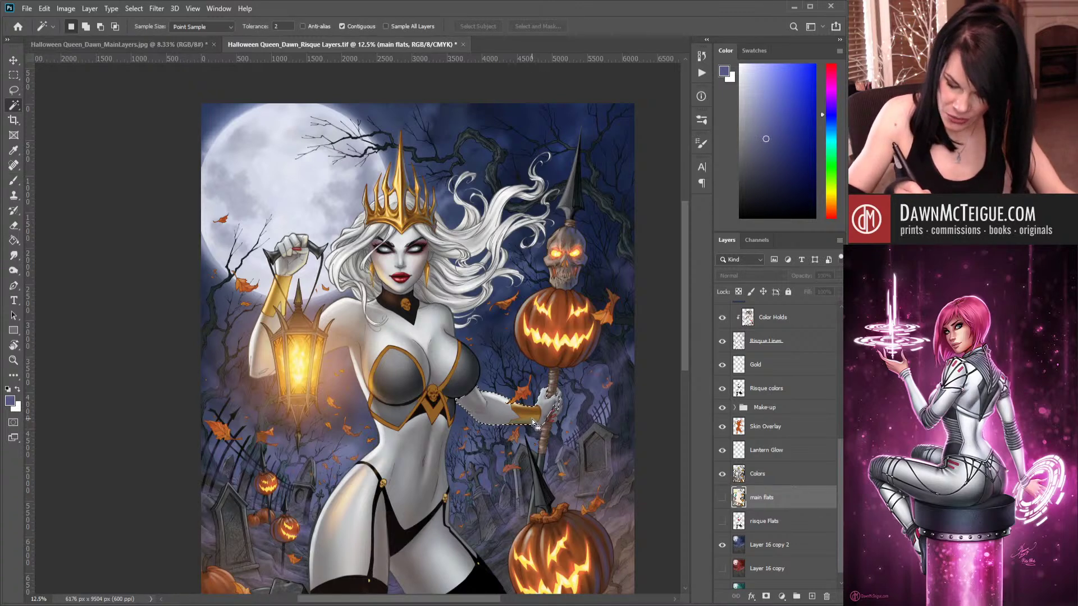
left_click(531, 418)
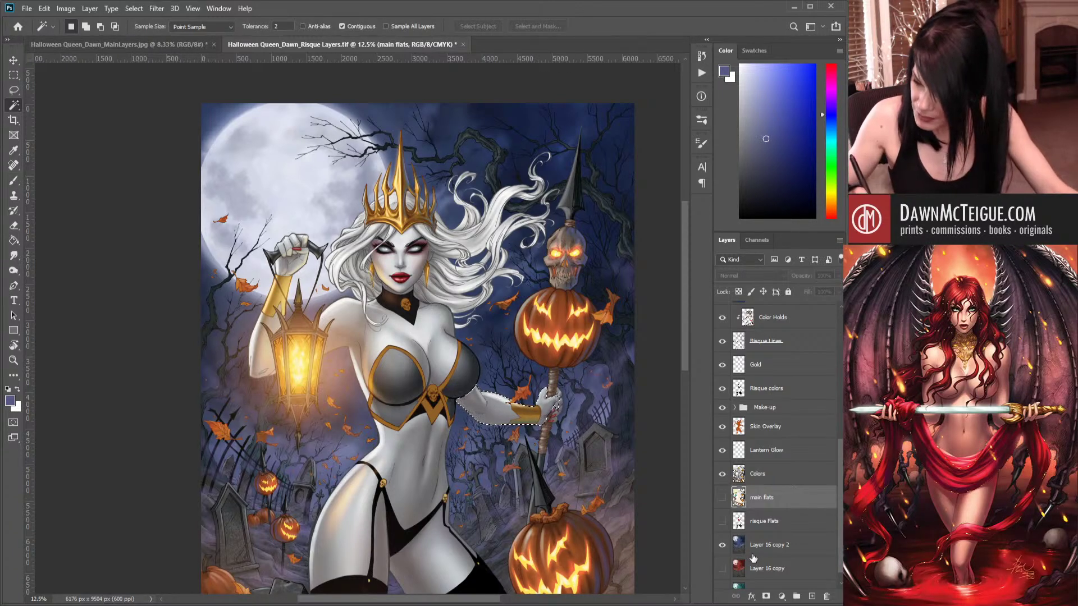
left_click(788, 392)
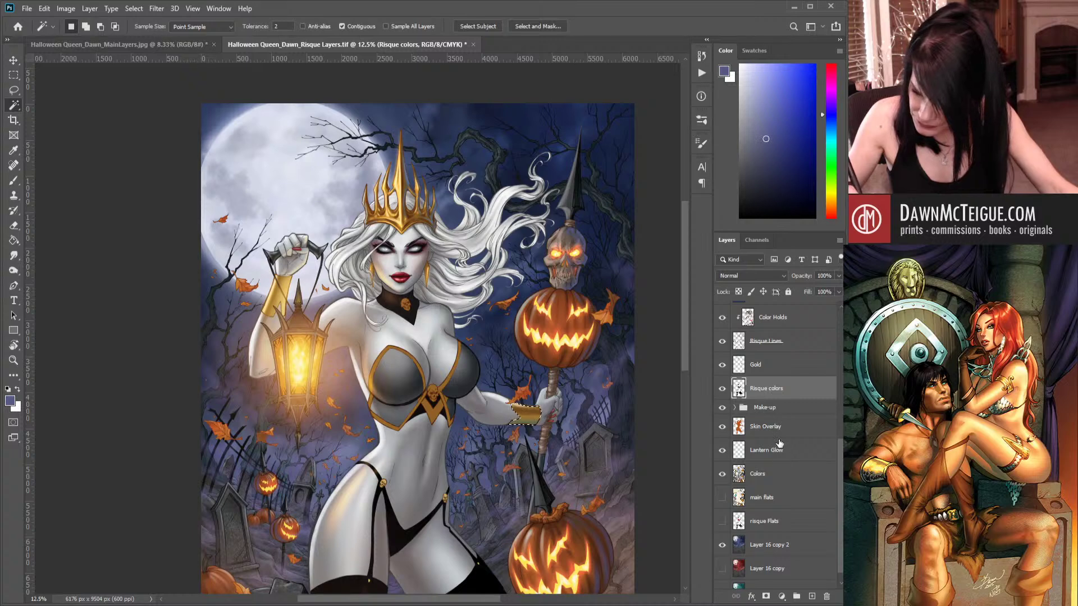
left_click(774, 475)
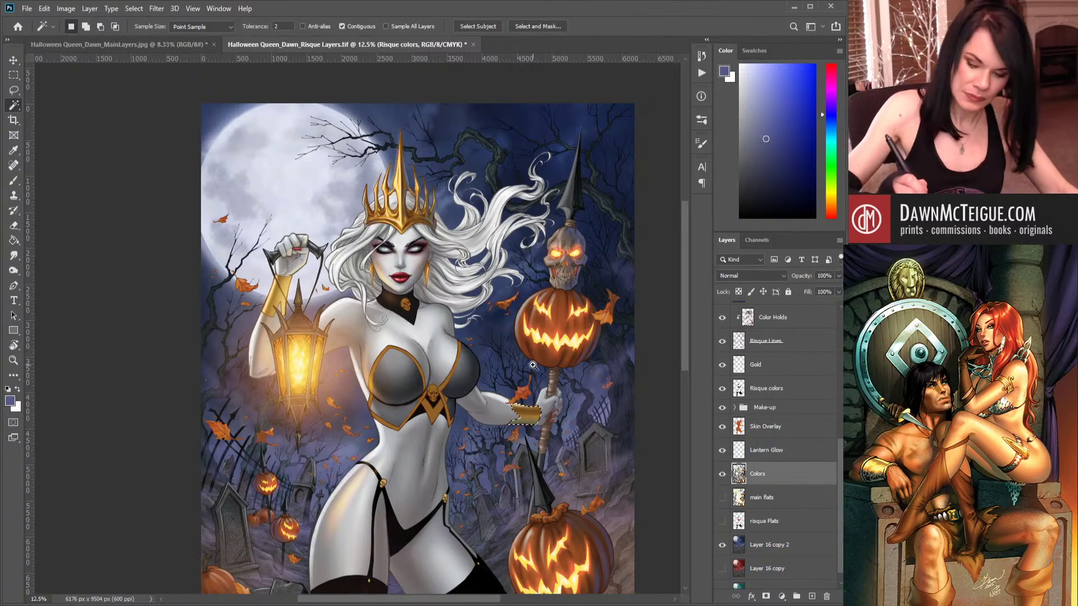
left_click(722, 365)
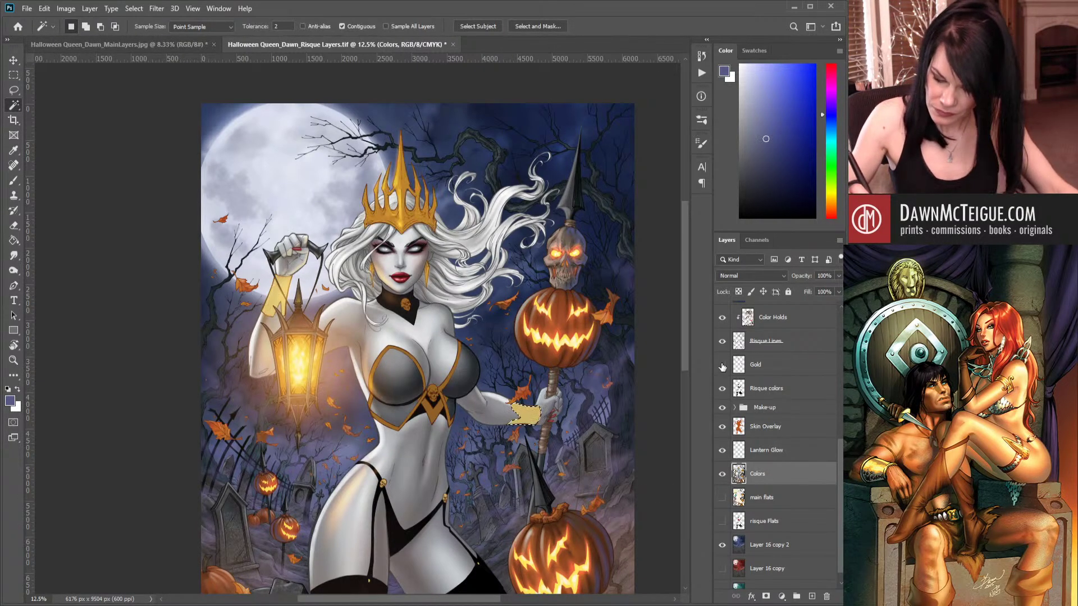
left_click(722, 364)
left_click(770, 366)
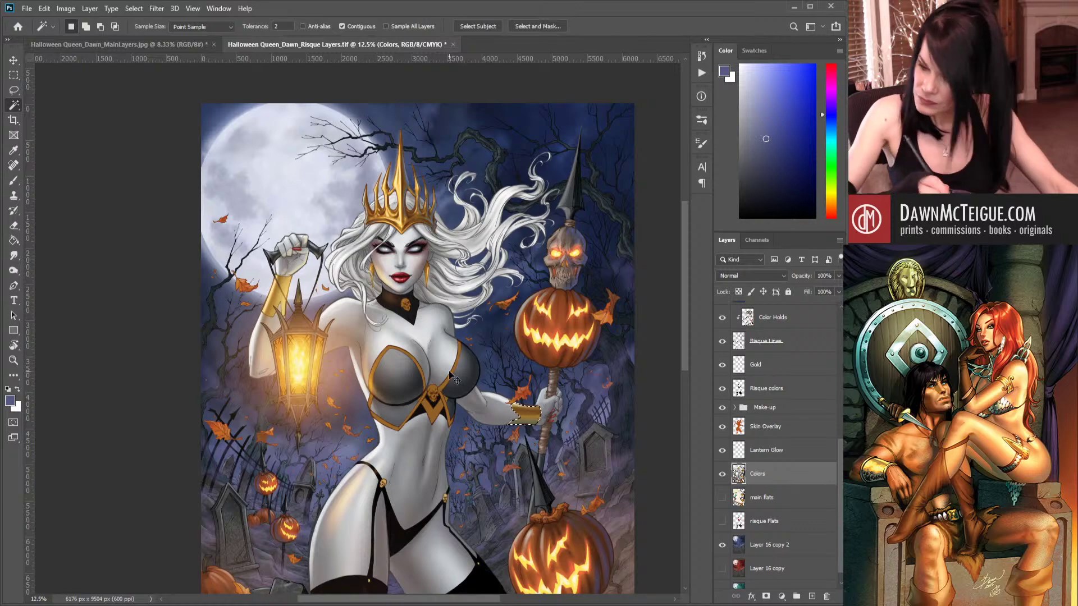
Compare the staff-side wrist cuff up close with and without the Gold layer, with the selection outline hidden.
left_click(490, 397, "ctrl")
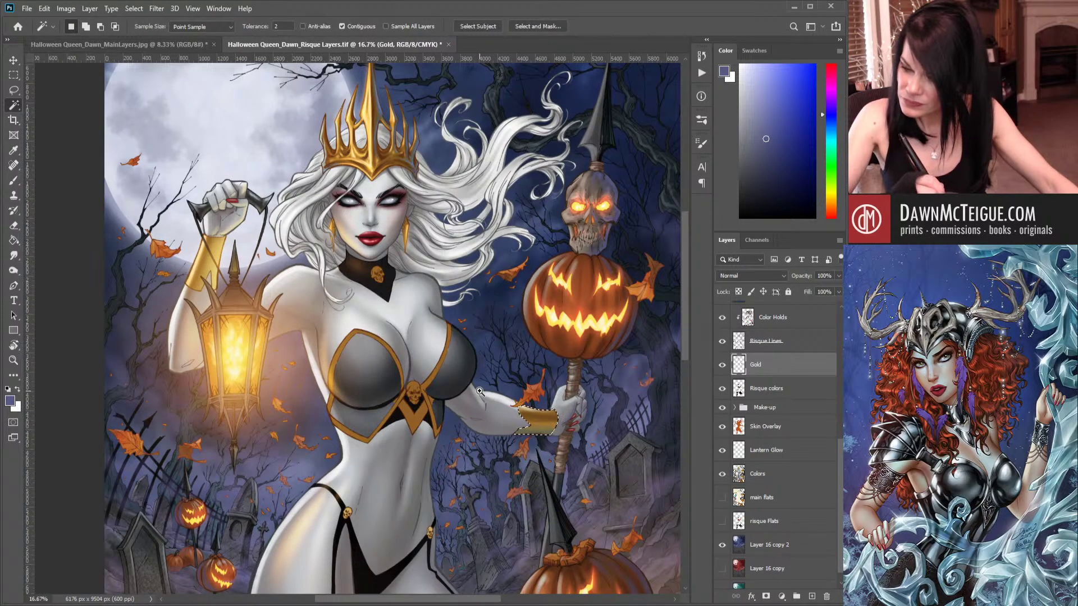
left_click(480, 391, "ctrl")
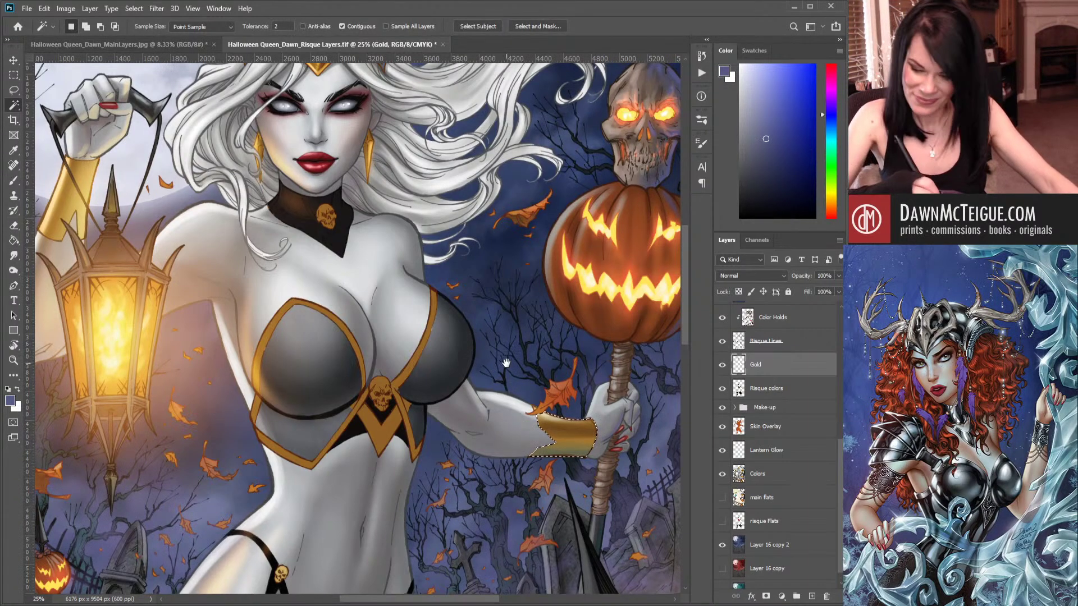
left_click_drag(503, 361, 457, 332)
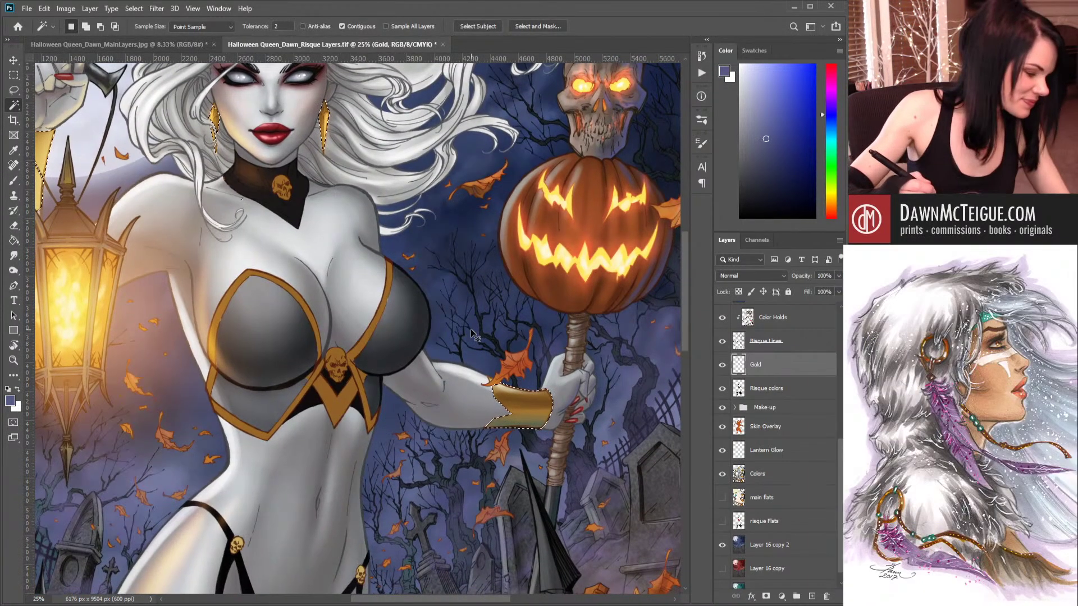
key("ctrl+h")
key("b")
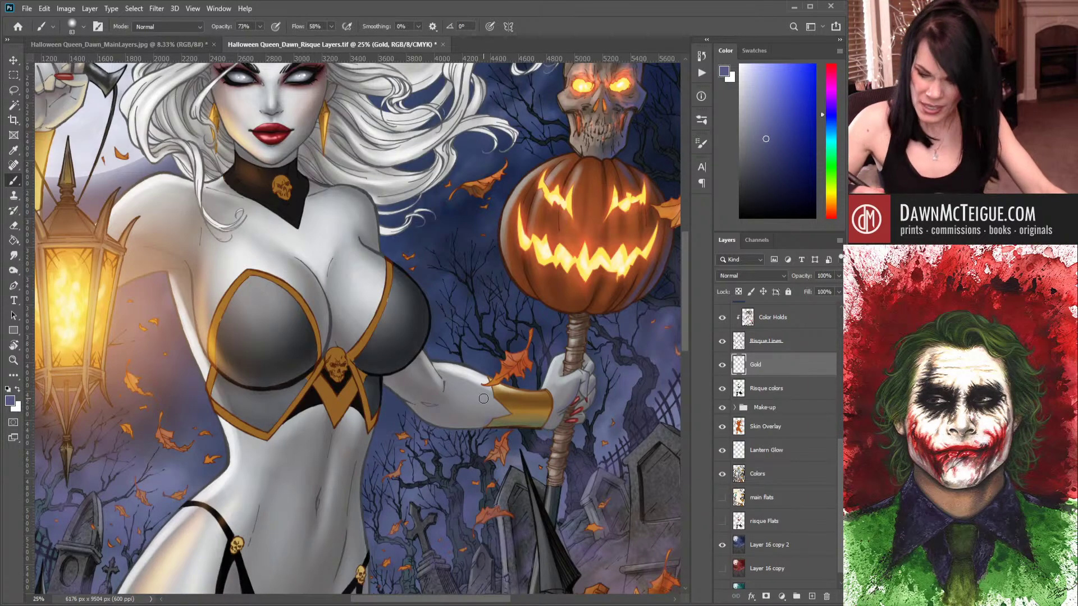
left_click(722, 366)
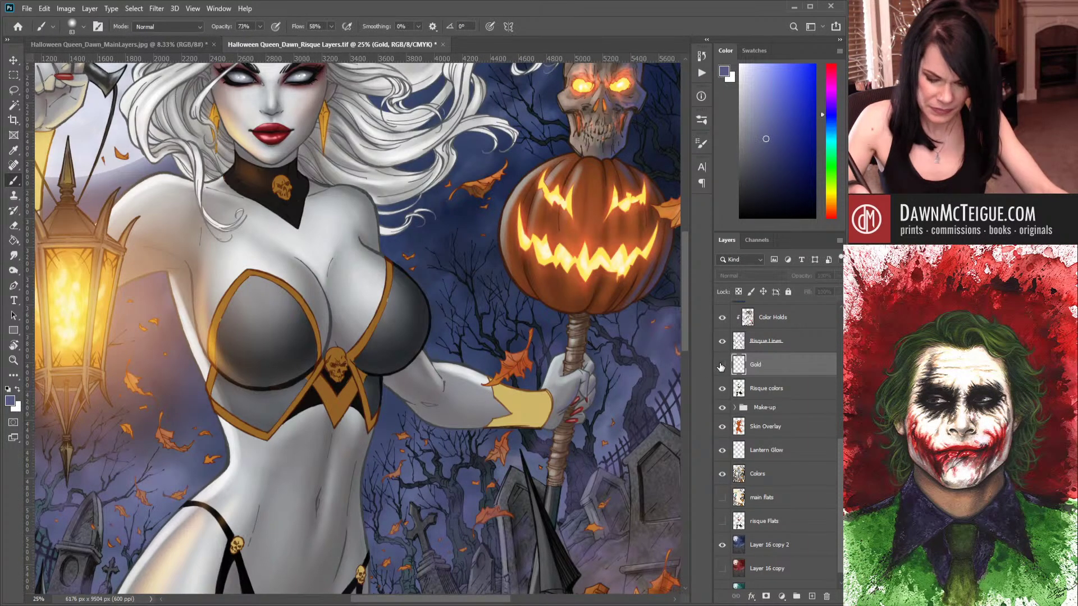
left_click(721, 366)
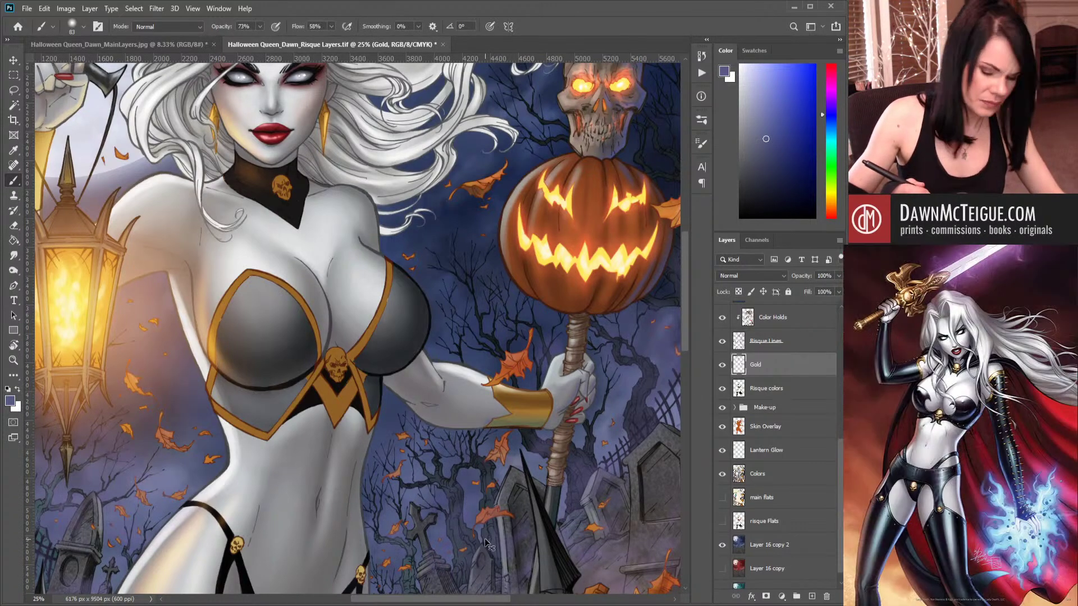
left_click(722, 365)
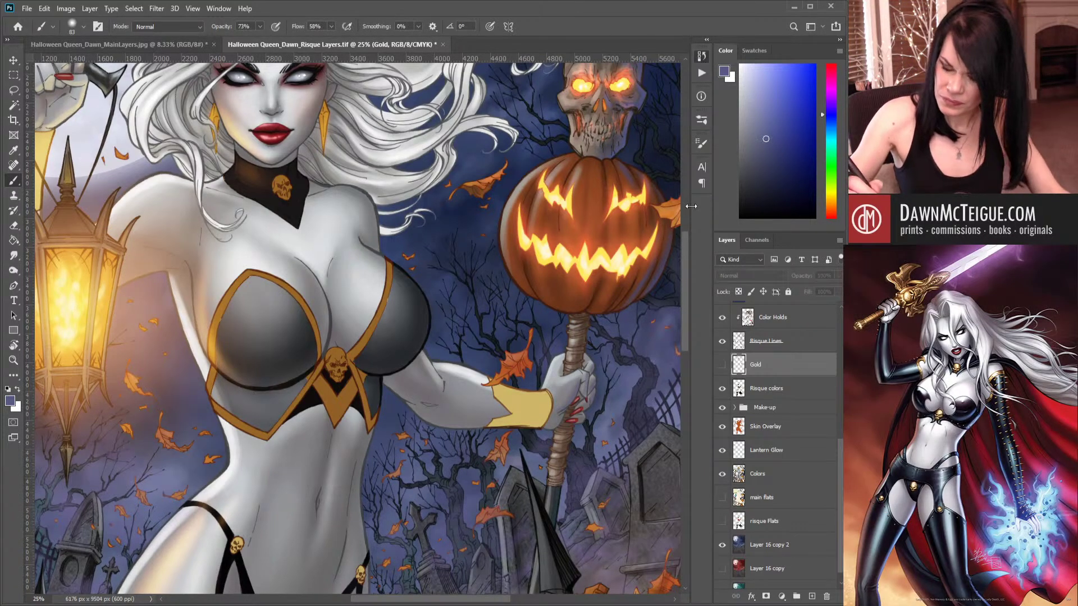
key("ctrl+comma")
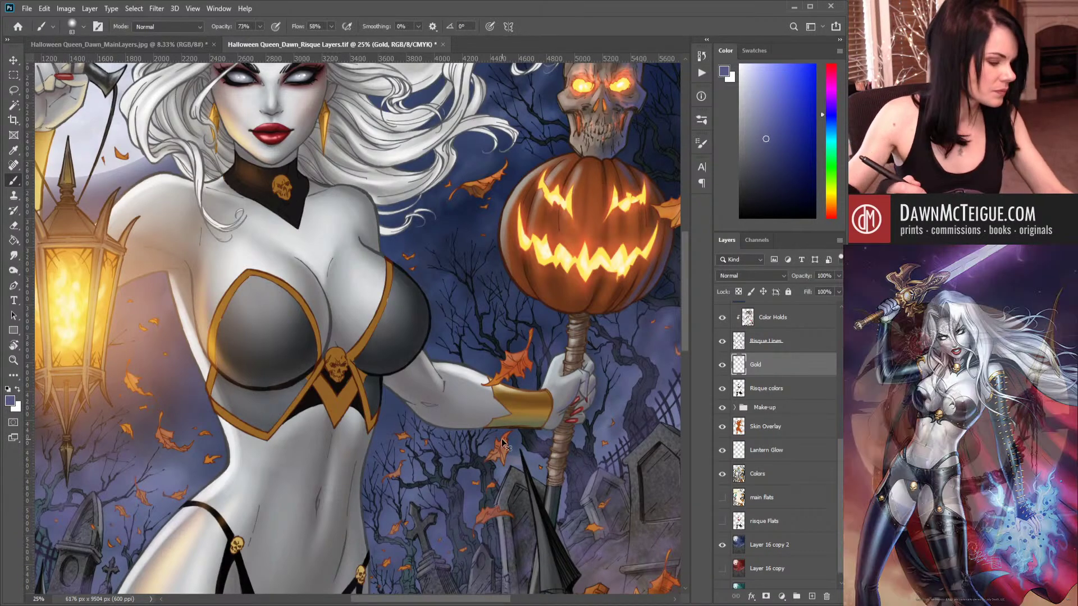
Try a brush stroke across the gold wrist cuff on the Gold layer and undo it.
key("ctrl+h")
key("ctrl+d")
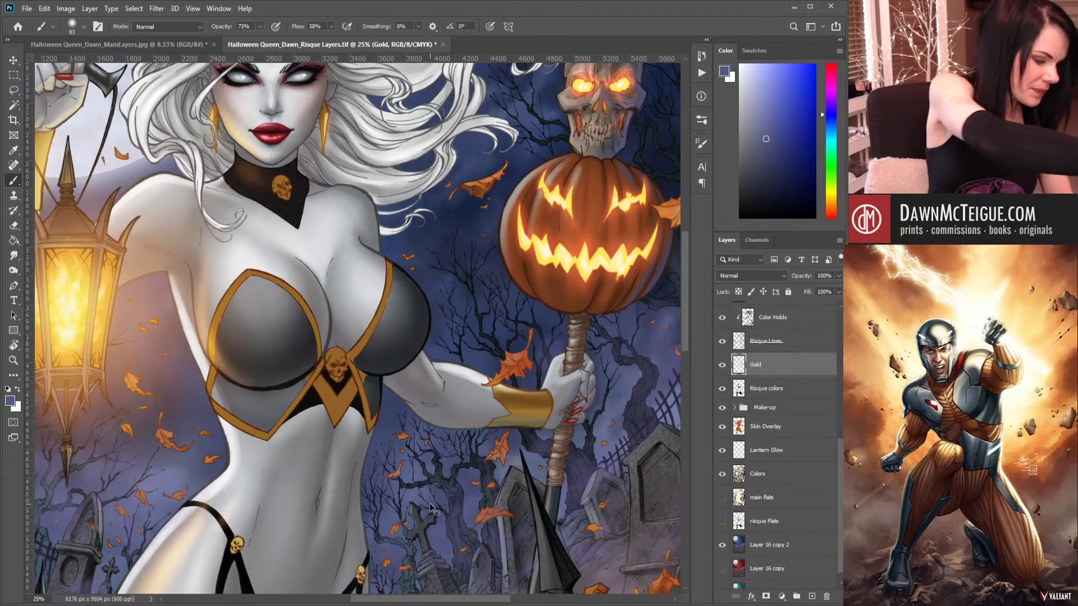
key("ctrl+h")
mouse_move(502, 391)
left_mouse_down()
mouse_move(550, 396)
mouse_move(540, 428)
left_mouse_up()
key("ctrl+z")
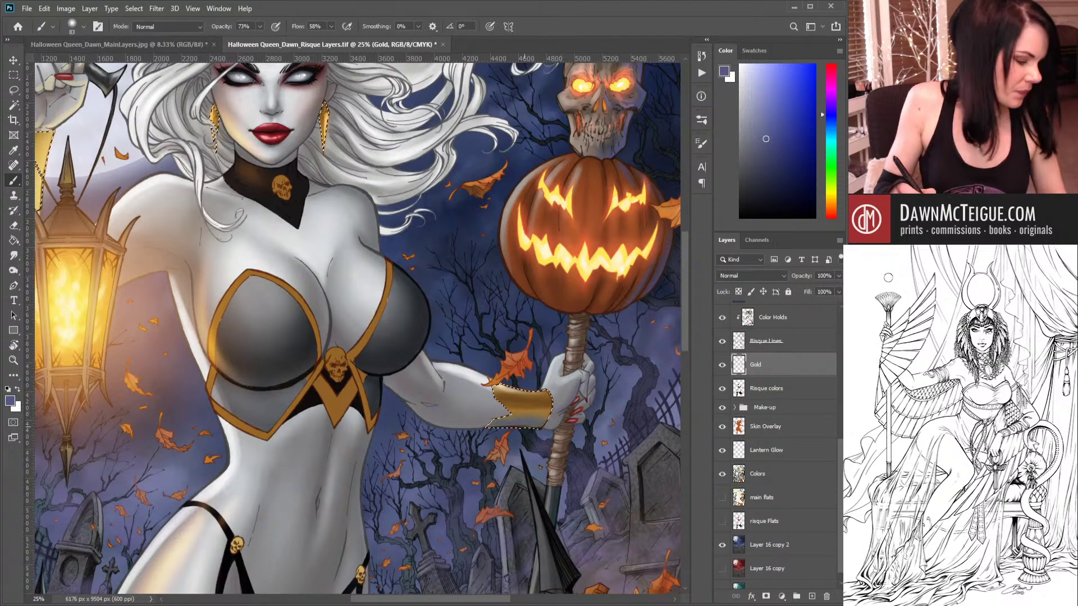
Repaint the selected staff-side wrist cuff with gold-brown tones sampled from it at brush size 72, and clear the selection.
left_click(495, 410, "alt")
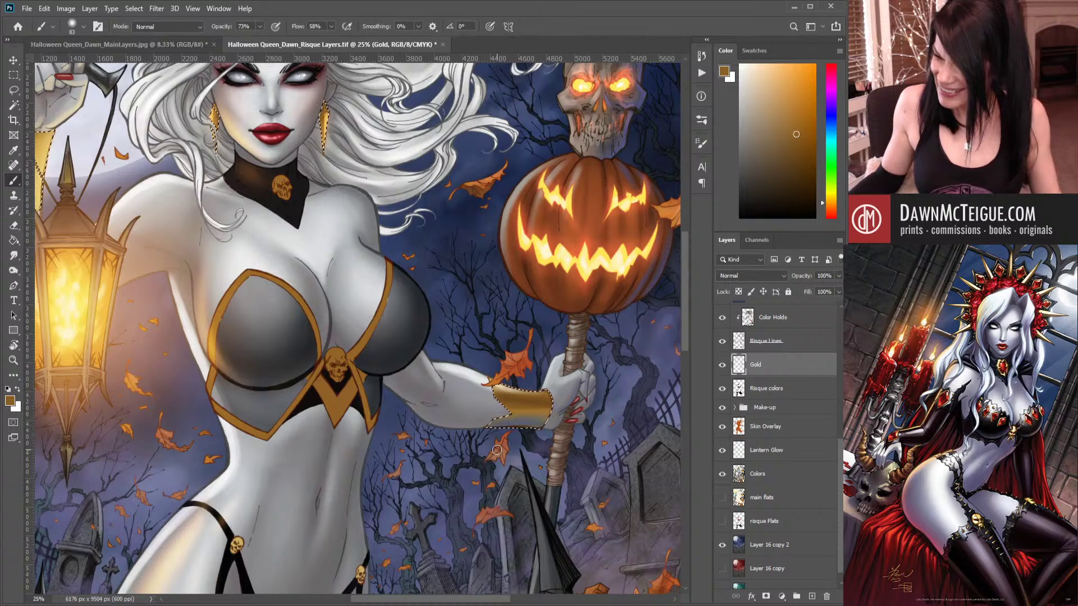
scroll(497, 450, "up", 1)
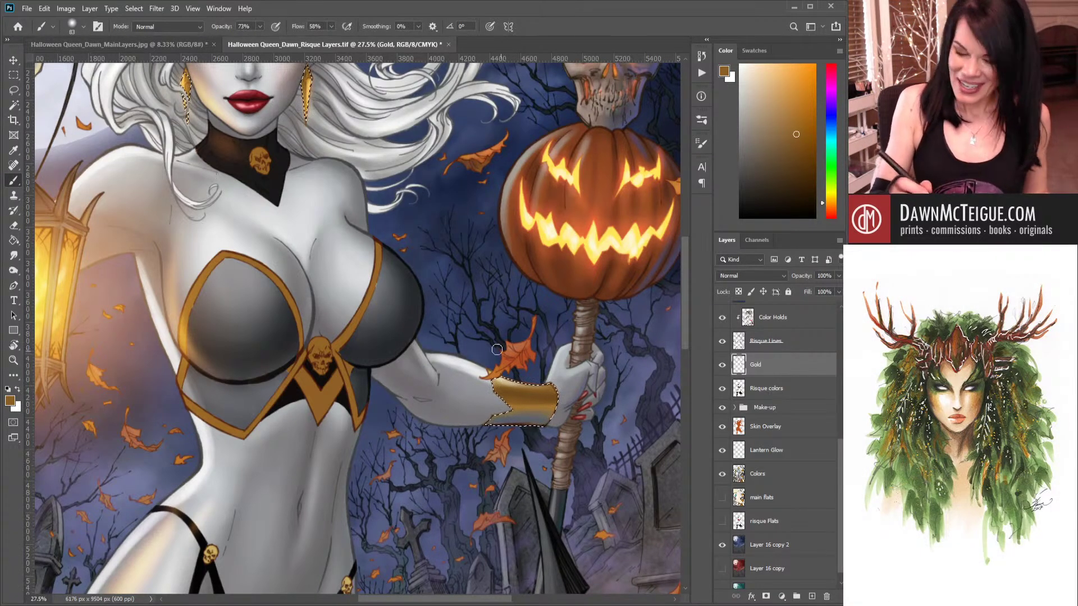
key("bracketleft")
key("bracketleft")
key("bracketleft")
key("bracketleft")
key("bracketleft")
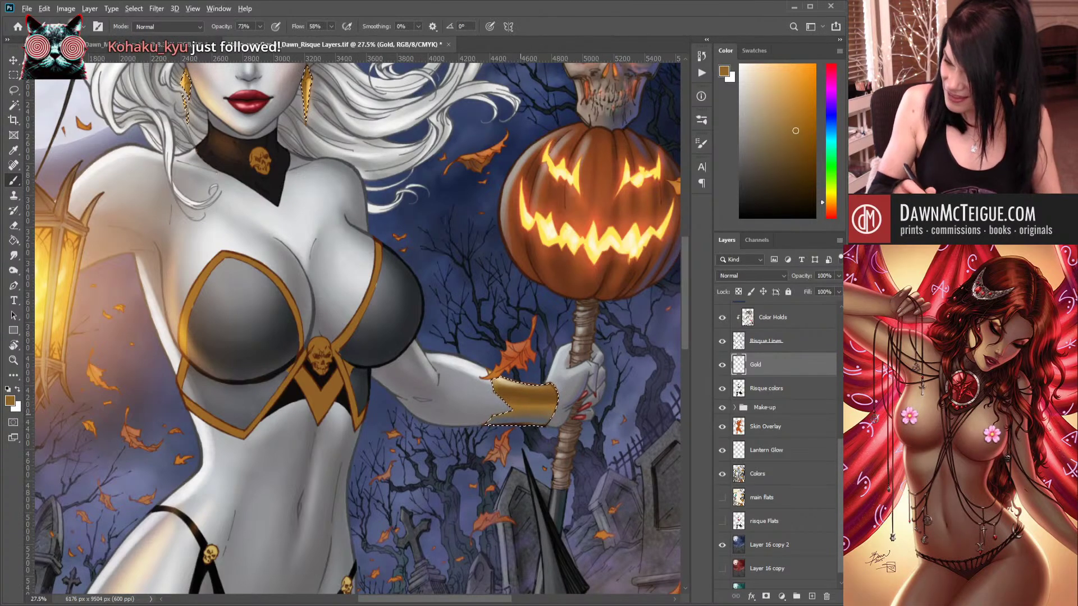
left_click(552, 405, "alt")
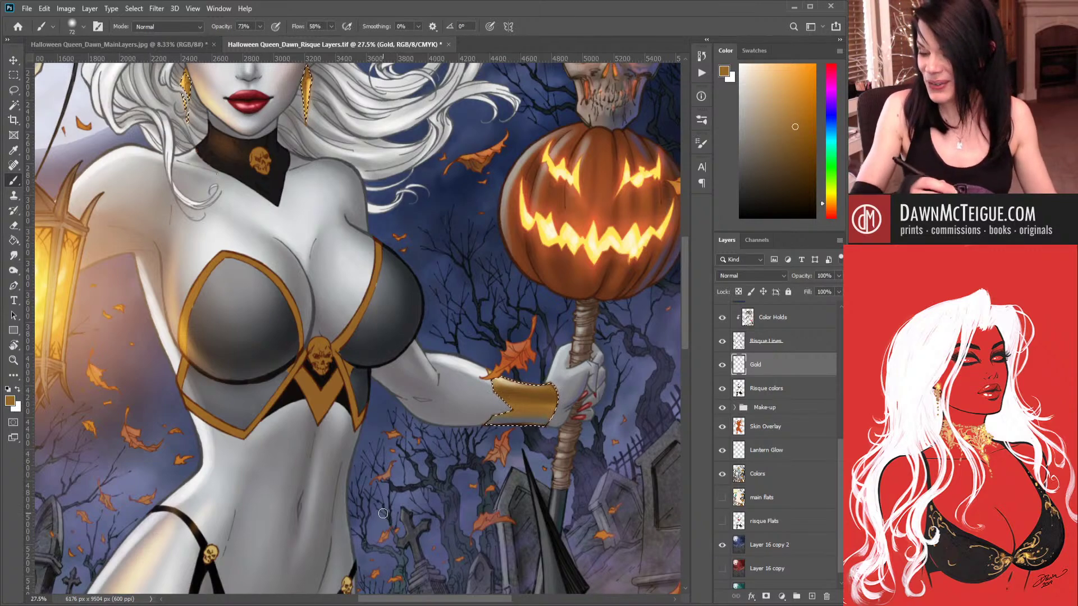
left_click(457, 331, "ctrl+alt")
left_click(456, 331, "ctrl+alt")
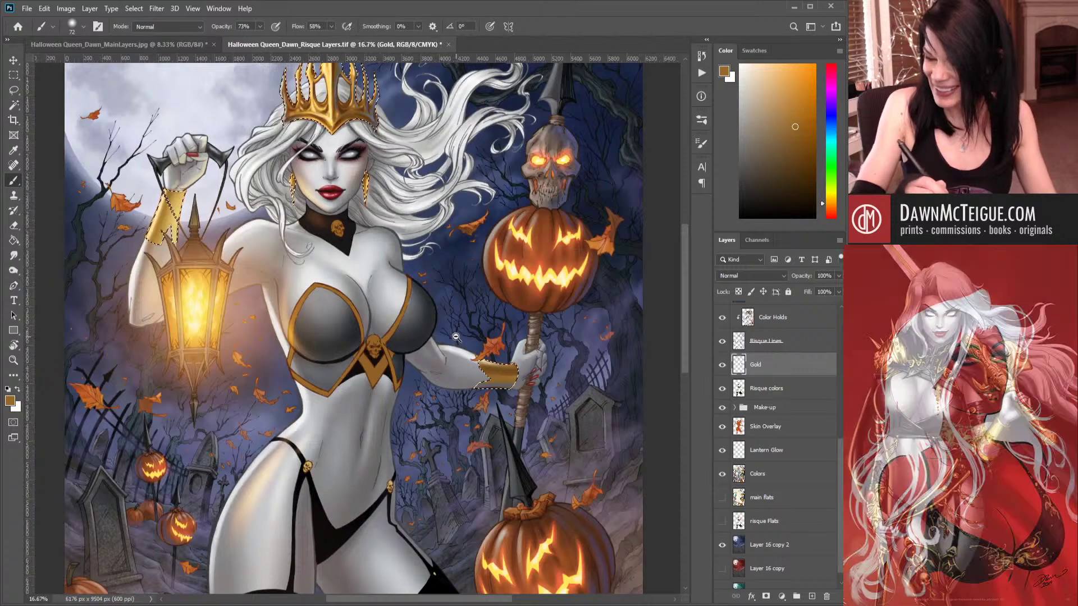
left_click(456, 337, "ctrl+alt")
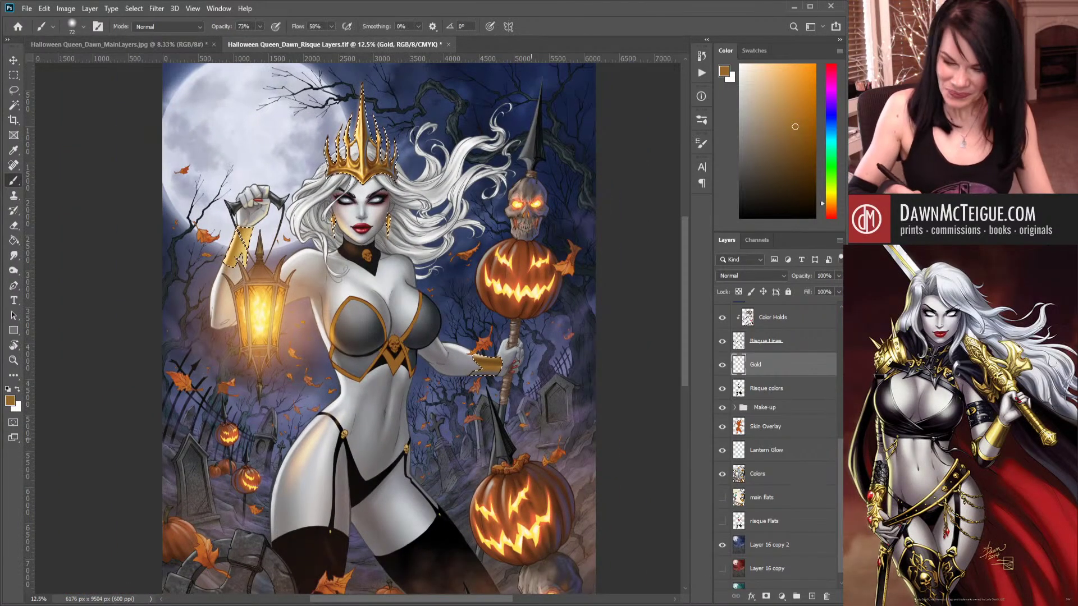
key("ctrl+d")
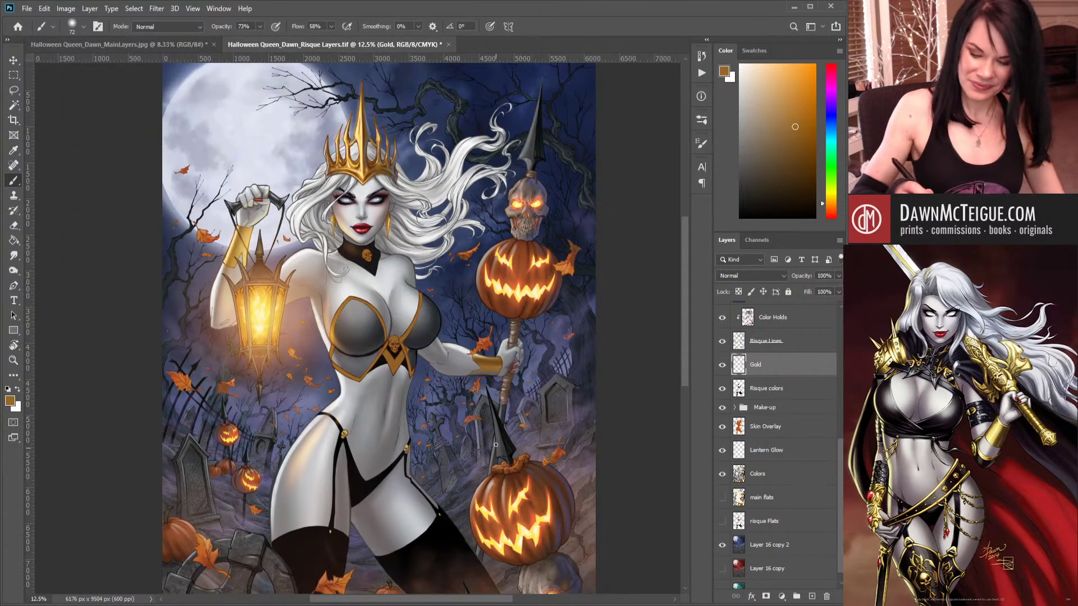
Review the whole illustration, and examine the figure, wrist cuff, lower pumpkins and bottom skull against the blue background.
left_click_drag(535, 455, 518, 413)
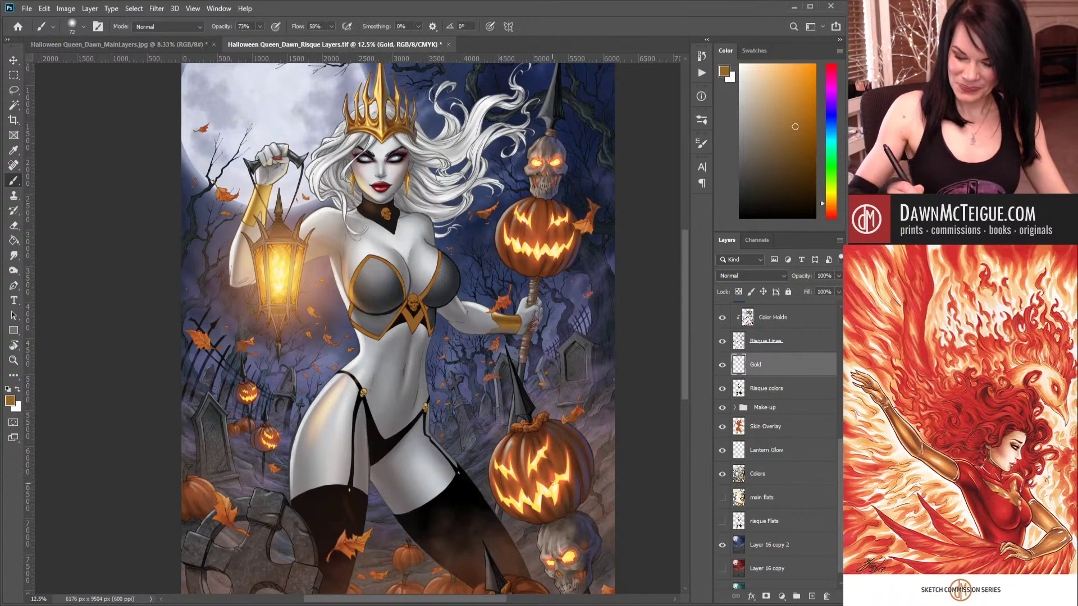
left_click(486, 398, "alt")
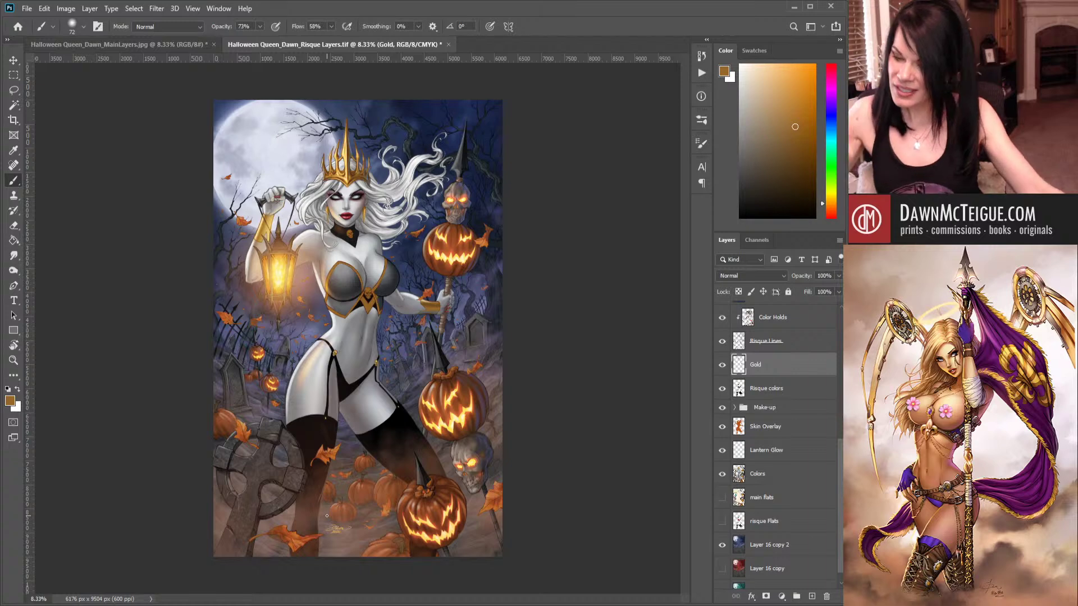
scroll(327, 516, "down", 1)
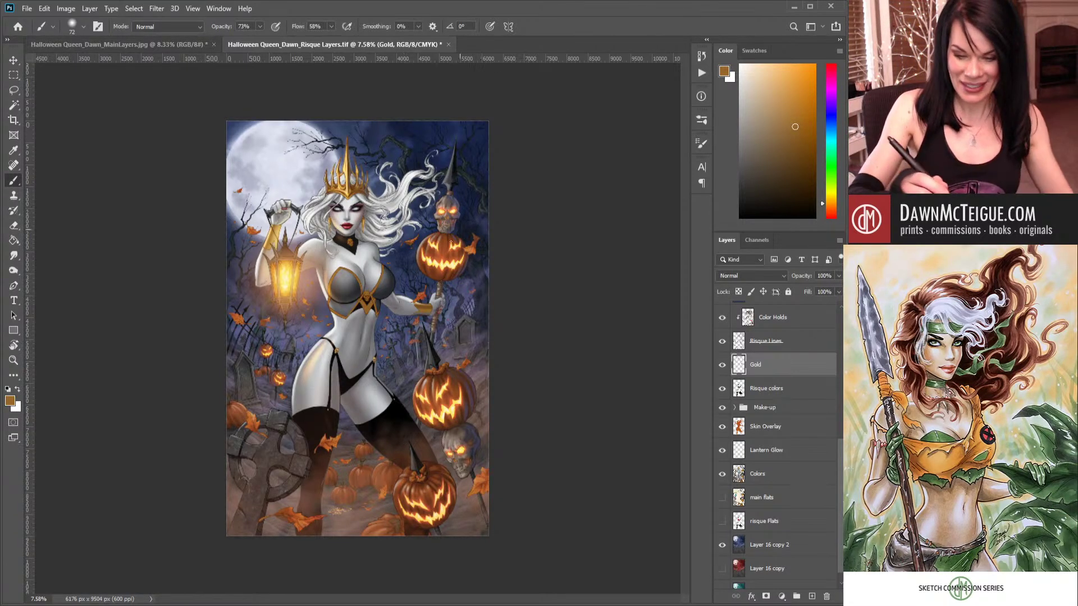
left_click(430, 297, "ctrl")
left_click(429, 299, "ctrl")
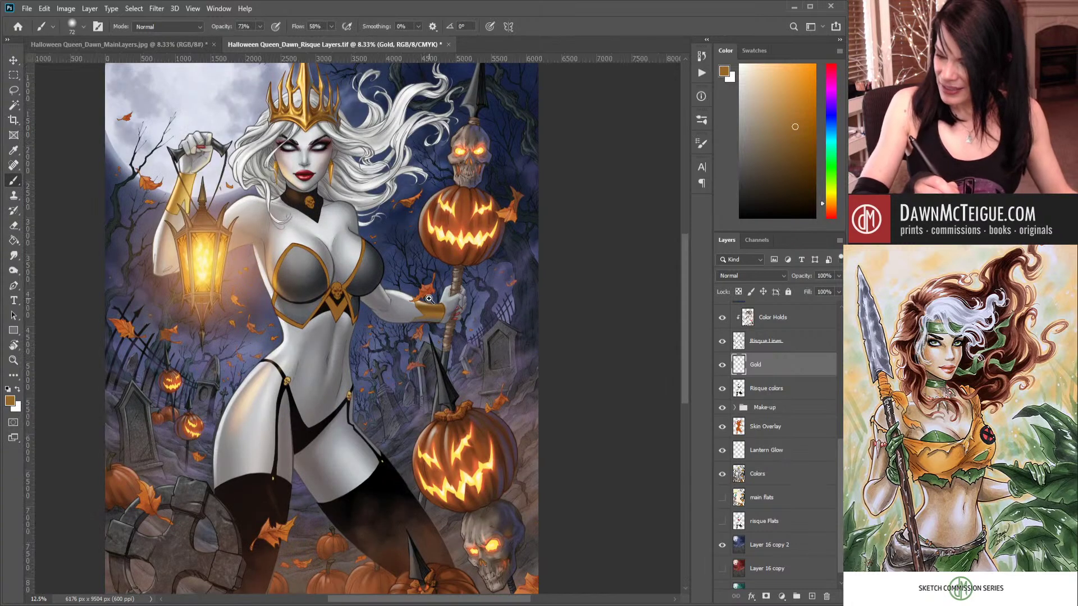
left_click(429, 298, "ctrl")
left_click_drag(410, 396, 481, 418)
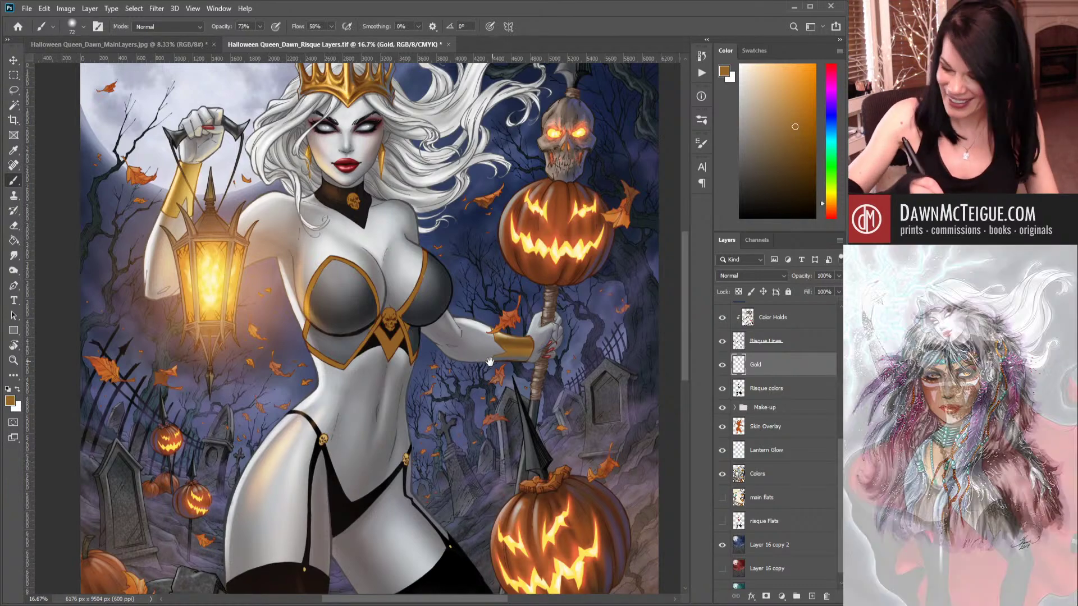
left_click_drag(488, 356, 492, 241)
mouse_move(424, 170)
left_mouse_down()
mouse_move(442, 279)
mouse_move(424, 129)
left_mouse_up()
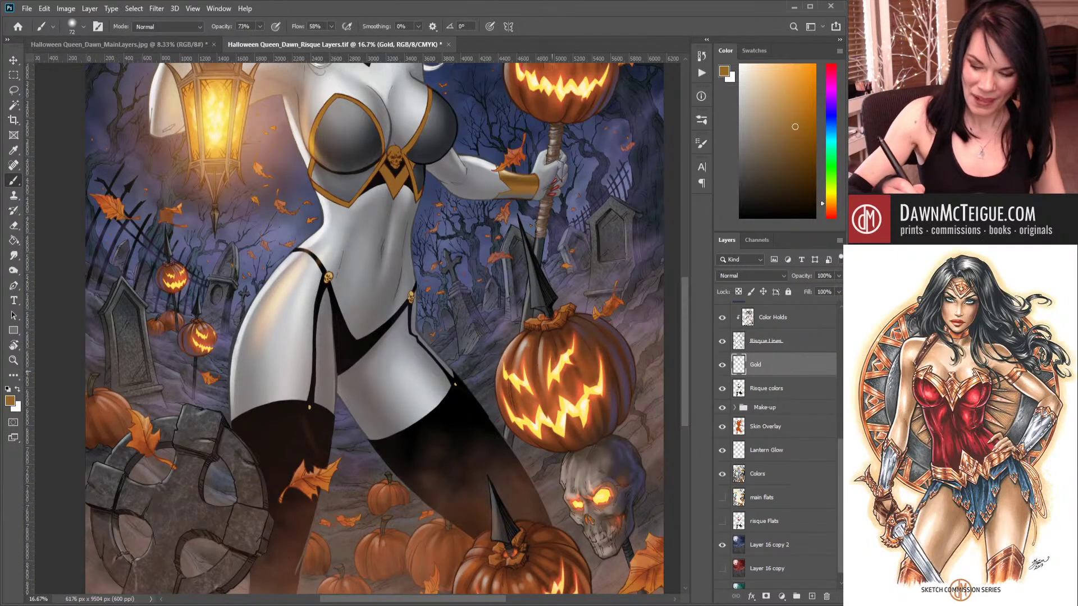
left_click_drag(576, 255, 574, 390)
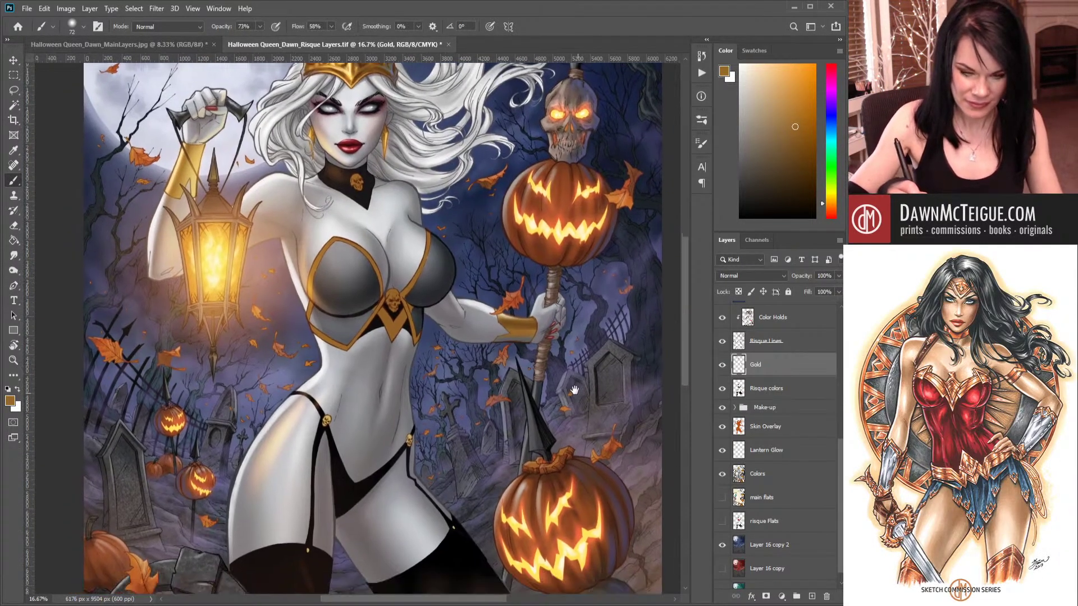
left_click_drag(449, 418, 448, 251)
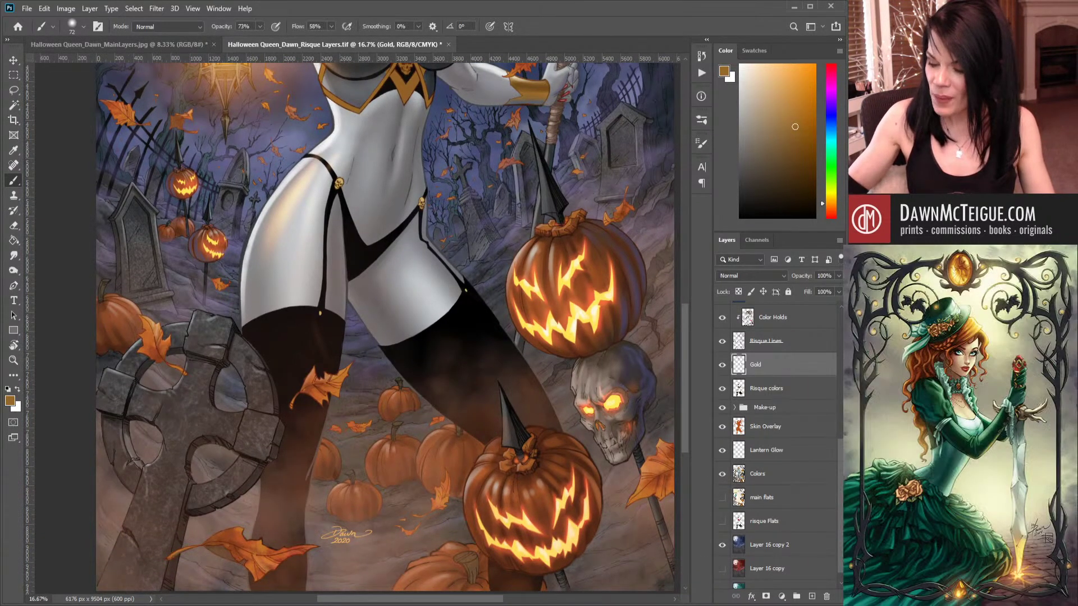
Select the figure's body and legs with the Magic Wand from the main flats layer.
left_click(840, 509)
left_click(788, 500)
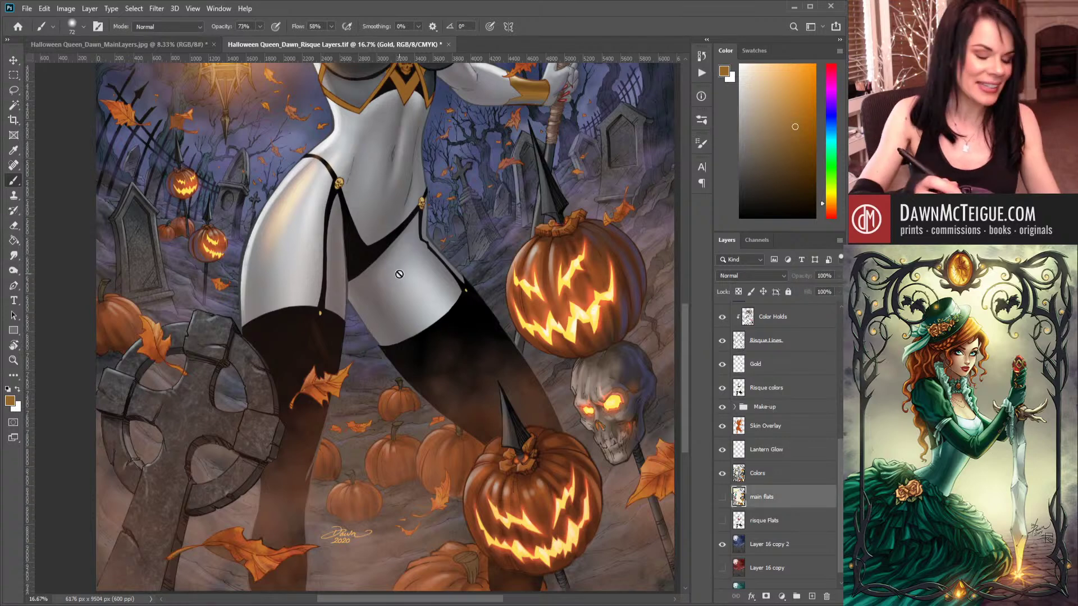
key("w")
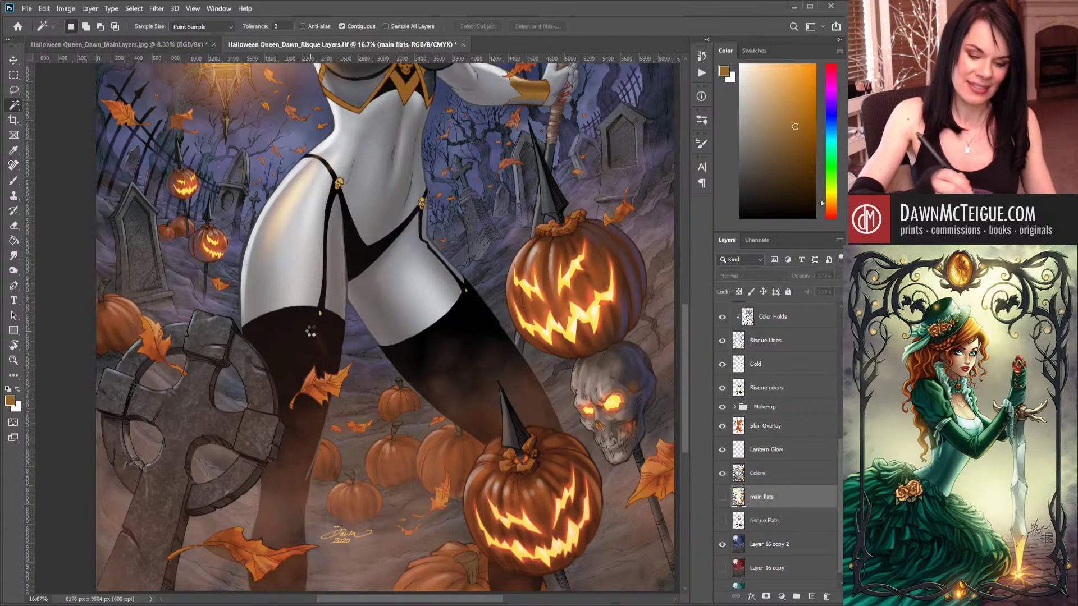
left_click(439, 302)
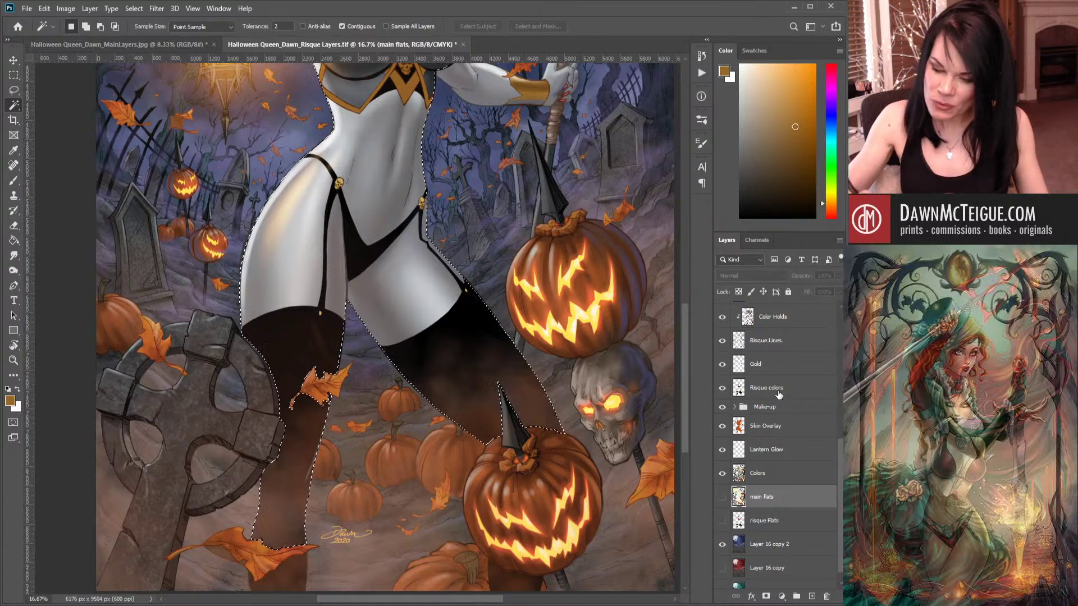
left_click(778, 393)
Select both stockings with the Magic Wand from the risque Flats layer, including the parts below the leaf and pumpkin.
left_click(780, 521)
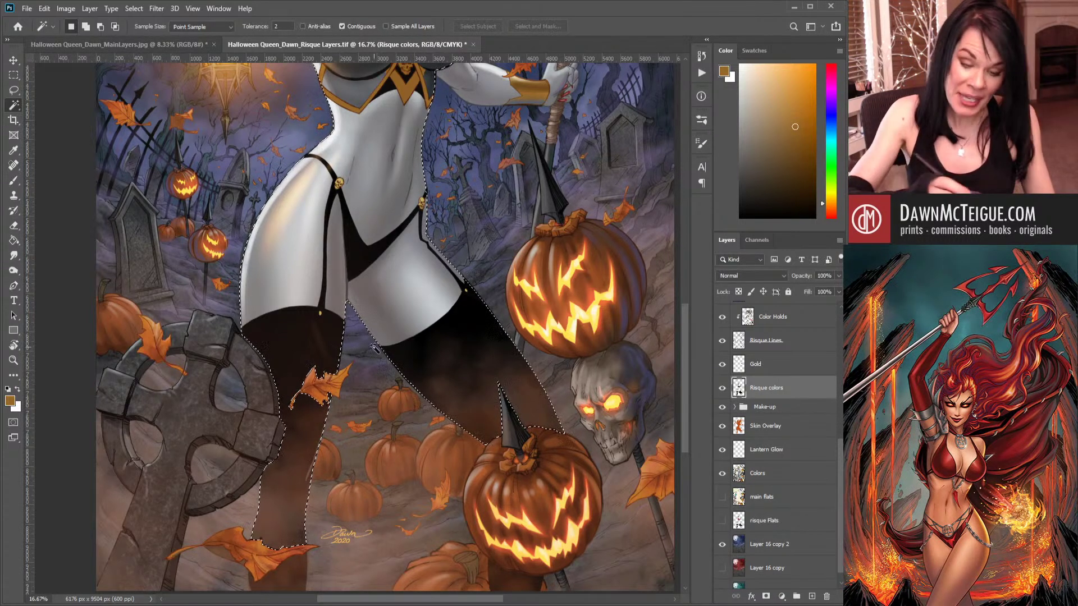
left_click(368, 245)
left_click(359, 249)
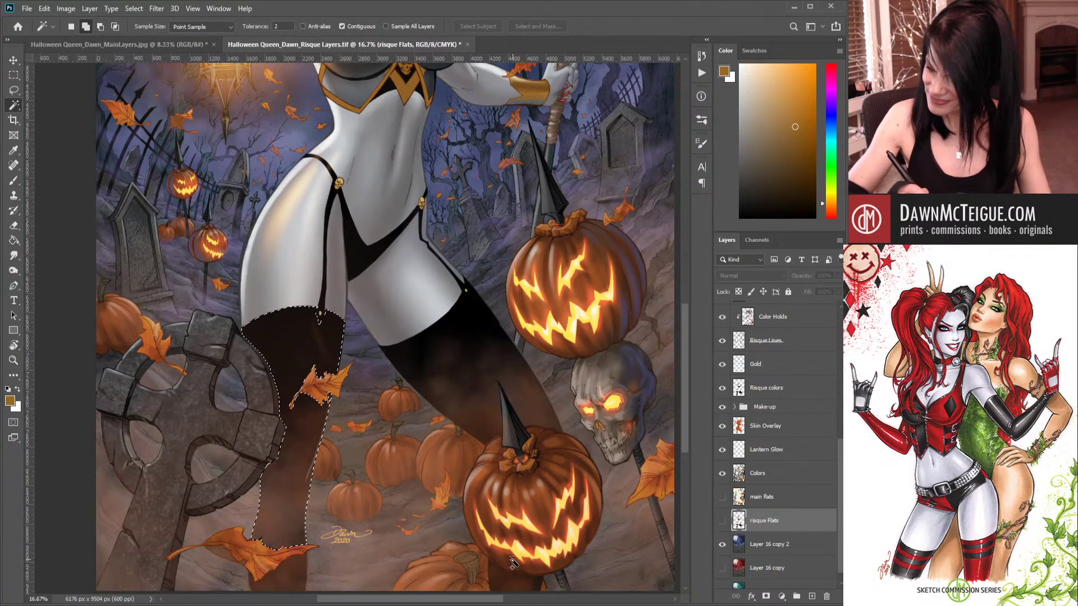
left_click(487, 429)
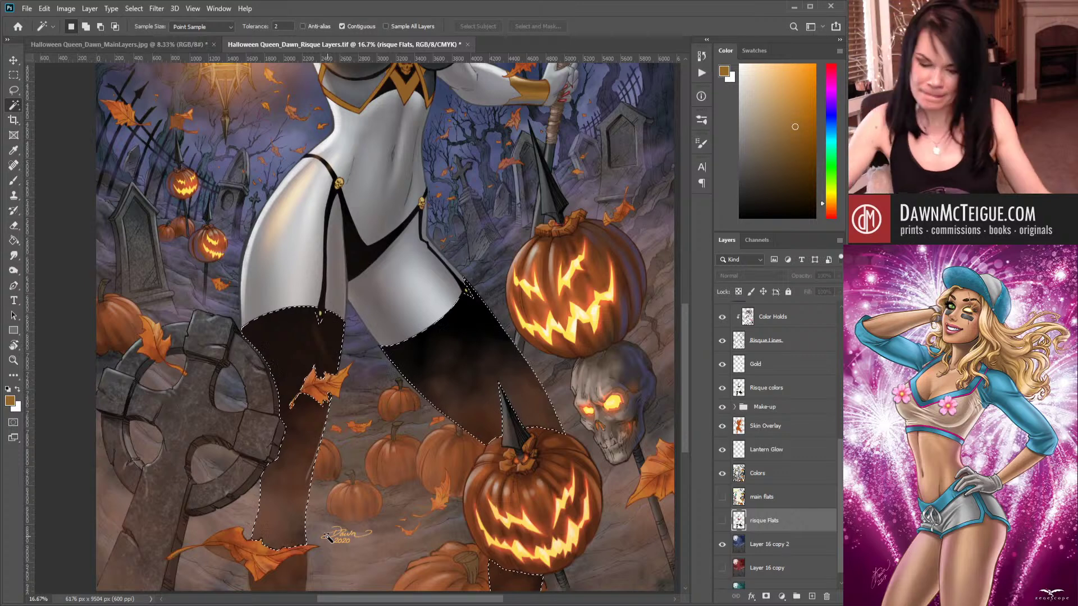
key("shift")
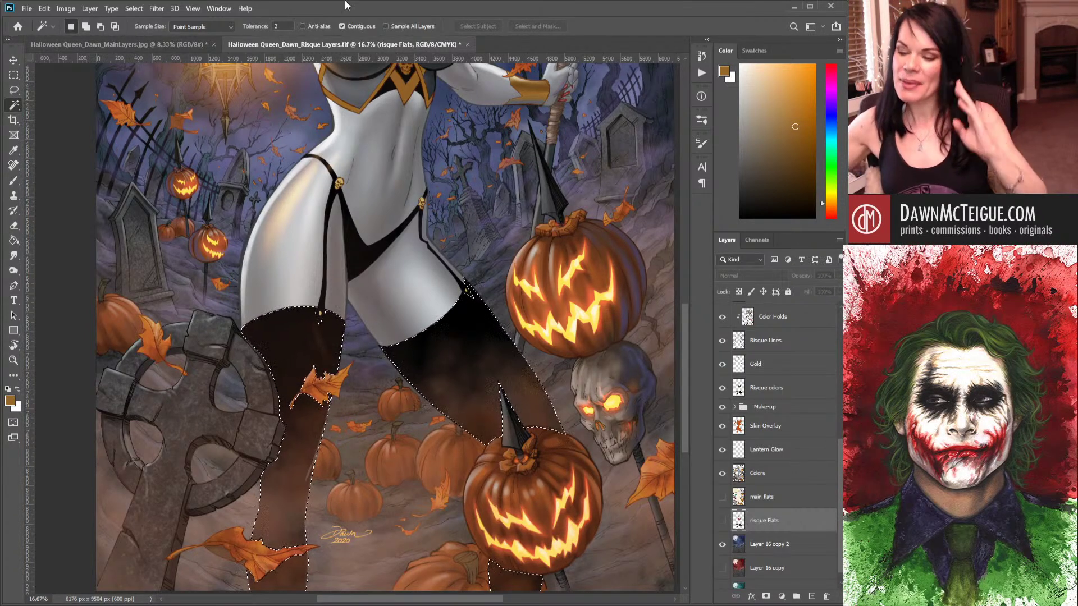
Examine the stockings against the blue background with and without the selection outline, up close and in the whole illustration.
scroll(449, 270, "up", 1)
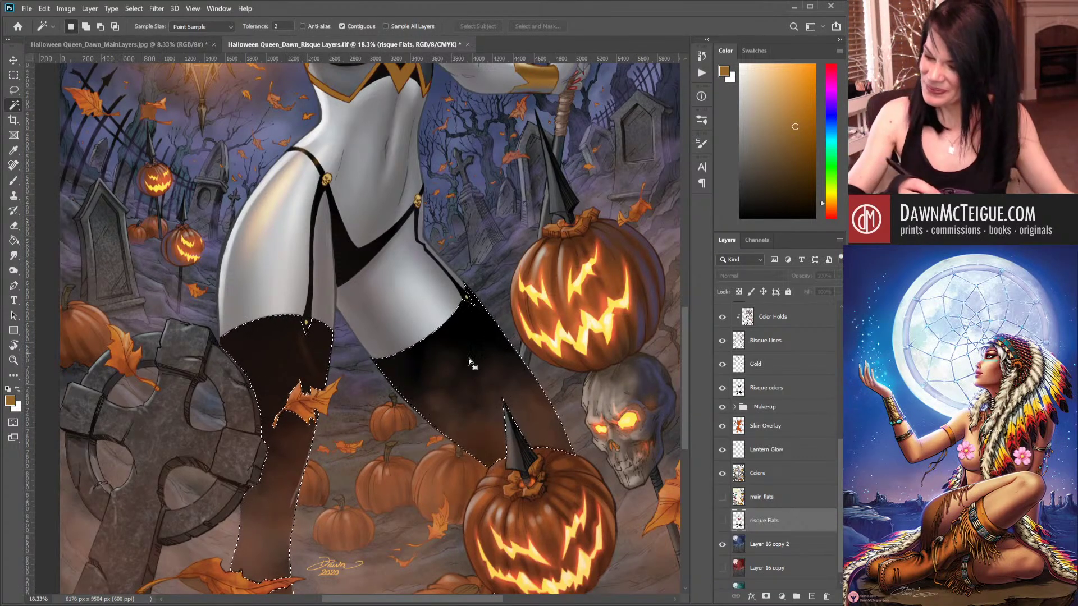
left_click_drag(493, 414, 505, 387)
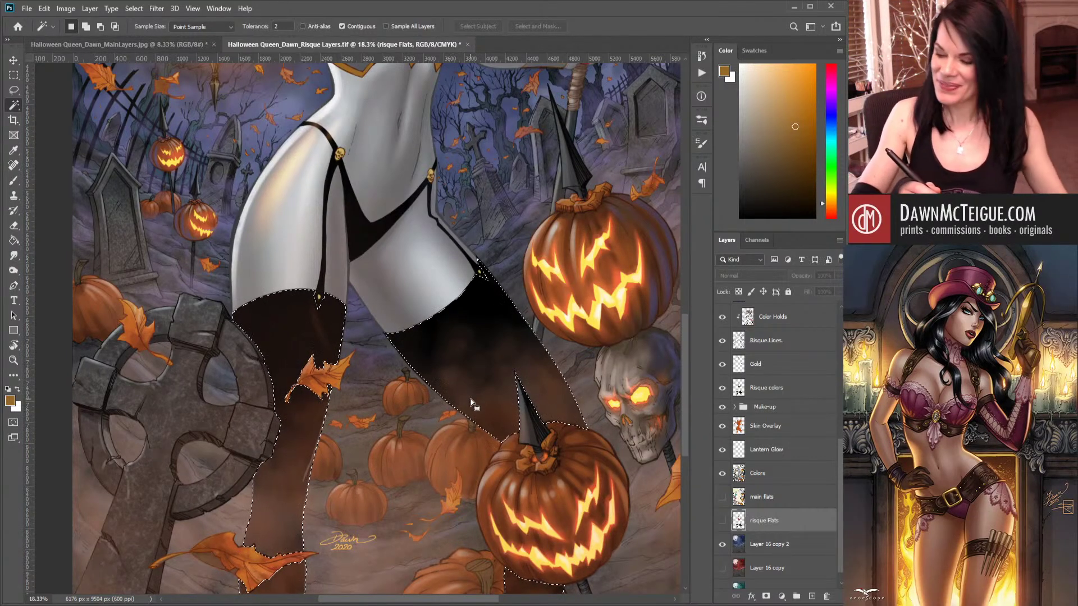
left_click(489, 346, "alt")
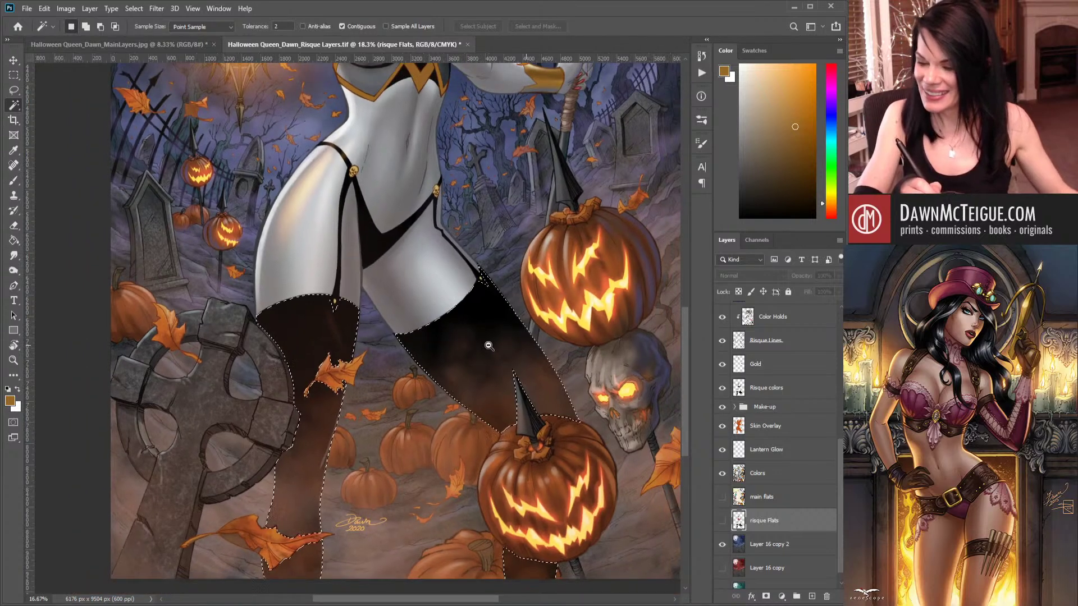
left_click(483, 355, "alt")
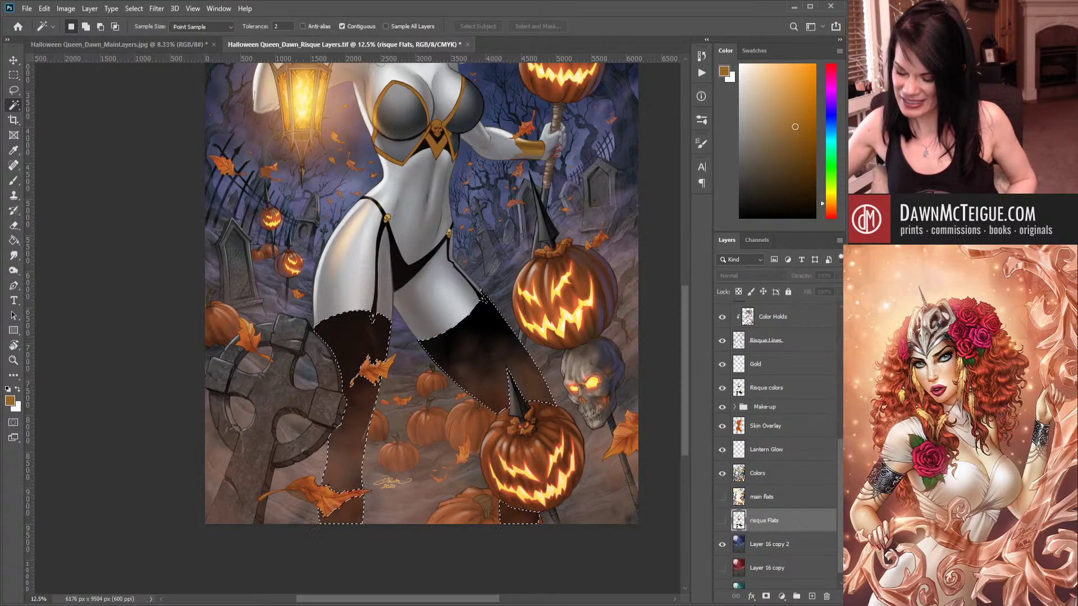
key("ctrl+d")
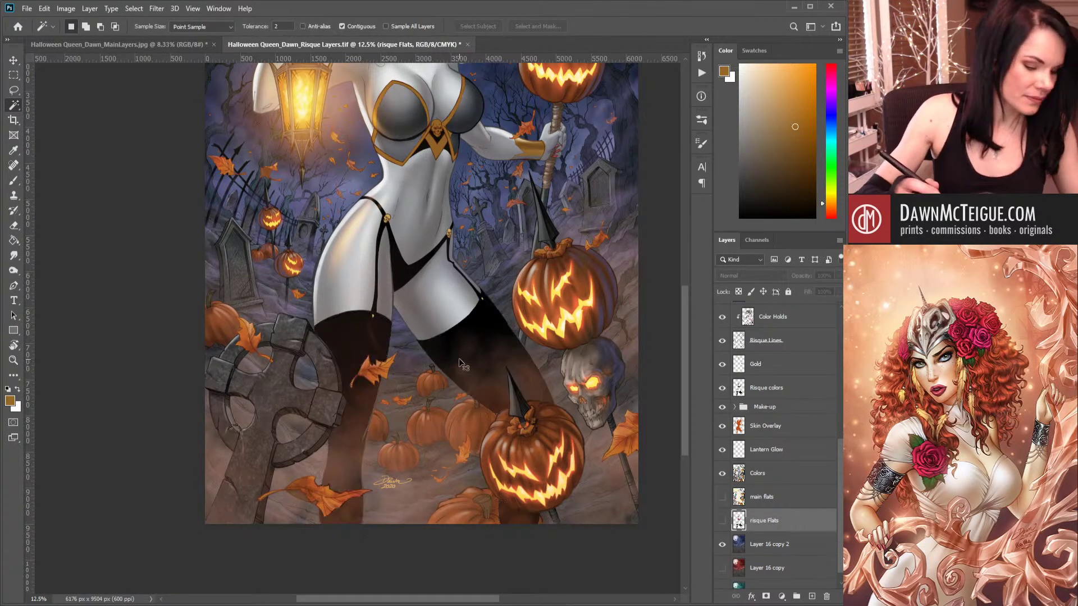
key("ctrl+minus")
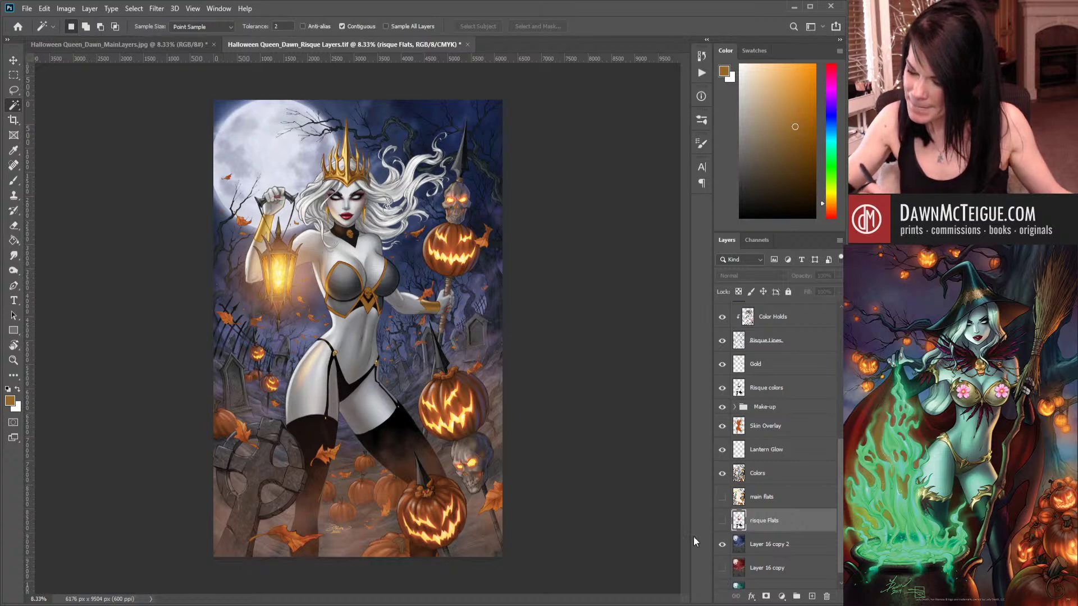
Add a new layer above Risque colors and lasso a narrow strip along the inner edge of the staff-side stocking.
left_click(812, 595)
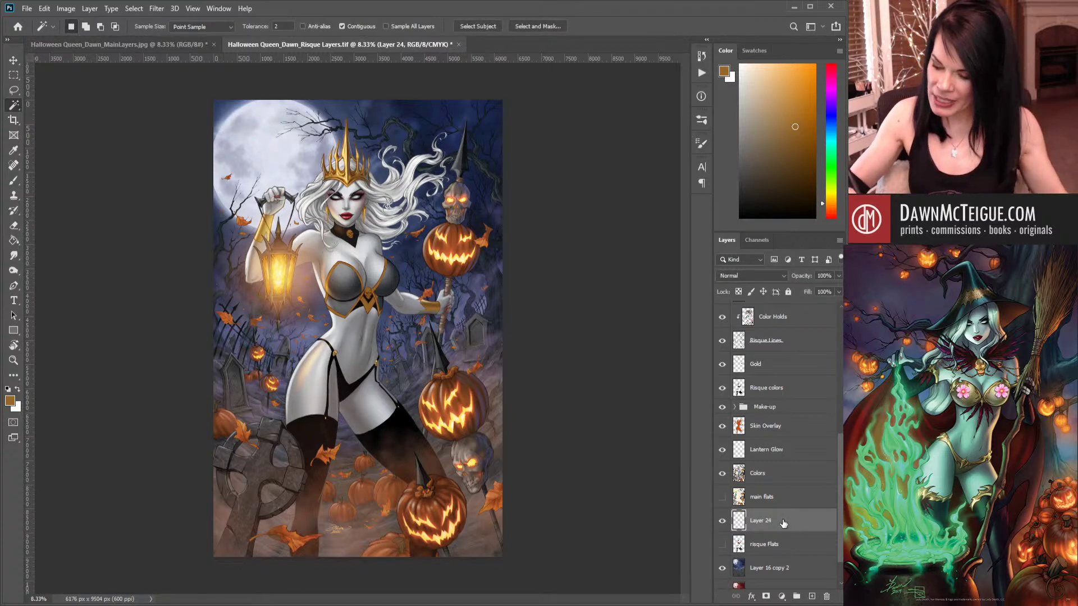
left_click_drag(780, 524, 792, 375)
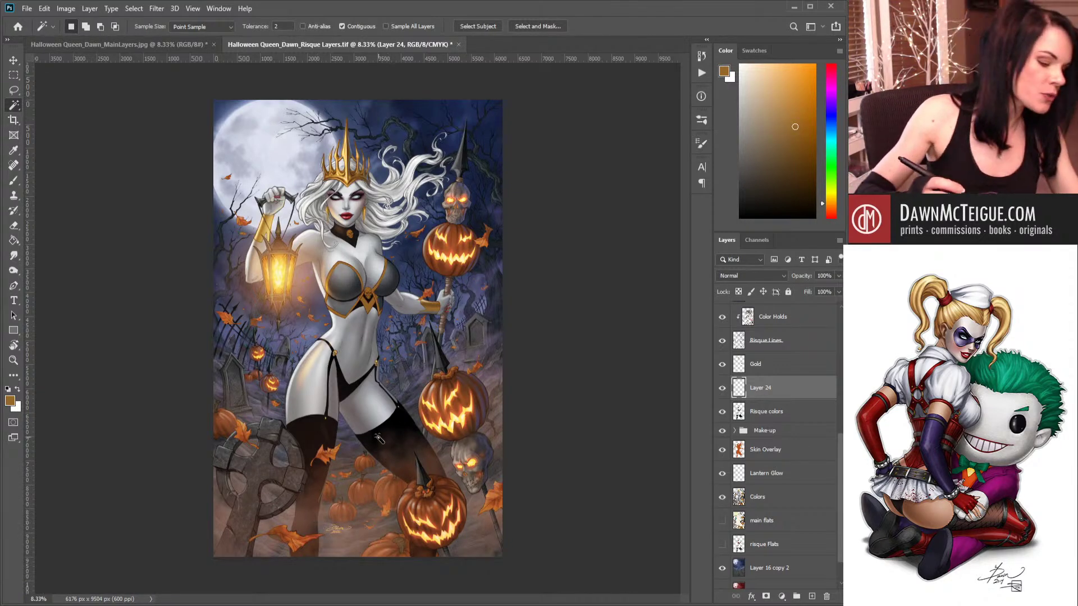
key("l")
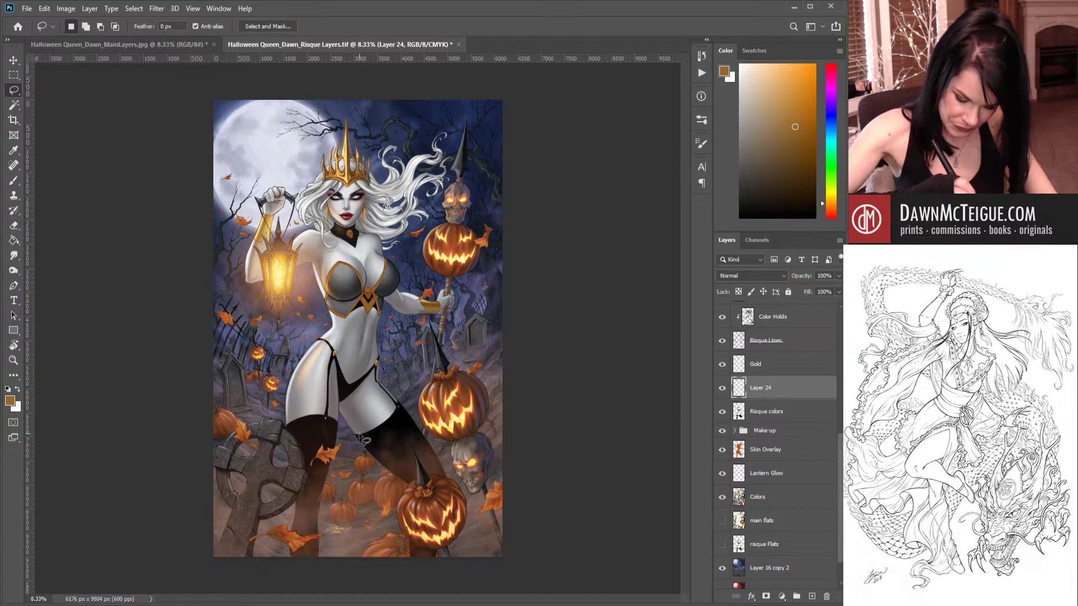
mouse_move(360, 435)
left_mouse_down()
mouse_move(413, 483)
mouse_move(364, 441)
left_mouse_up()
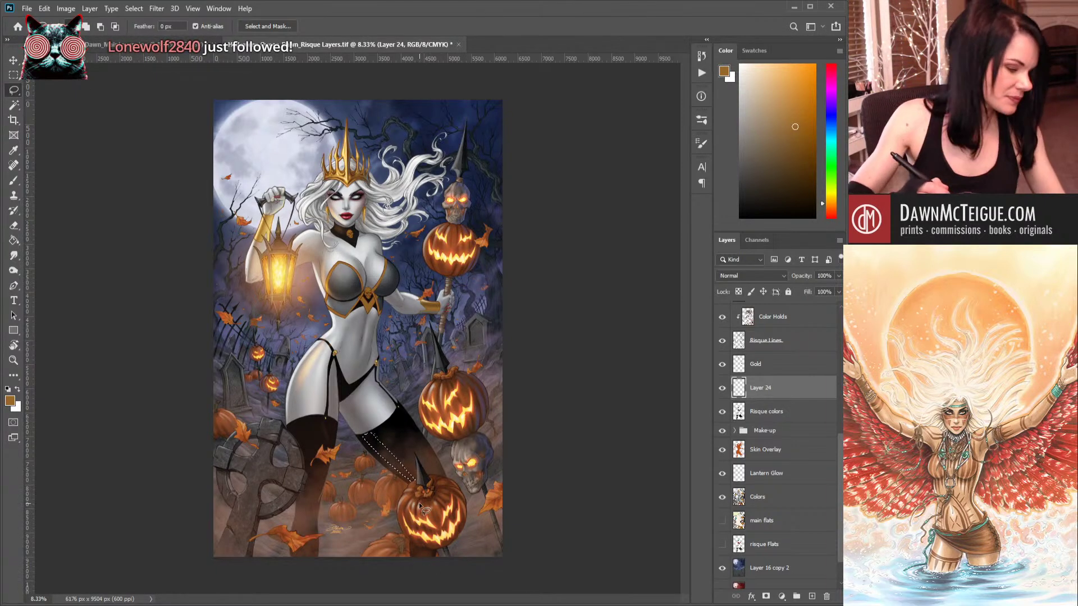
key("ctrl+d")
Paint a soft reflection on the staff-side stocking's inner edge in grey-brown sampled from the ground, at 38% opacity and brush size 511.
key("b")
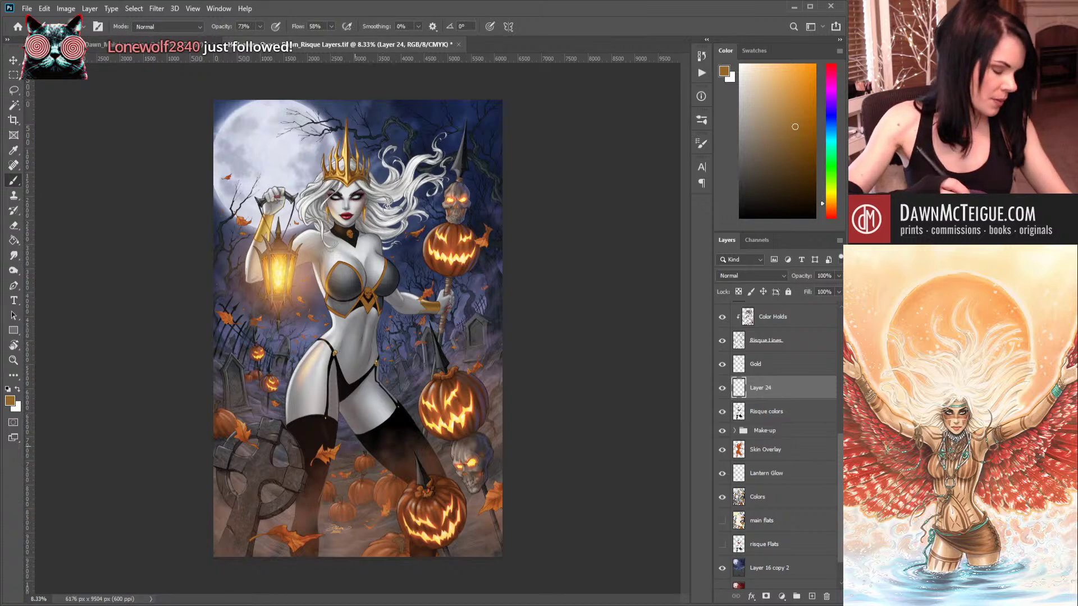
left_click(380, 474, "alt")
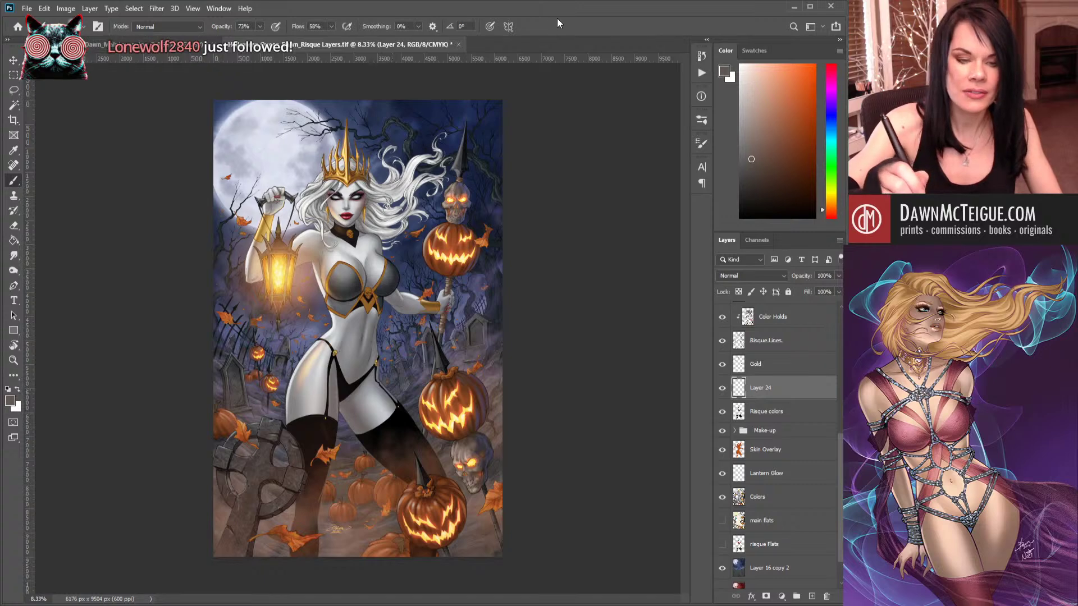
key("3")
key("8")
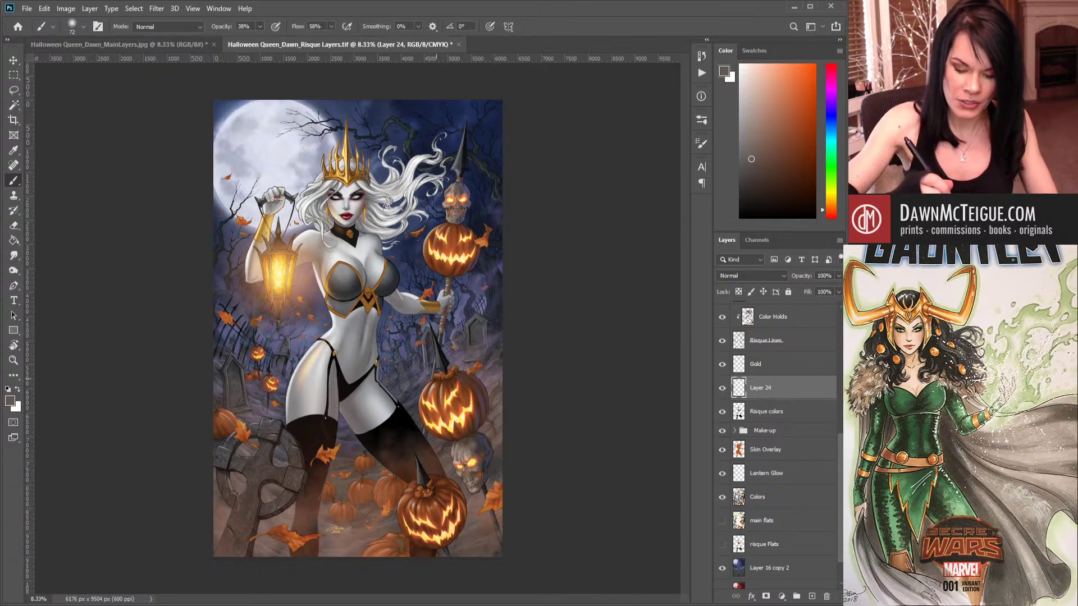
key("bracketright")
key("bracketright")
key("bracketright")
key("bracketright")
key("bracketright")
key("bracketright")
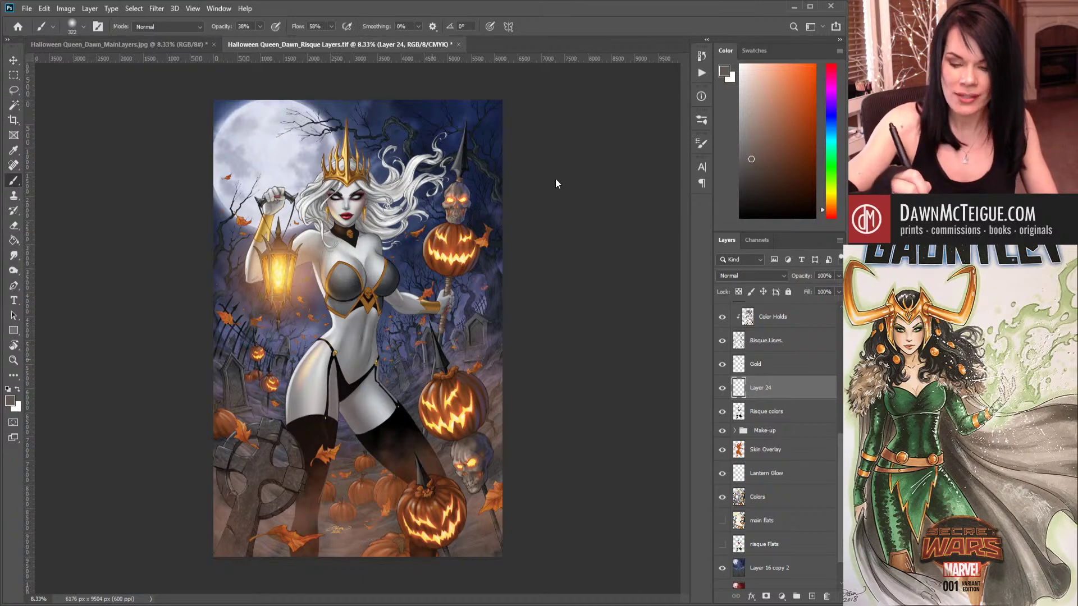
key("bracketleft")
key("bracketleft")
key("bracketleft")
key("bracketleft")
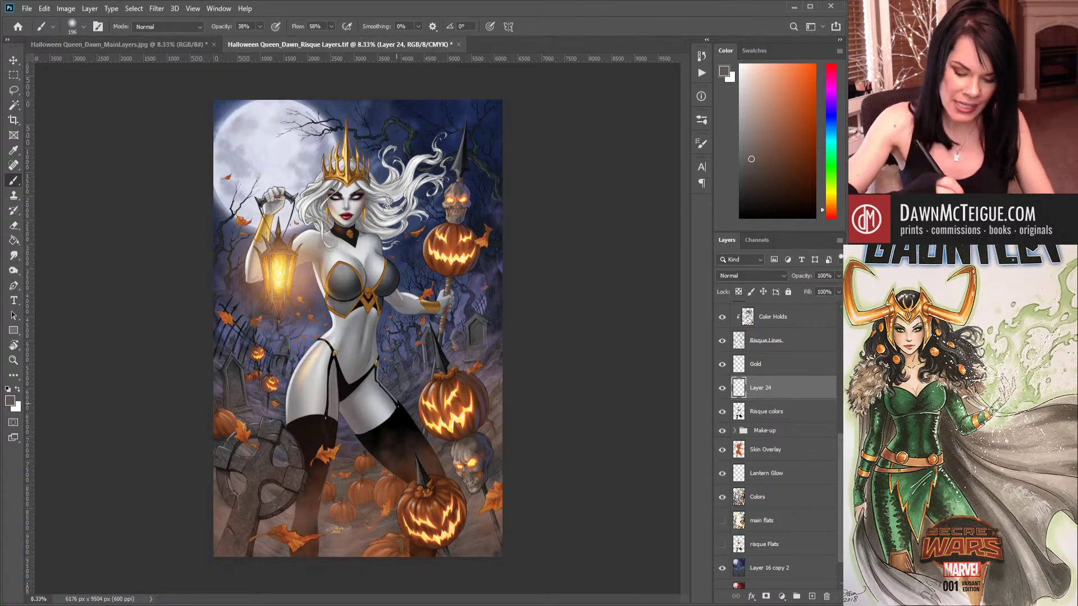
key("bracketright")
key("bracketright")
key("bracketright")
key("bracketright")
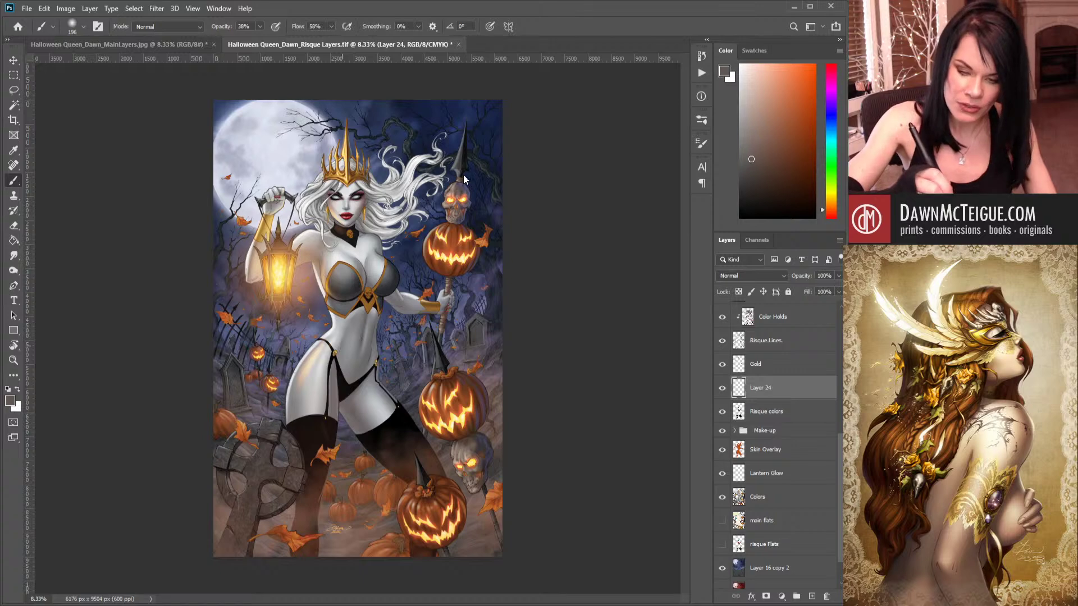
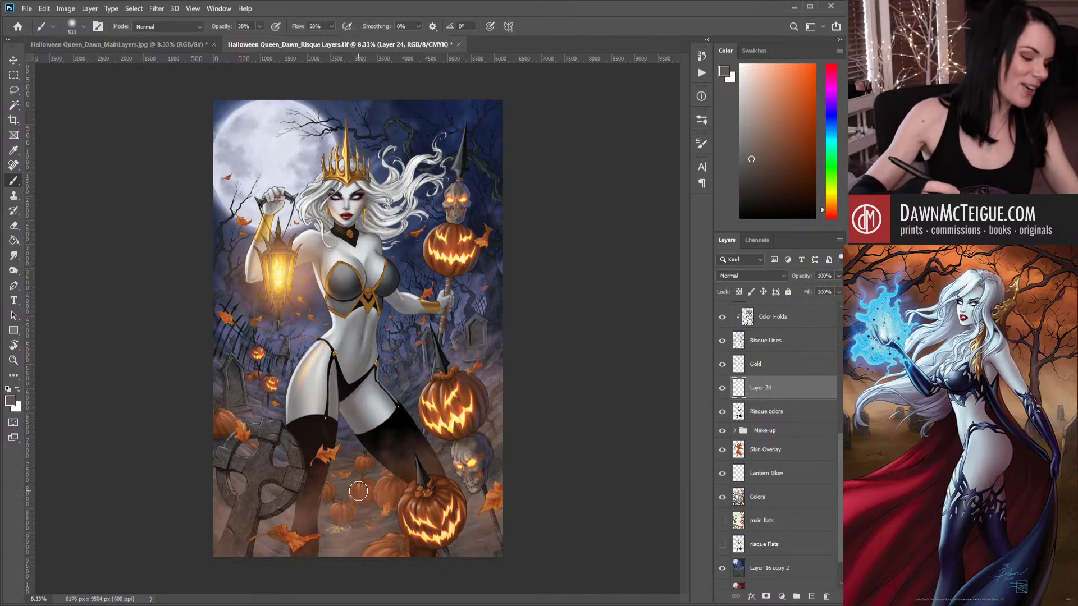
Lasso the staff-side stocking's outer edge and paint it with blue-violet sampled from the background at 89% opacity, up to brush size 196.
key("l")
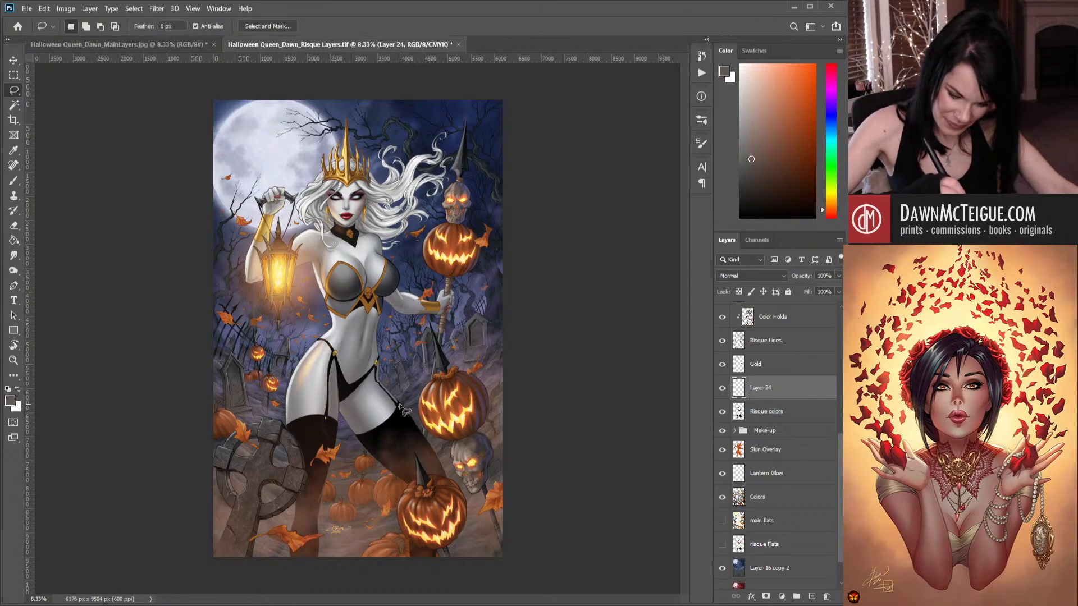
mouse_move(399, 405)
left_mouse_down()
mouse_move(443, 476)
mouse_move(401, 425)
mouse_move(402, 409)
left_mouse_up()
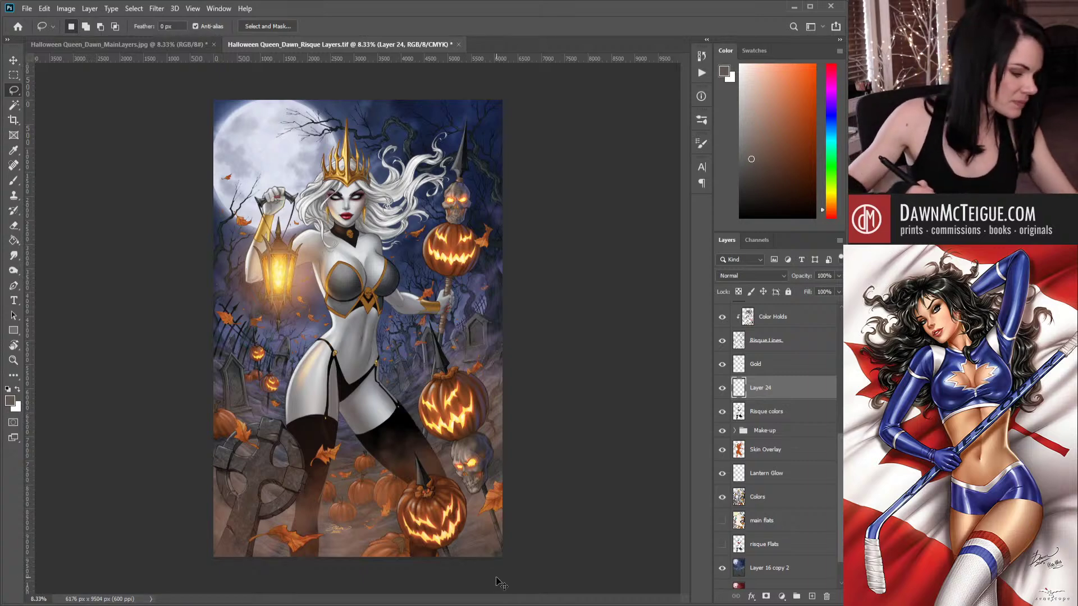
key("b")
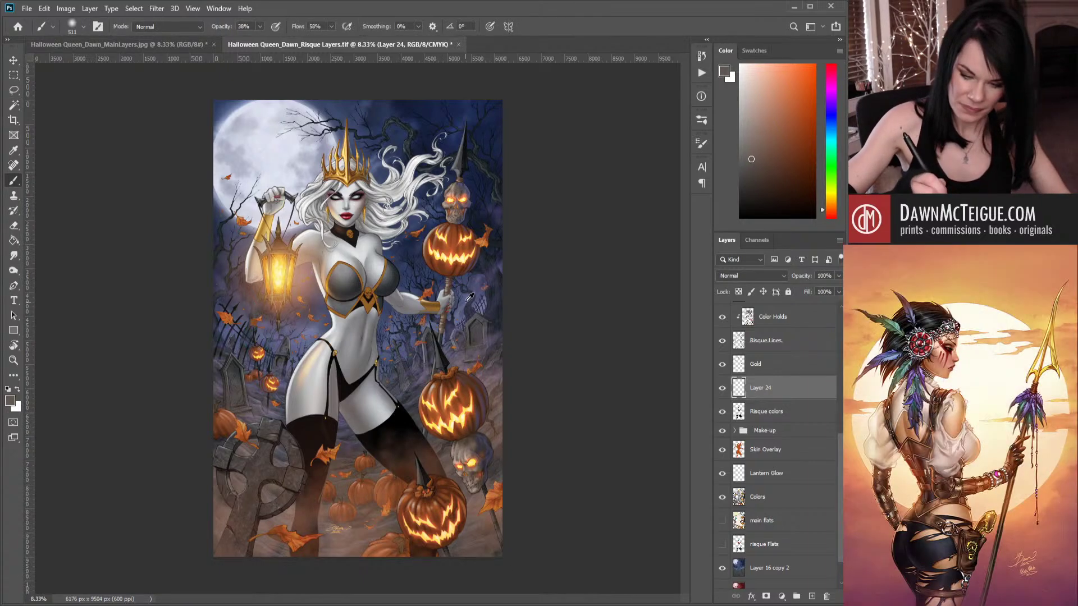
left_click(469, 298, "alt")
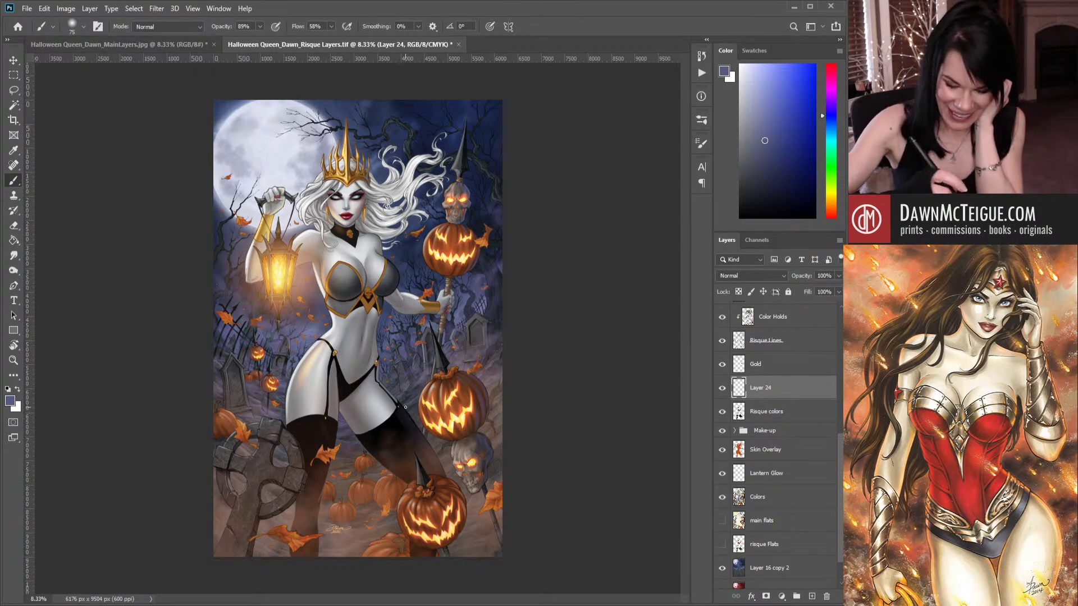
key("bracketright")
key("bracketright")
key("bracketright")
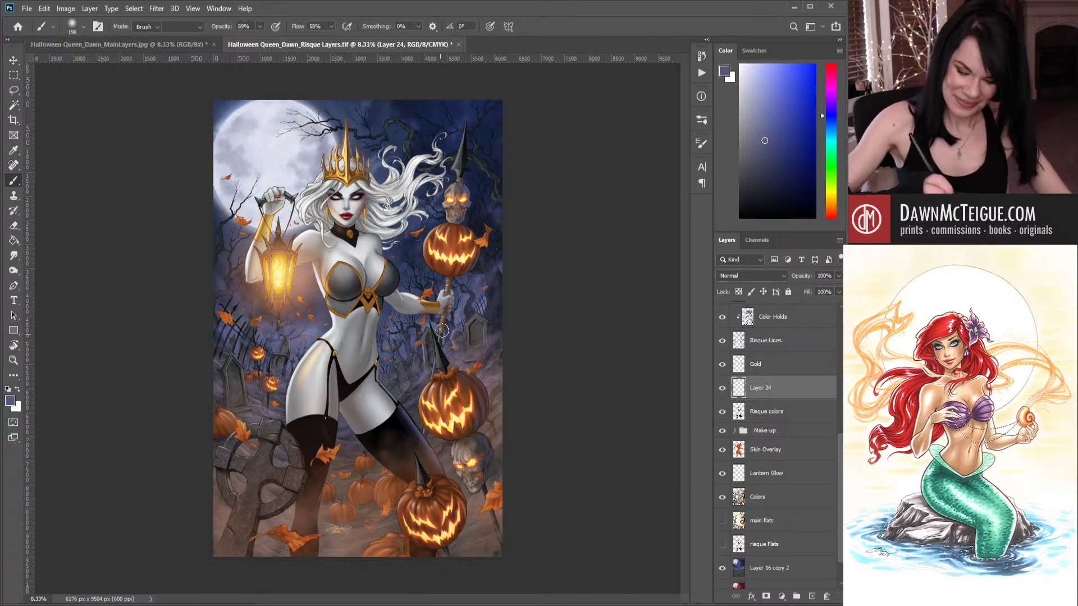
Refine the painted stocking reflections with the Eraser at 60% opacity and 85% flow, and return to the Brush tool.
key("e")
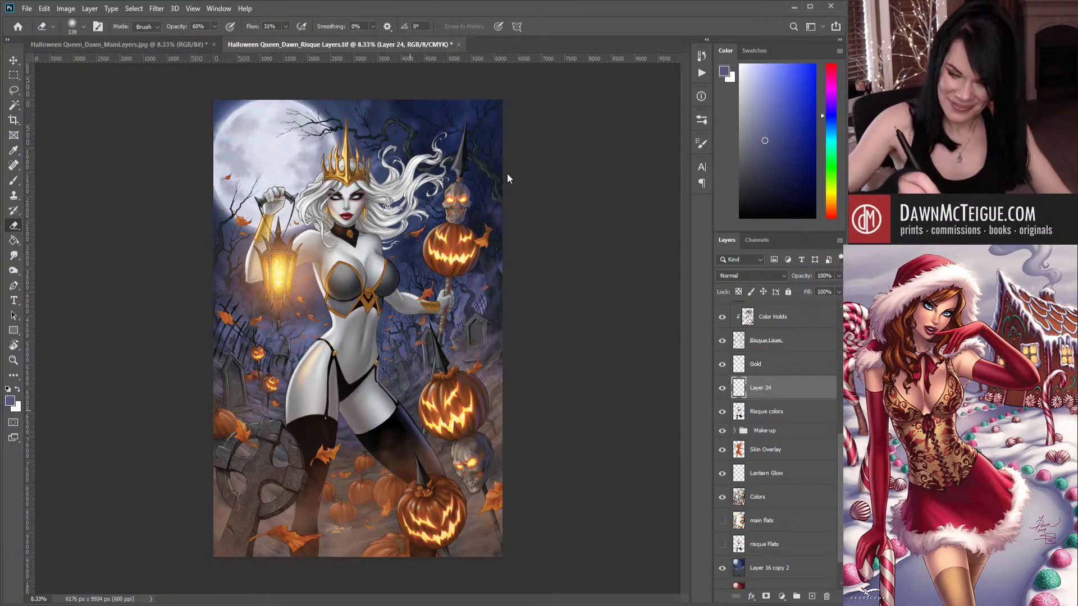
key("bracketleft")
key("bracketleft")
key("bracketleft")
key("bracketleft")
key("bracketleft")
key("bracketleft")
key("bracketleft")
key("bracketleft")
key("bracketleft")
key("bracketleft")
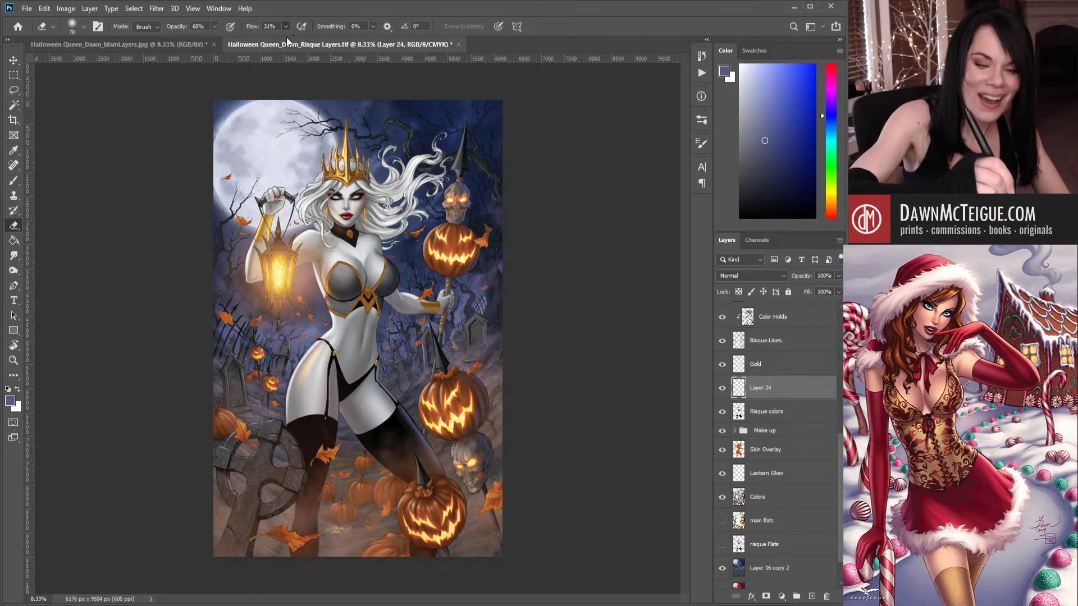
left_click_drag(287, 38, 344, 36)
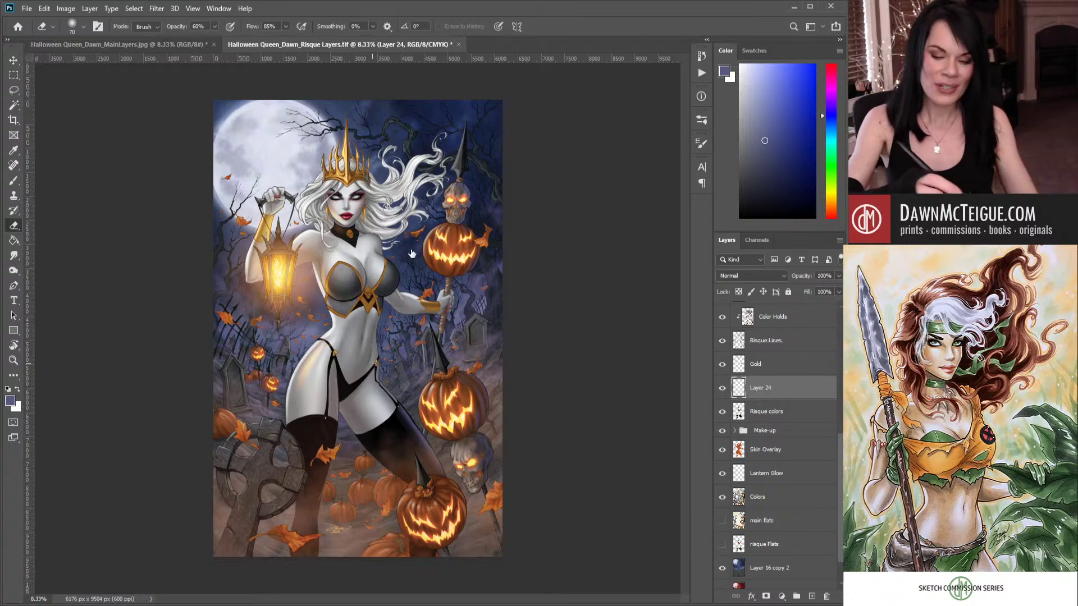
left_click_drag(464, 179, 470, 171)
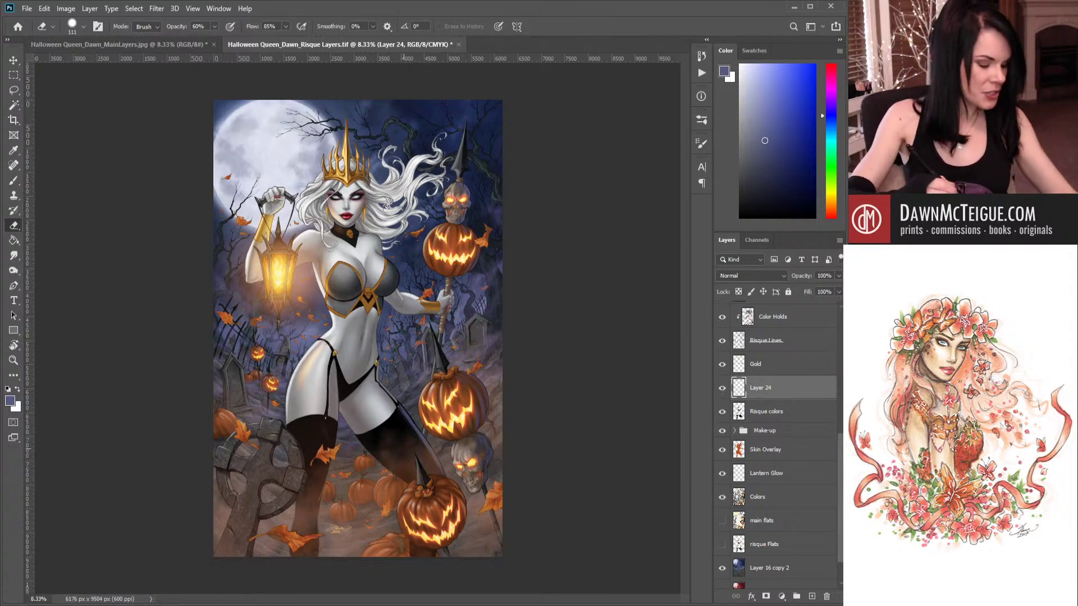
key("v")
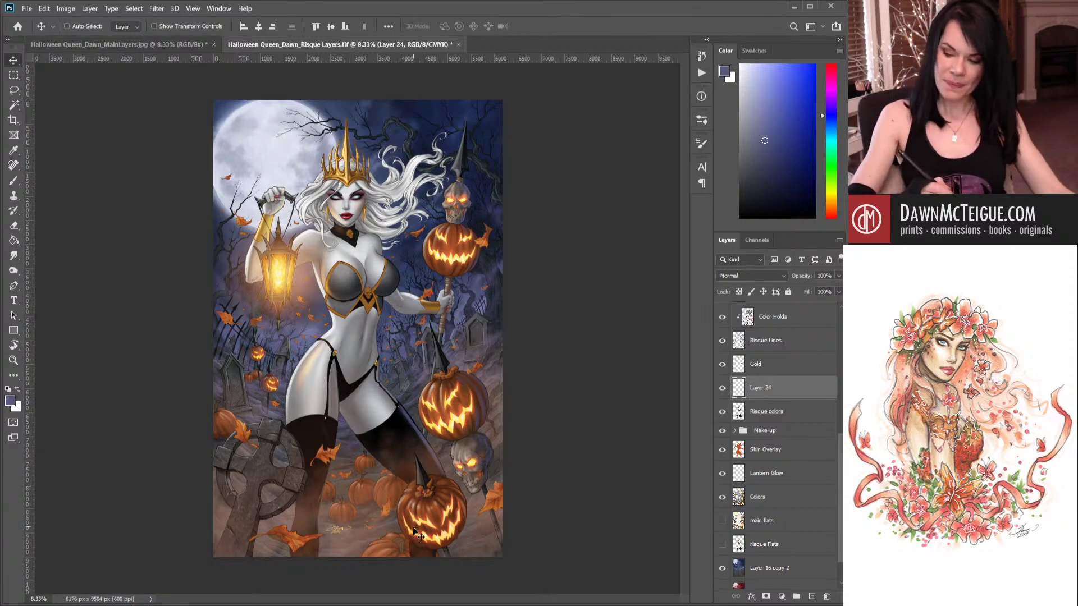
key("b")
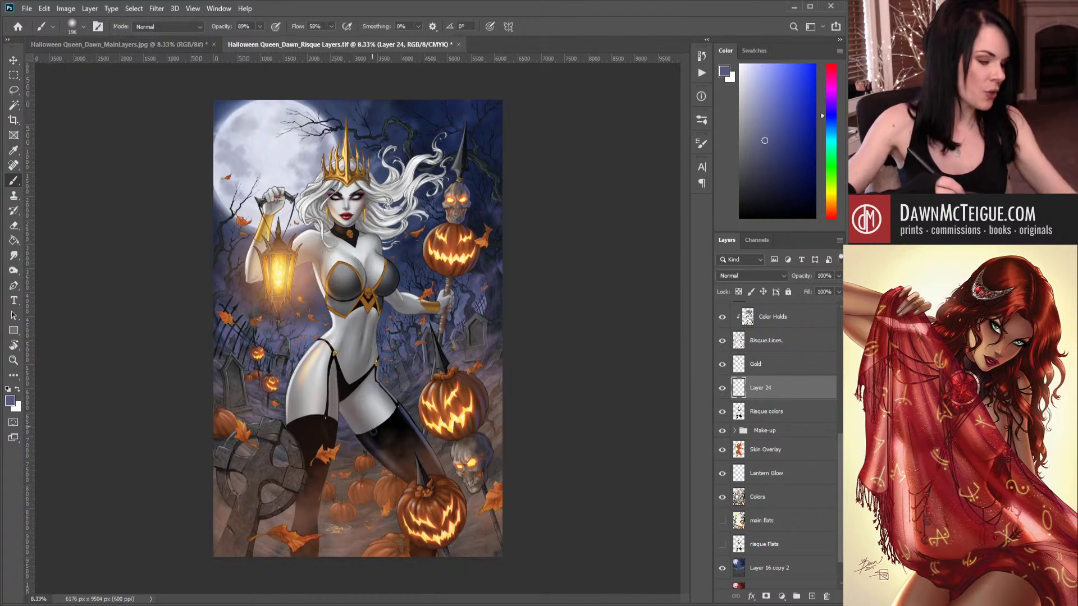
Soften the staff-side stocking's reflections with the Eraser at 60% opacity, and compare the artwork with Layer 24 hidden and shown.
key("e")
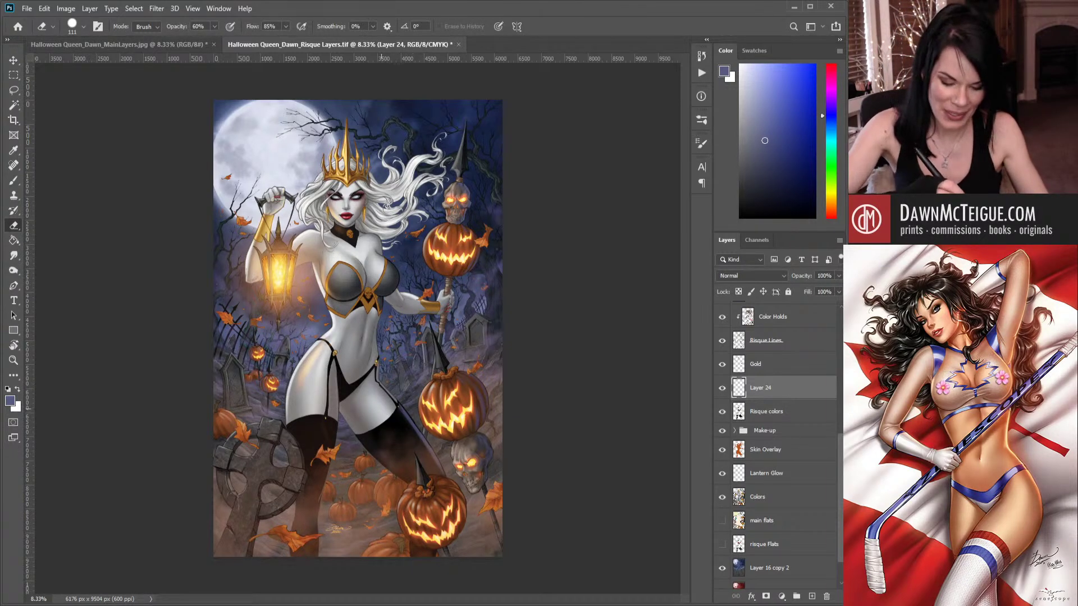
left_click(723, 388)
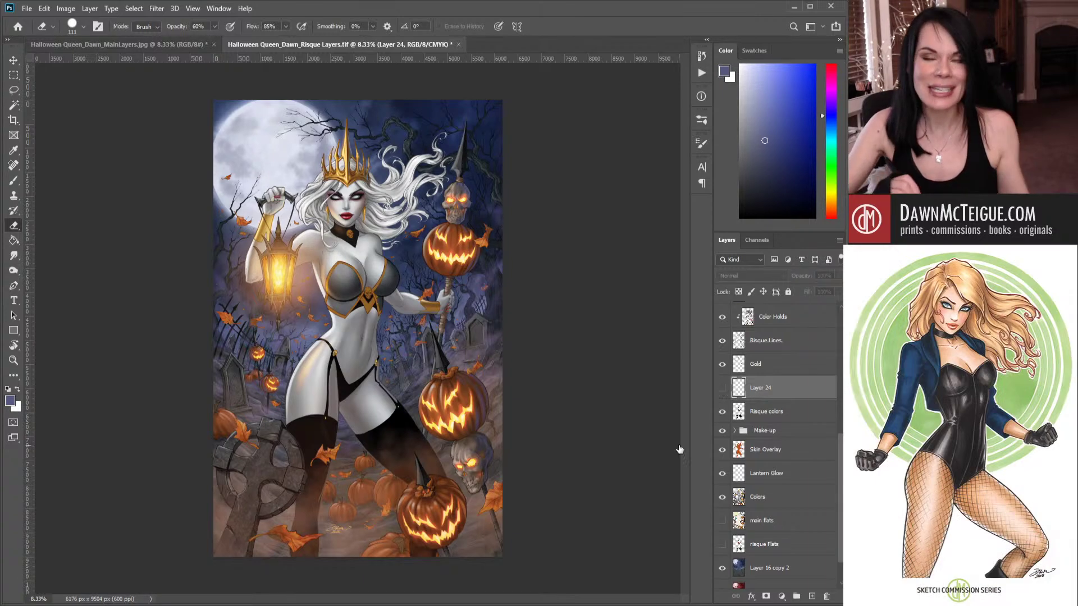
left_click(722, 388)
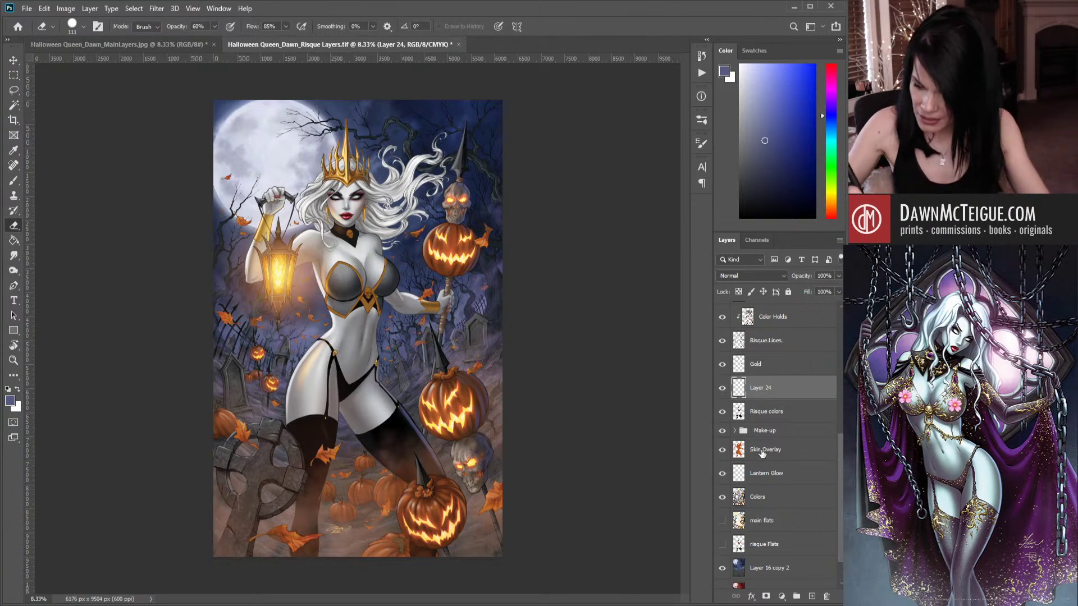
left_click(722, 388)
left_click(722, 389)
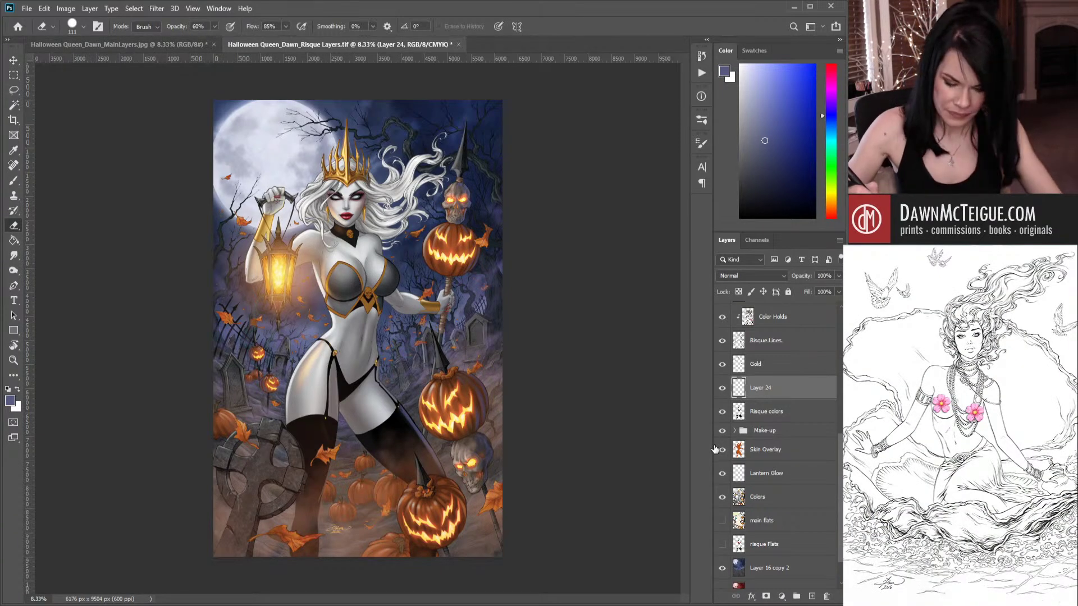
Select the areas of both stockings with the Magic Wand at tolerance 2 on the risque Flats layer.
scroll(841, 488, "down", 2)
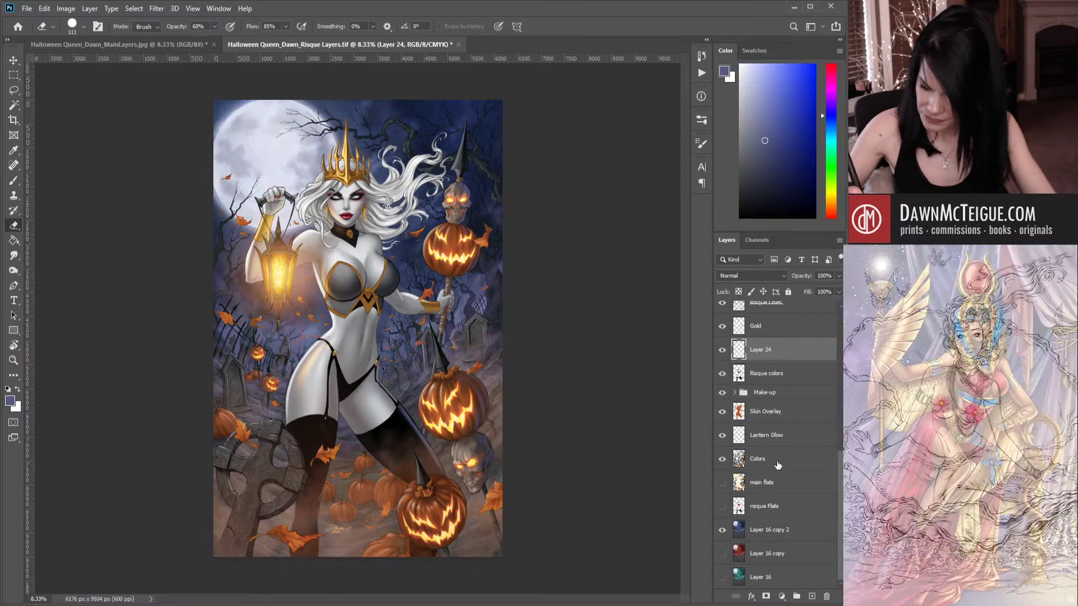
left_click(761, 458)
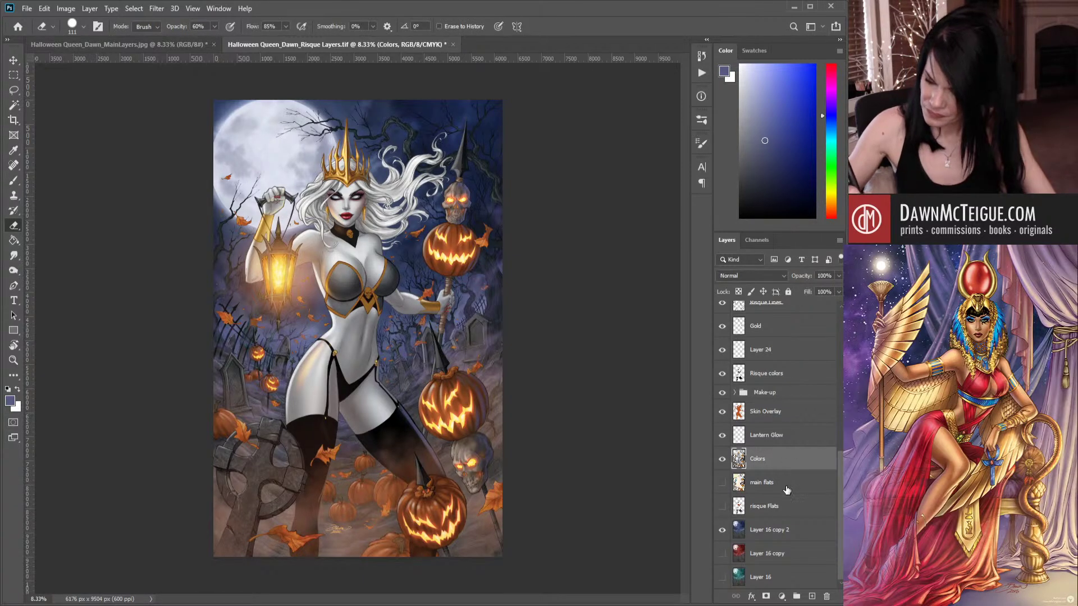
left_click(784, 508)
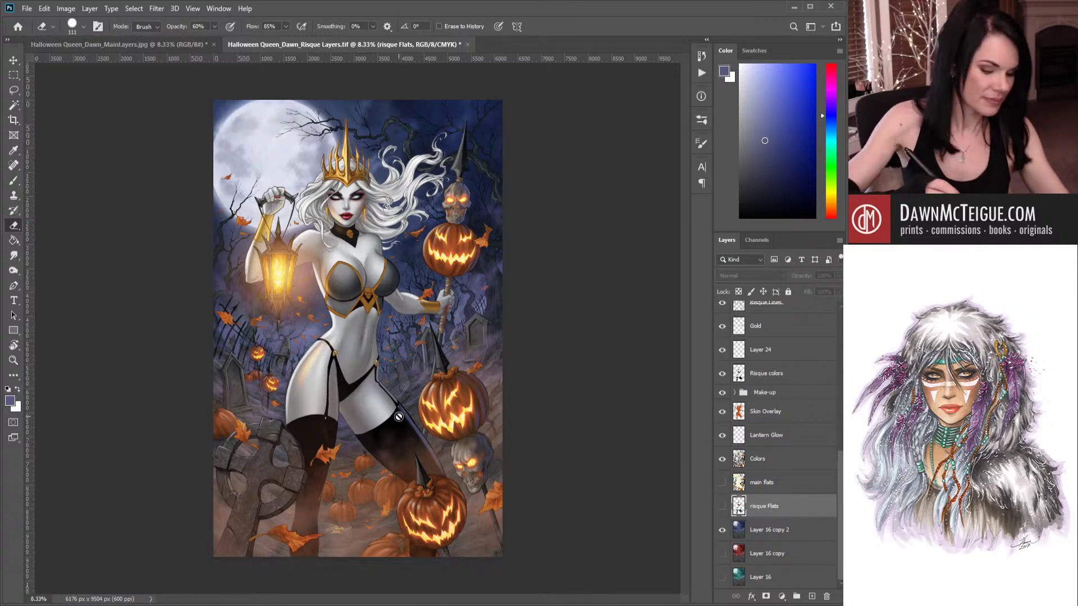
key("w")
left_click(425, 464)
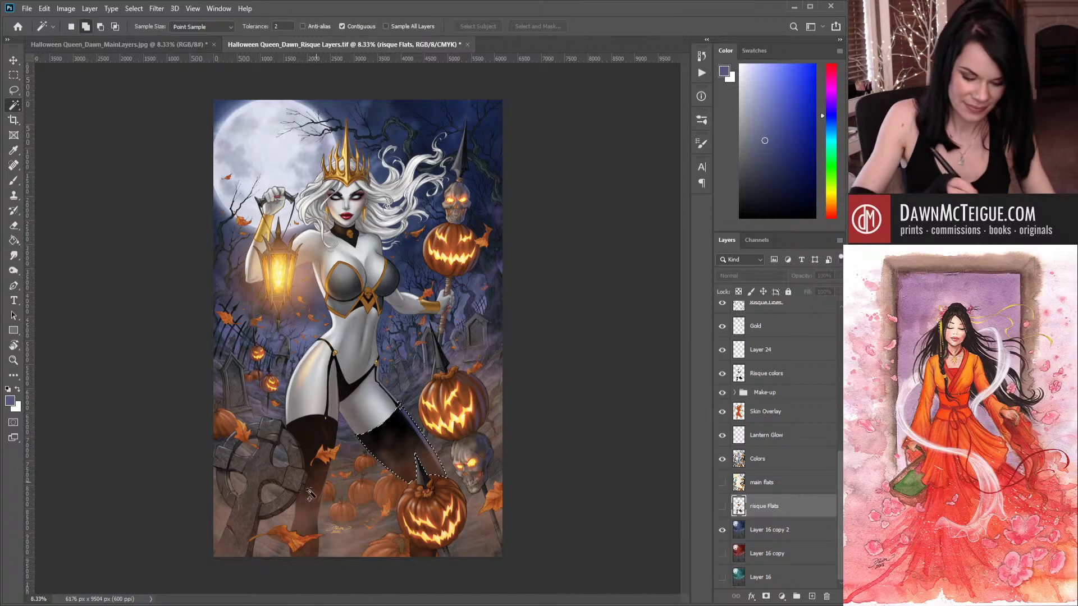
key("shift")
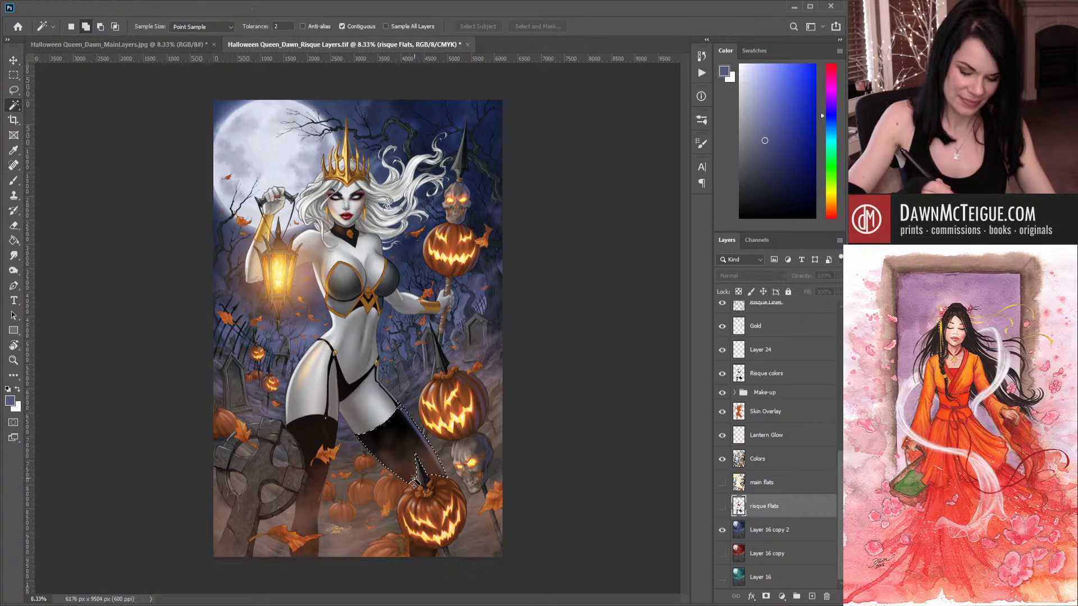
left_click(413, 476, "shift")
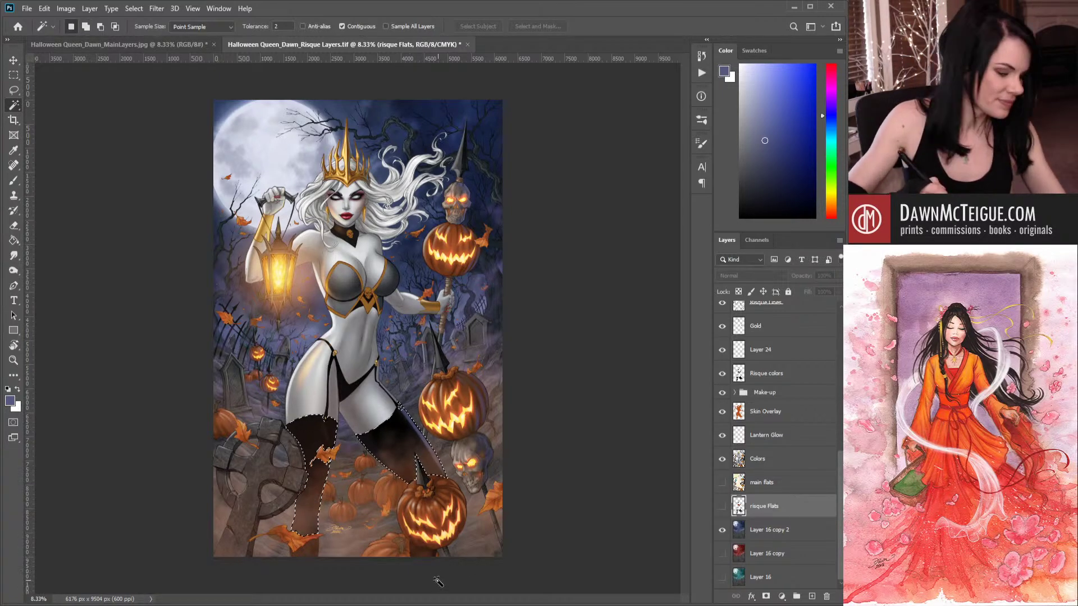
key("ctrl+d")
Make Layer 24 active and paint an orange glow sampled from the middle pumpkin on the staff-side stocking with the Brush at 89% opacity.
key("b")
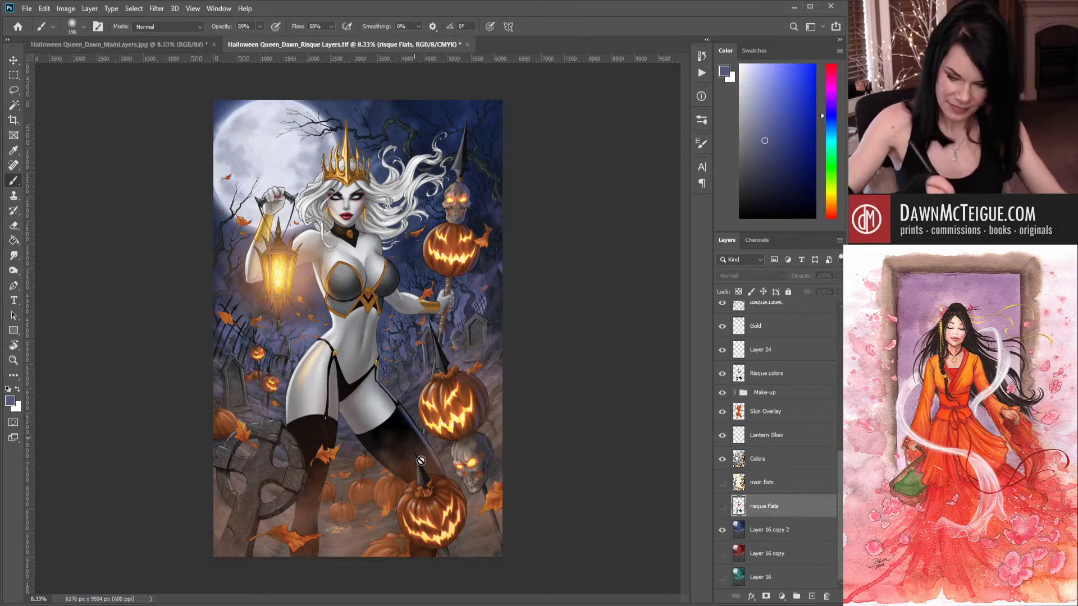
left_click(785, 377)
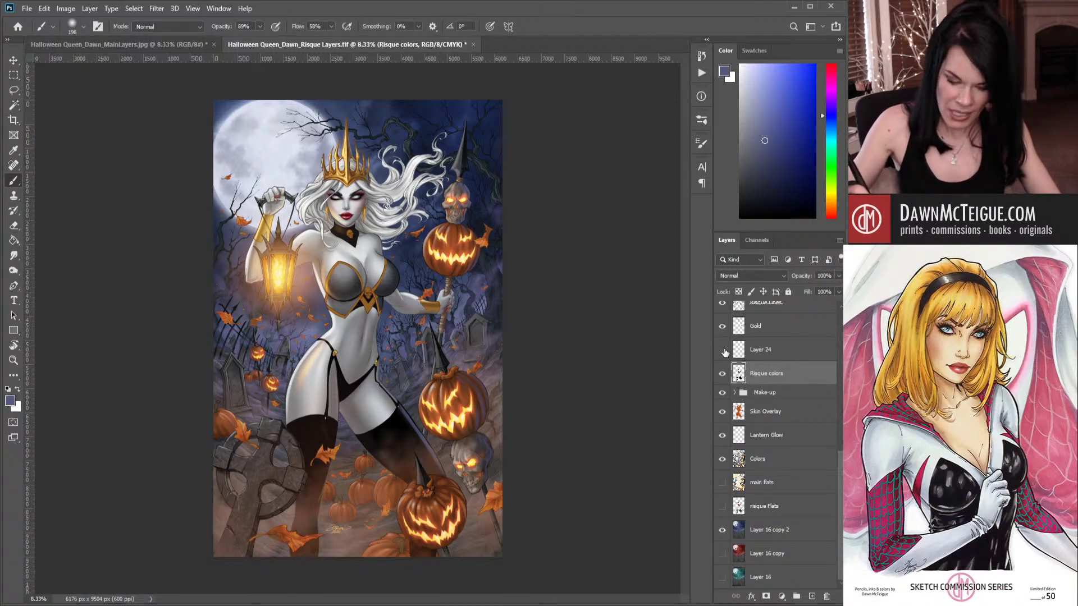
left_click(778, 351)
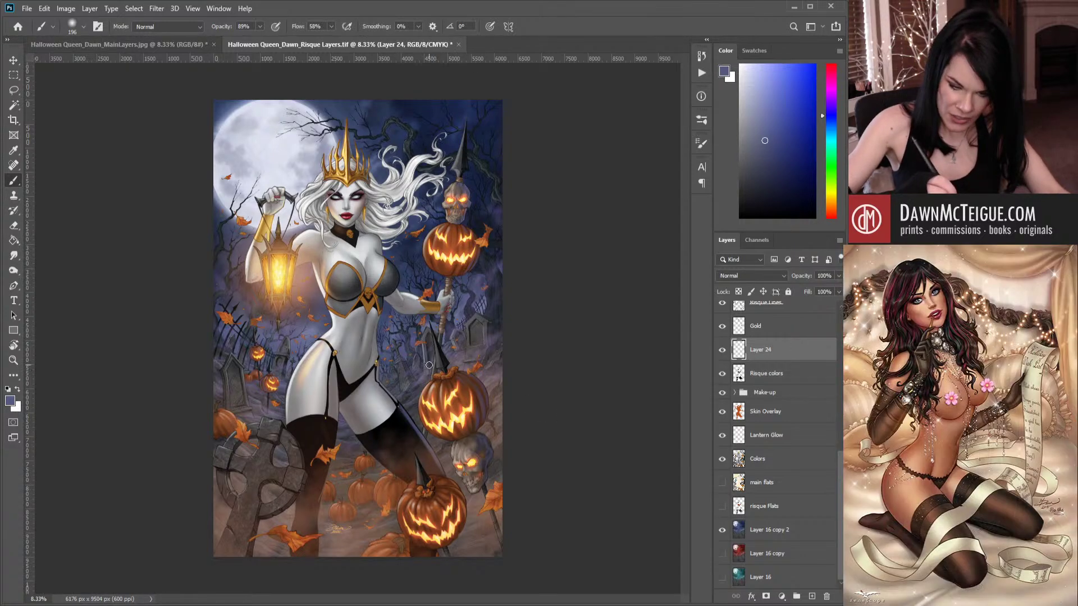
left_click(466, 391, "alt")
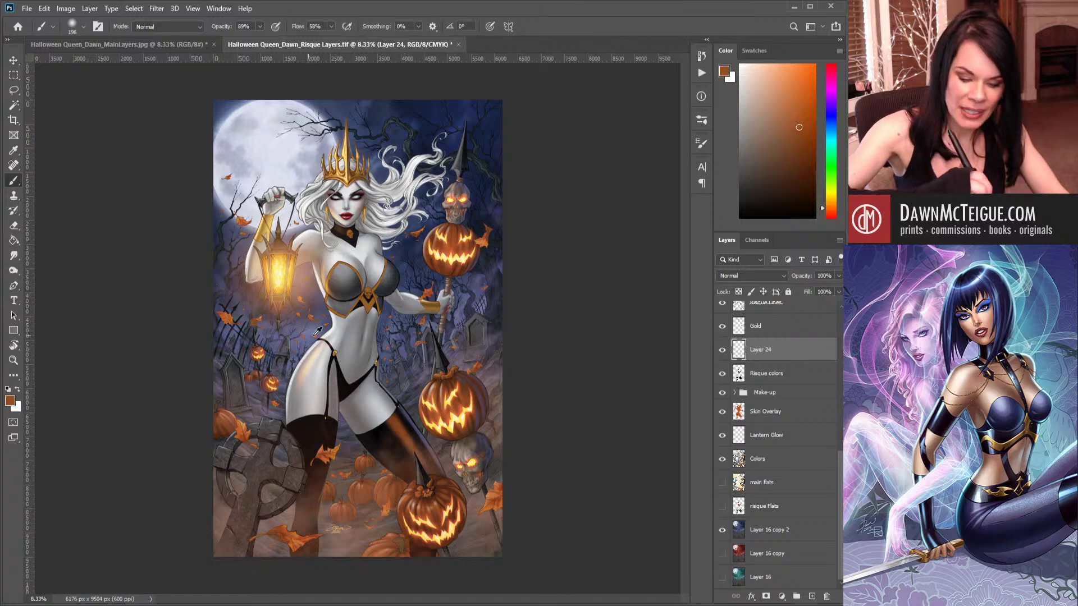
Paint blue-violet sampled from the background along the staff-side stocking's edges at 89% opacity, using brush sizes from 36 upward.
left_click(408, 345, "alt")
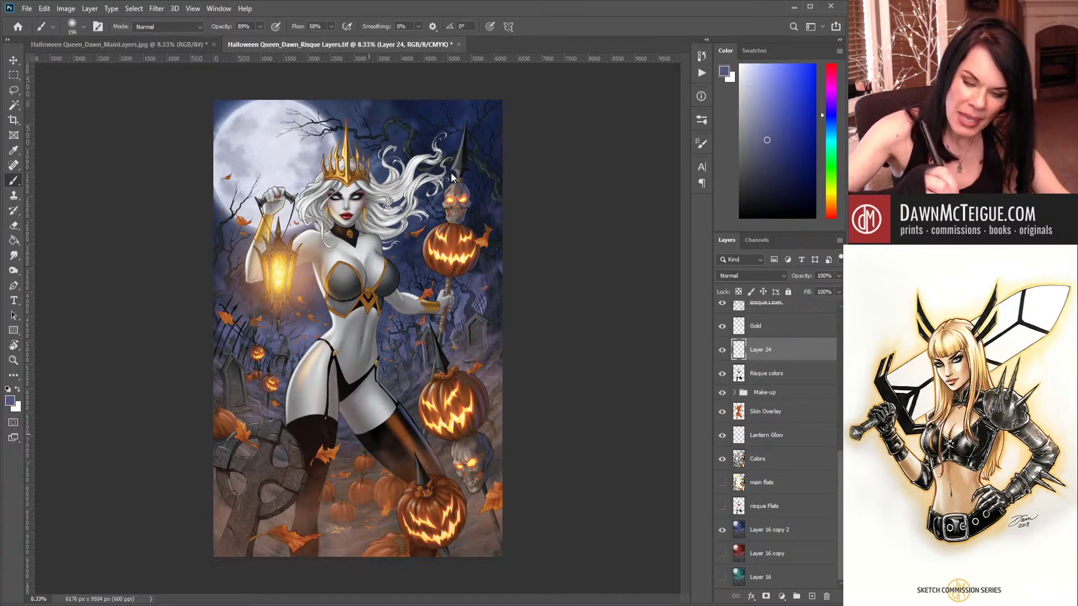
key("bracketleft")
key("bracketleft")
key("bracketleft")
key("bracketleft")
key("bracketleft")
key("bracketleft")
key("bracketleft")
key("bracketleft")
key("bracketleft")
key("bracketleft")
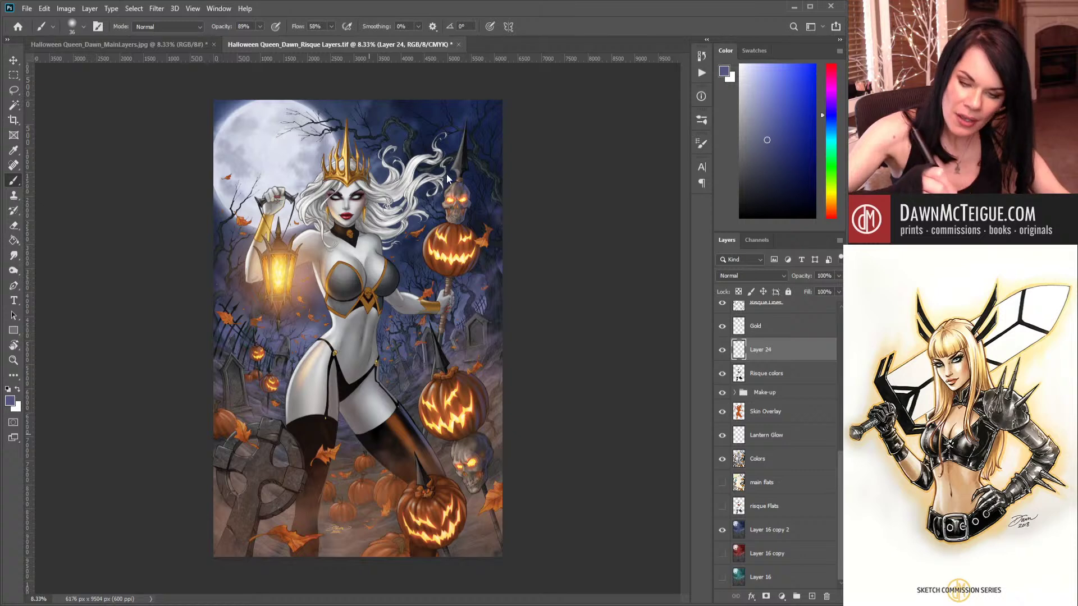
key("bracketright")
key("bracketright")
key("bracketright")
key("bracketright")
key("bracketright")
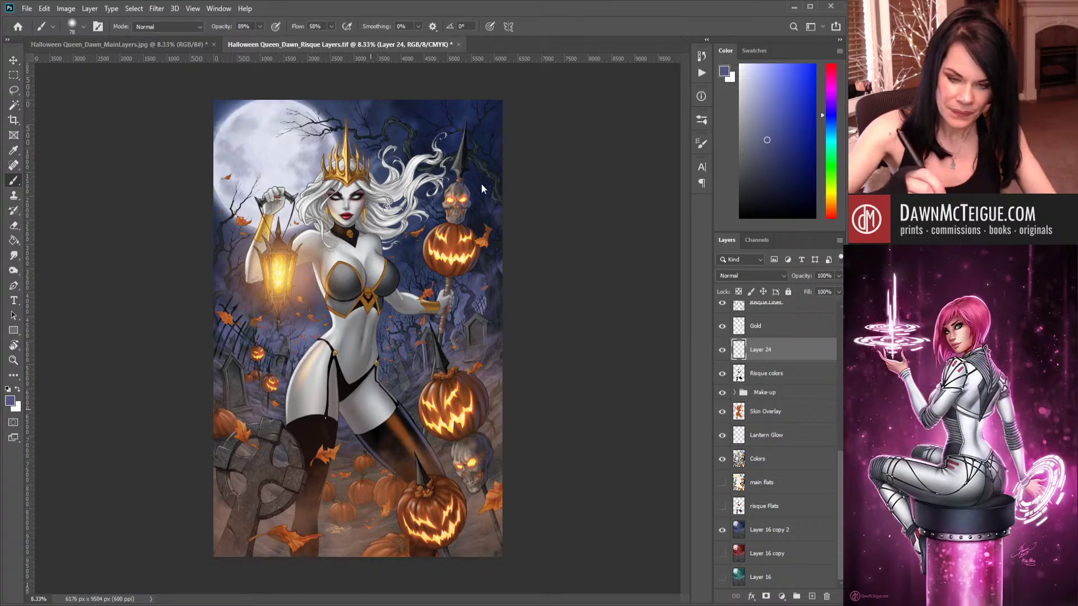
key("bracketright")
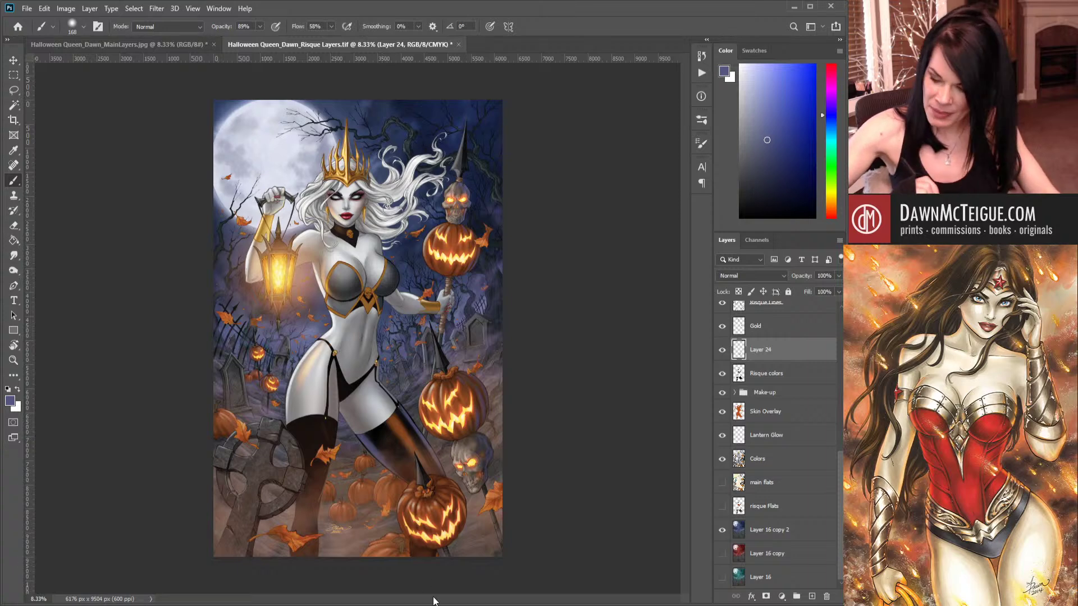
Soften the blue-violet and orange reflections on the staff-side stocking with the Eraser at size 275, 60% opacity and 85% flow.
key("e")
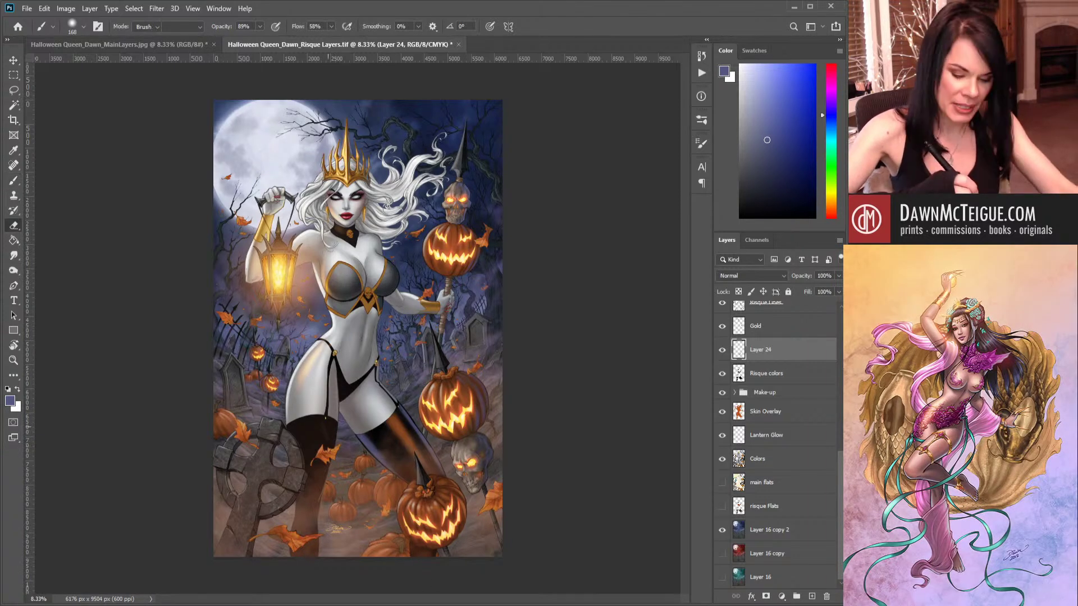
key("bracketright")
key("bracketright")
key("bracketright")
key("bracketright")
key("bracketright")
key("bracketright")
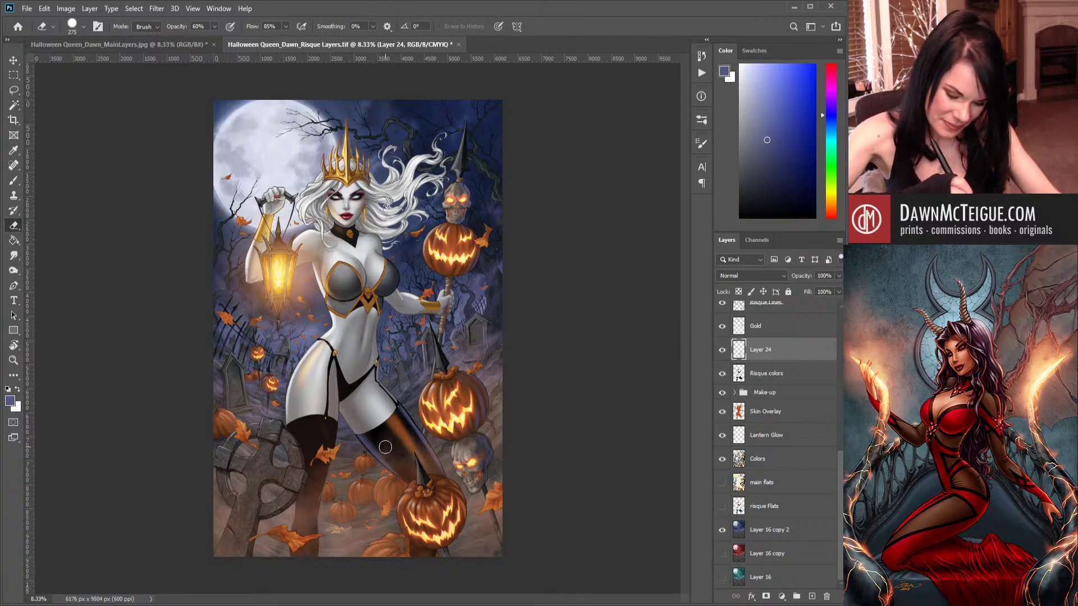
Retouch the staff-side stocking with the Brush and erase the orange glow down its middle at 60% opacity.
key("b")
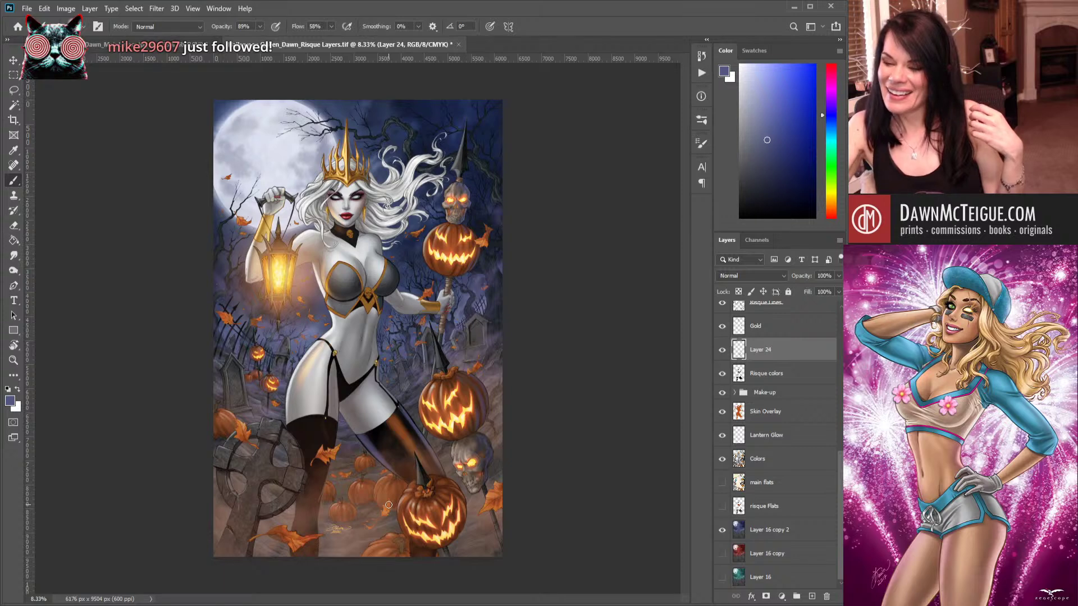
scroll(388, 505, "up", 1)
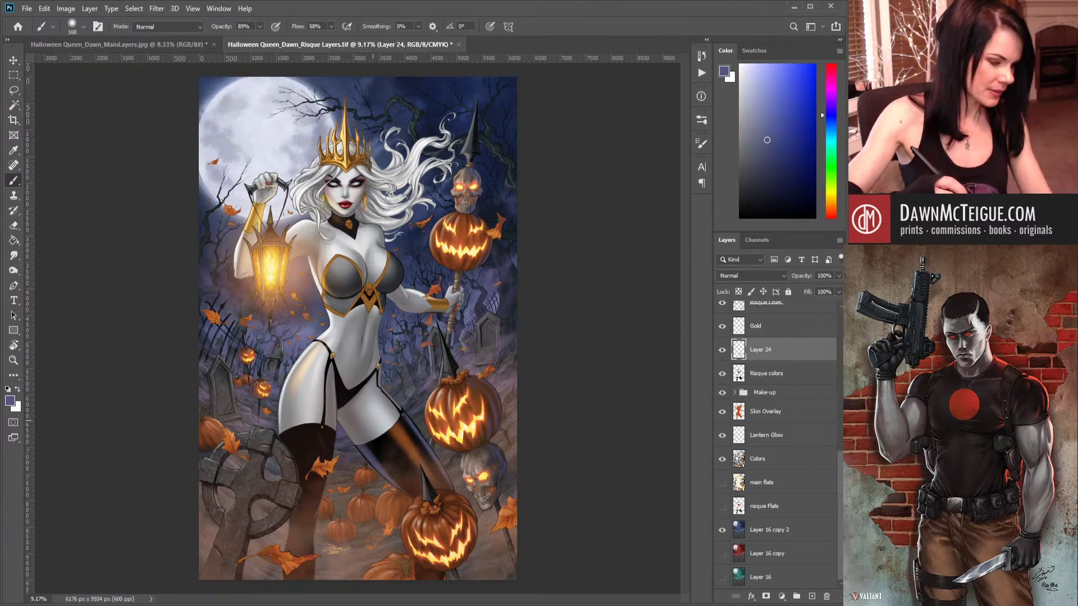
key("e")
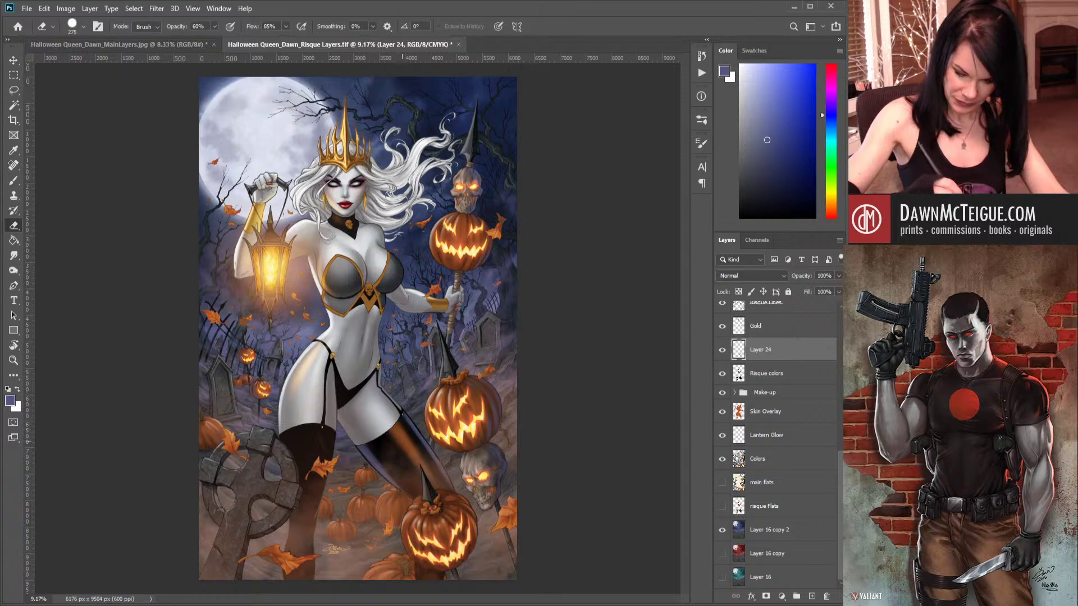
mouse_move(393, 427)
left_mouse_down()
mouse_move(436, 492)
mouse_move(390, 426)
mouse_move(431, 489)
mouse_move(410, 431)
mouse_move(431, 486)
mouse_move(428, 464)
mouse_move(452, 499)
mouse_move(402, 433)
mouse_move(459, 507)
left_mouse_up()
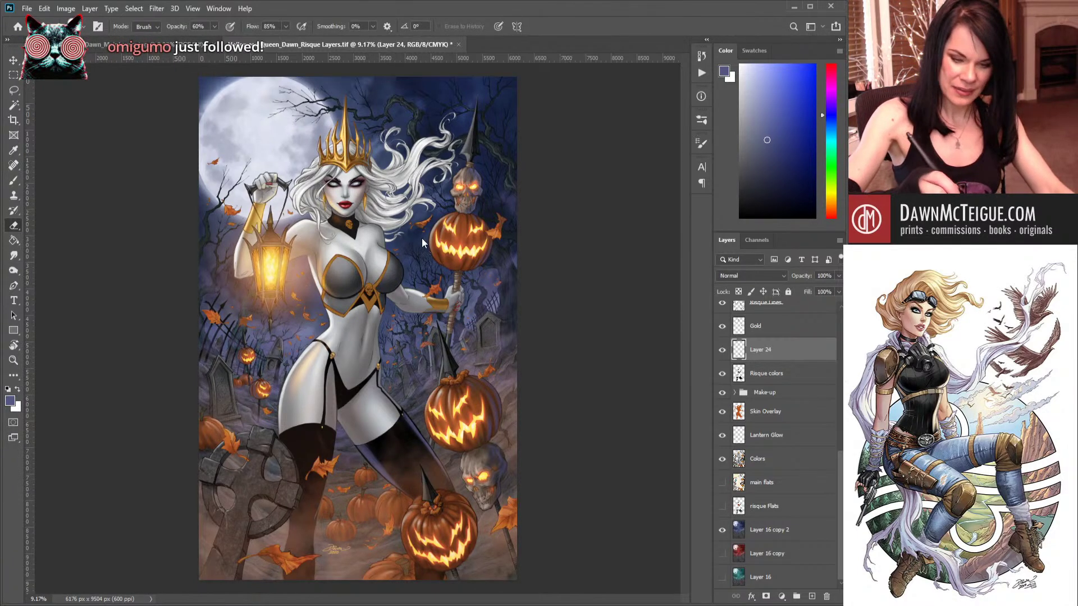
Paint a pale peach highlight down the staff-side stocking at 38% opacity, up to brush size 291, and compare with Halloween Queen_Dawn_MainLayers.jpg.
key("b")
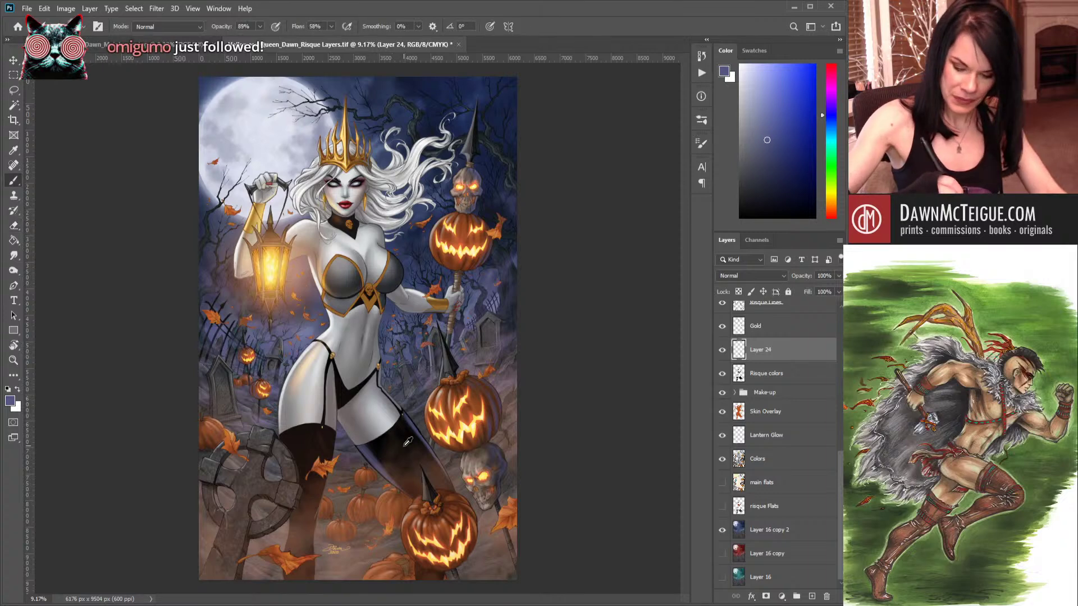
key("d")
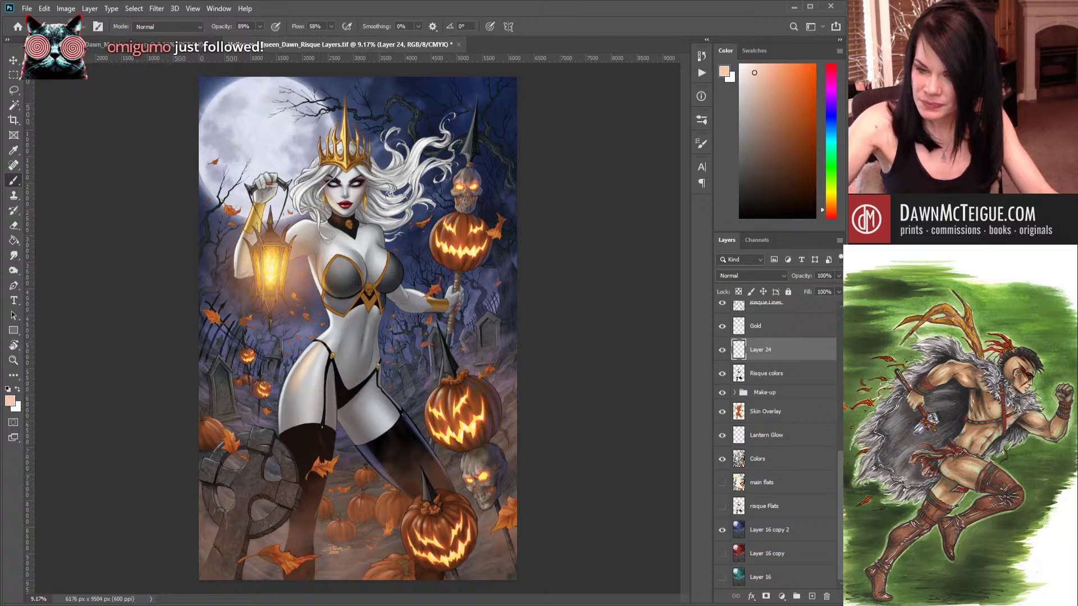
left_click(749, 67)
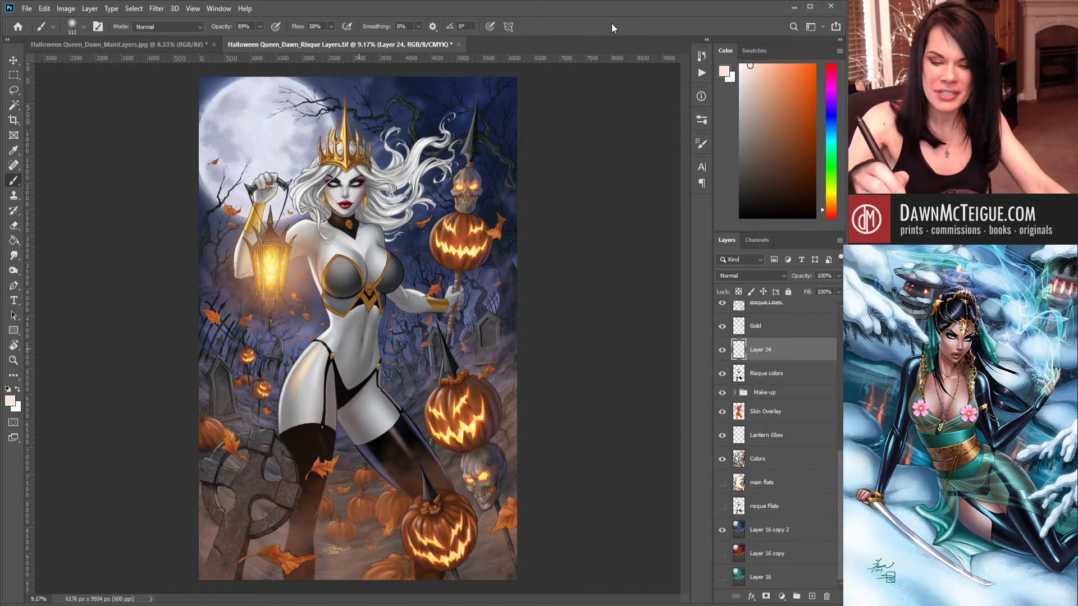
key("bracketright")
key("bracketright")
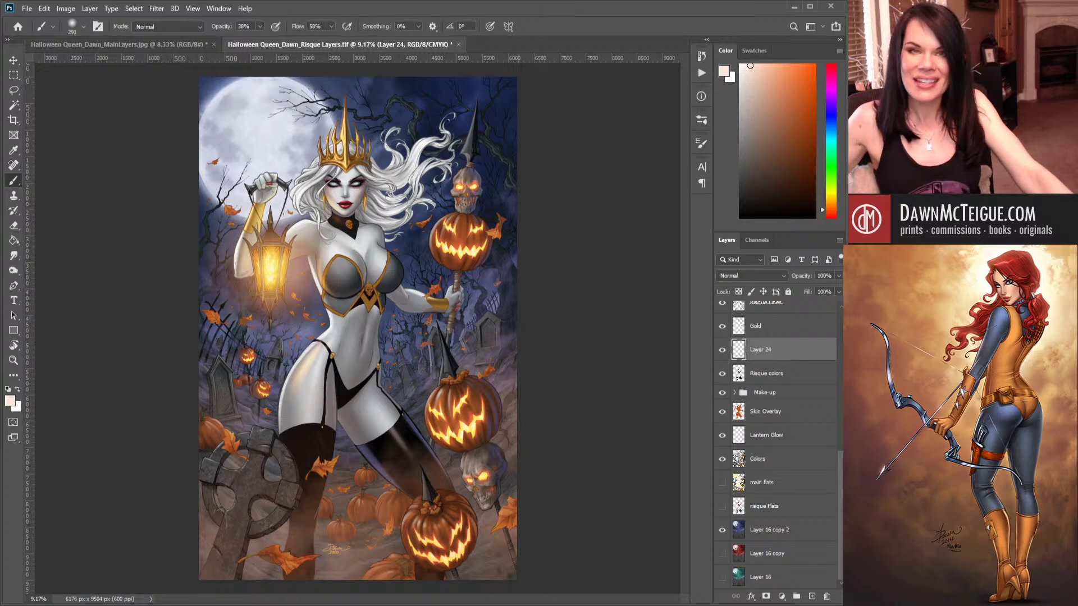
left_click(137, 48)
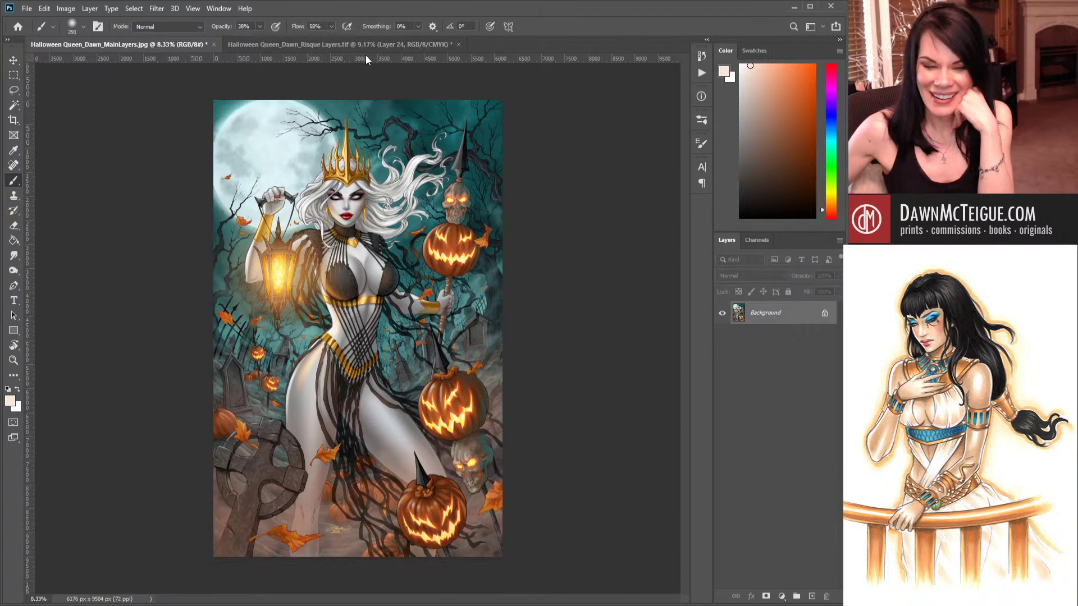
left_click(369, 48)
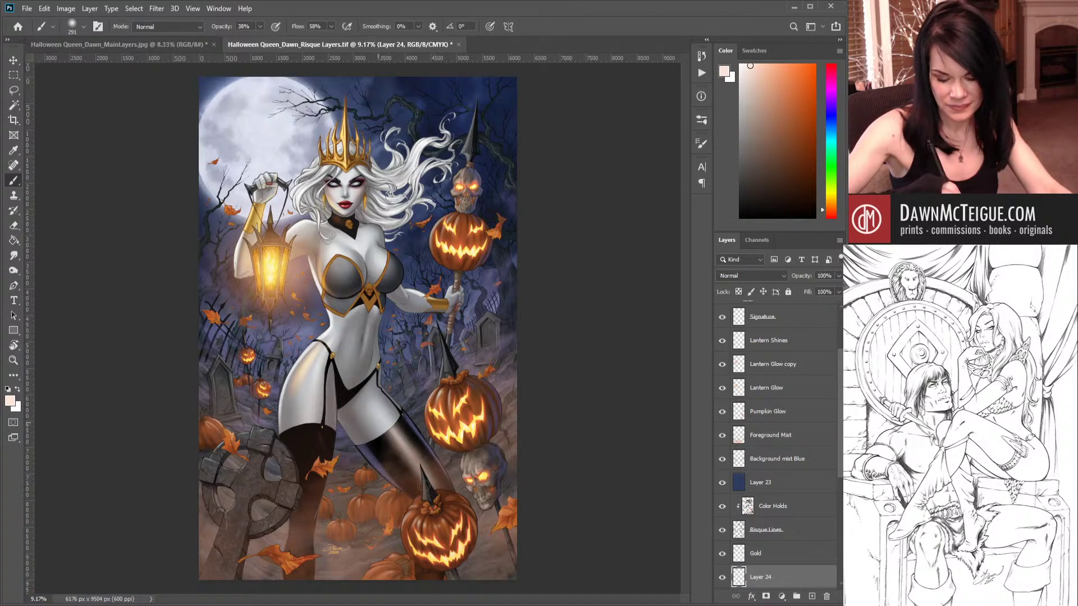
Deepen the staff-side stocking with sampled black and tint its edge with sampled blue-violet at 38% opacity, touching up with the Eraser.
left_click(410, 424, "alt")
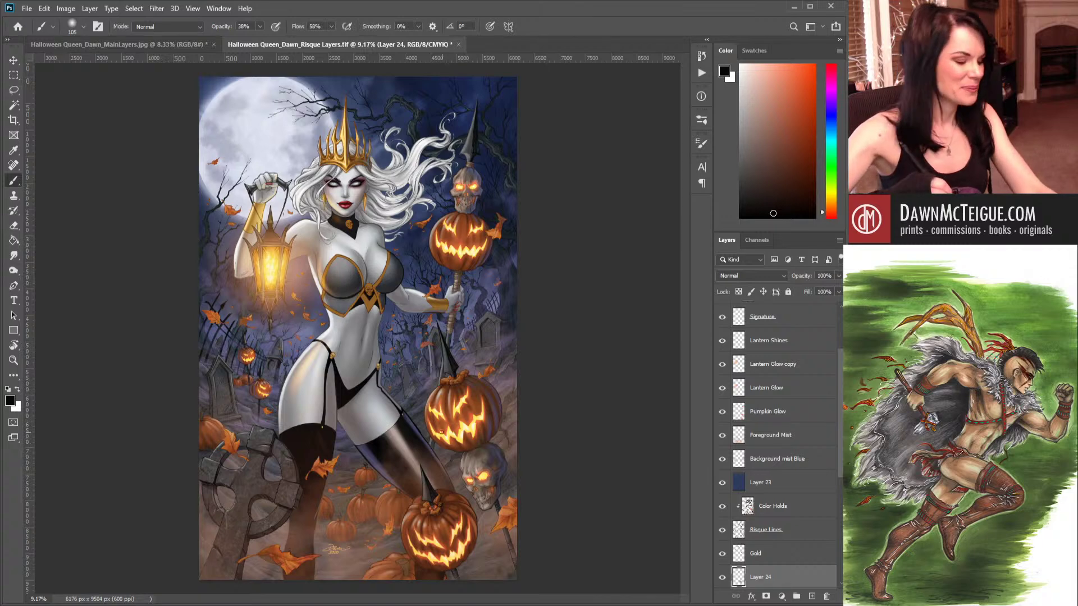
left_click(371, 443, "alt")
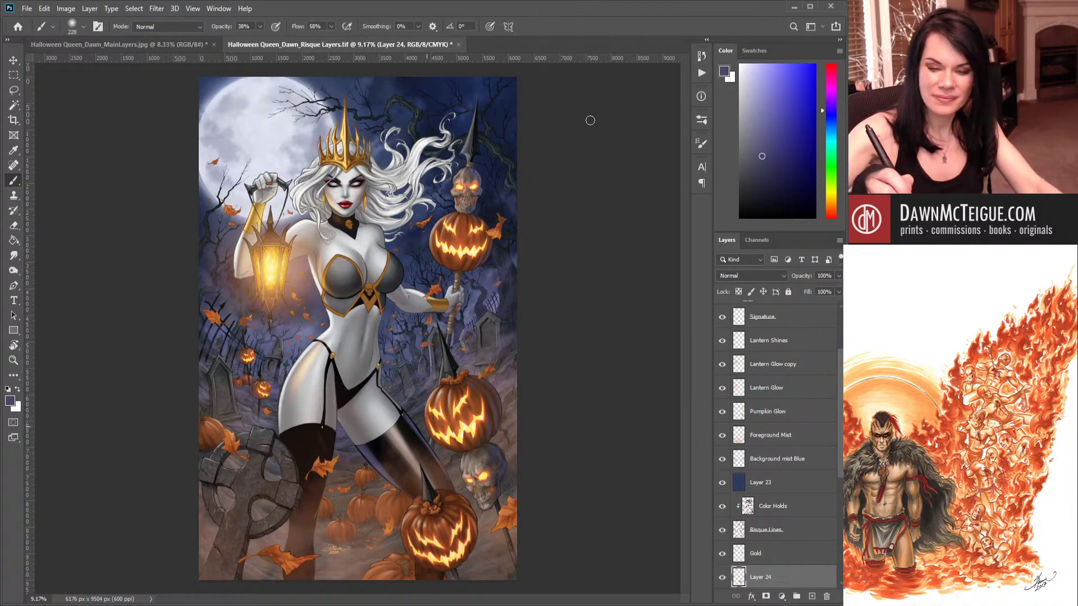
key("bracketright")
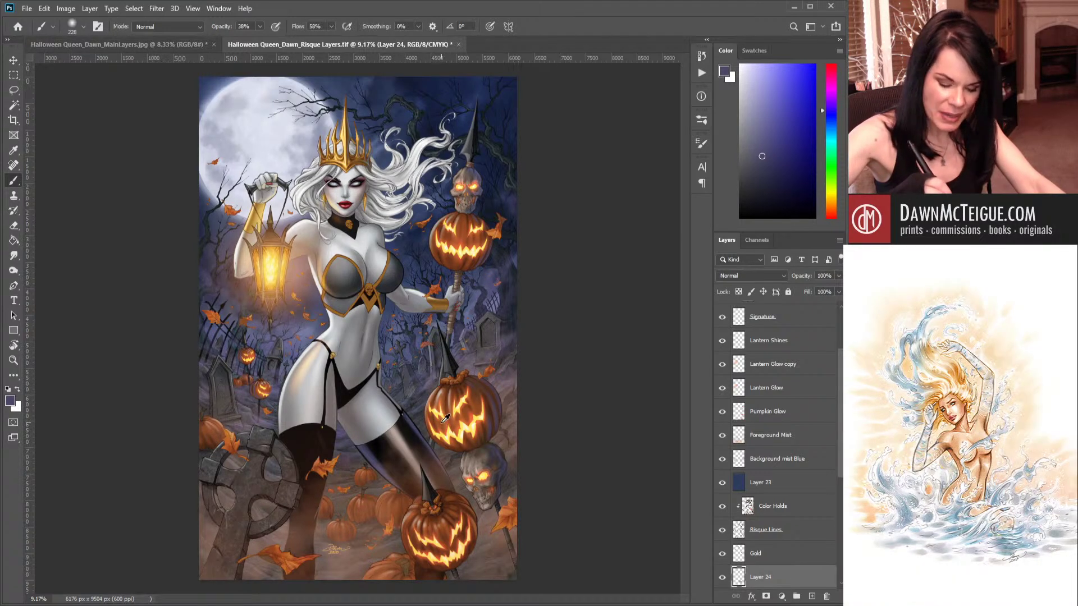
key("e")
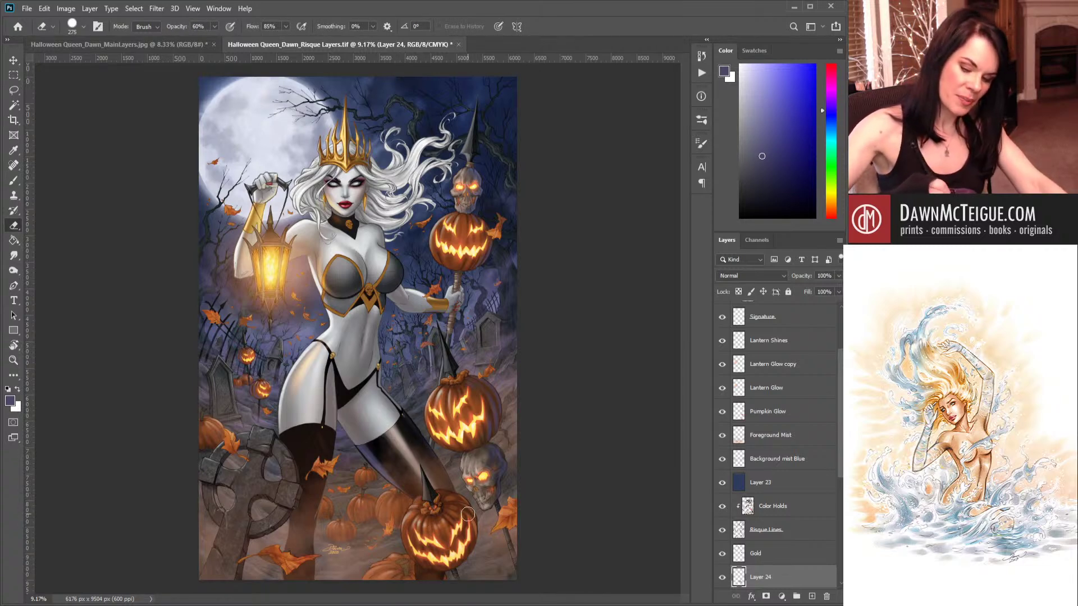
key("b")
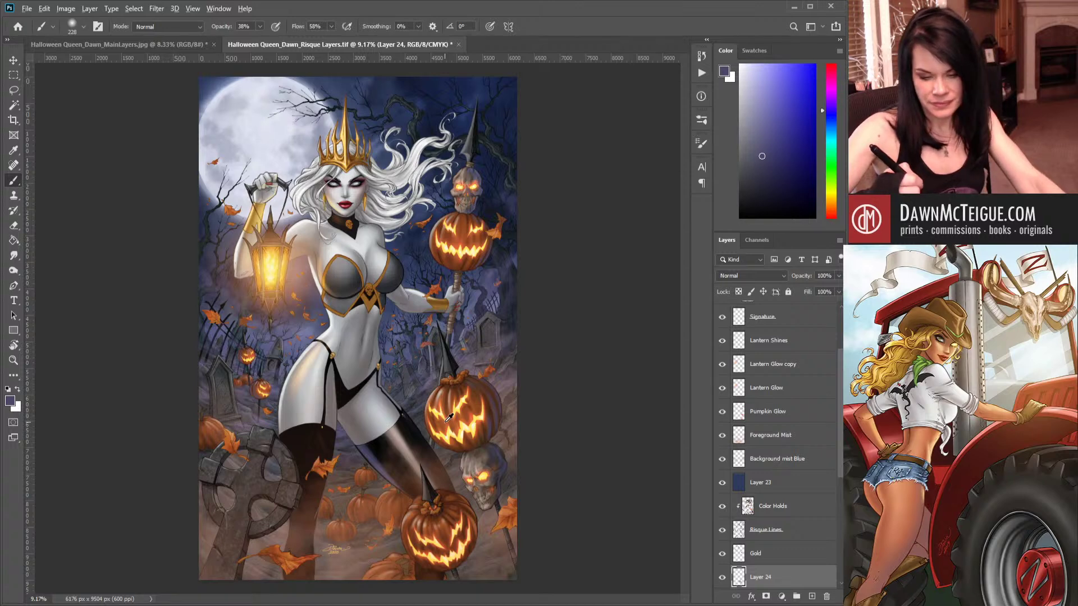
Paint a pumpkin-glow rim on the staff-side stocking with sampled orange and yellow, using brush size 78 at 78% opacity.
left_click(462, 420, "alt")
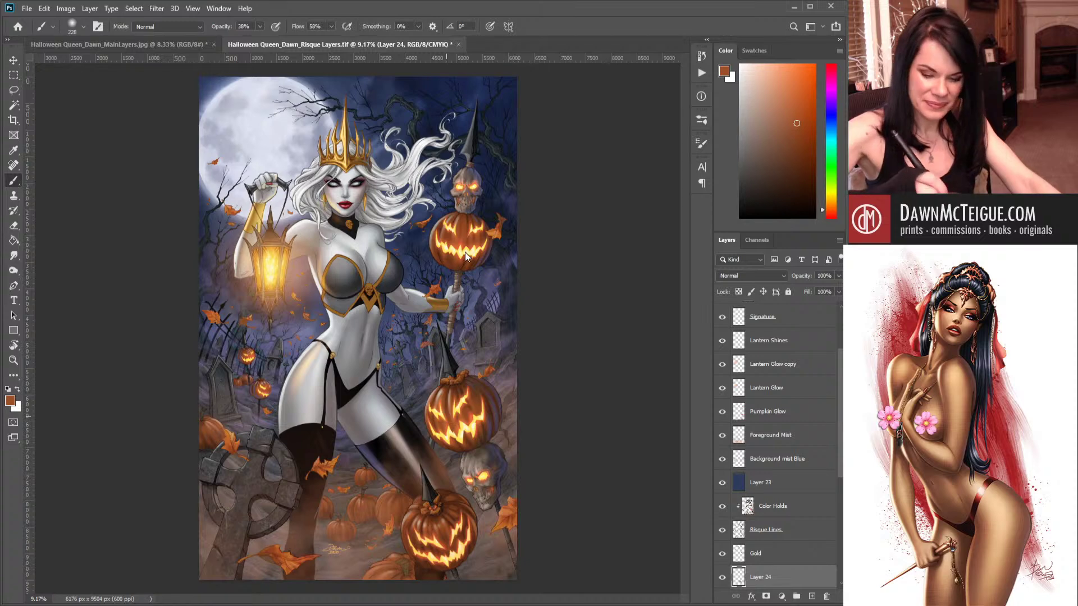
key("bracketleft")
key("bracketleft")
key("bracketleft")
key("bracketleft")
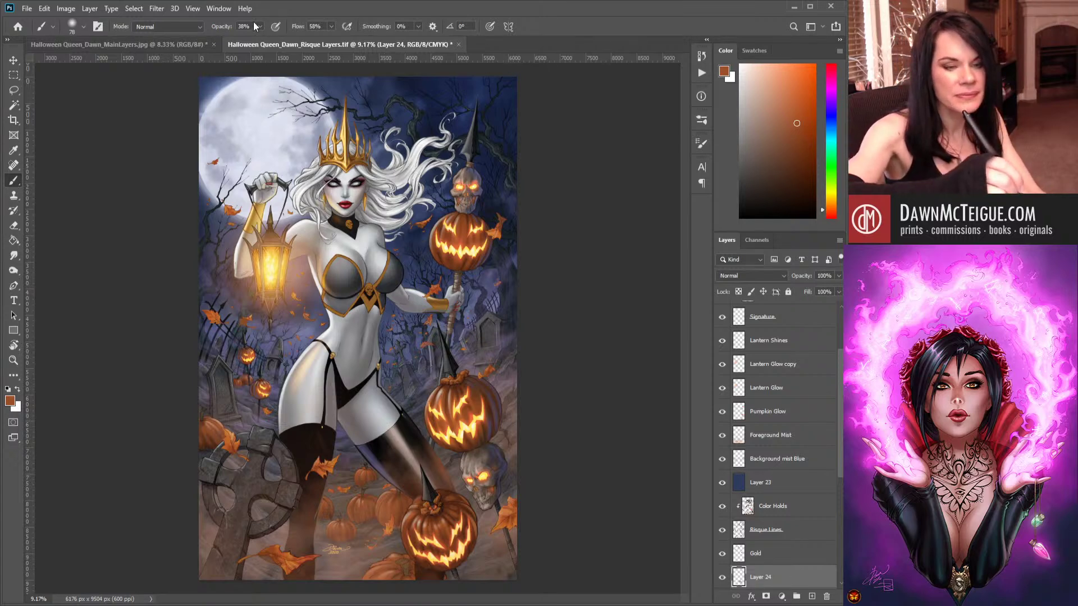
key("7")
key("8")
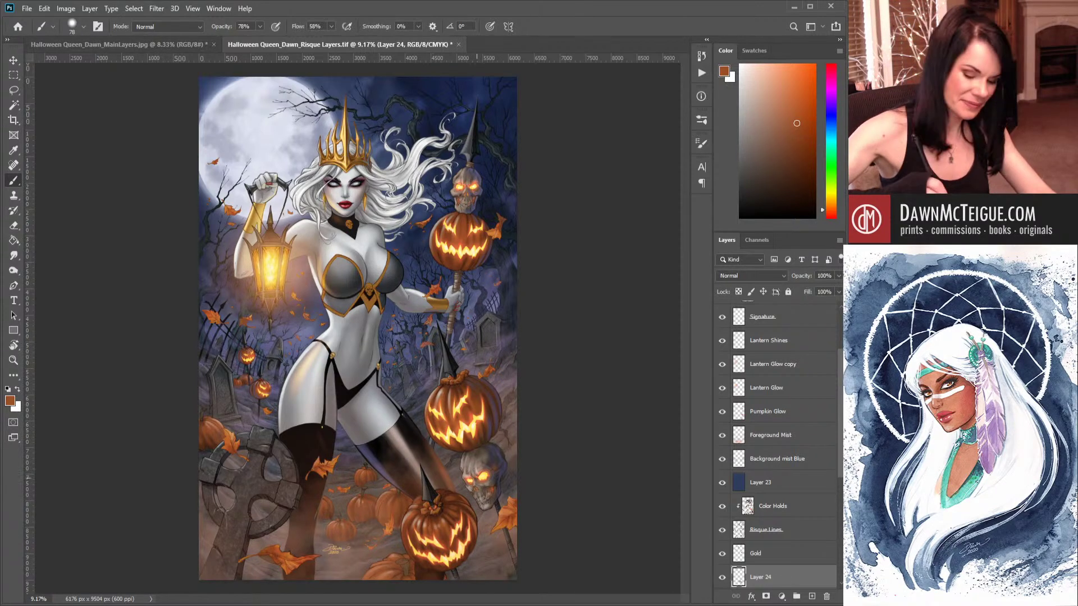
left_click(485, 474, "alt")
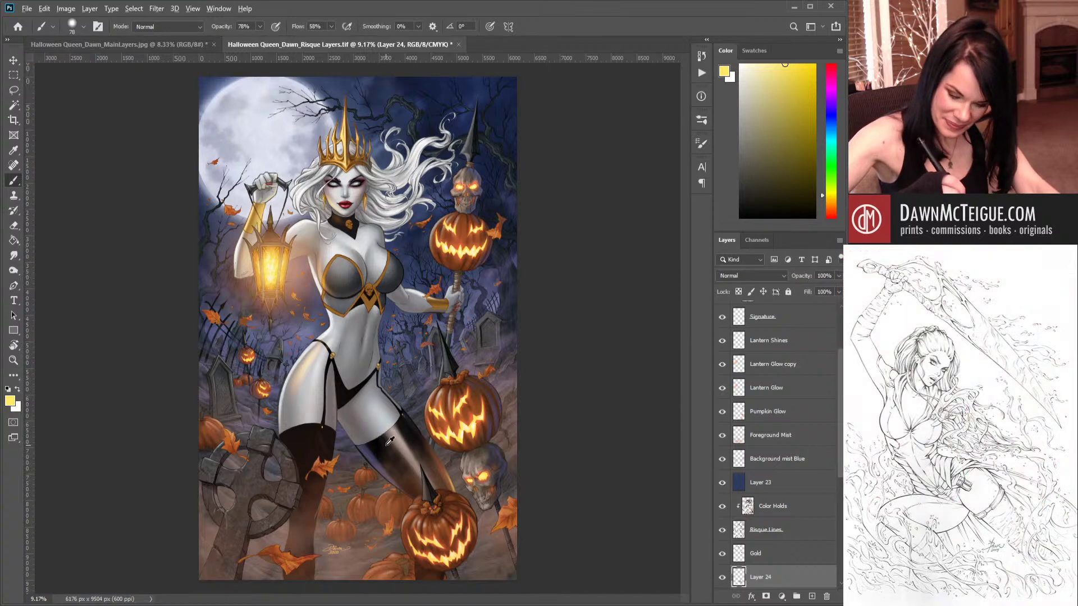
Darken the middle of the staff-side stocking along its highlight with black sampled from the stocking.
left_click(385, 434, "alt")
left_click_drag(385, 433, 423, 484)
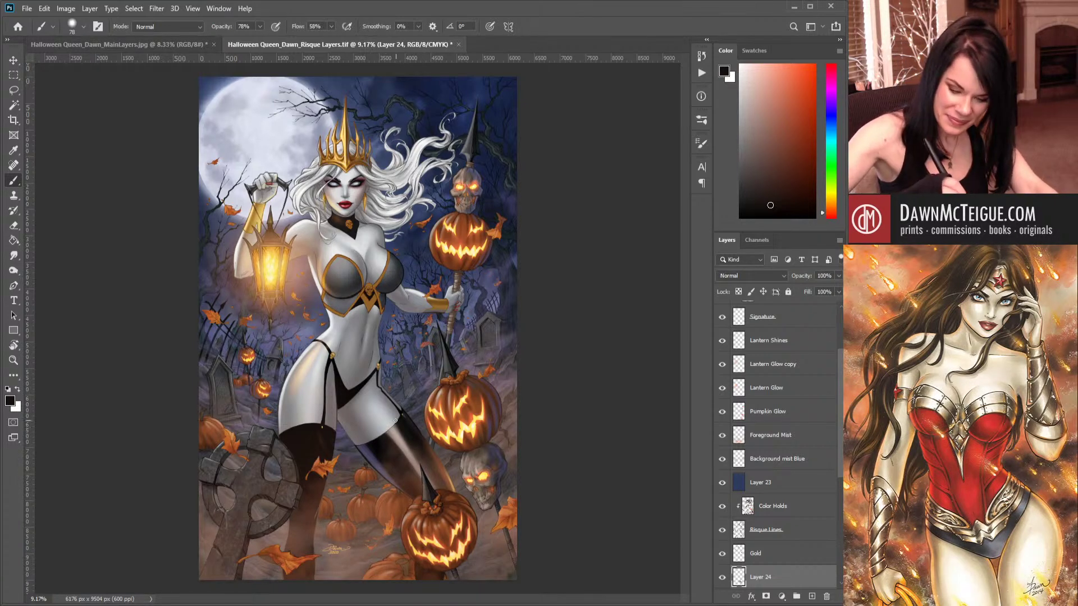
left_click_drag(404, 440, 423, 462)
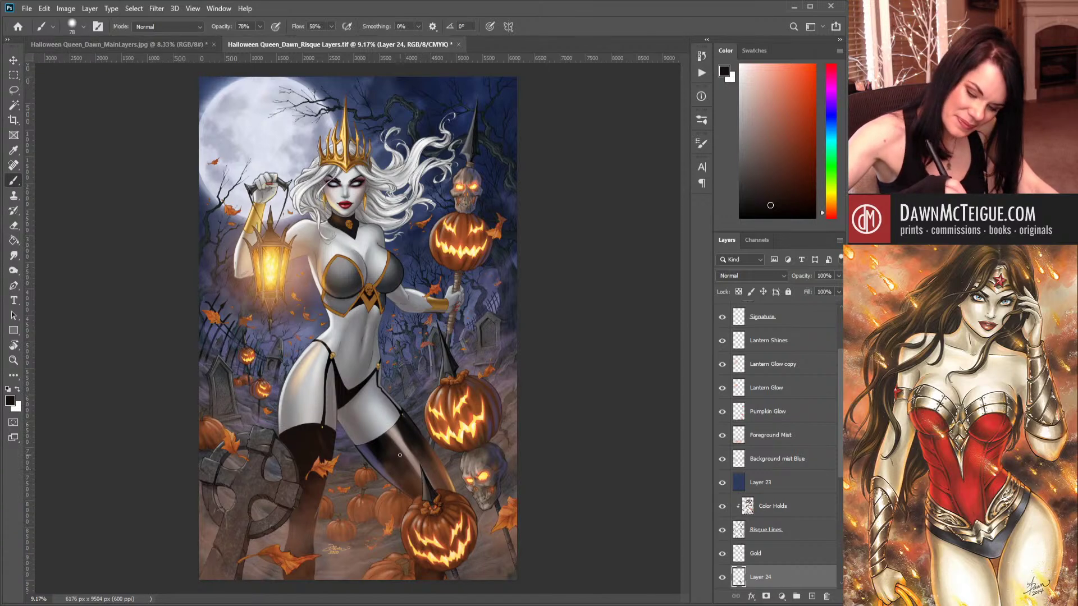
left_click_drag(409, 463, 421, 478)
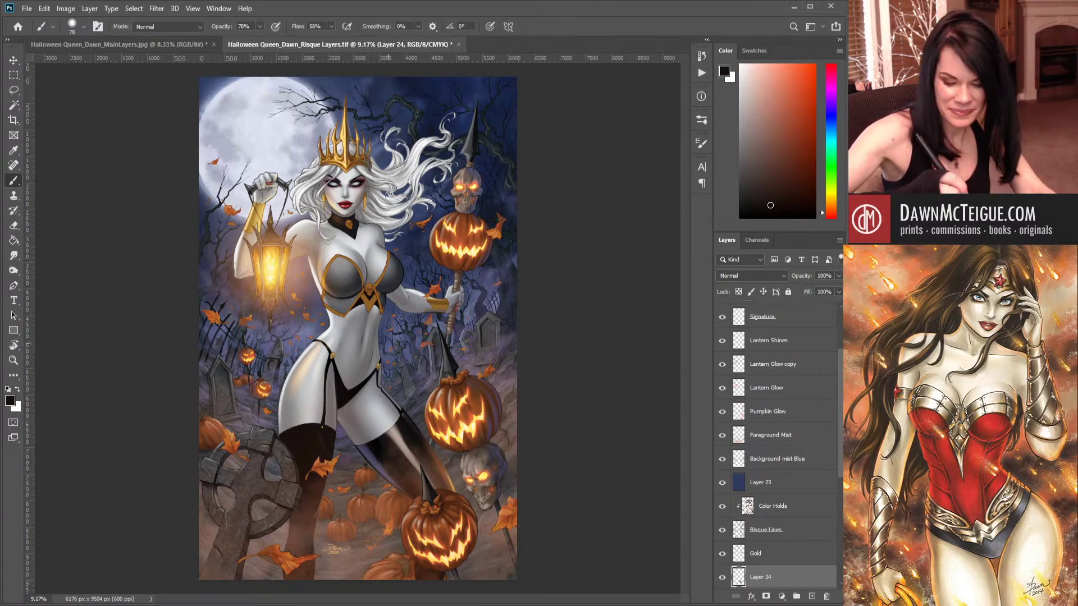
left_click_drag(398, 442, 420, 474)
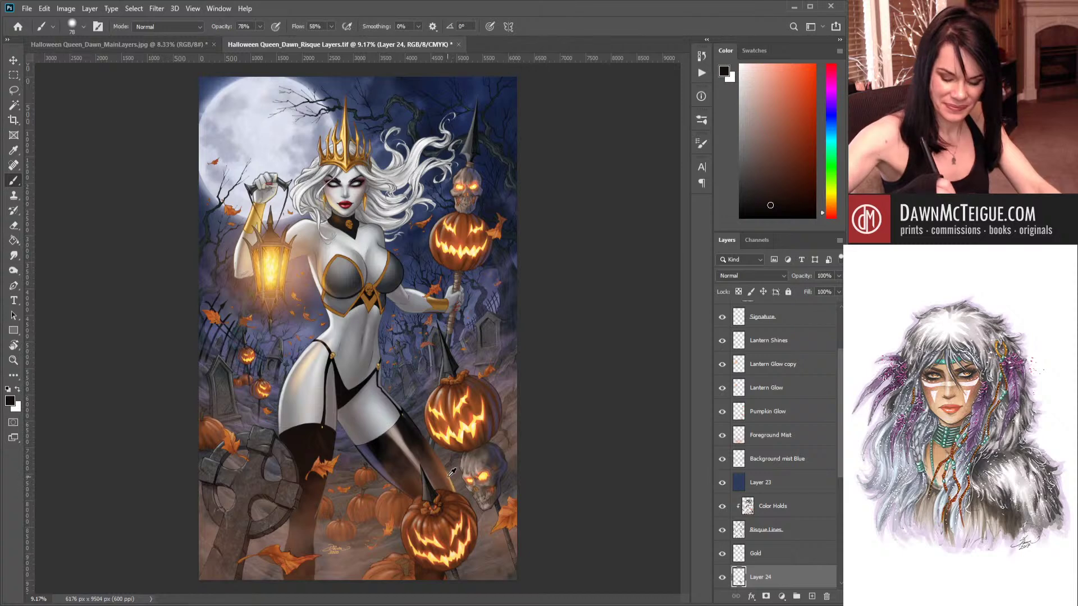
Extend the narrow highlight down the staff-side stocking to the lower pumpkin with its sampled pale warm grey.
left_click(401, 437, "alt")
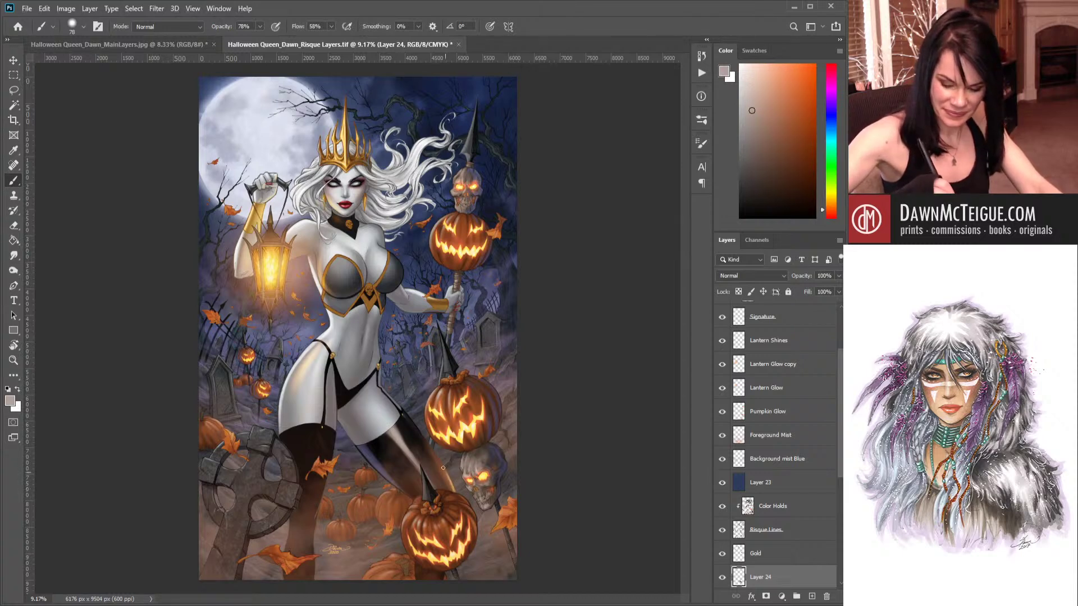
left_click_drag(443, 471, 438, 460)
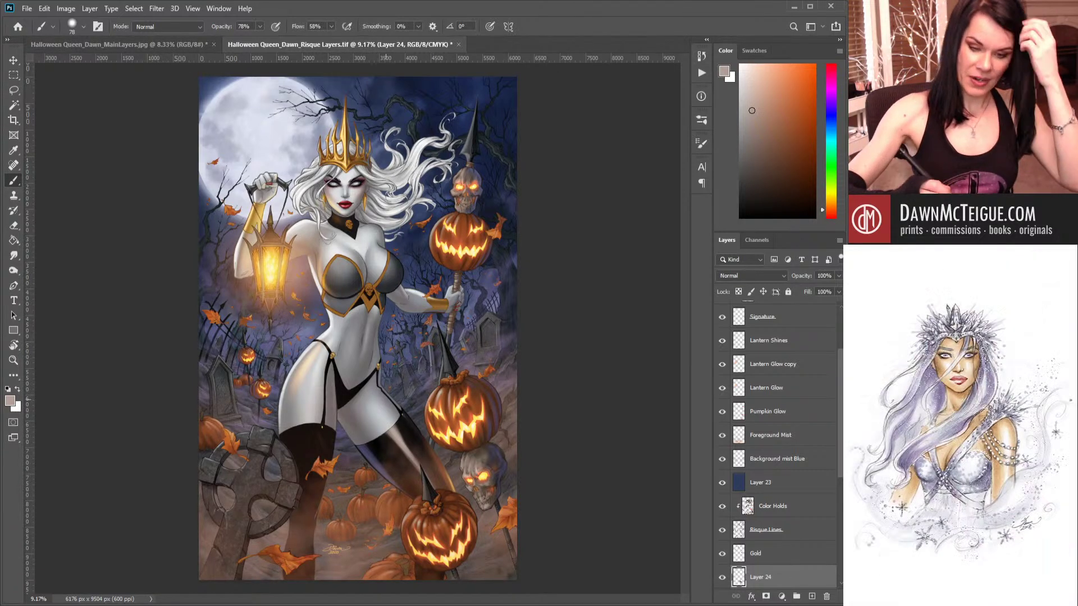
left_click(401, 432, "alt")
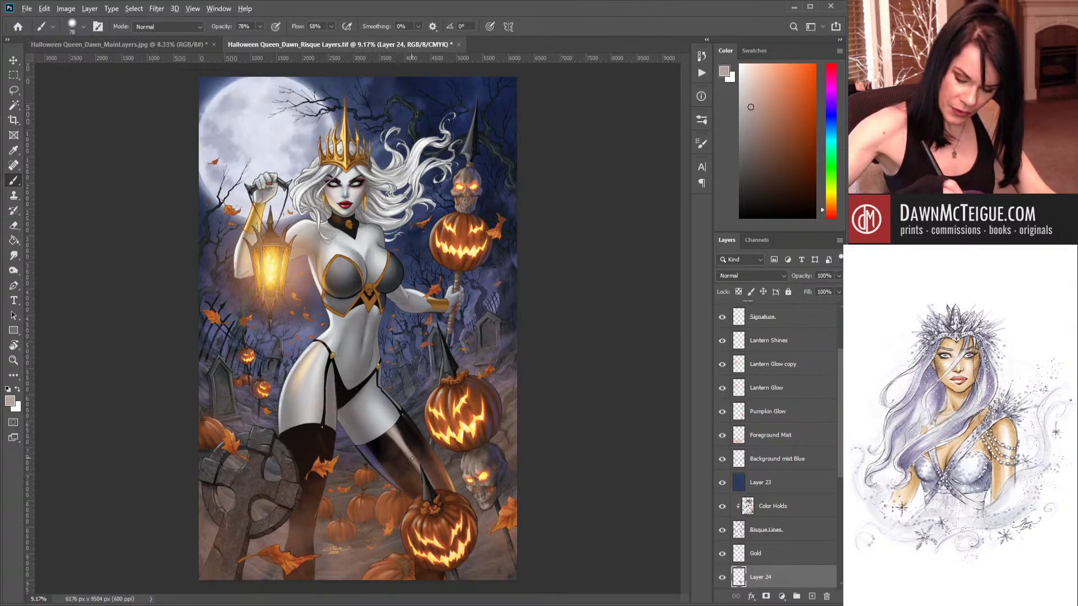
mouse_move(432, 486)
left_mouse_down()
mouse_move(420, 468)
mouse_move(437, 491)
left_mouse_up()
left_click_drag(401, 438, 442, 495)
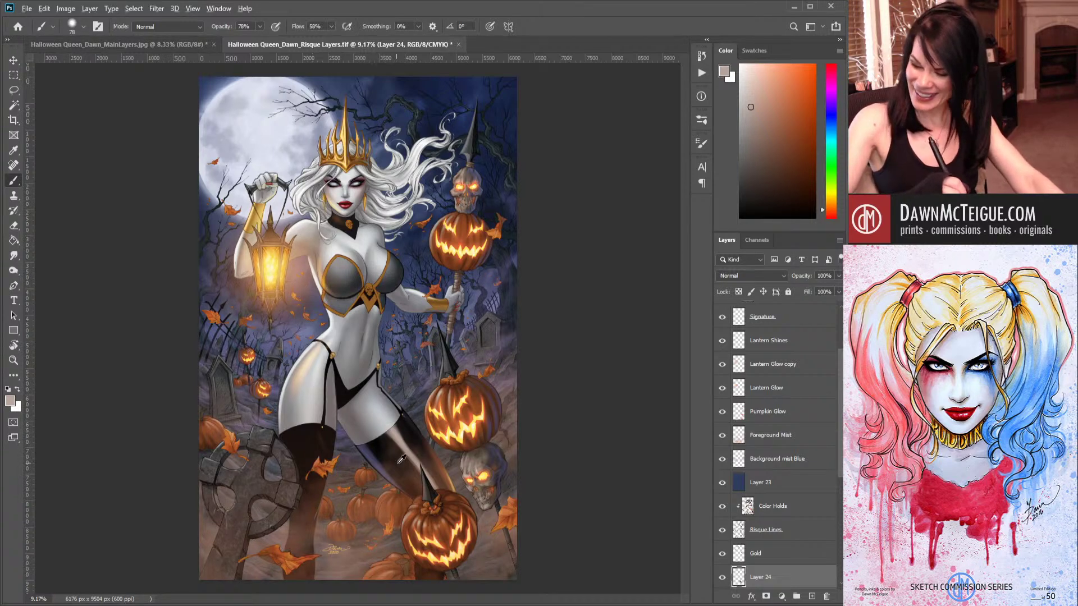
Trim and deepen the area around the staff-side stocking's highlight with sampled dark tones and a picked near-black.
left_click(420, 374, "alt")
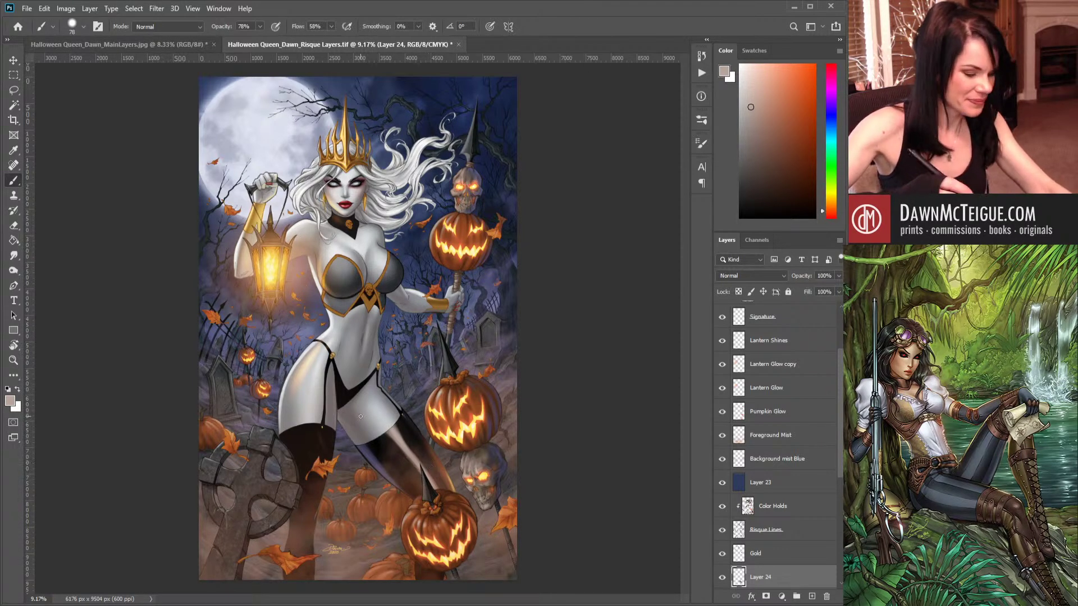
left_click(392, 444, "alt")
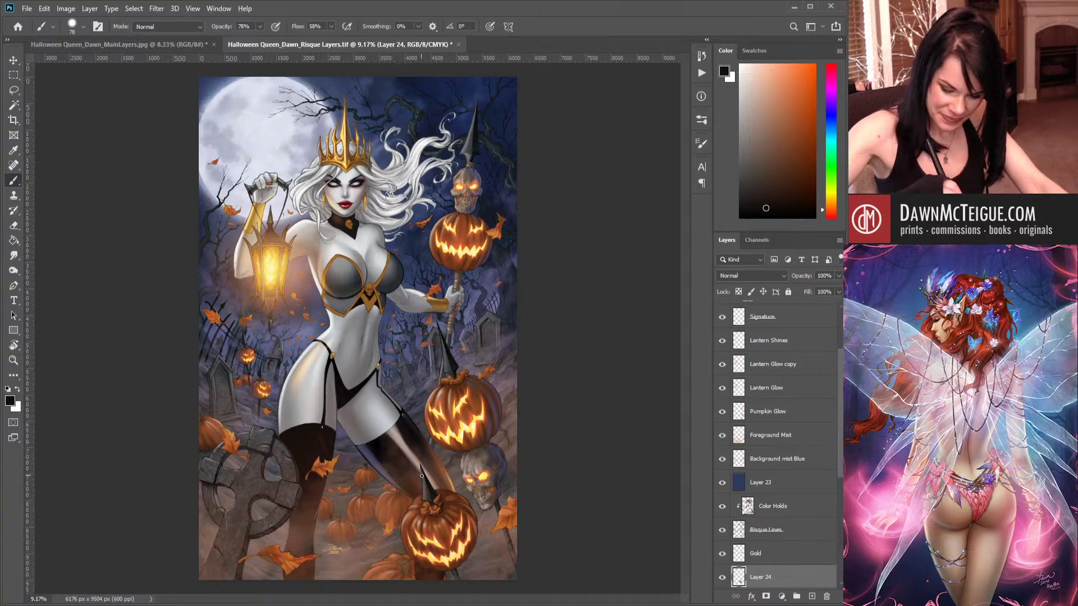
left_click_drag(408, 459, 439, 494)
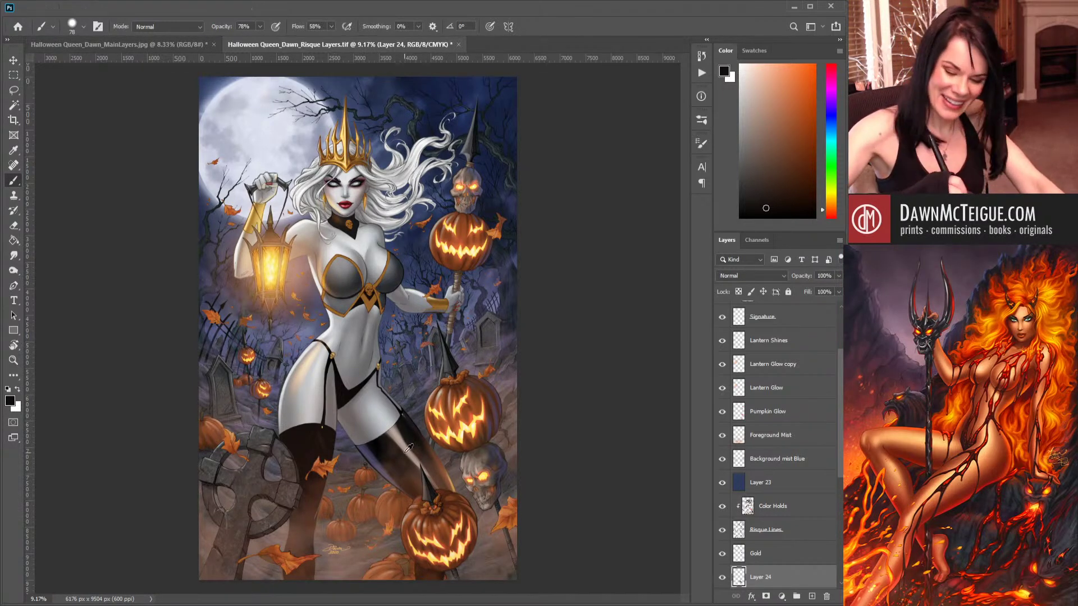
left_click(399, 432, "alt")
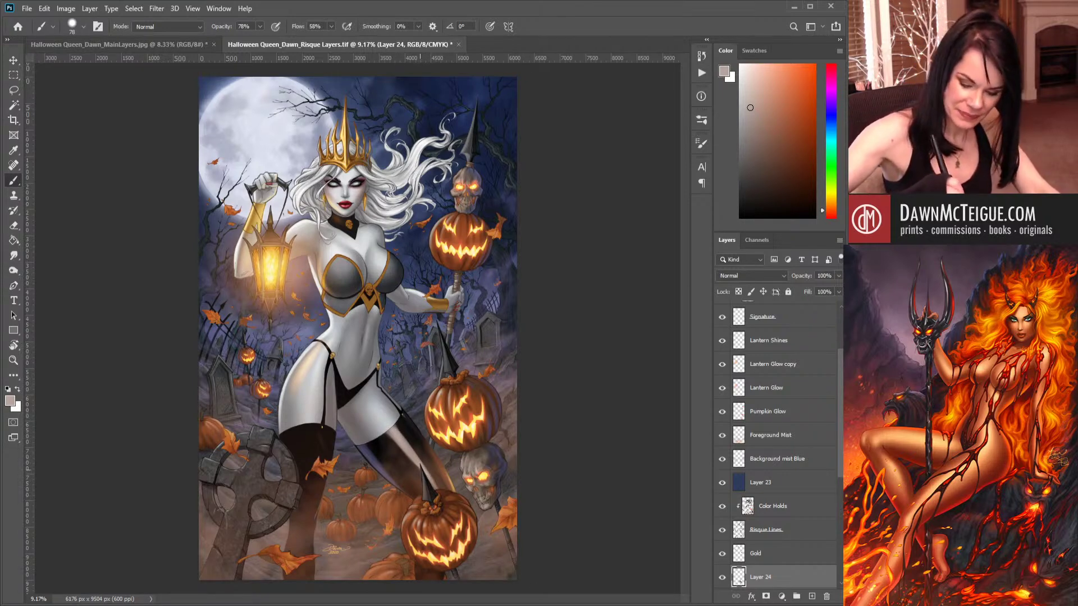
left_click(403, 457, "alt")
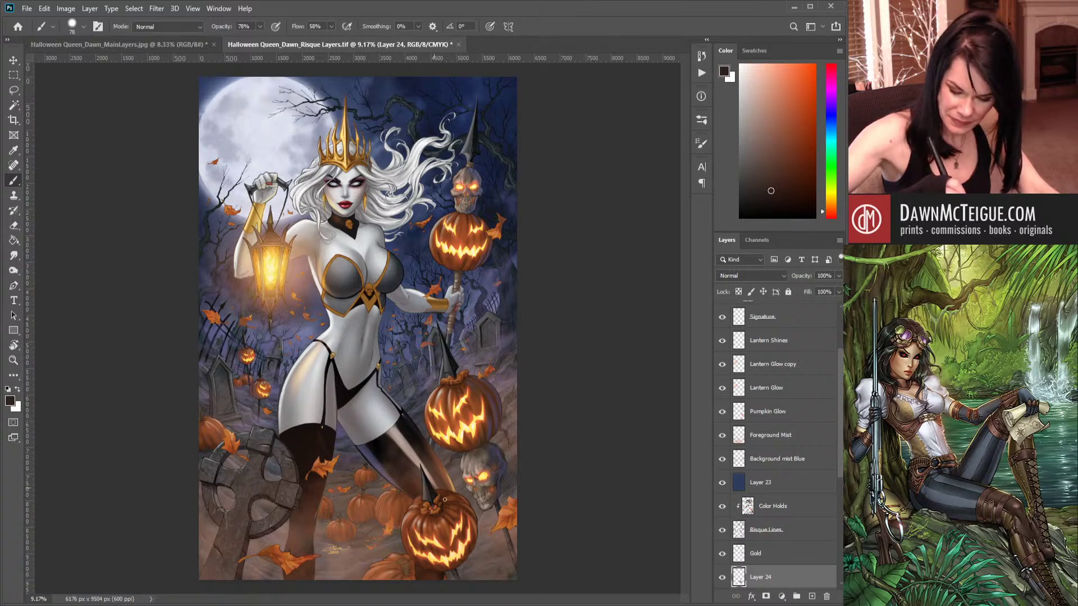
left_click(398, 454, "alt")
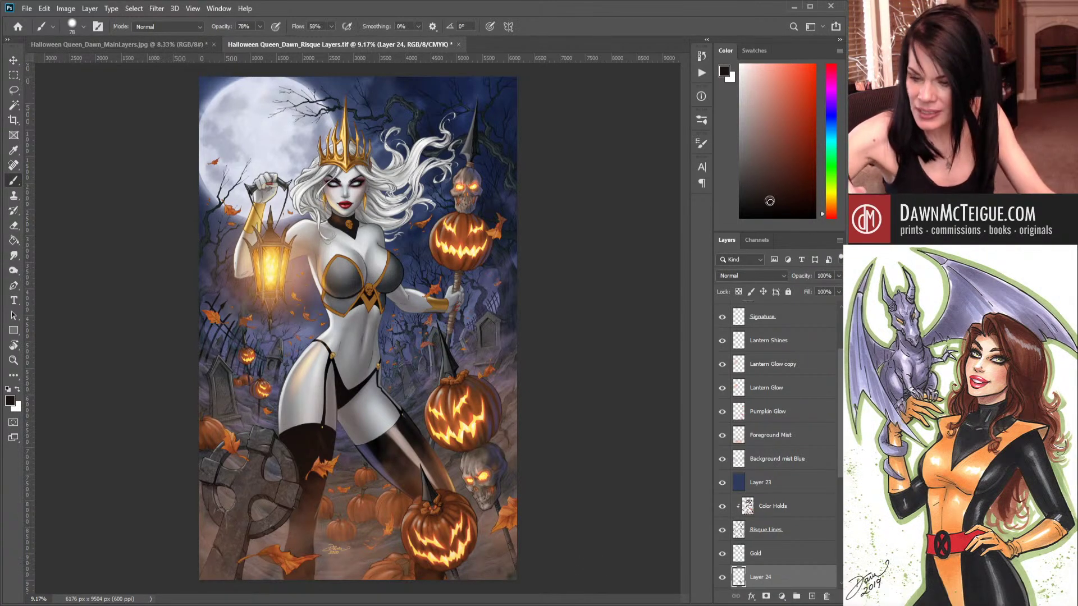
left_click(757, 208)
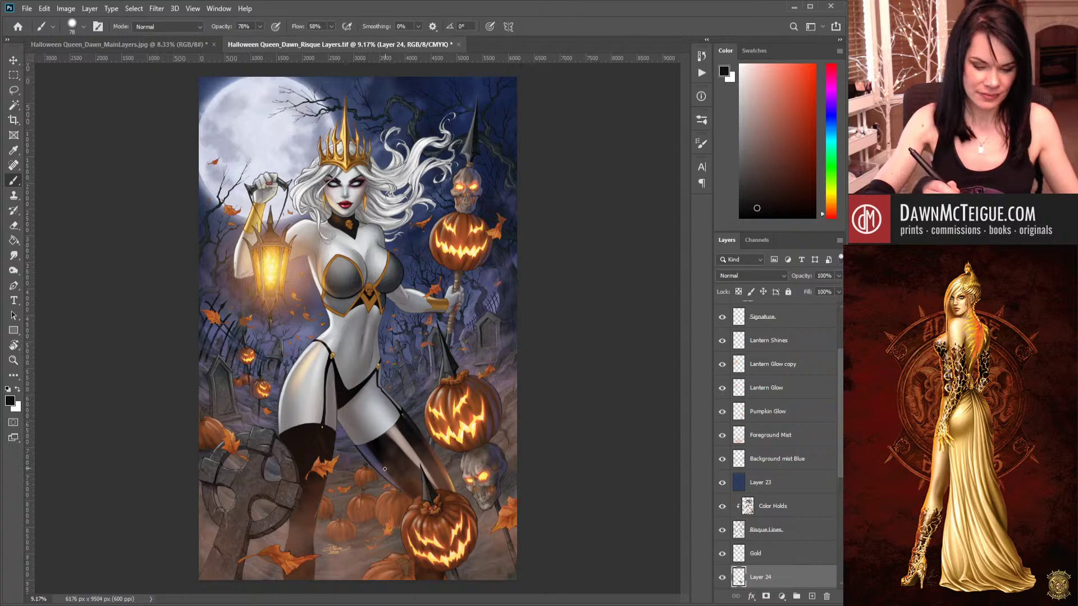
Paint a matching highlight down the lantern-side stocking with the sampled pale warm grey, building it up with a larger brush.
left_click(403, 436, "alt")
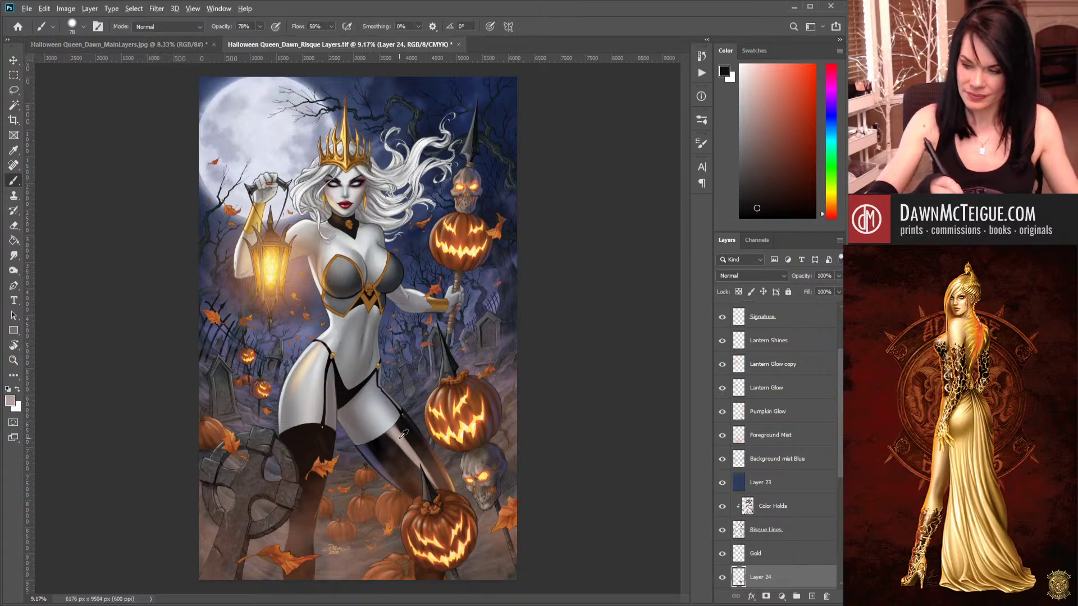
key("ctrl+h")
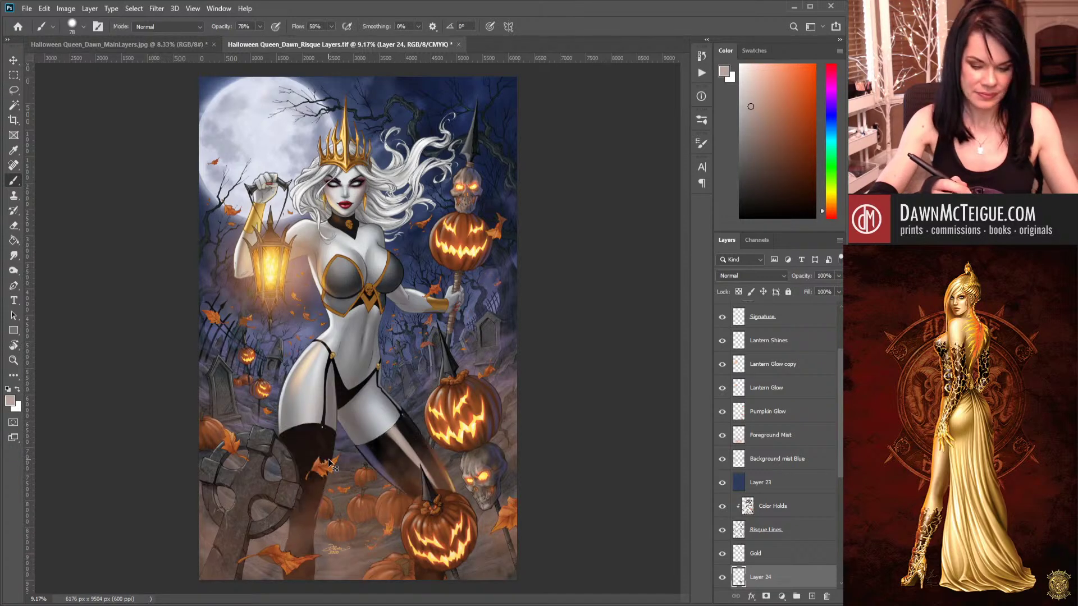
left_click_drag(309, 423, 304, 508)
left_click_drag(310, 431, 306, 515)
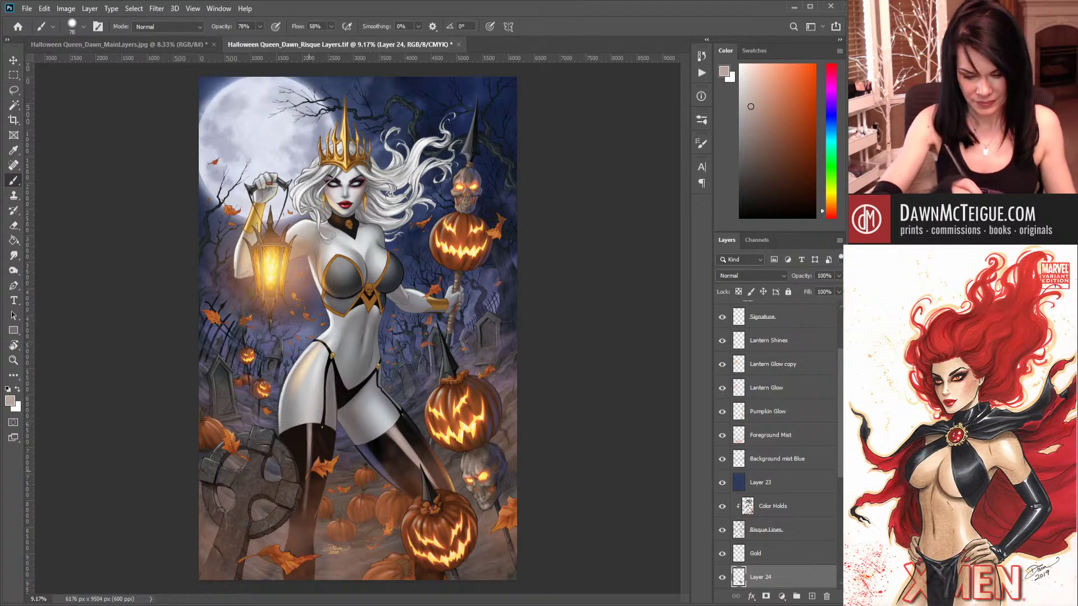
left_click_drag(309, 477, 303, 505)
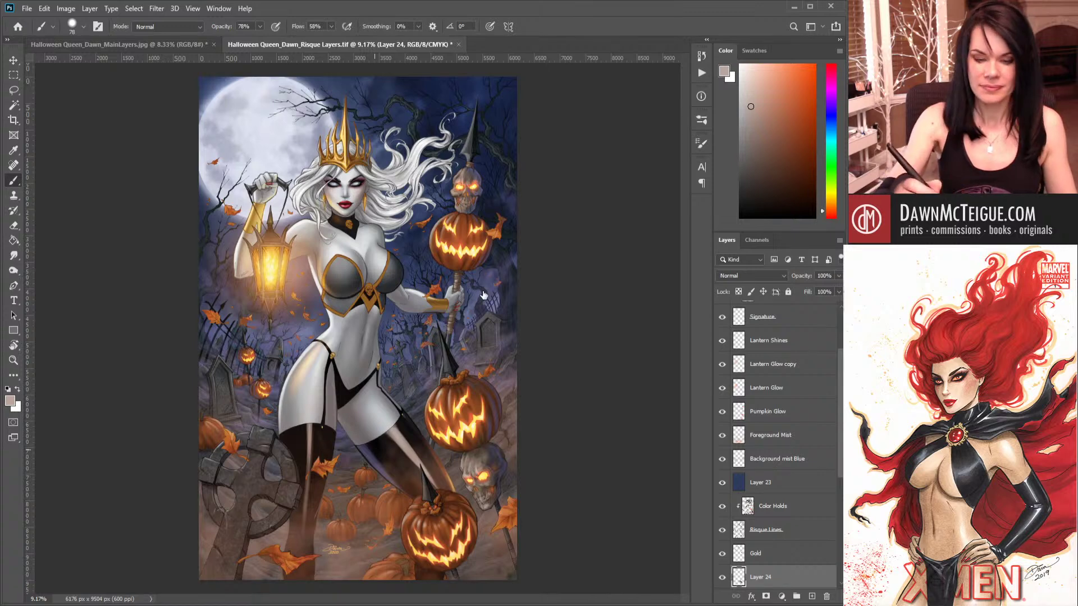
key("bracketright")
key("bracketright")
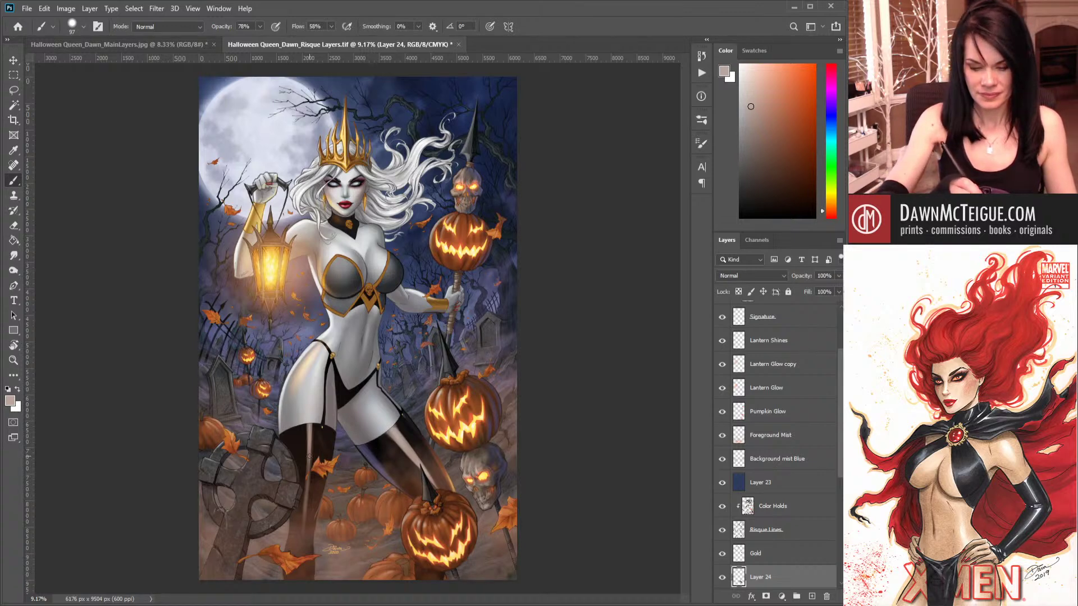
left_click_drag(307, 464, 308, 425)
left_click_drag(306, 490, 306, 431)
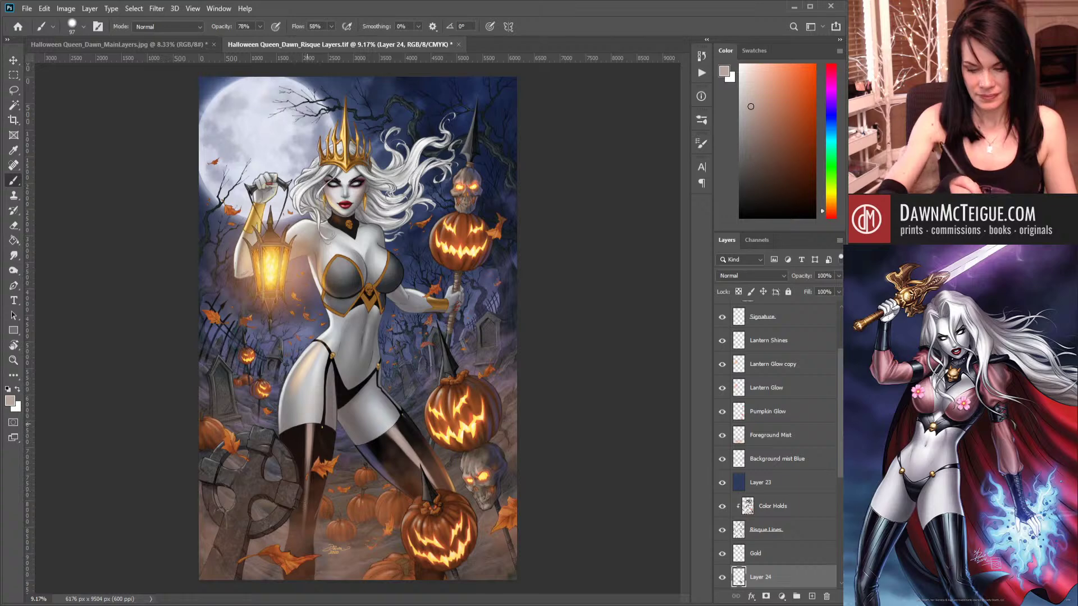
left_click_drag(308, 502, 309, 480)
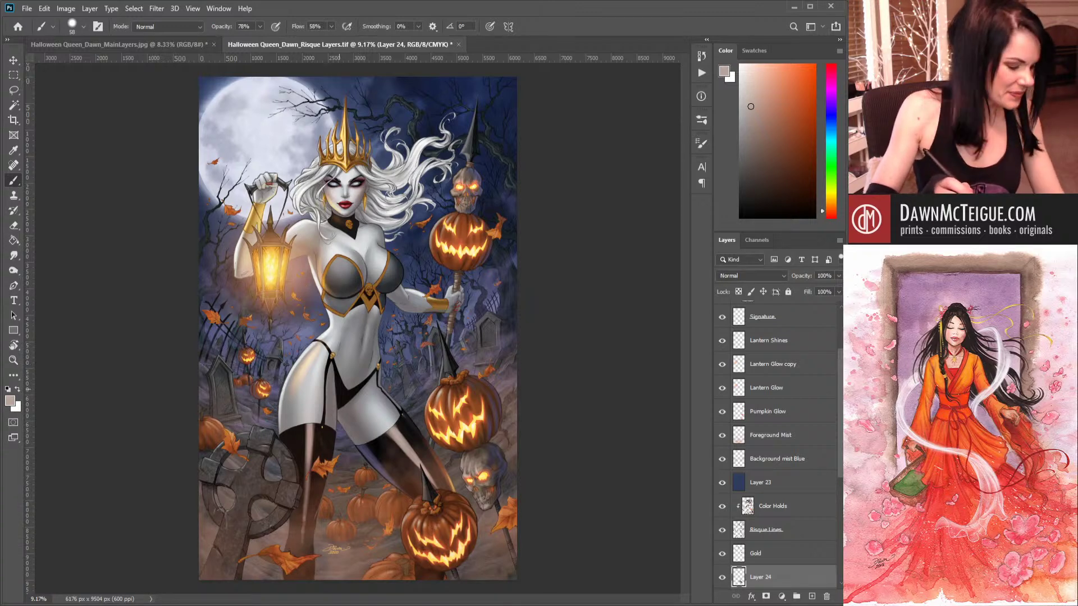
Paint a warm rim along the lantern-side stocking's inner edge with sampled pumpkin orange and lantern yellow, and resample the pale highlight tone.
left_click(278, 153, "alt")
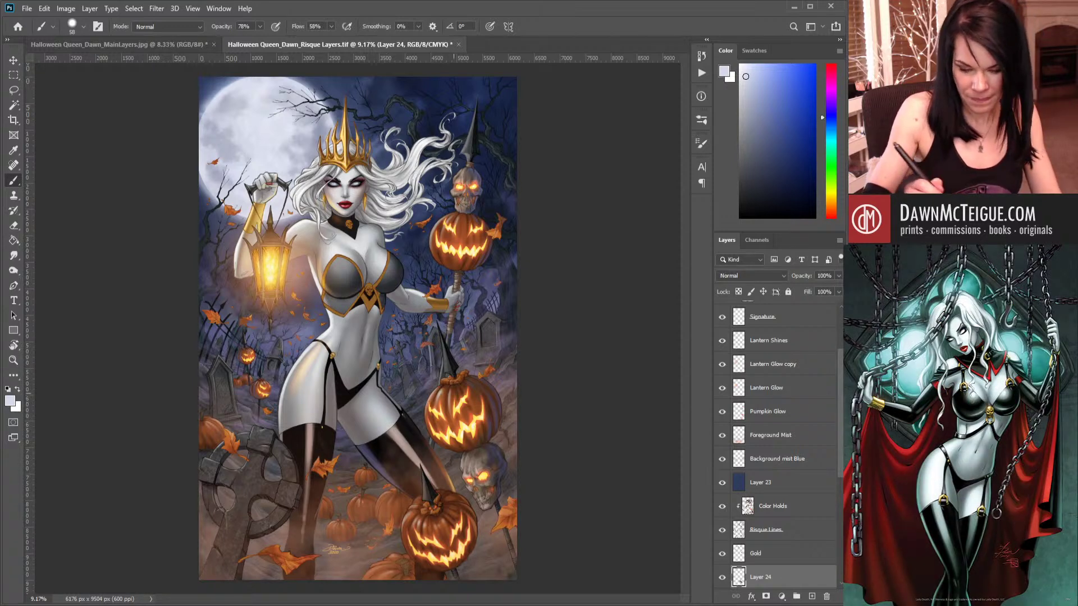
left_click(411, 354, "alt")
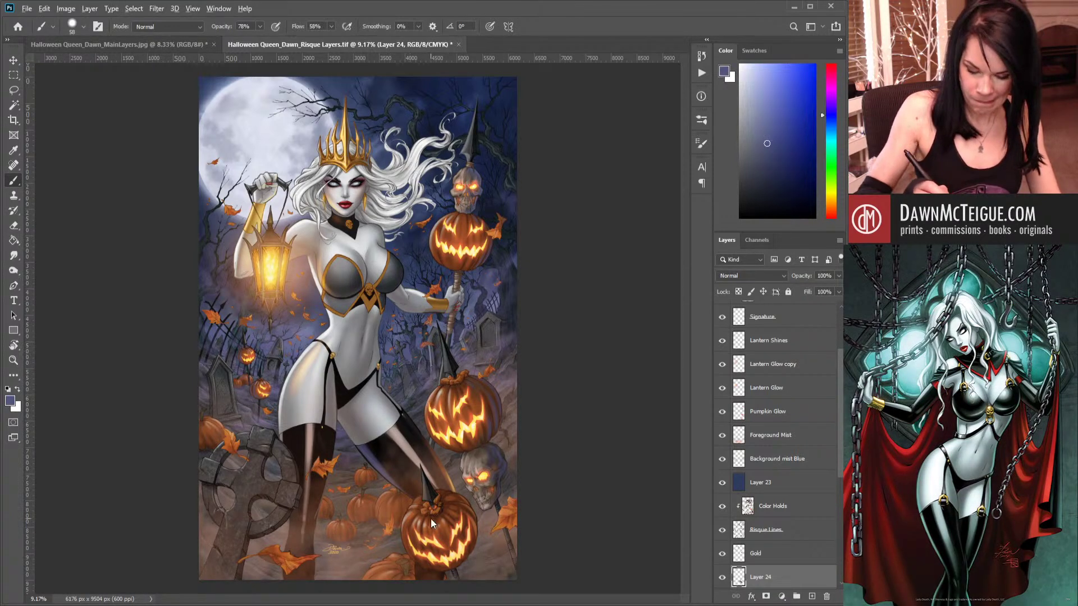
left_click(469, 410, "alt")
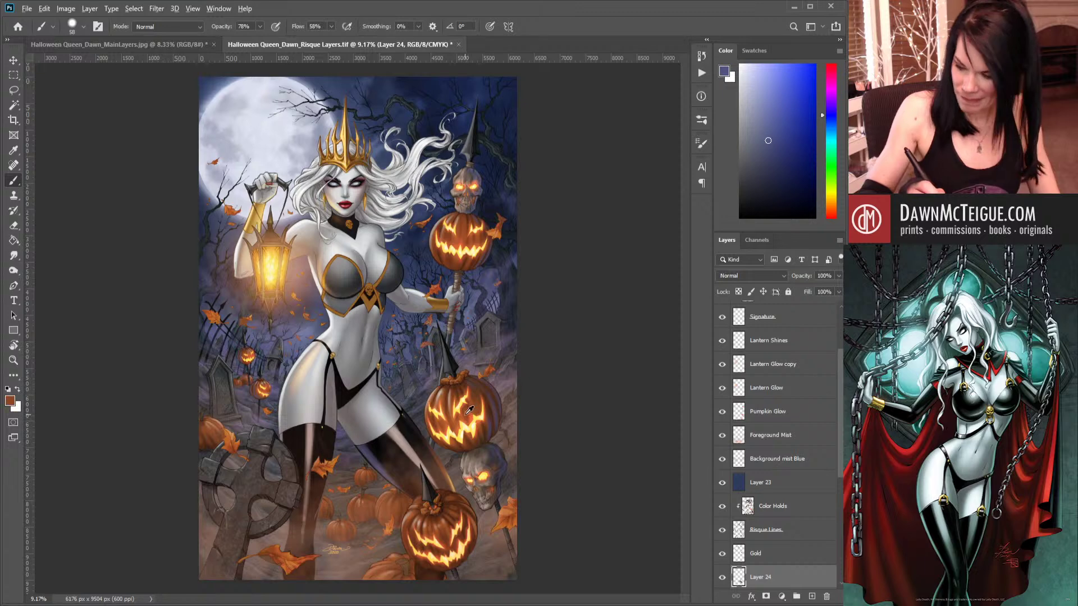
left_click(470, 410, "alt")
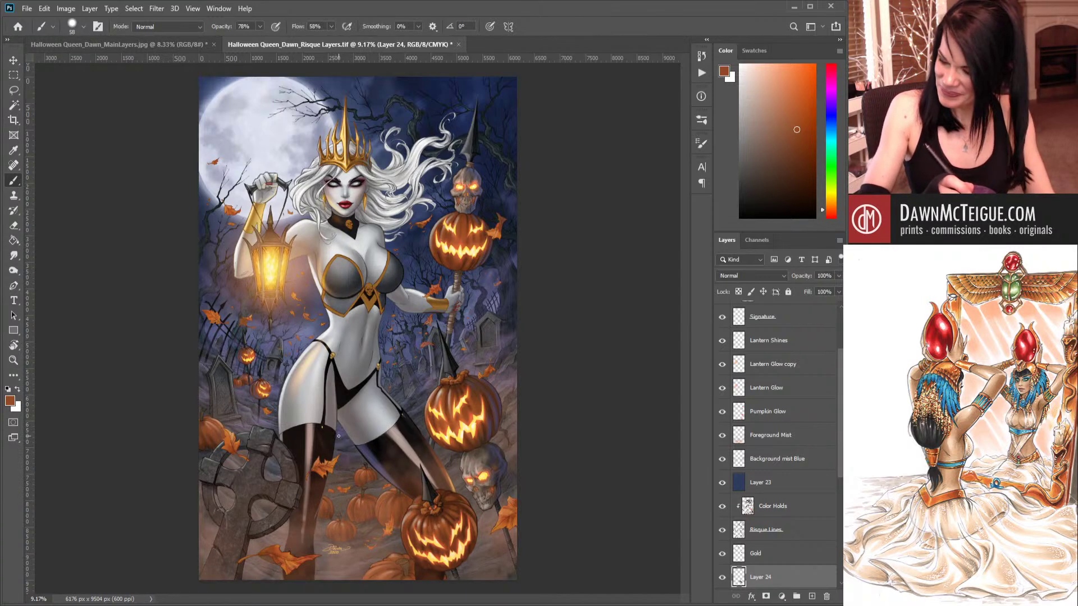
key("bracketright")
key("bracketright")
key("bracketright")
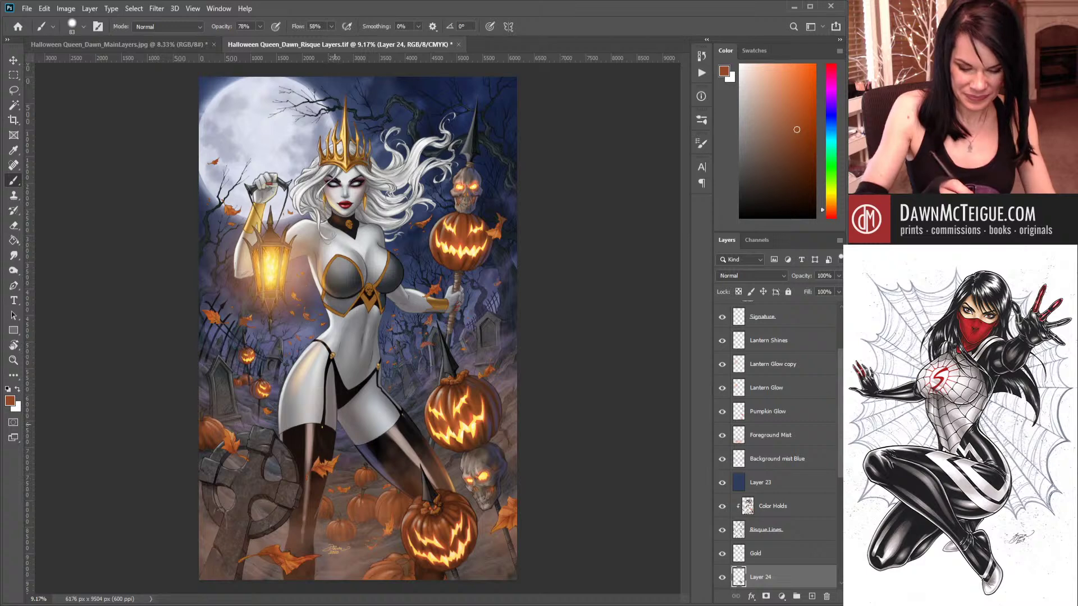
left_click_drag(334, 431, 330, 460)
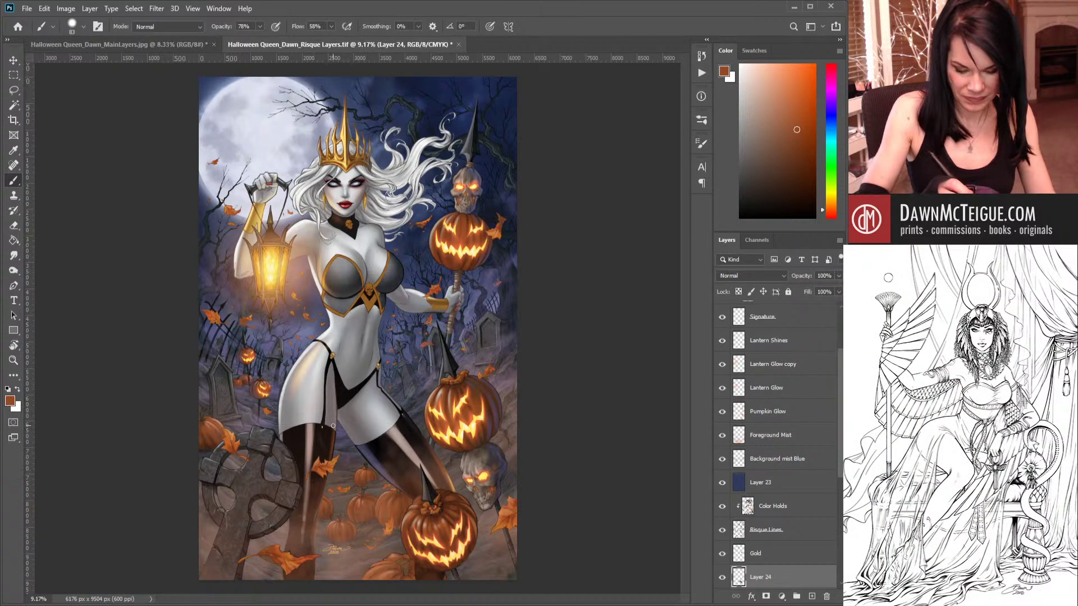
left_click_drag(334, 428, 332, 443)
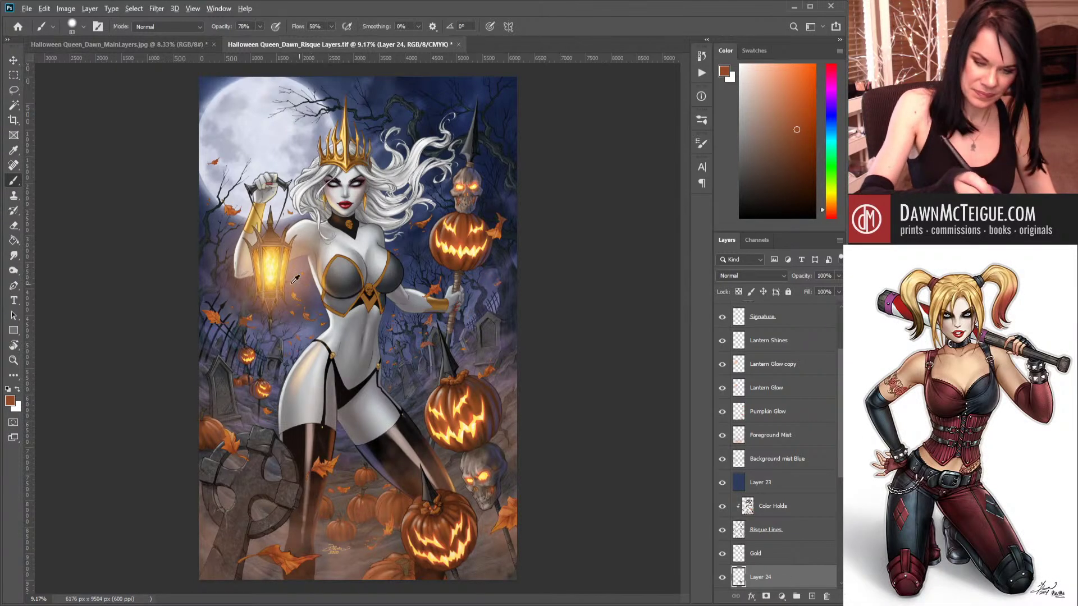
left_click(274, 260, "alt")
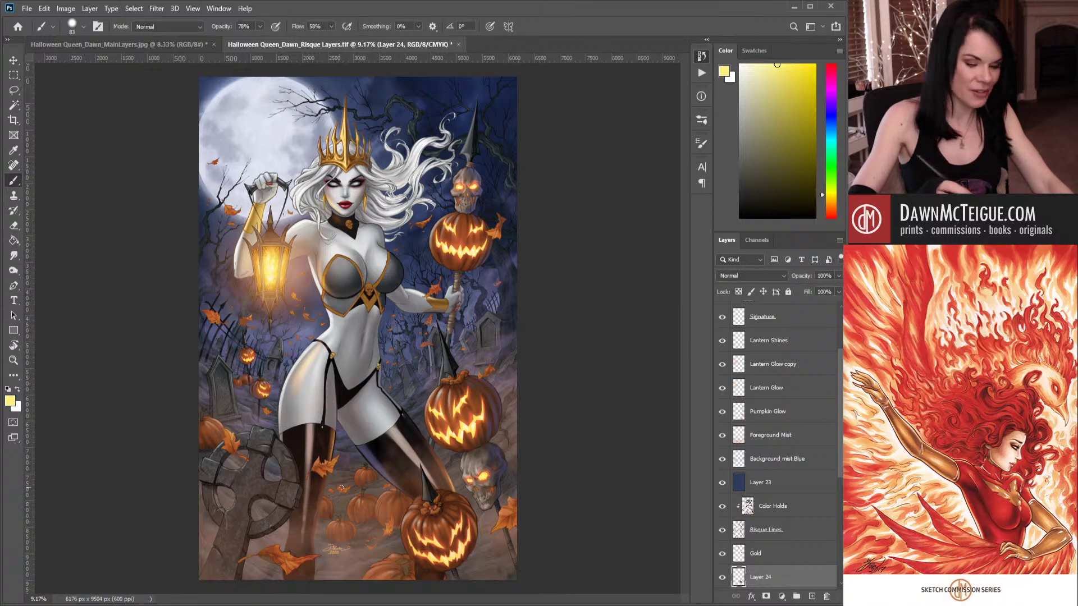
left_click(314, 431, "alt")
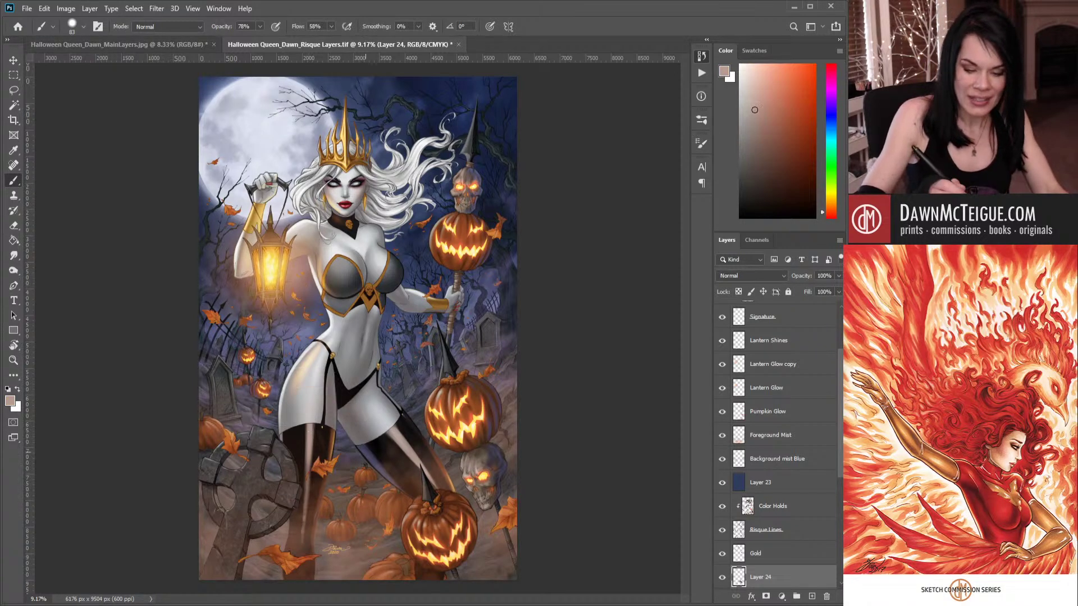
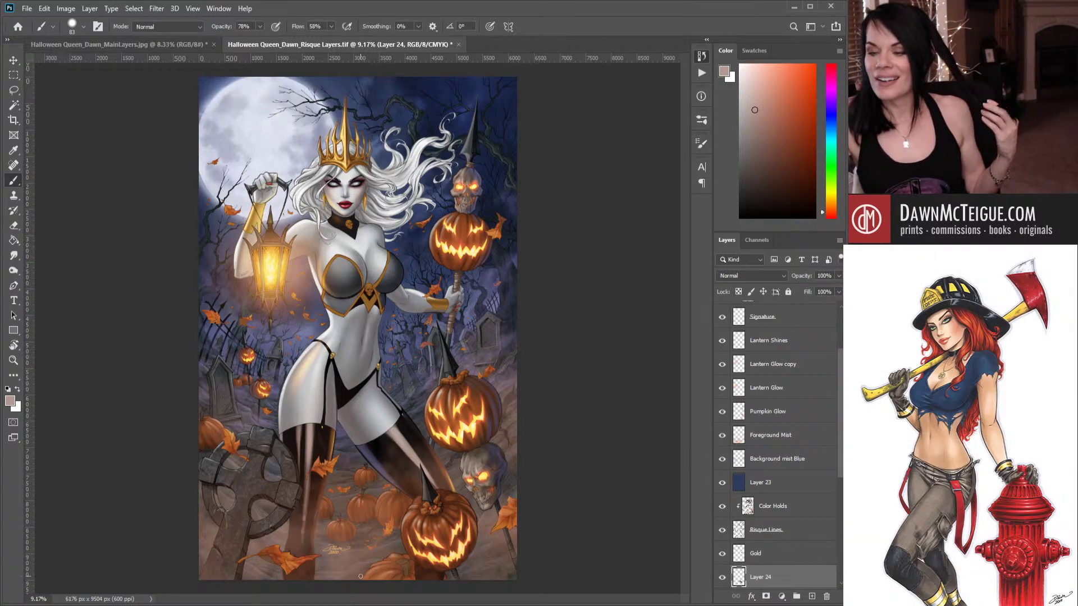
Deepen the top and inner edge of the staff-side stocking with a sampled near-black, varying the brush size.
key("ctrl+minus")
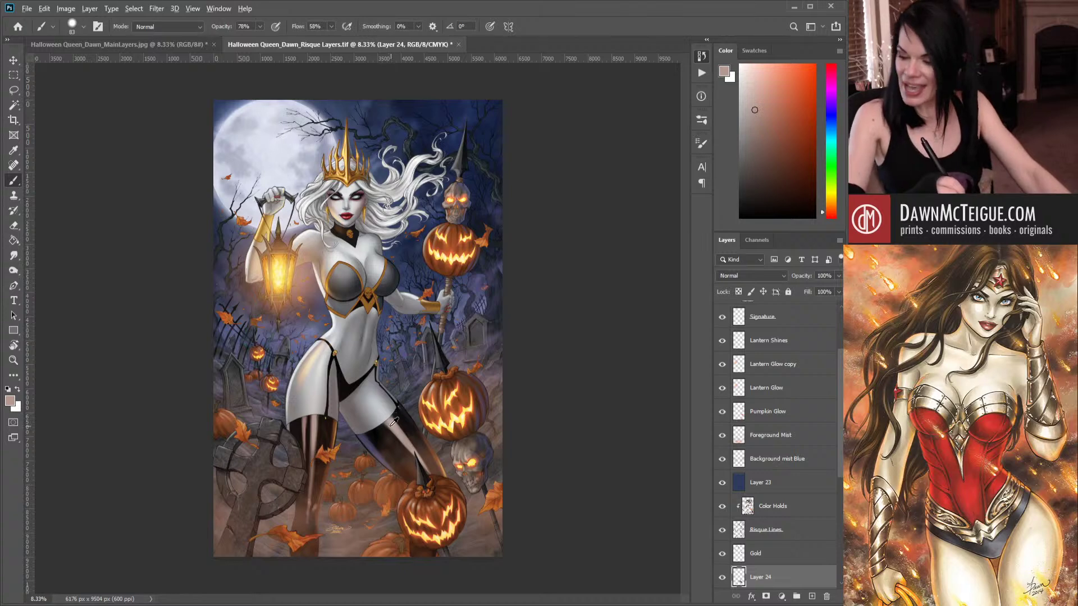
left_click(387, 435, "alt")
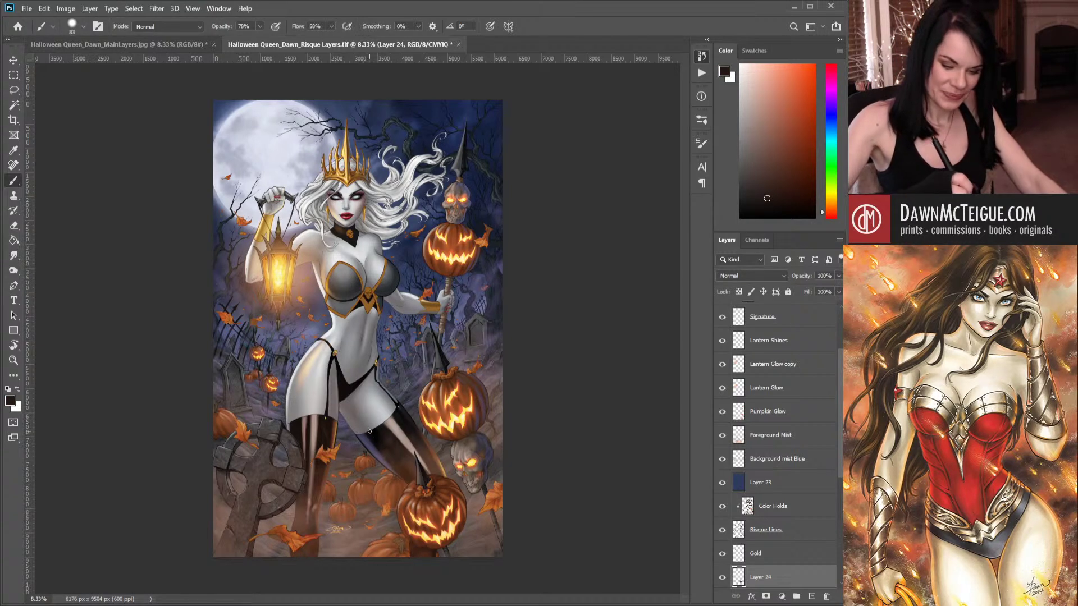
key("bracketleft")
key("bracketleft")
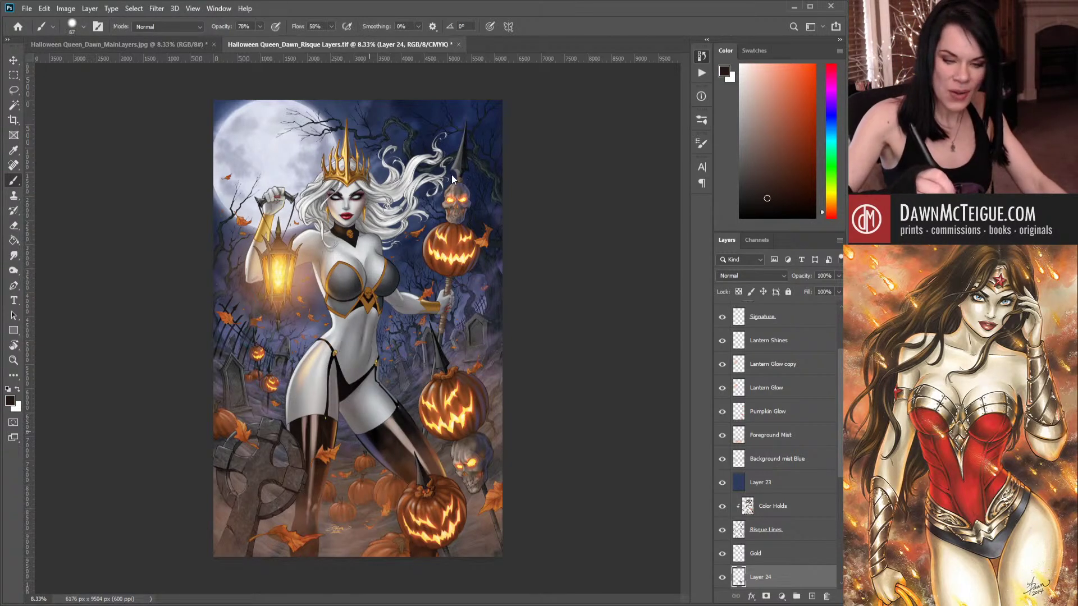
key("bracketleft")
key("bracketleft")
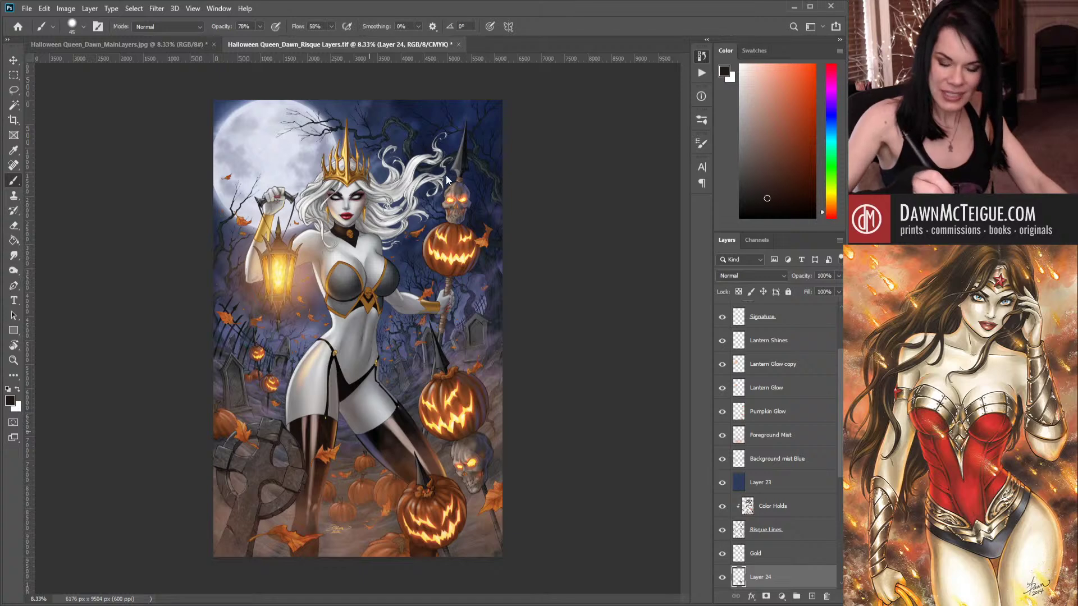
key("bracketright")
key("bracketright")
key("bracketright")
key("bracketright")
key("bracketright")
key("bracketright")
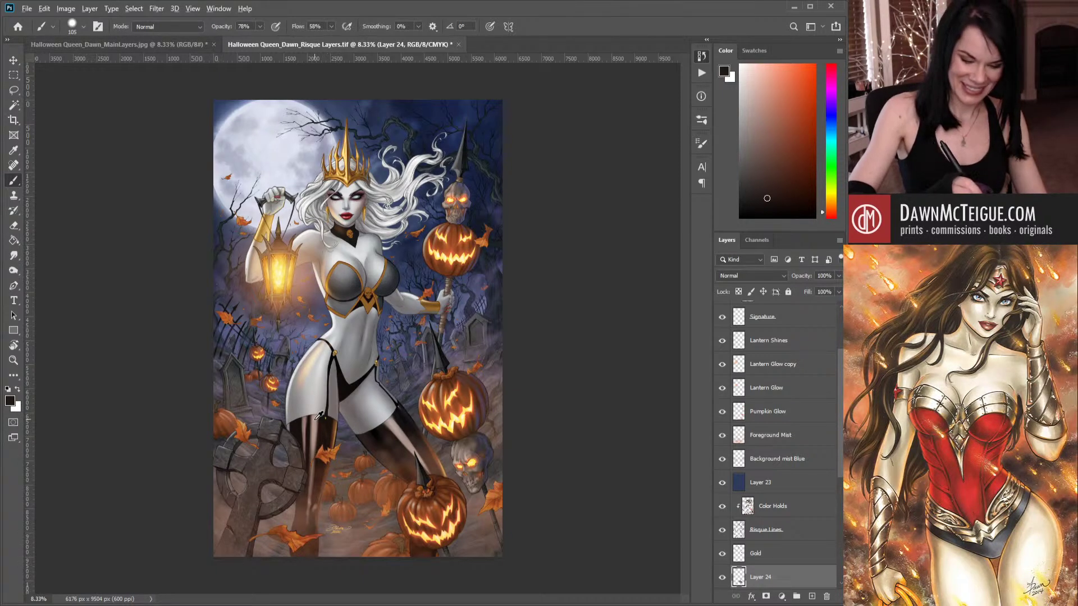
Strengthen the staff-side stocking's highlight with pale warm grey sampled from the lantern-side stocking, and sample a muted violet-blue from the background.
left_click(318, 417, "alt")
left_click_drag(383, 425, 414, 463)
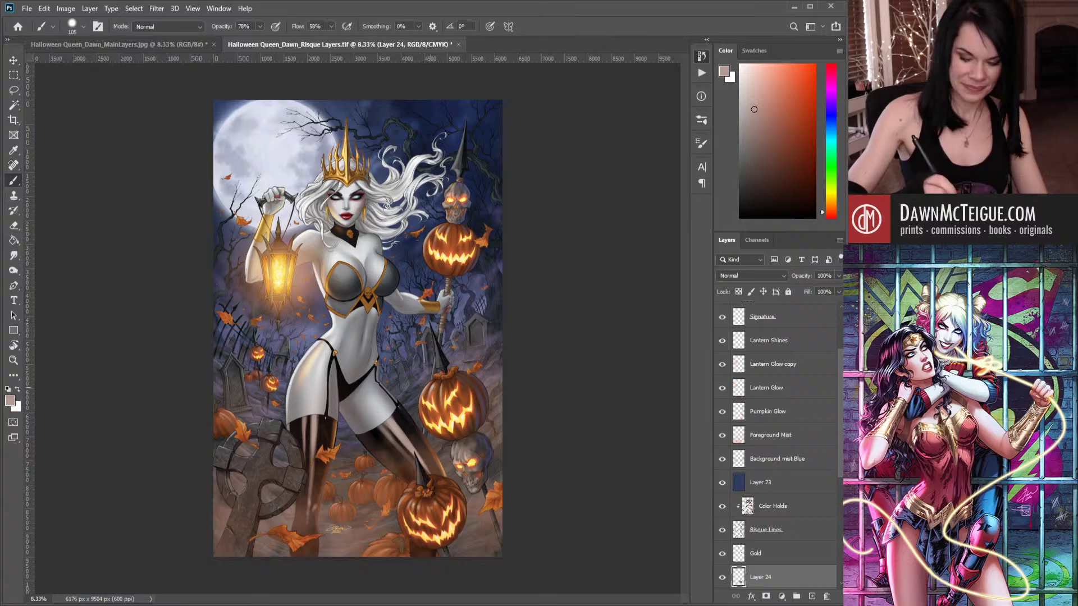
left_click(416, 336, "alt")
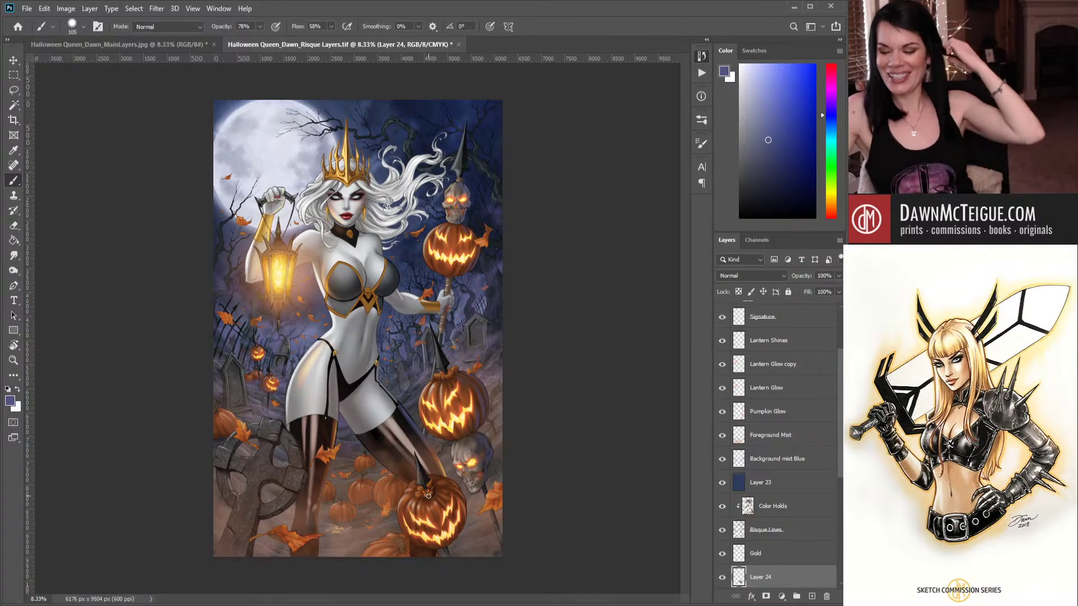
Examine the whole illustration and the figure, stockings and pumpkins up close, then compare with the teal Halloween Queen_Dawn_MainLayers.jpg version.
scroll(429, 497, "down", 3)
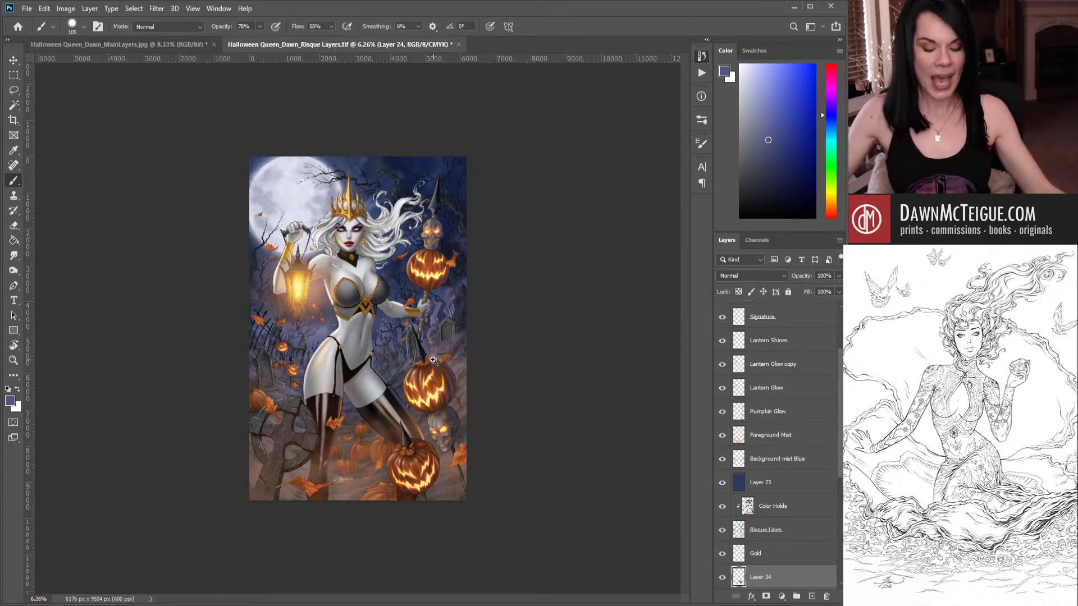
scroll(449, 370, "up", 2)
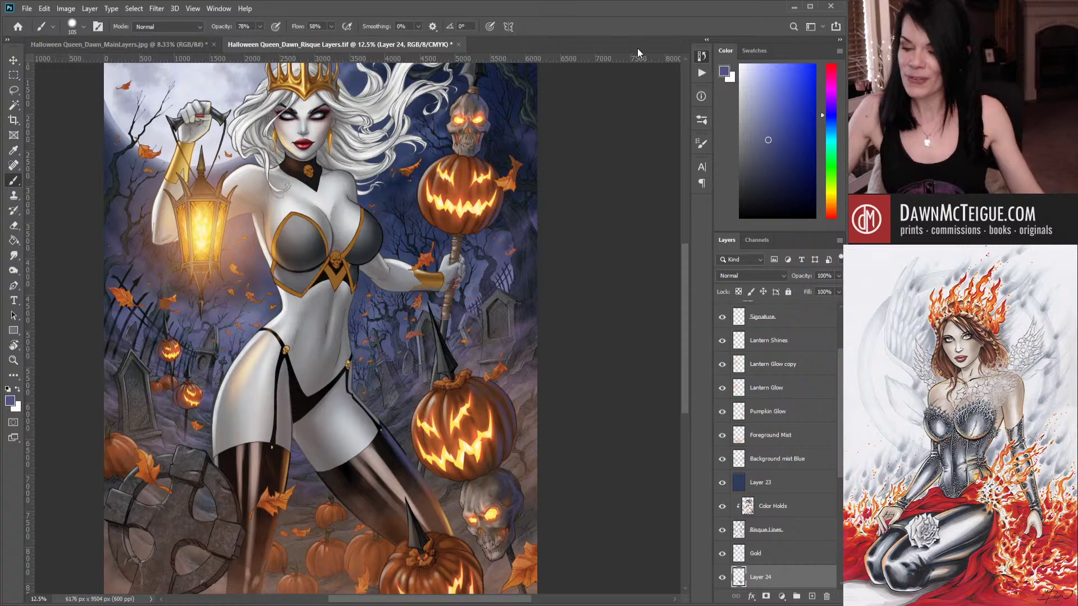
scroll(638, 48, "up", 2)
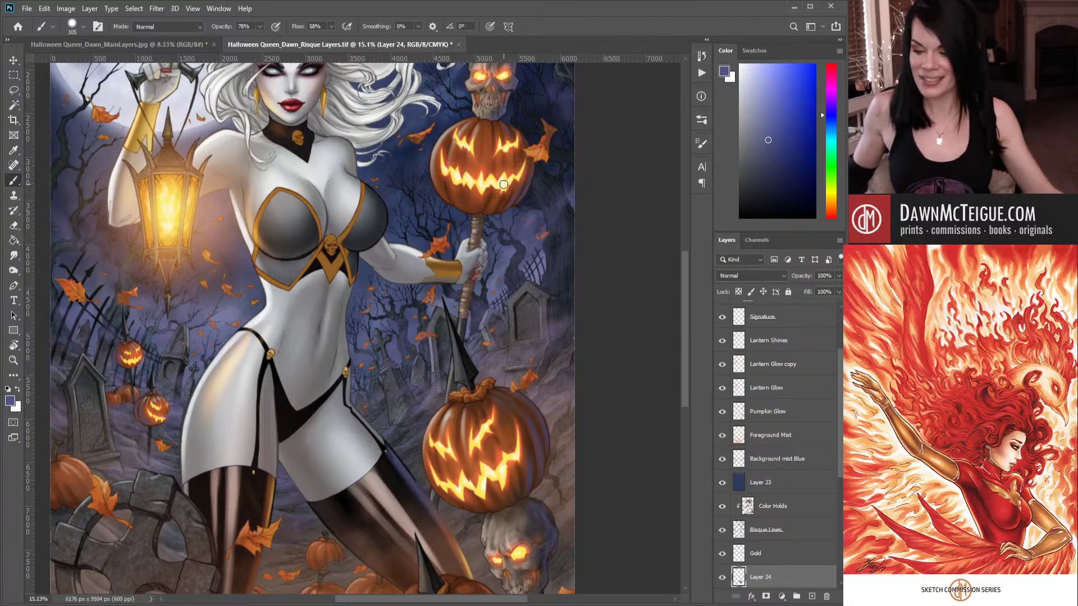
mouse_move(342, 346)
left_mouse_down()
mouse_move(461, 383)
mouse_move(394, 408)
left_mouse_up()
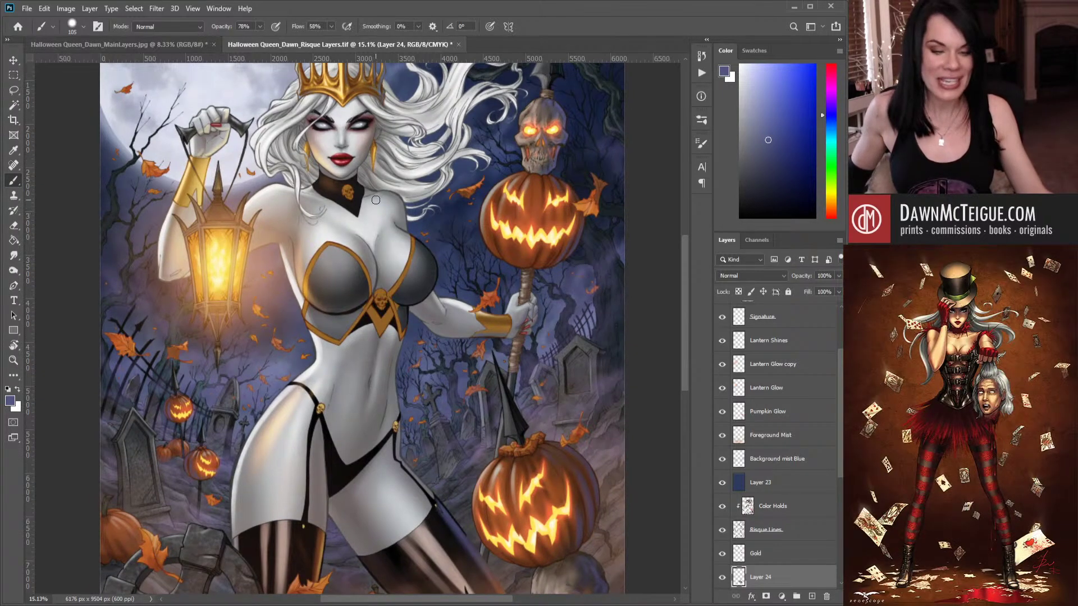
left_click_drag(421, 144, 445, 242)
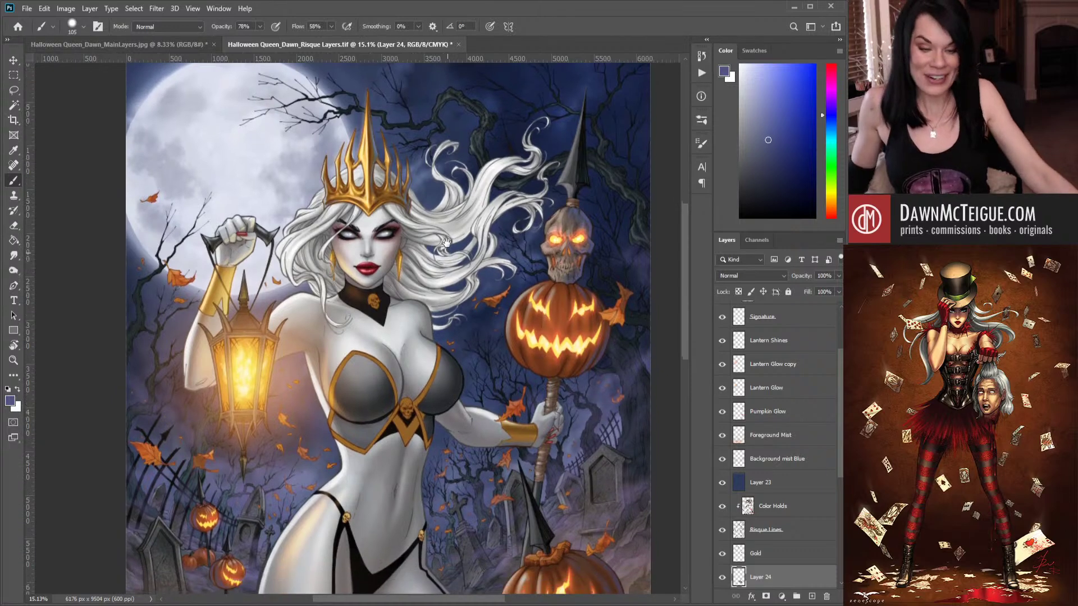
left_click_drag(475, 516, 475, 244)
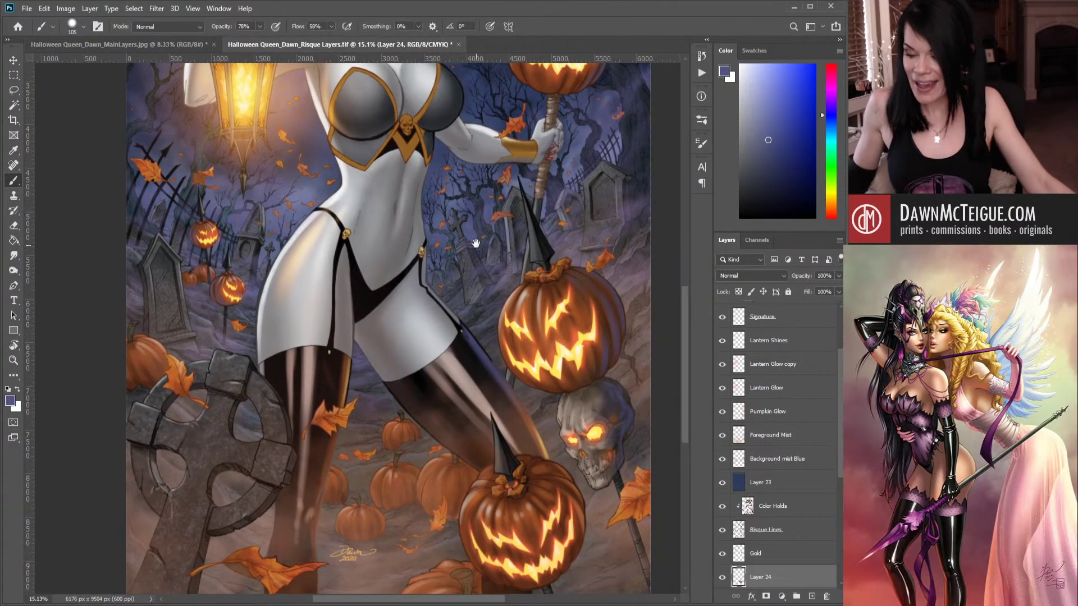
mouse_move(449, 387)
left_mouse_down()
mouse_move(450, 331)
mouse_move(452, 378)
left_mouse_up()
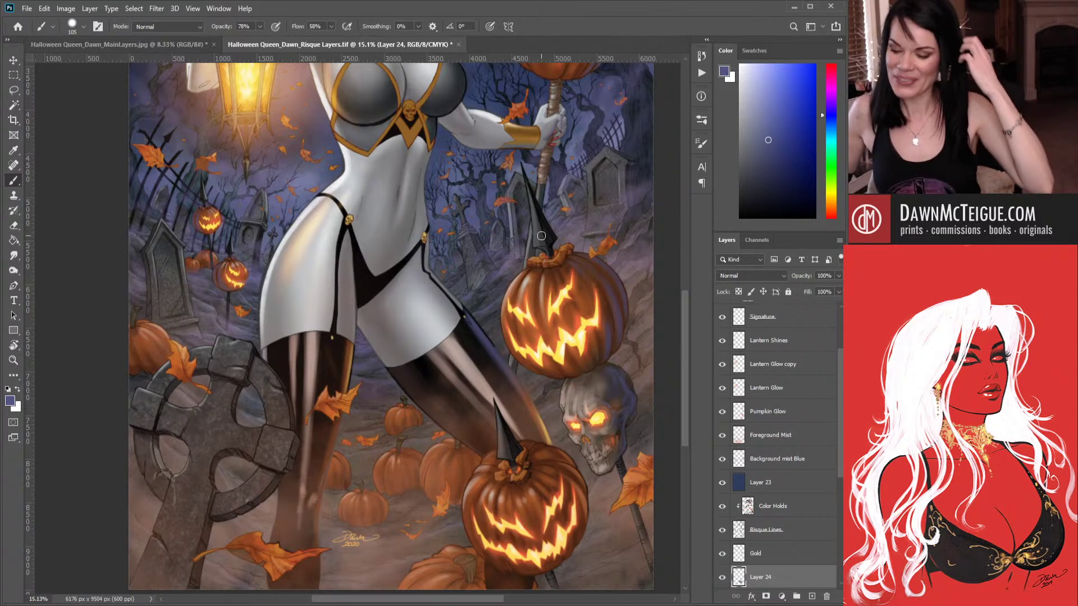
left_click(103, 45)
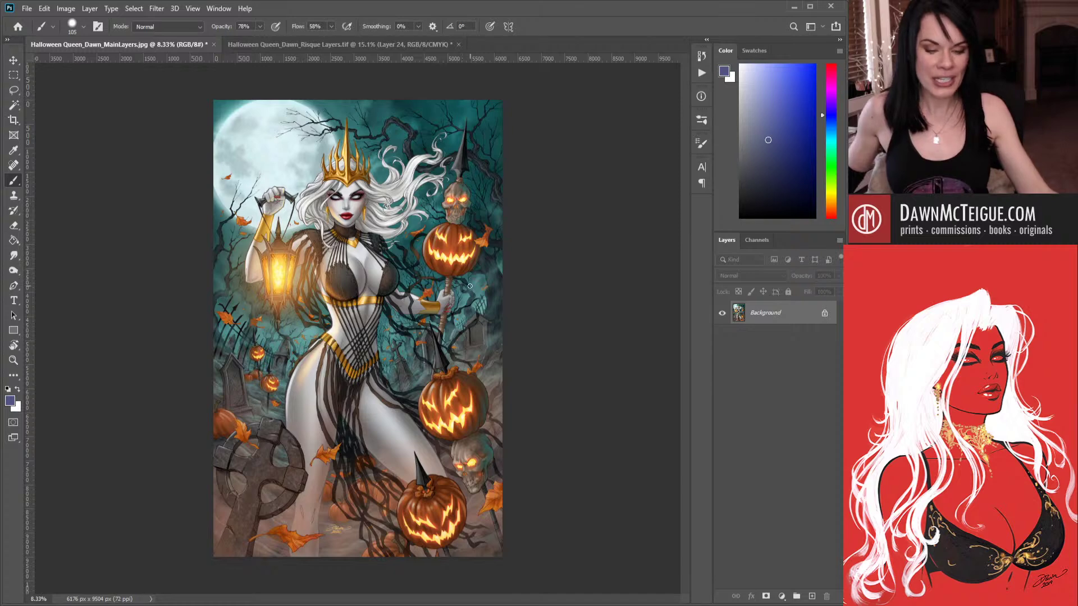